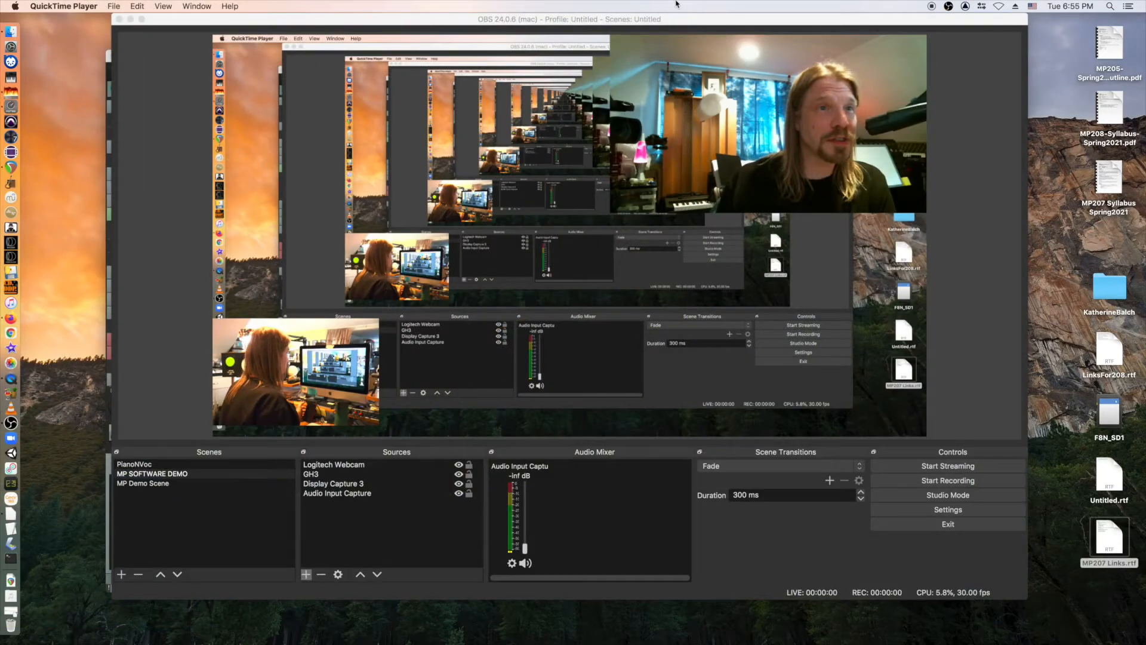
Nudge the OBS Studio window slightly to the right by dragging its title bar.
mouse_move(647, 21)
mouse_down()
mouse_move(508, 32)
mouse_move(688, 20)
mouse_move(637, 12)
mouse_up()
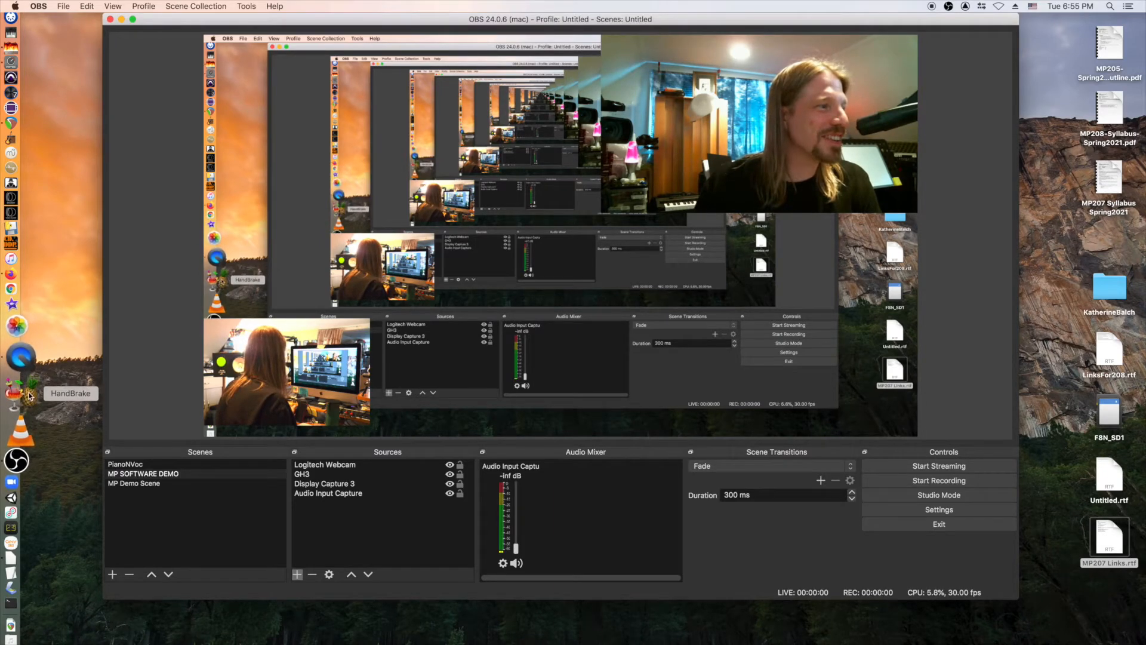
Launch HandBrake, cancel its Open Source picker, and close the empty HandBrake window.
click(20, 395)
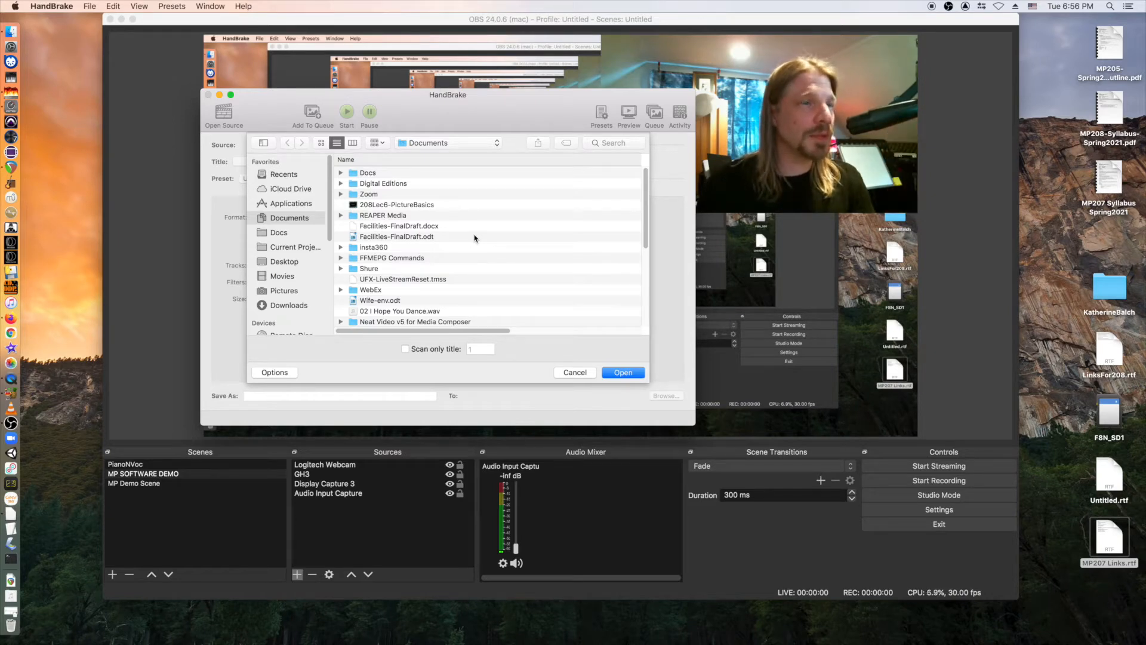
click(575, 372)
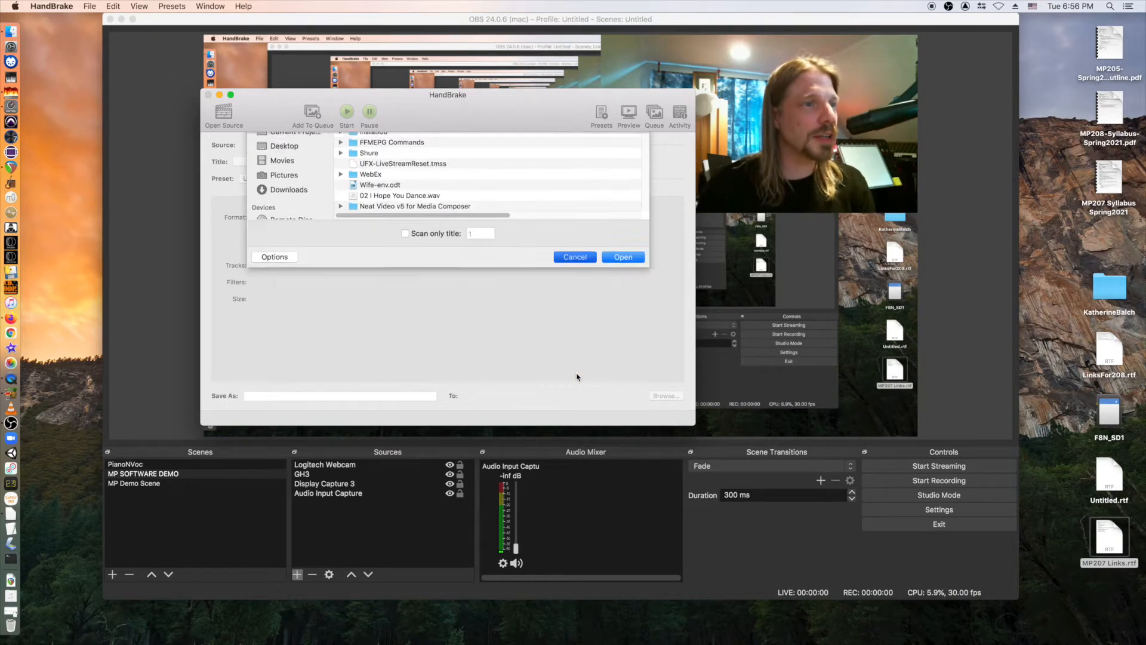
click(208, 94)
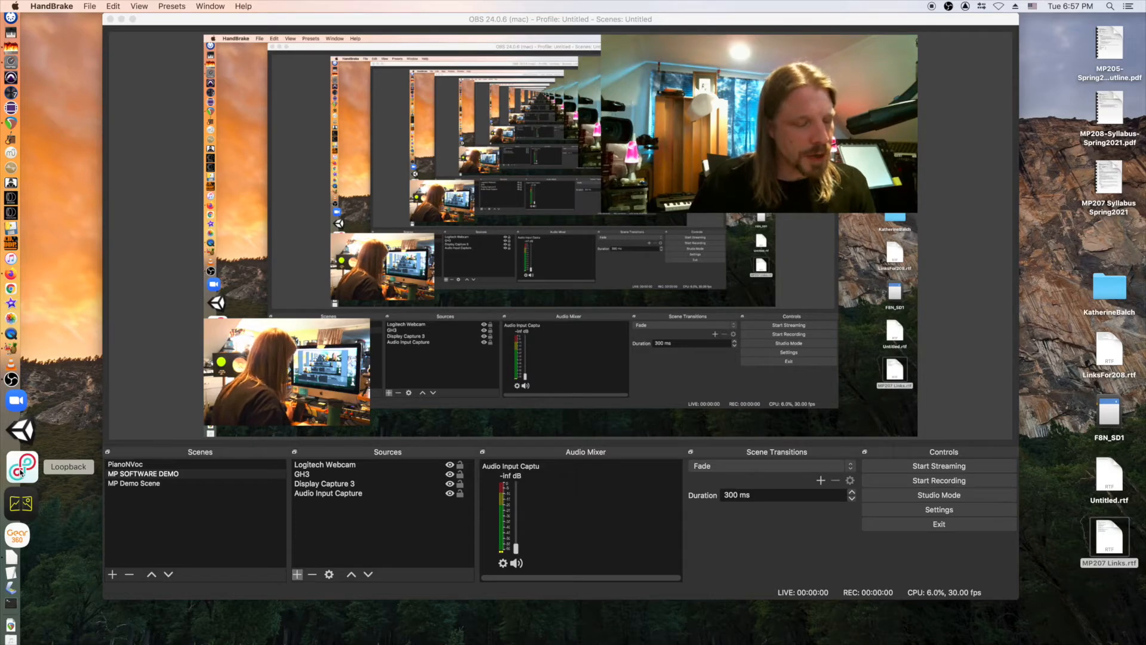
Open Loopback, postpone its update, and switch Pass-Thru on for Loopback Audio 2.
click(21, 473)
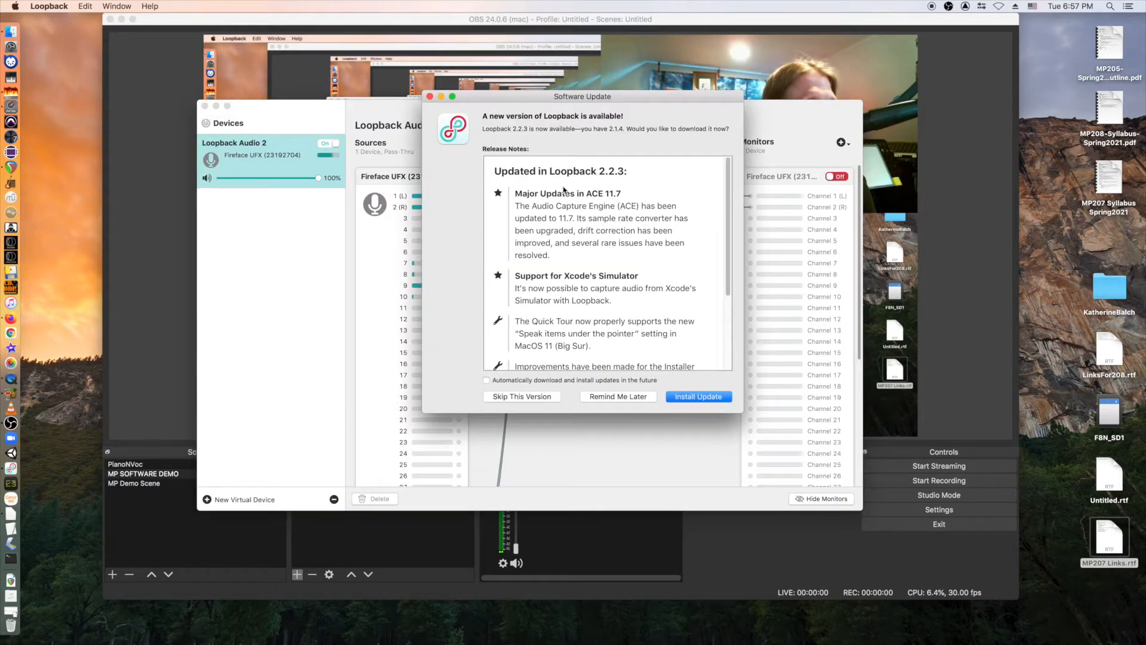
click(619, 397)
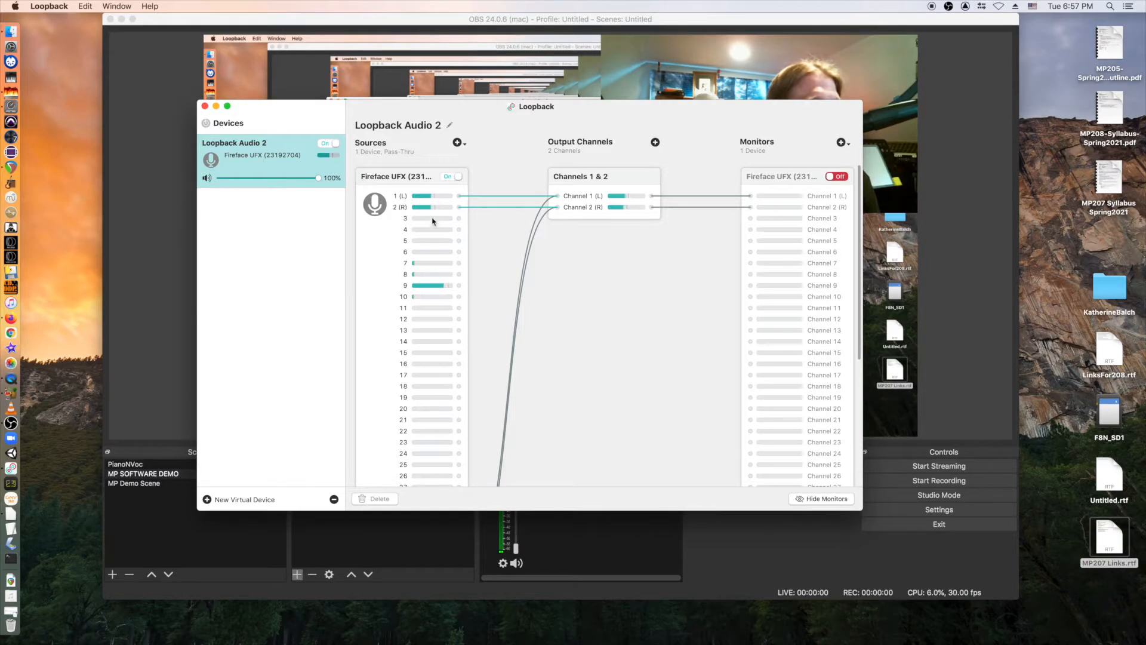
scroll(433, 221, down, 8)
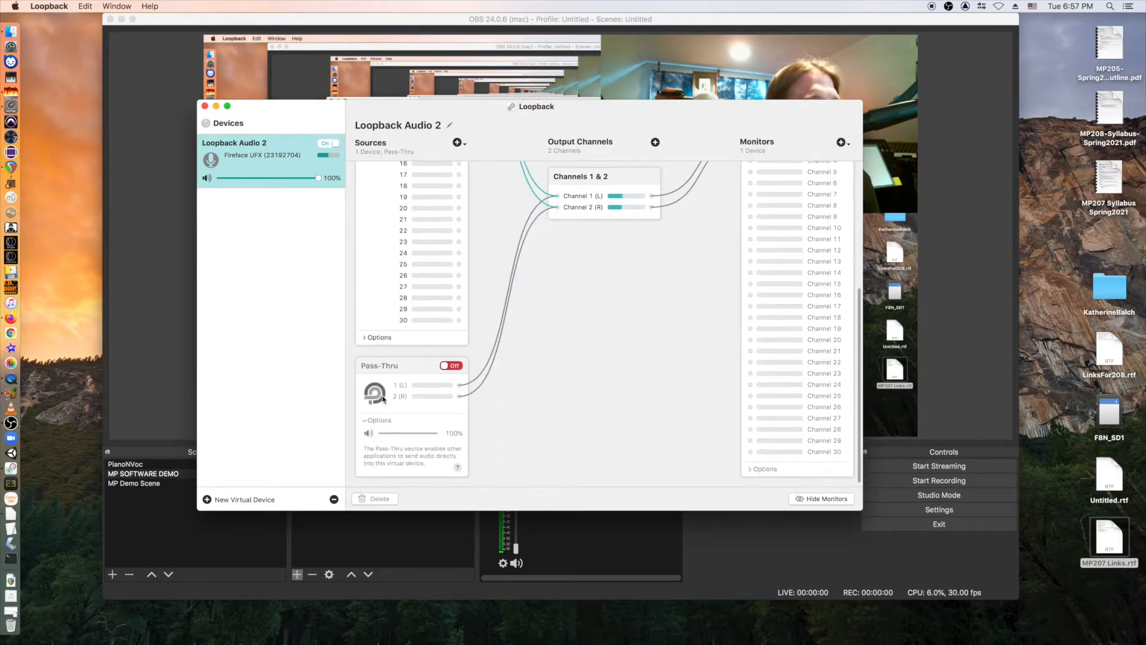
click(451, 366)
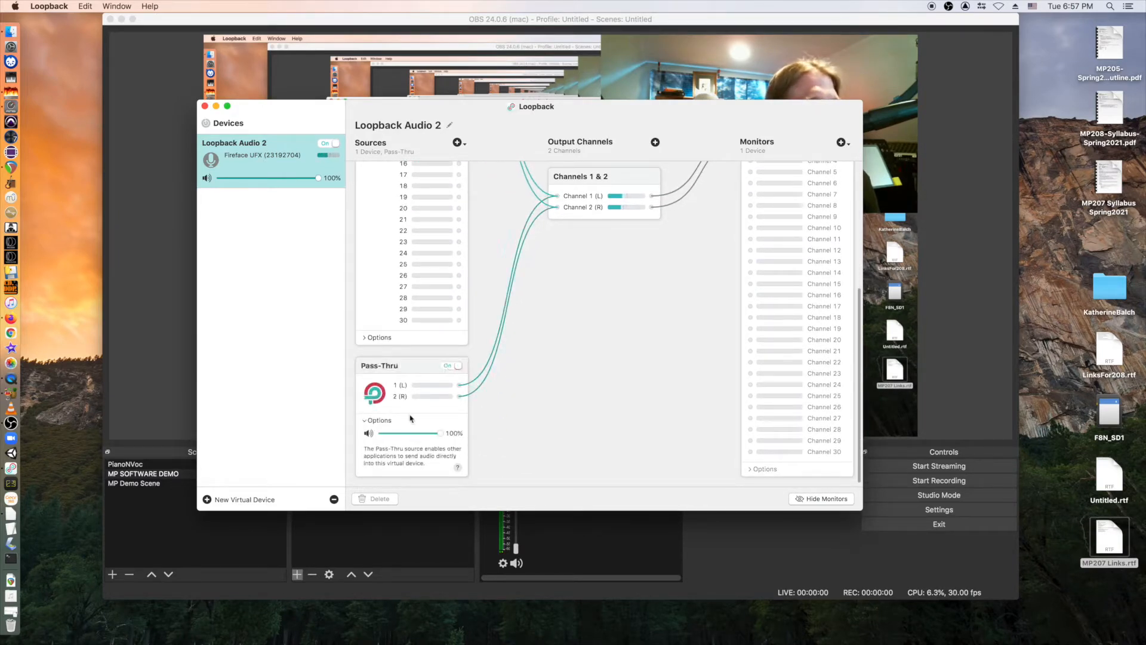
click(414, 370)
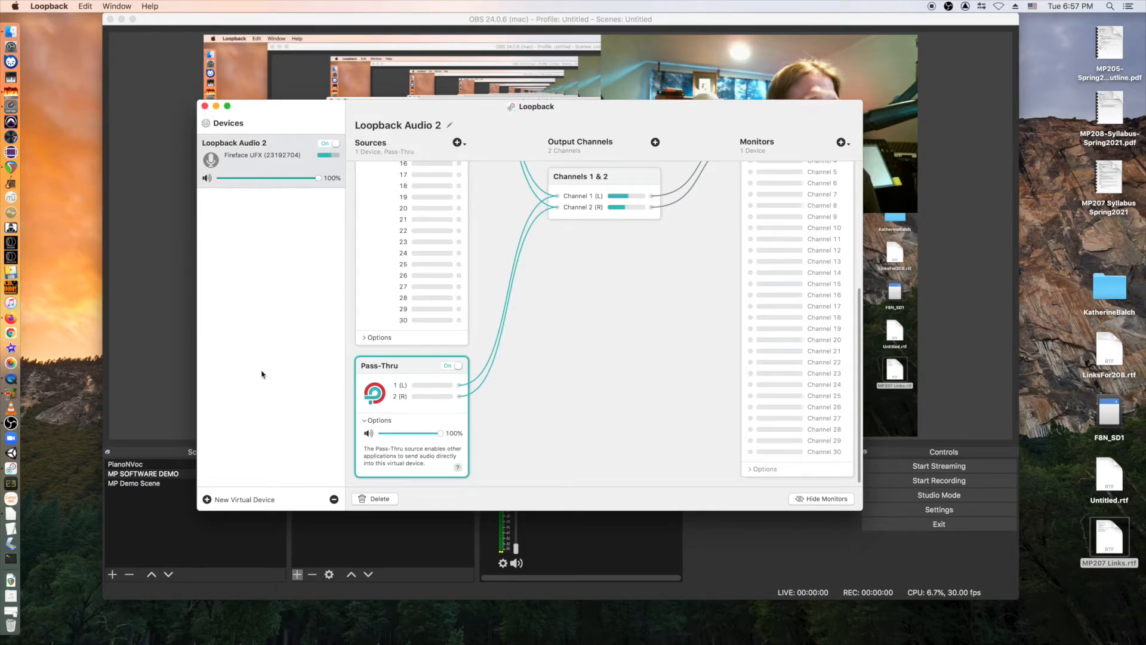
Quit Loopback from its application menu to return to OBS.
scroll(418, 269, up, 5)
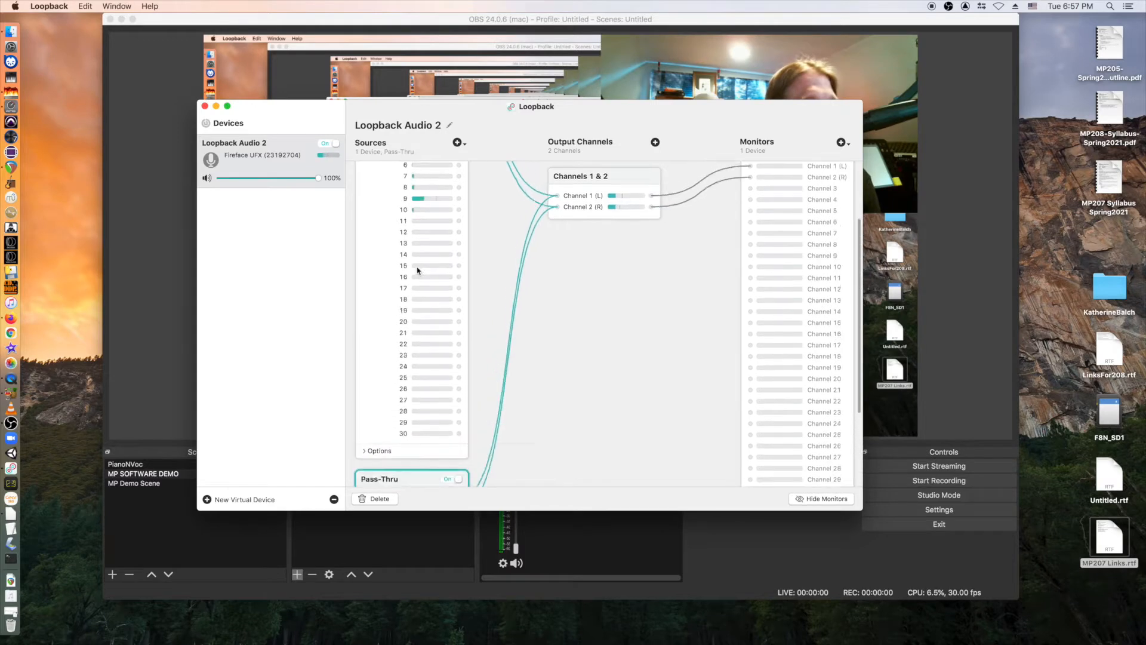
scroll(418, 270, up, 3)
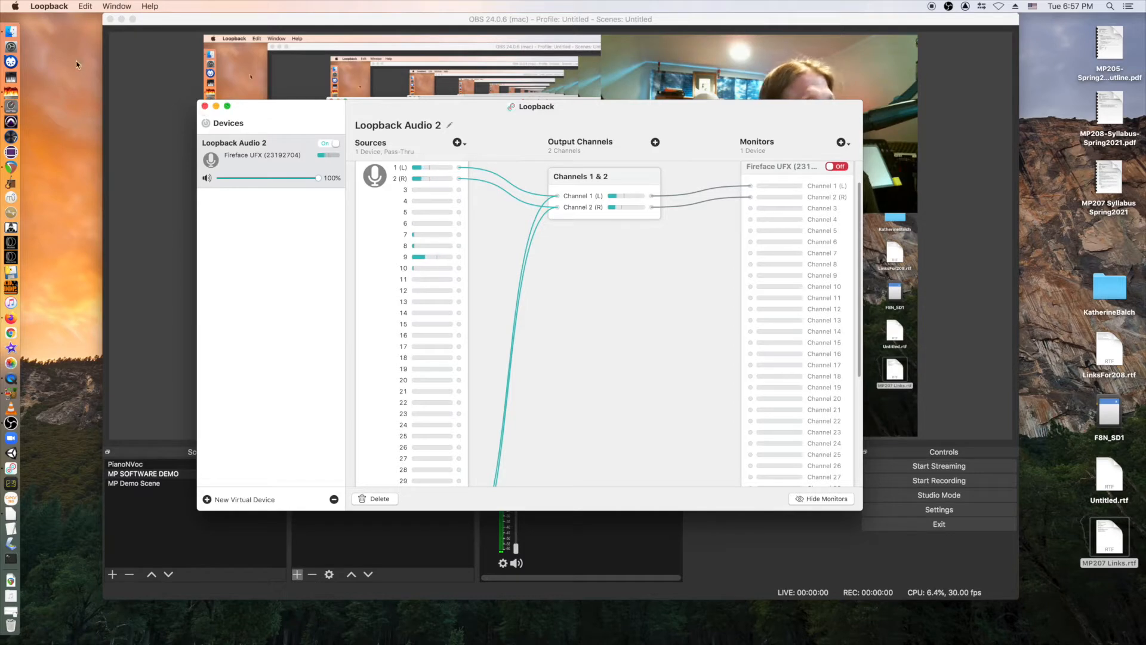
click(36, 5)
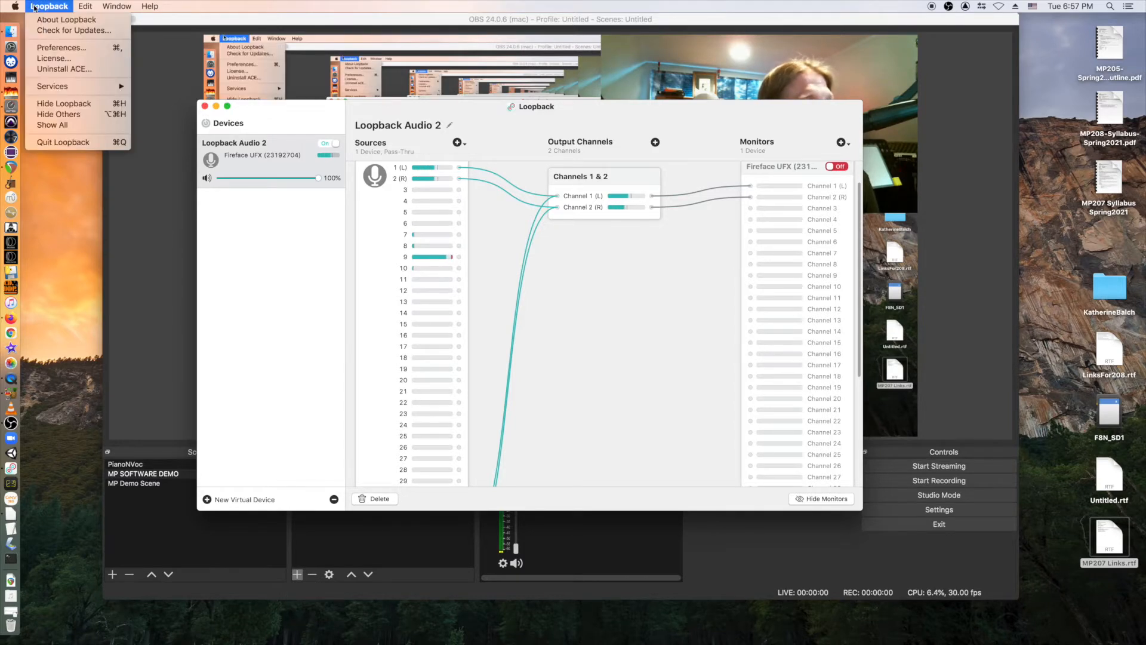
click(69, 142)
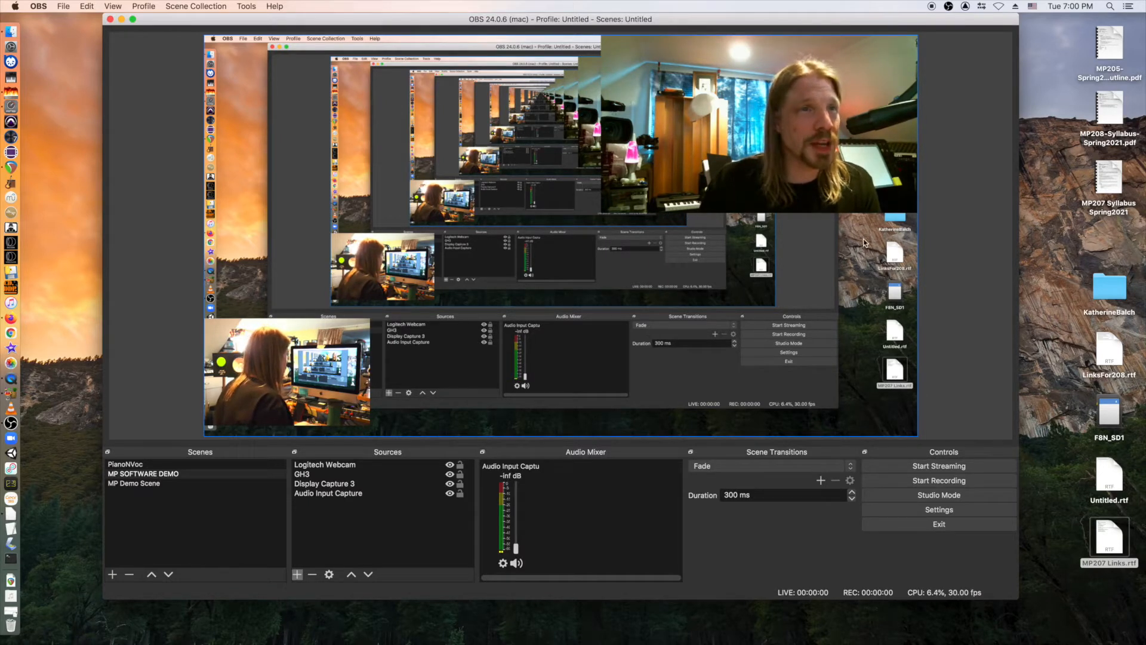
Select the Logitech Webcam inset in the OBS preview.
click(821, 159)
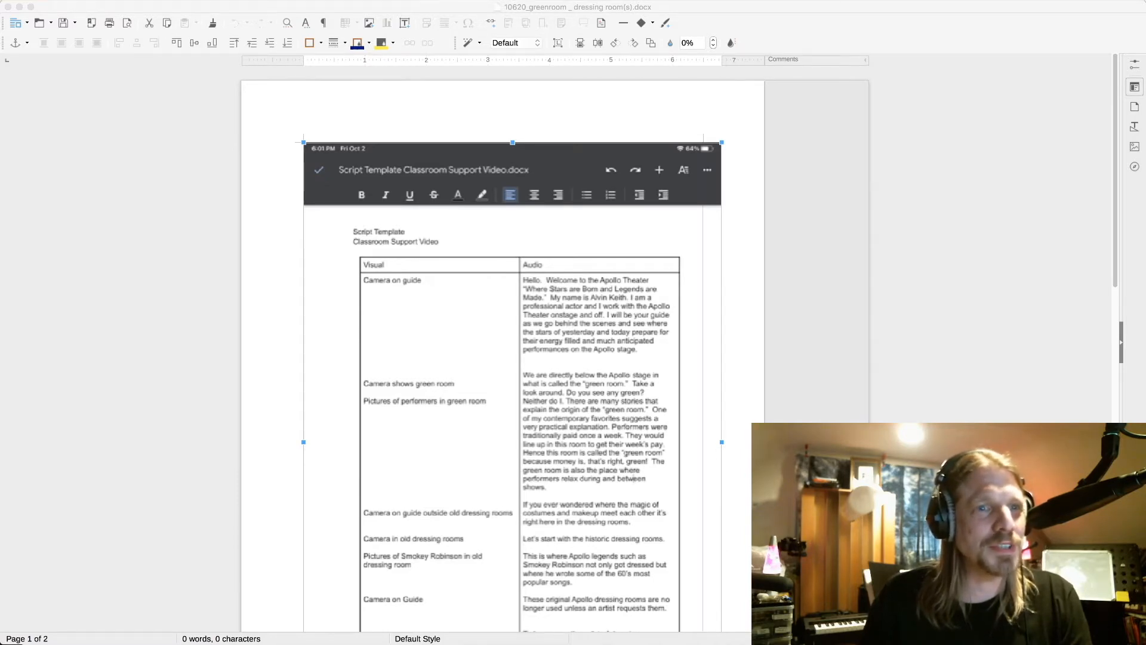
scroll(512, 359, down, 3)
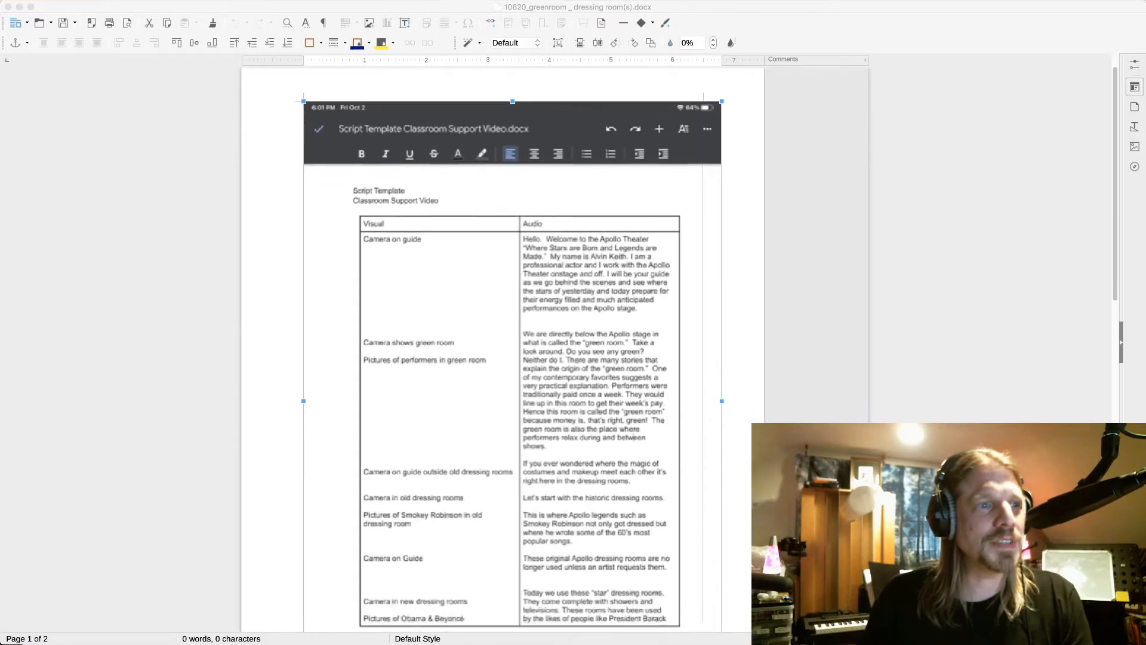
scroll(512, 358, down, 3)
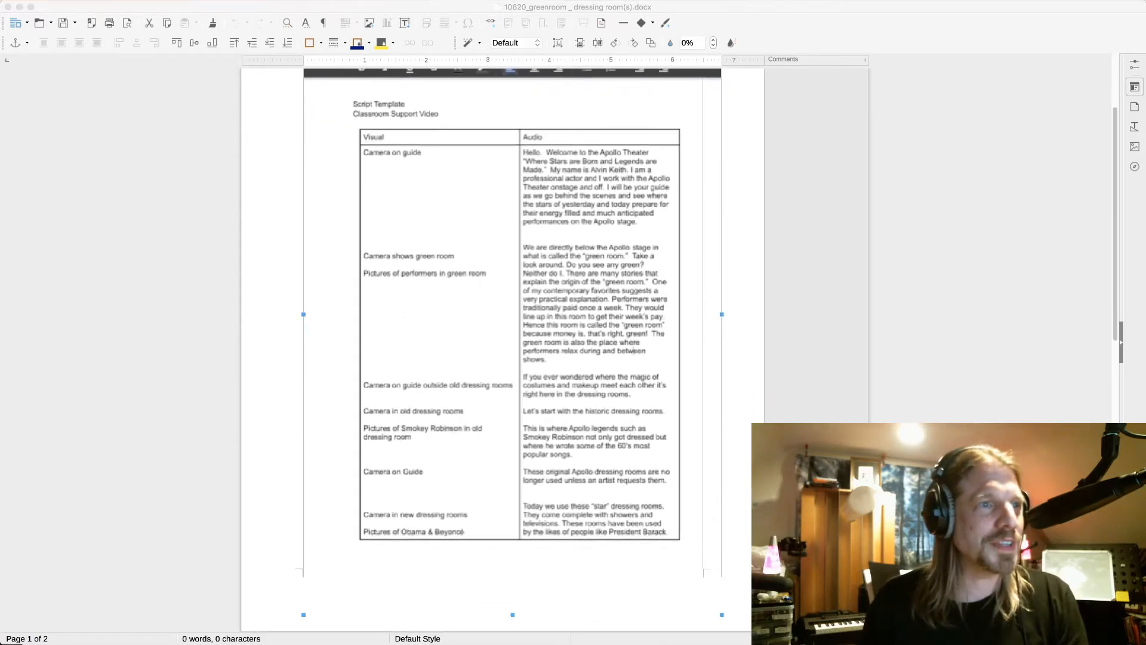
scroll(512, 359, down, 10)
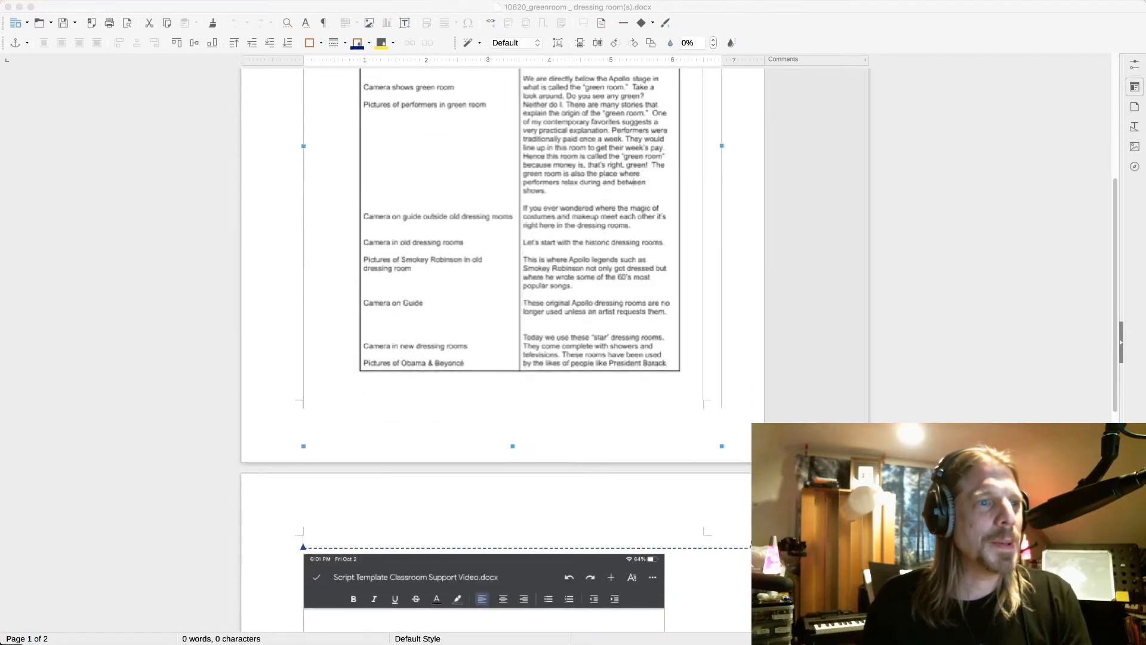
scroll(512, 359, down, 6)
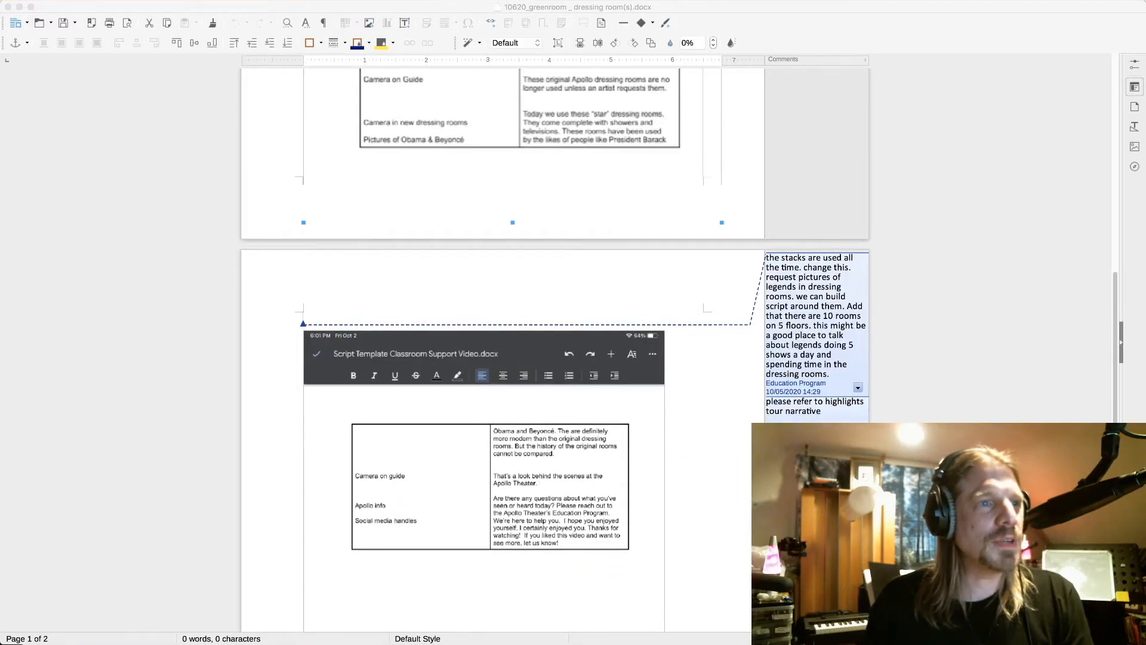
scroll(512, 359, up, 2)
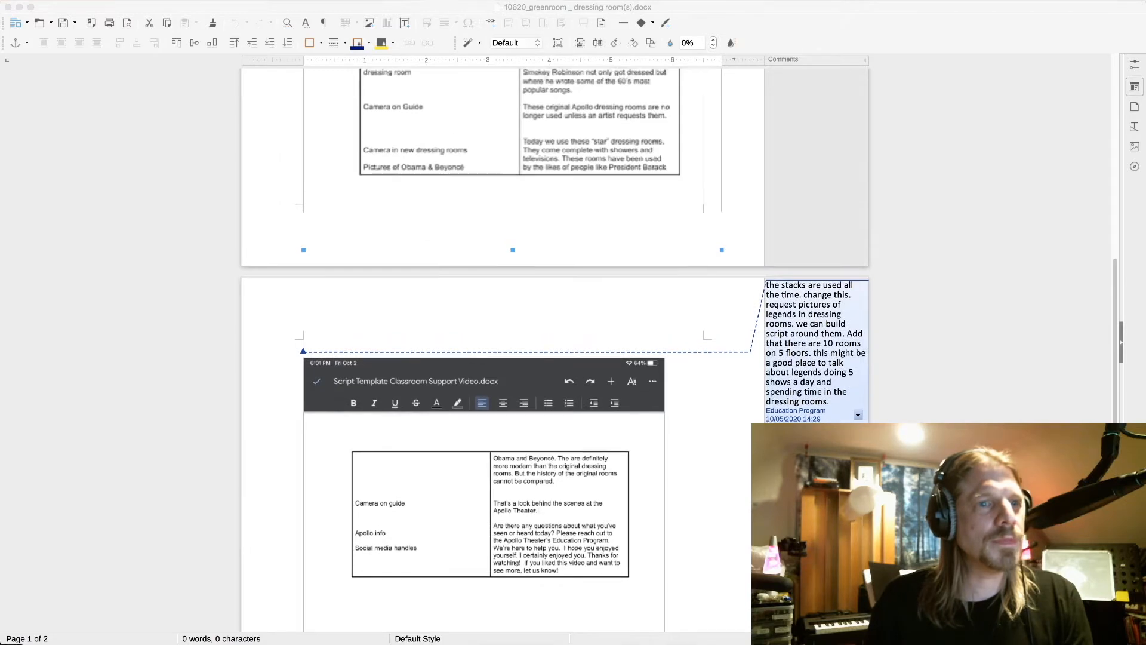
scroll(512, 359, up, 3)
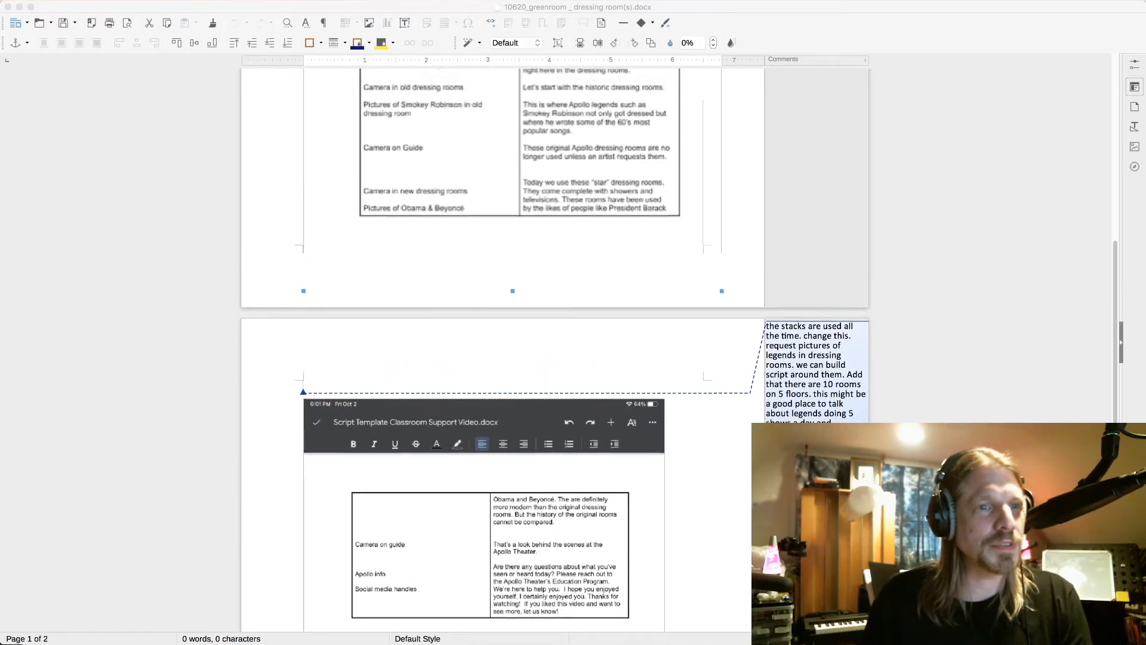
scroll(513, 359, up, 5)
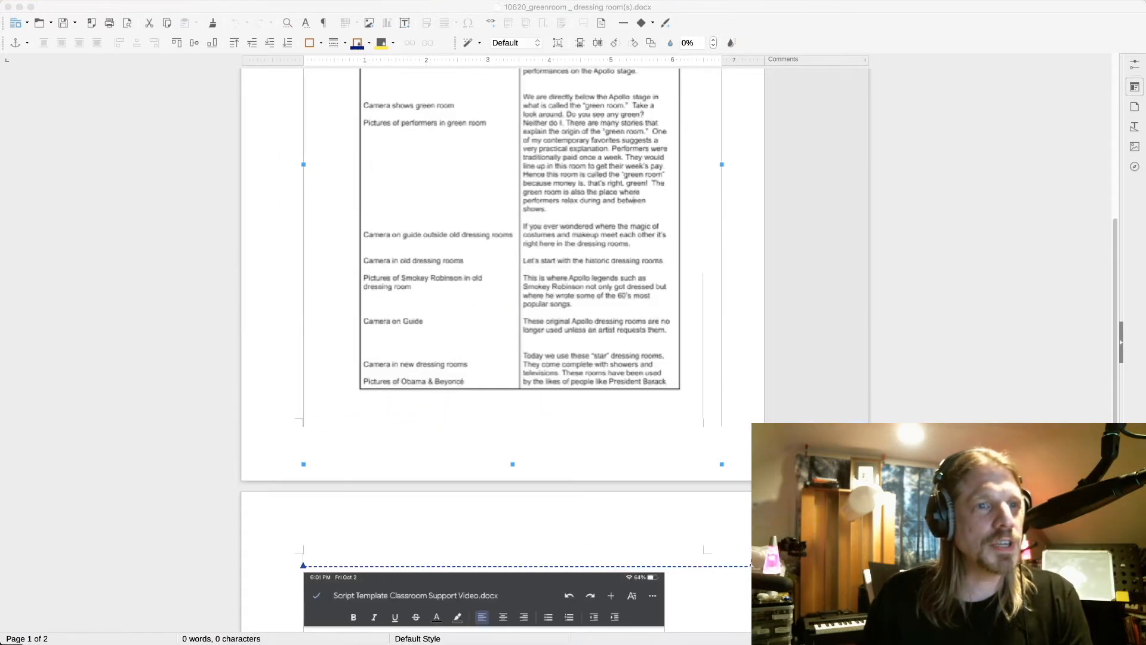
scroll(512, 358, up, 9)
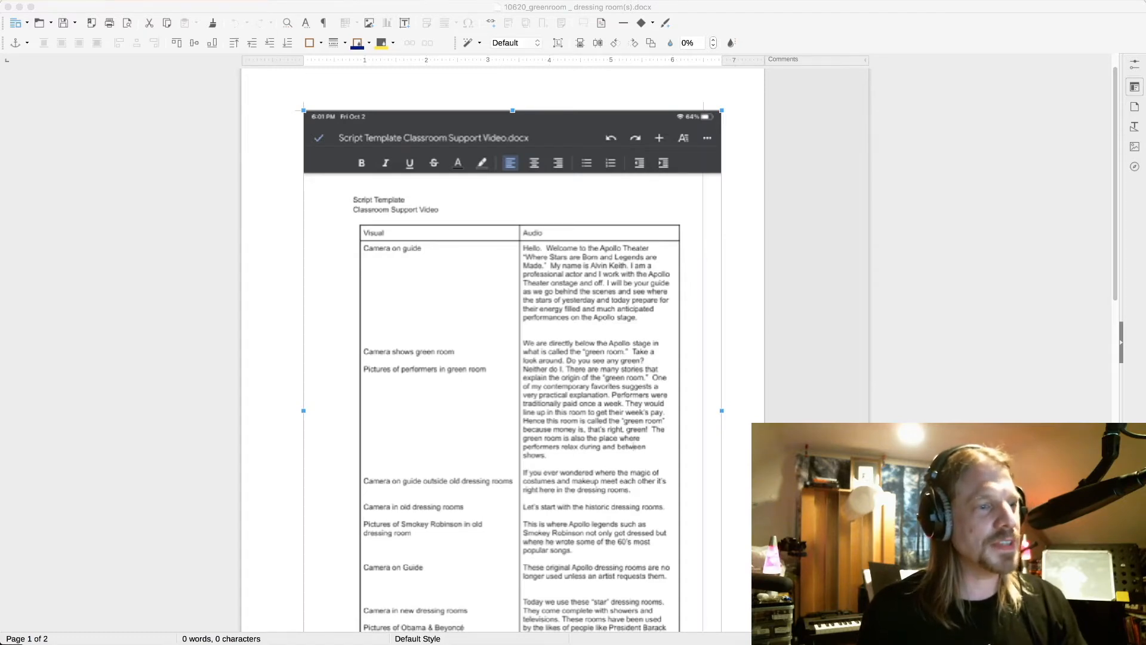
Switch from the Writer document to the shooting-script spreadsheet with Cmd+`.
key(super+grave)
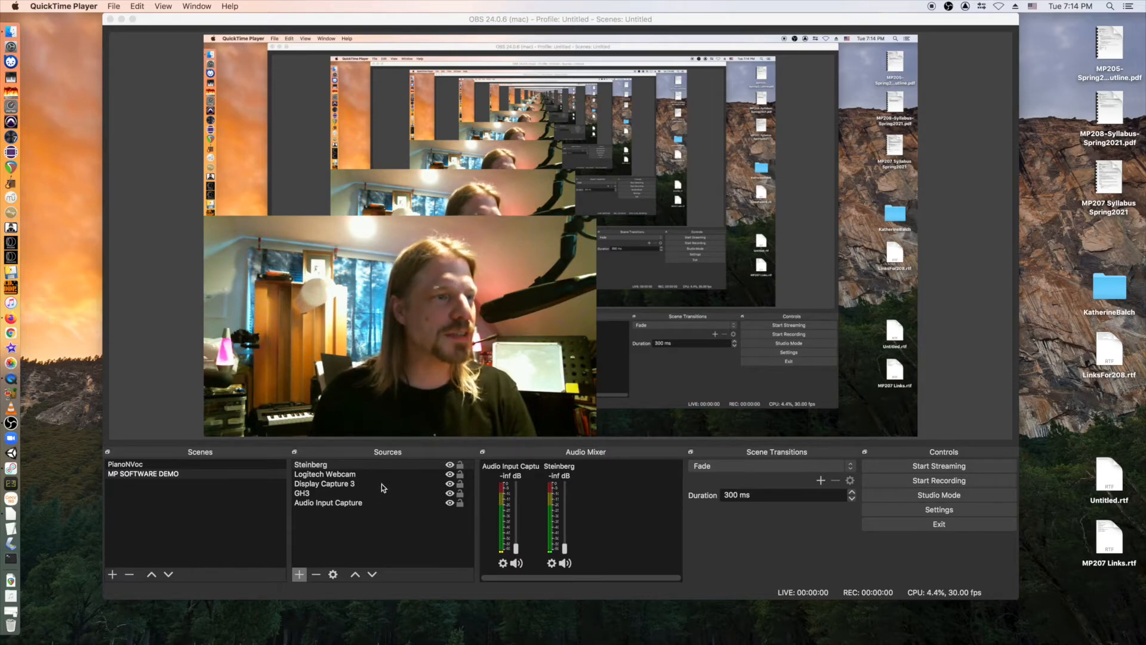
Uncheck the Audio Mixer's Vertical Layout for horizontal meters, then enable Studio Mode.
right_click(607, 489)
click(622, 493)
click(609, 476)
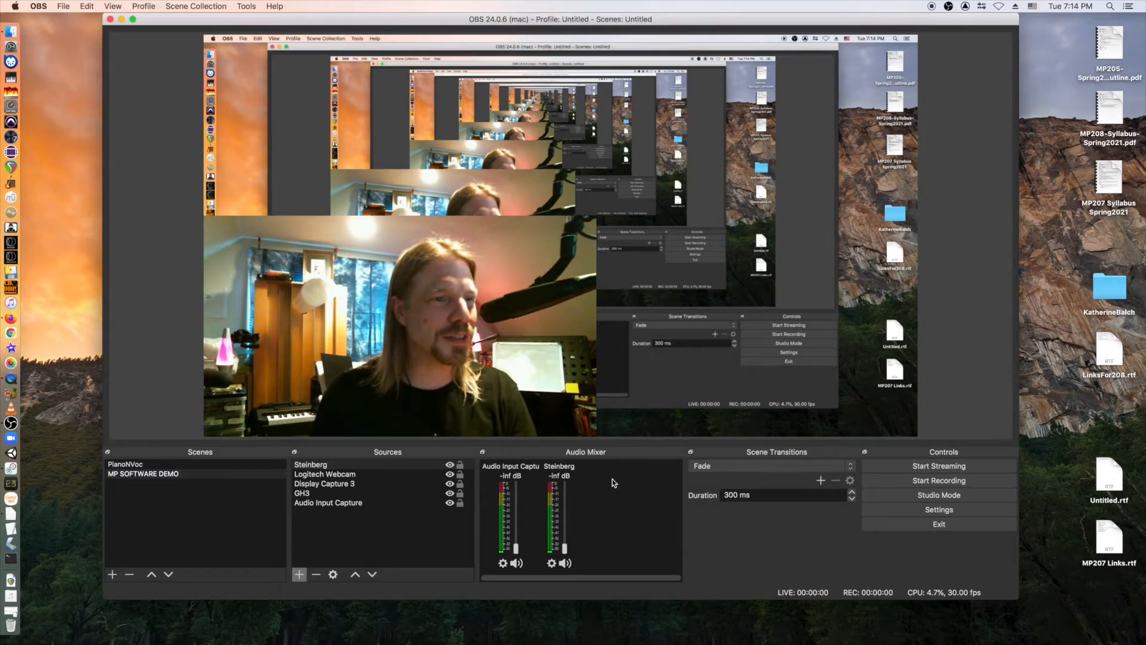
right_click(611, 485)
click(629, 511)
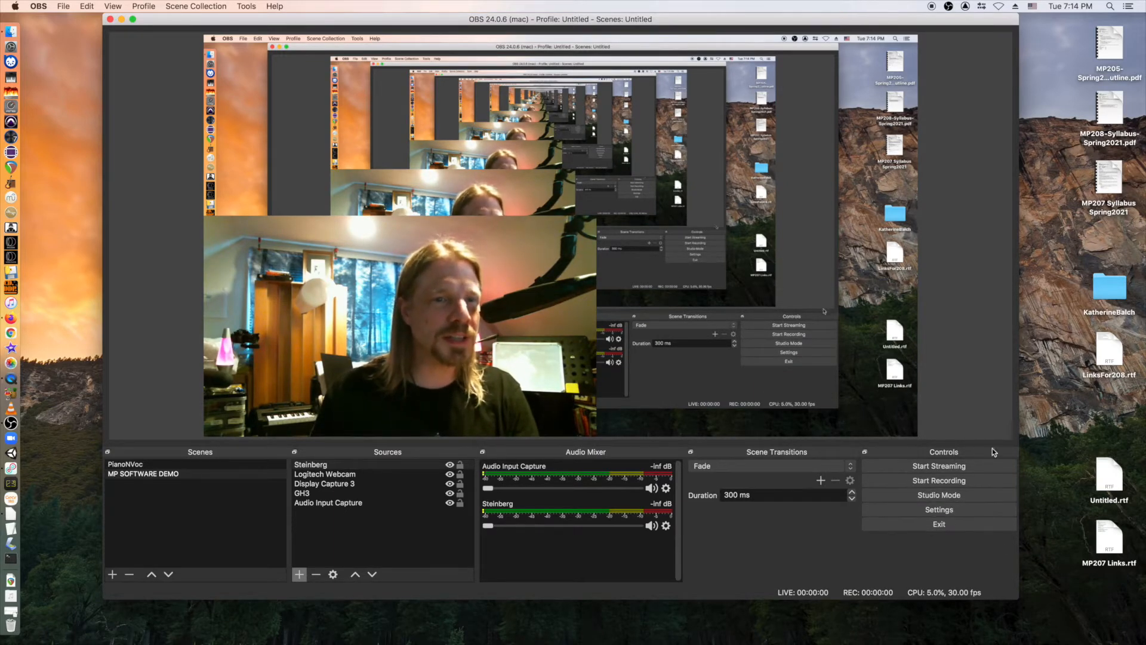
click(965, 495)
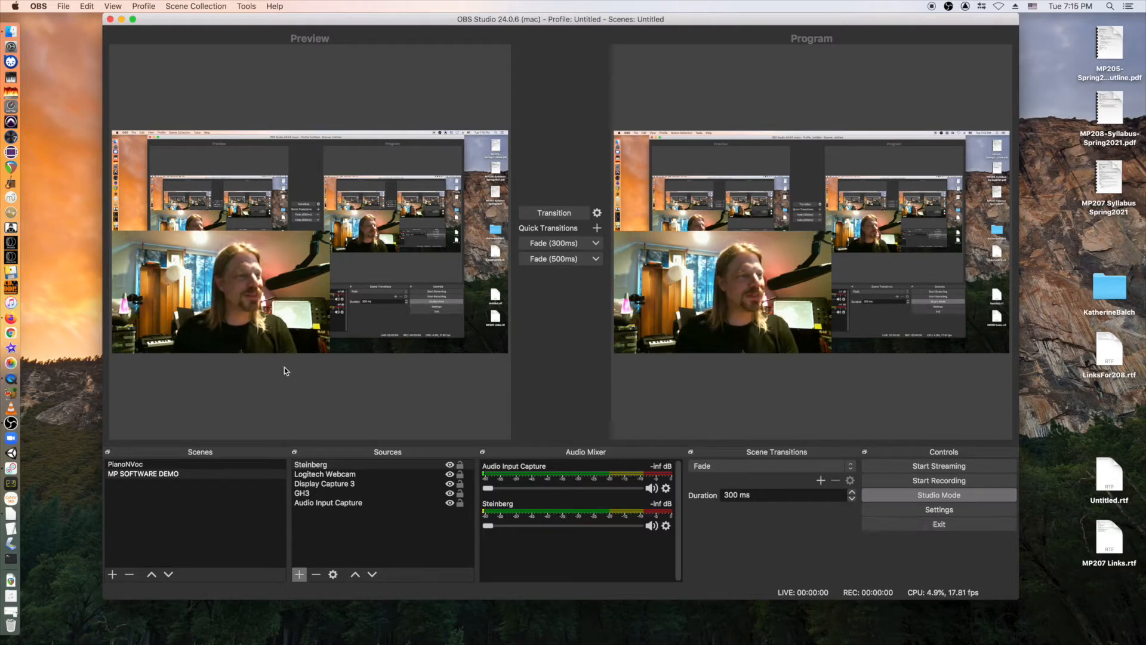
Disable Studio Mode, then select PianoNVoc and return to the MP SOFTWARE DEMO scene.
click(926, 496)
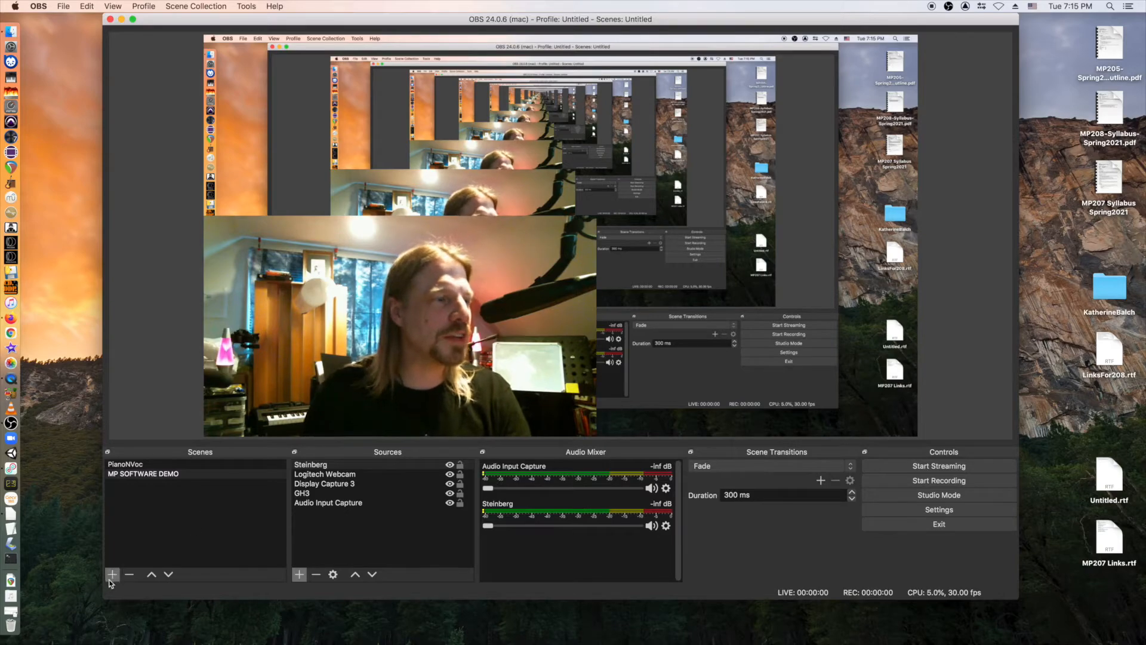
click(136, 468)
click(137, 473)
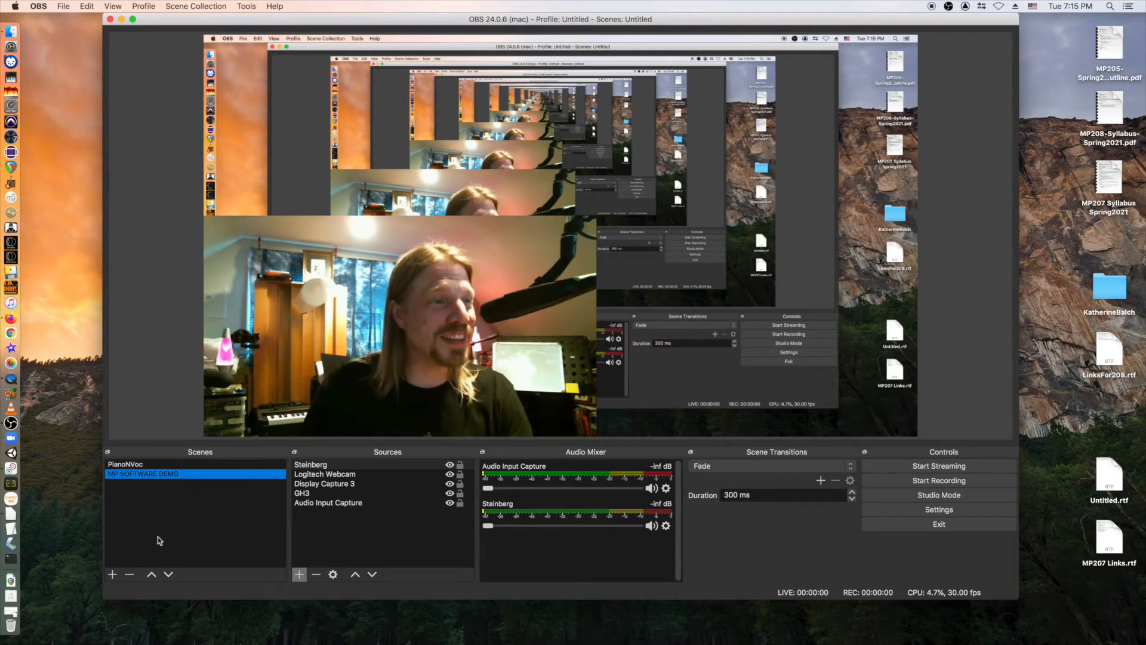
Add a new scene under Scenes and name it FinalDemo-MP207.
click(111, 575)
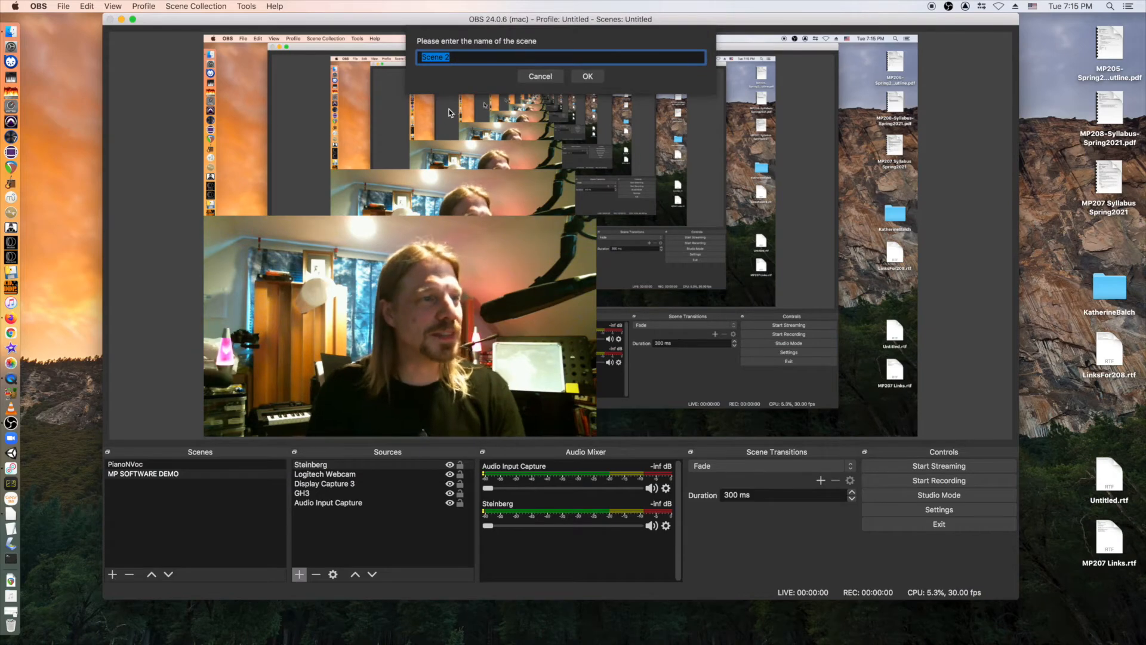
text(F)
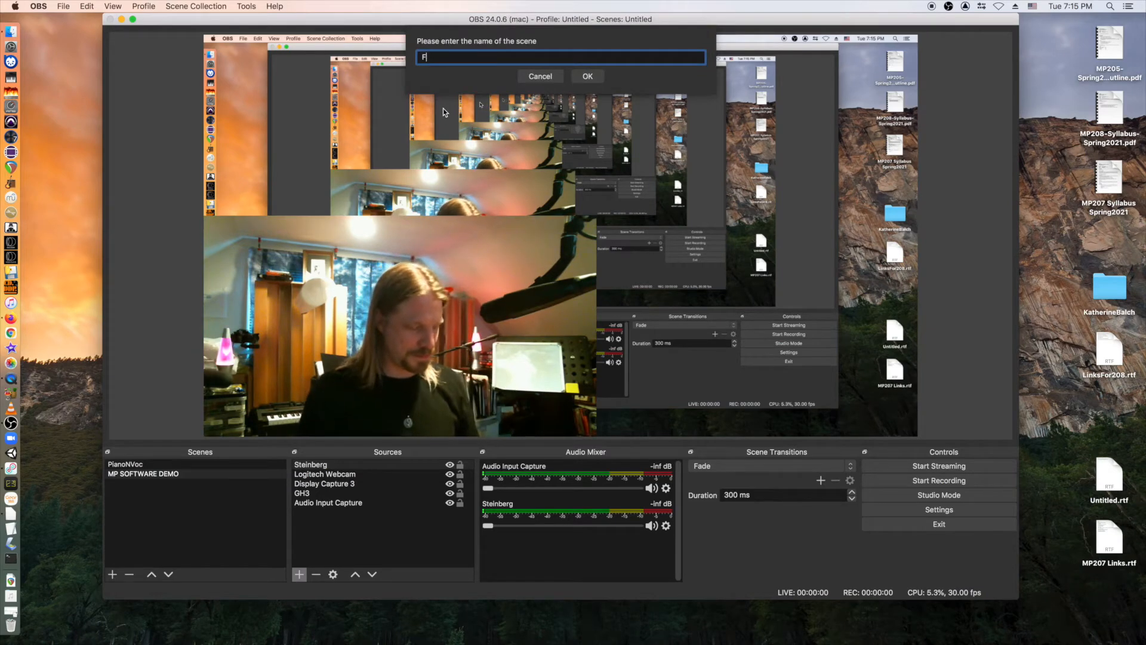
text(inalDemo-)
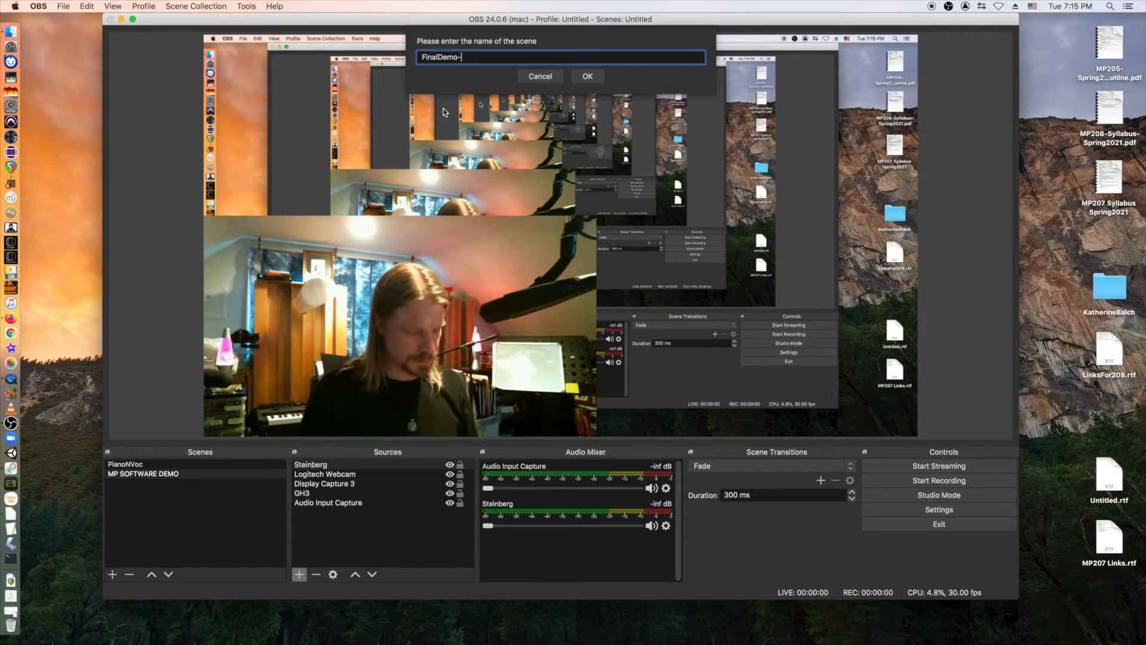
text(MP207)
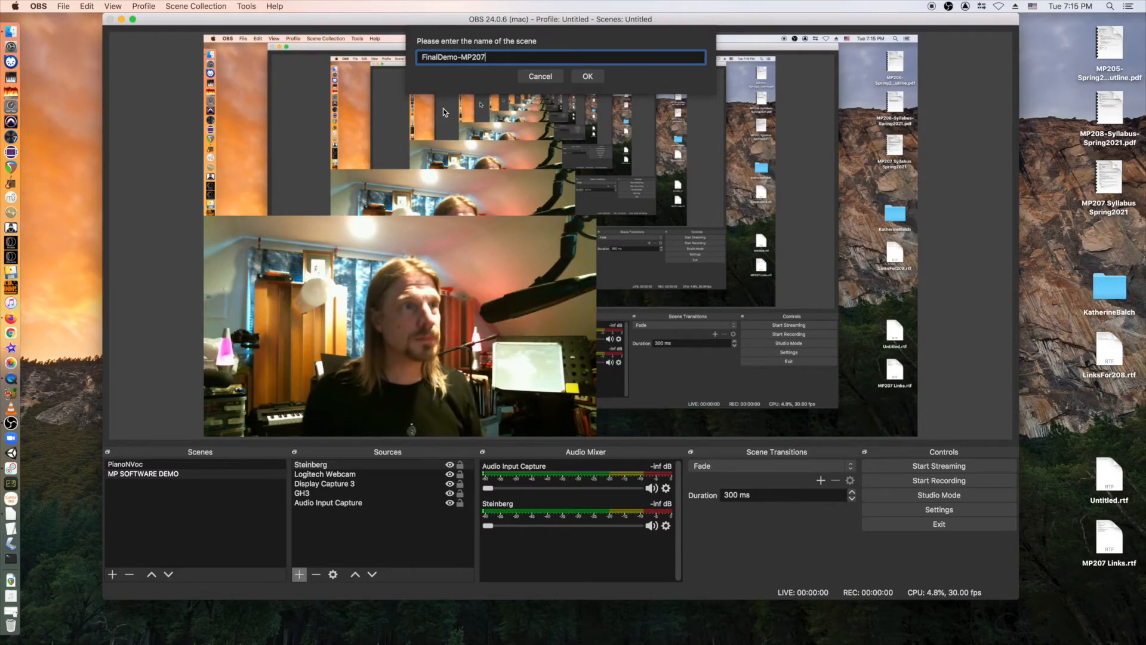
key(Return)
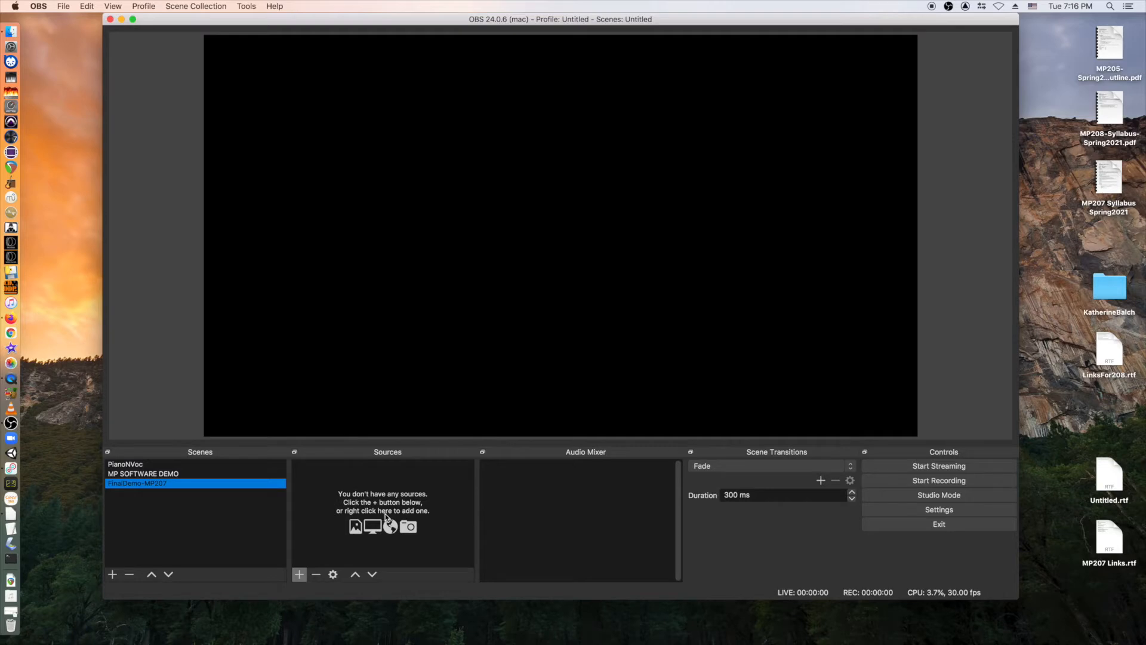
Add a Video Capture Device source named MP207-Webcam to the scene.
click(299, 574)
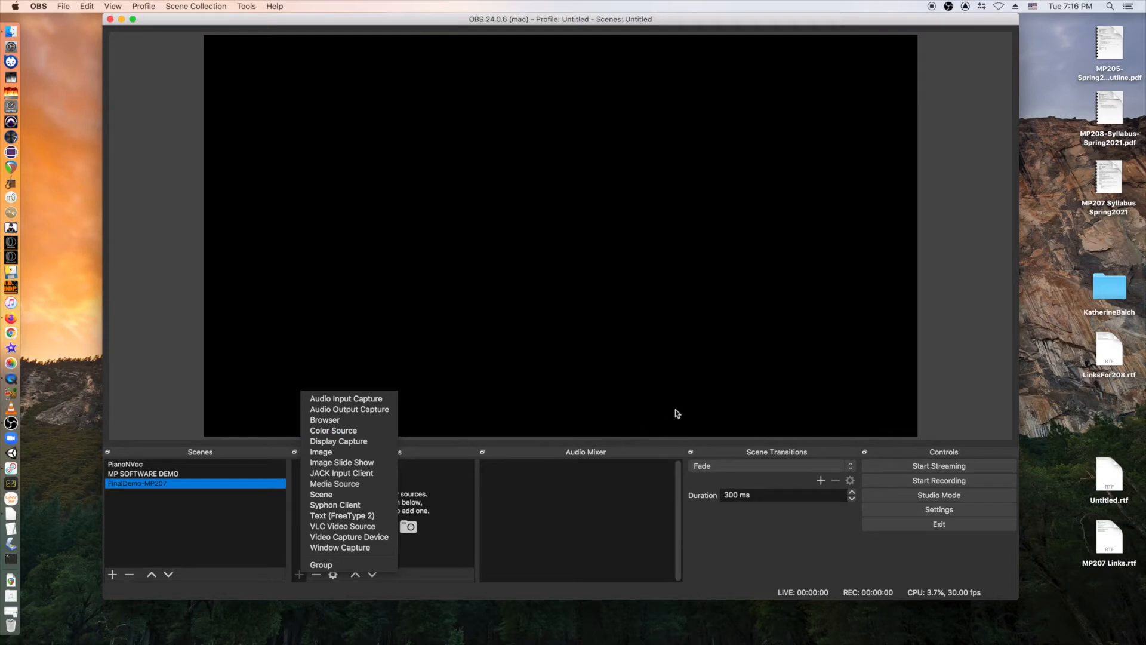
click(337, 537)
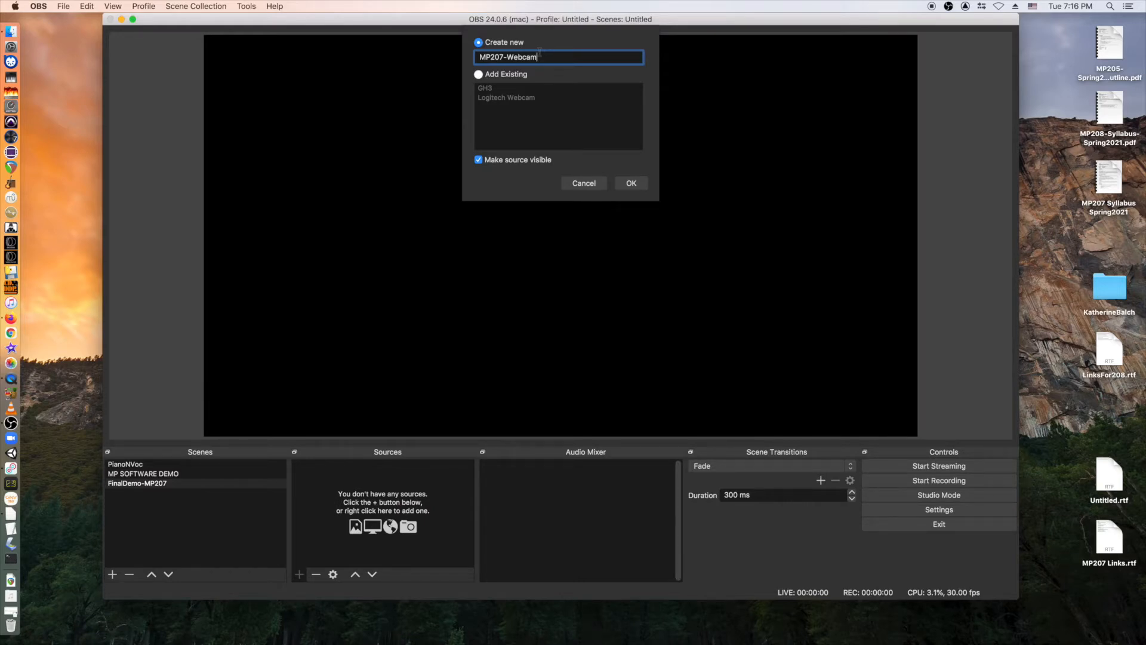
click(645, 185)
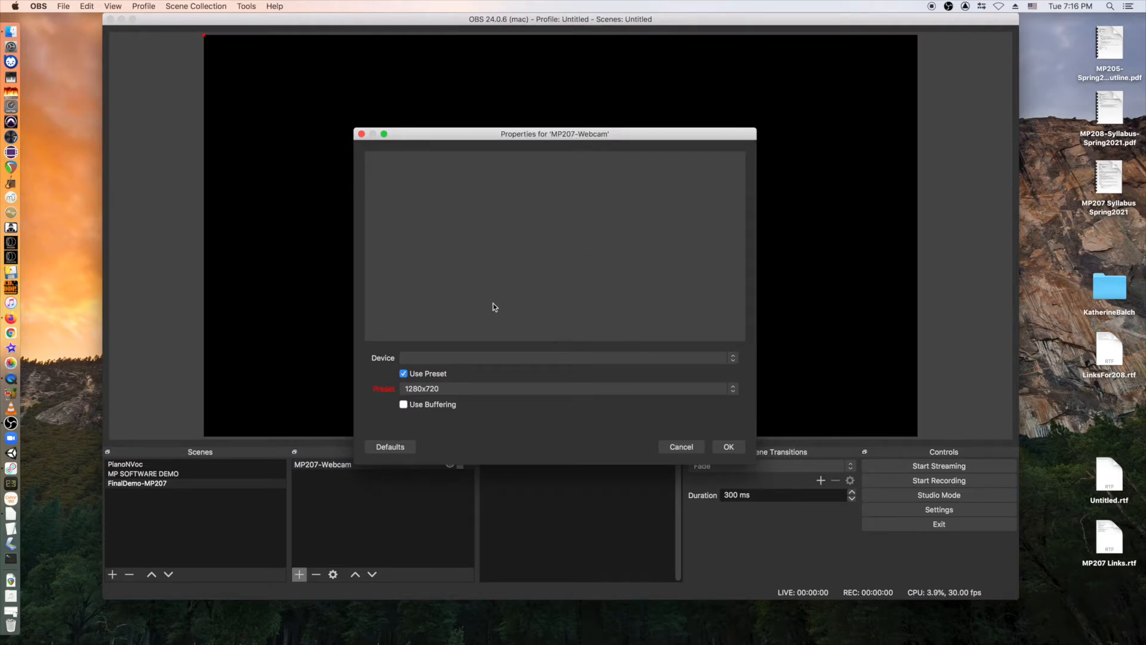
Try FaceTime HD Camera, then choose HD Webcam C615 and keep the 1280x720 preset.
click(420, 362)
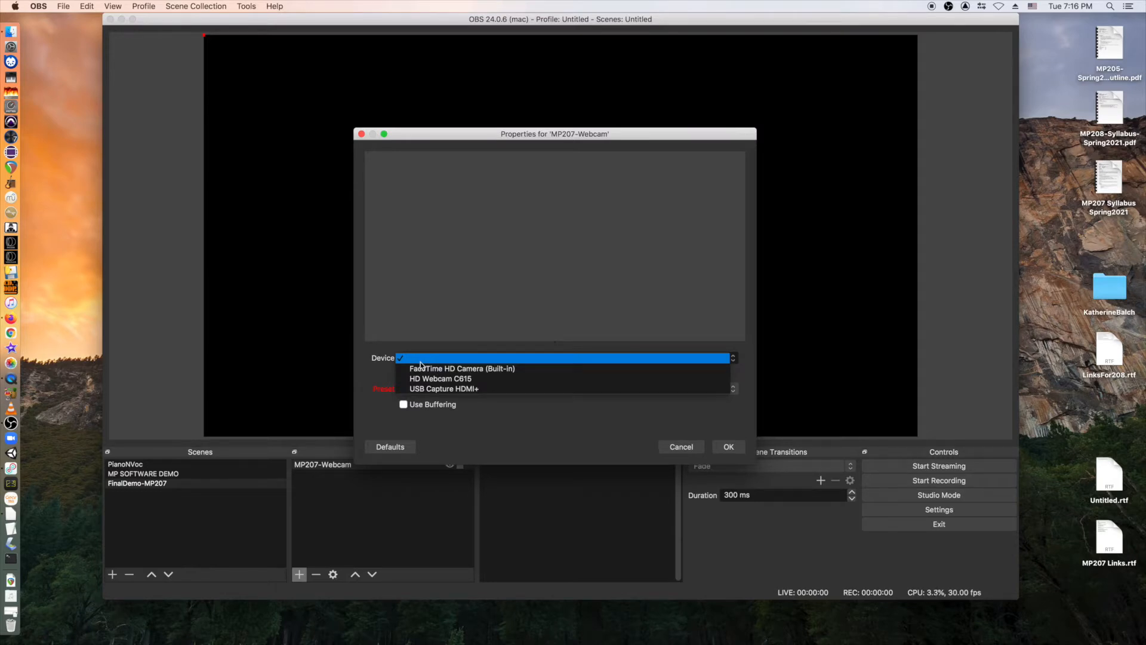
click(418, 368)
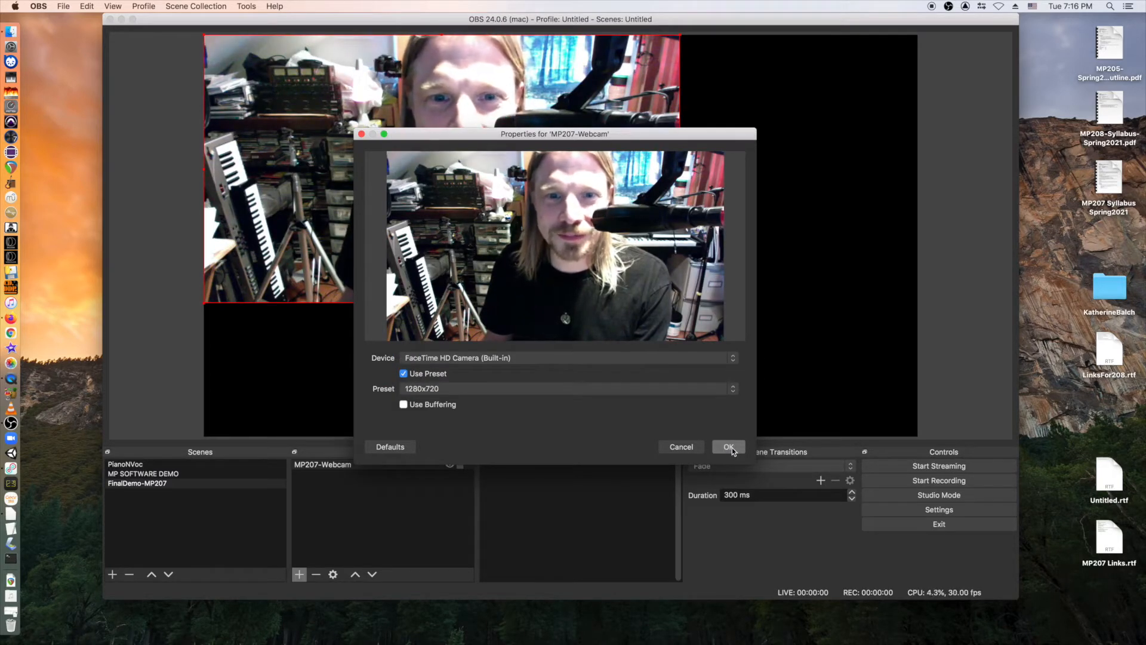
click(471, 358)
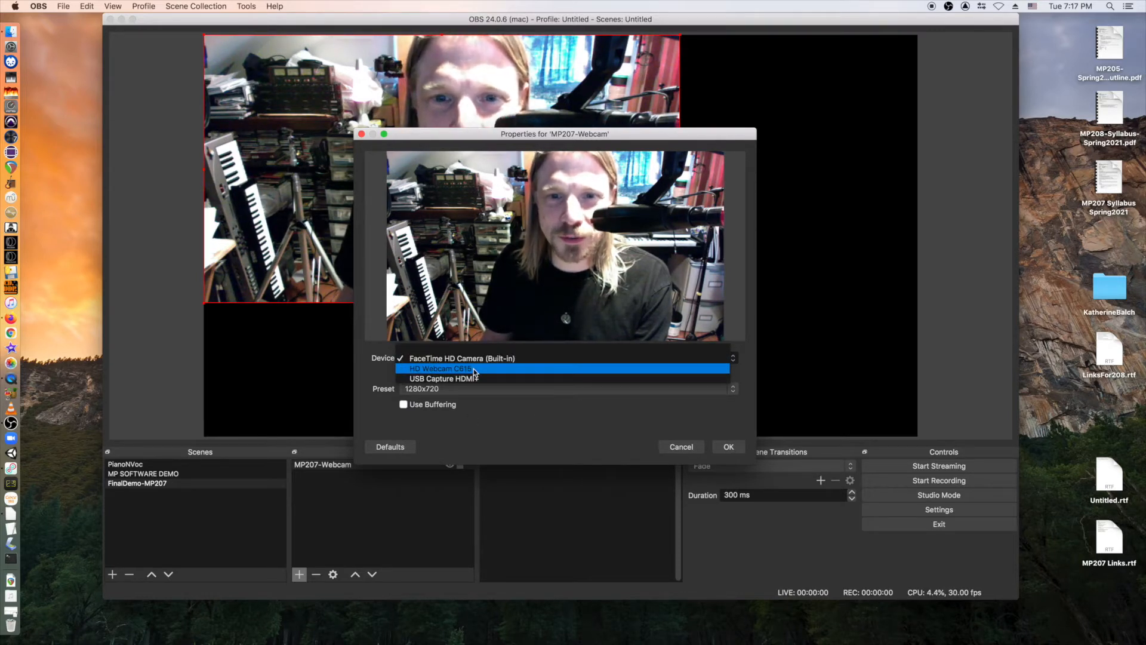
click(475, 369)
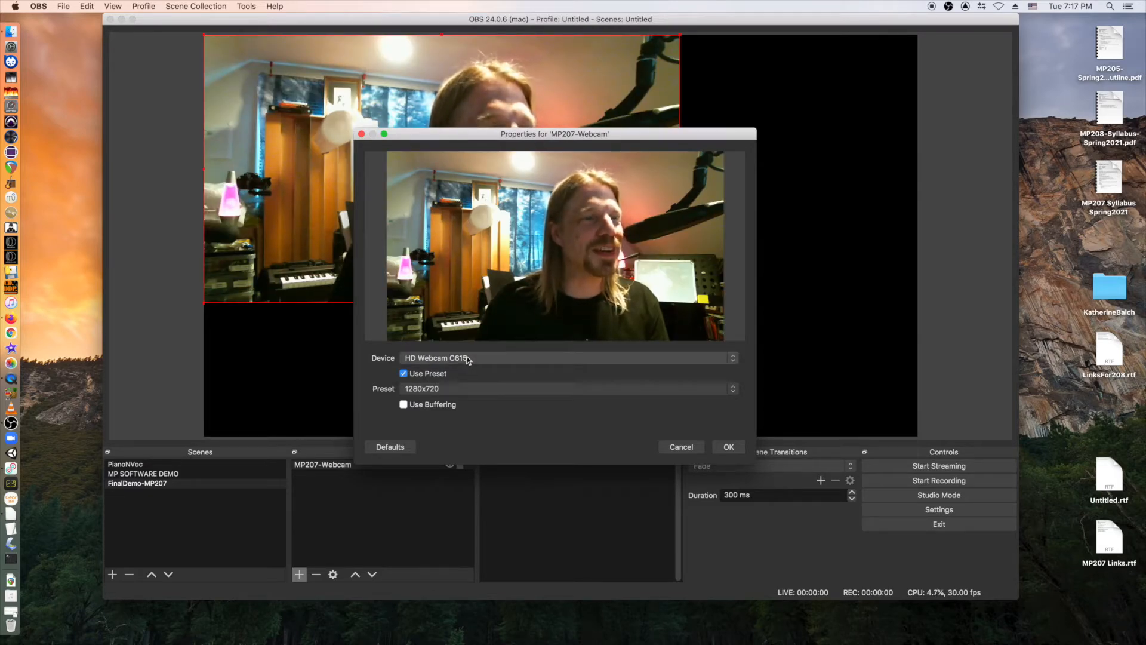
click(468, 359)
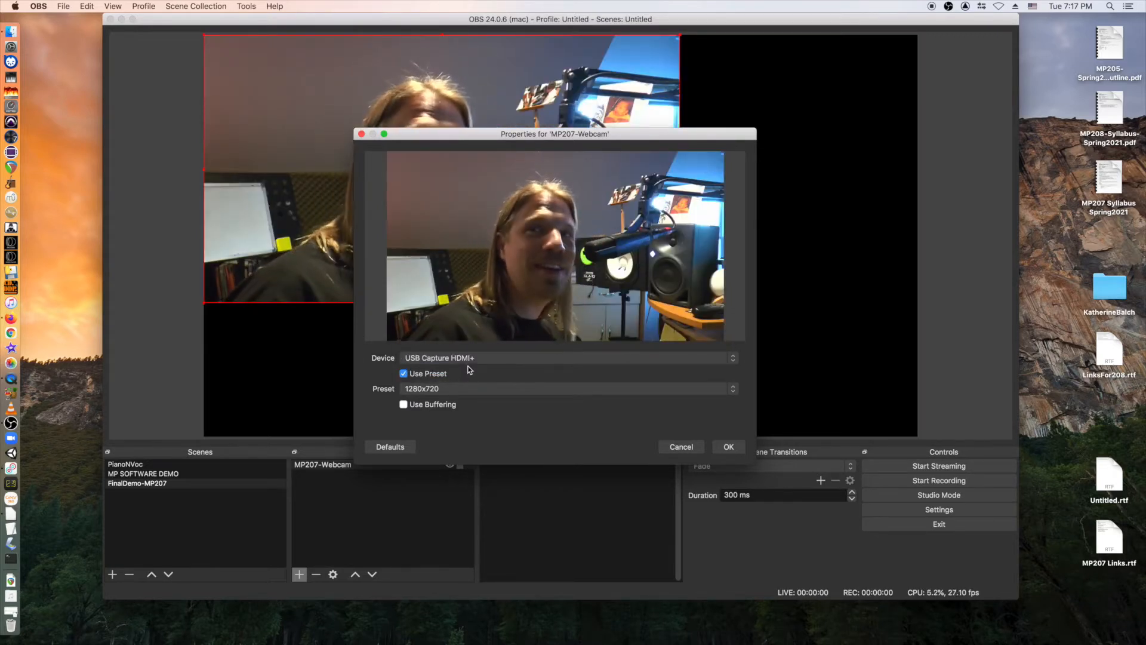
click(481, 357)
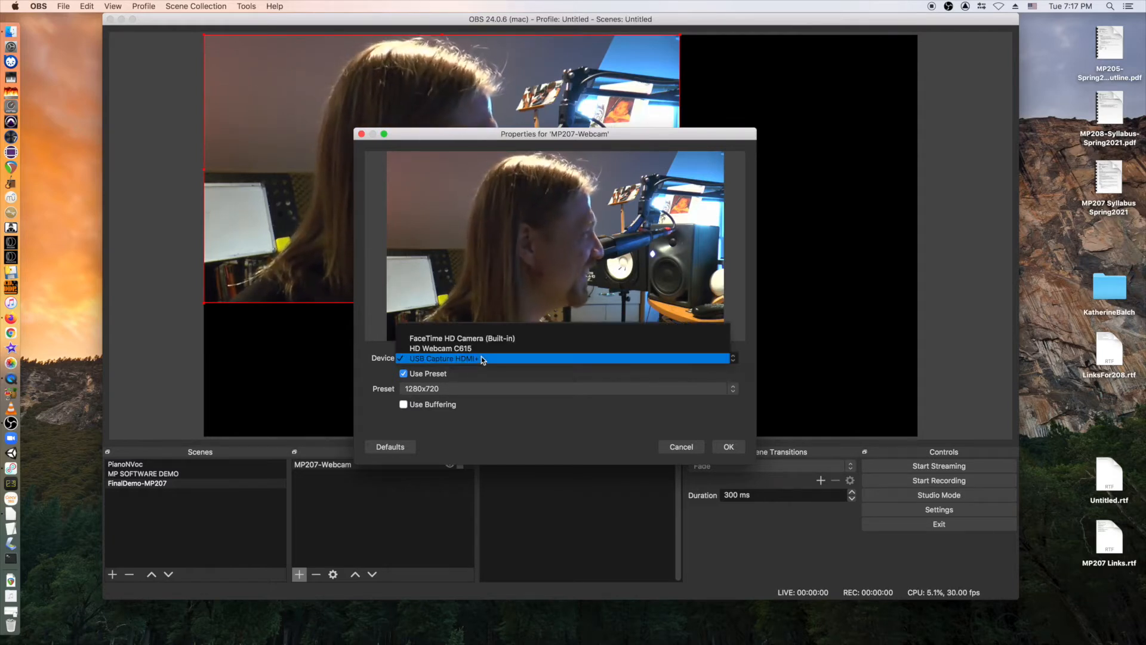
click(482, 346)
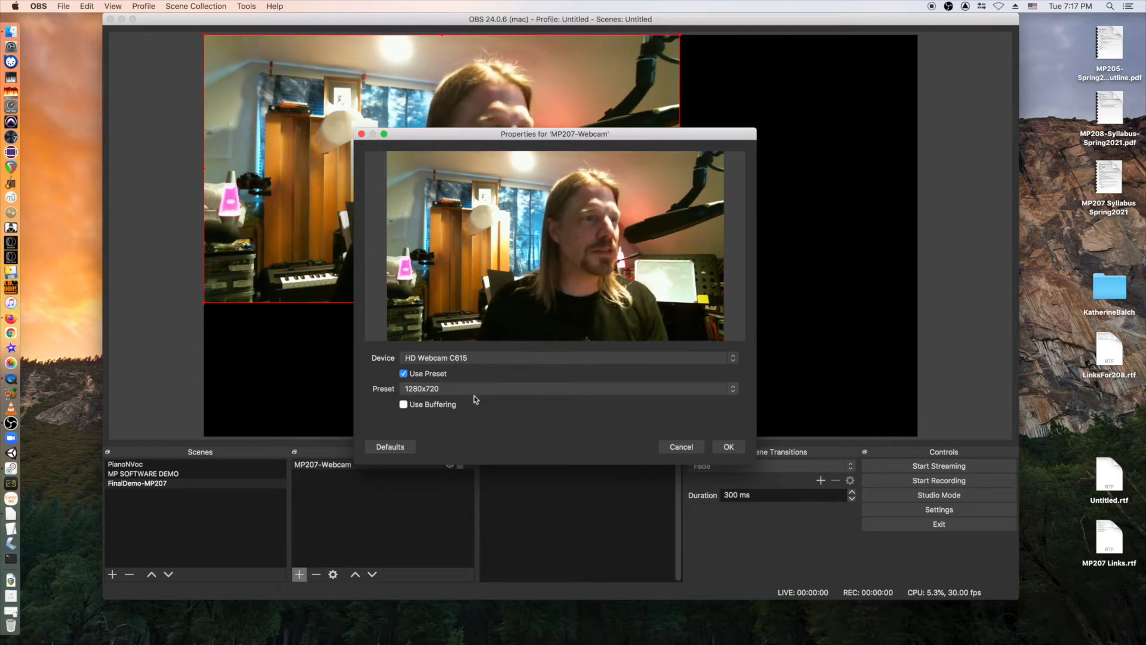
click(458, 389)
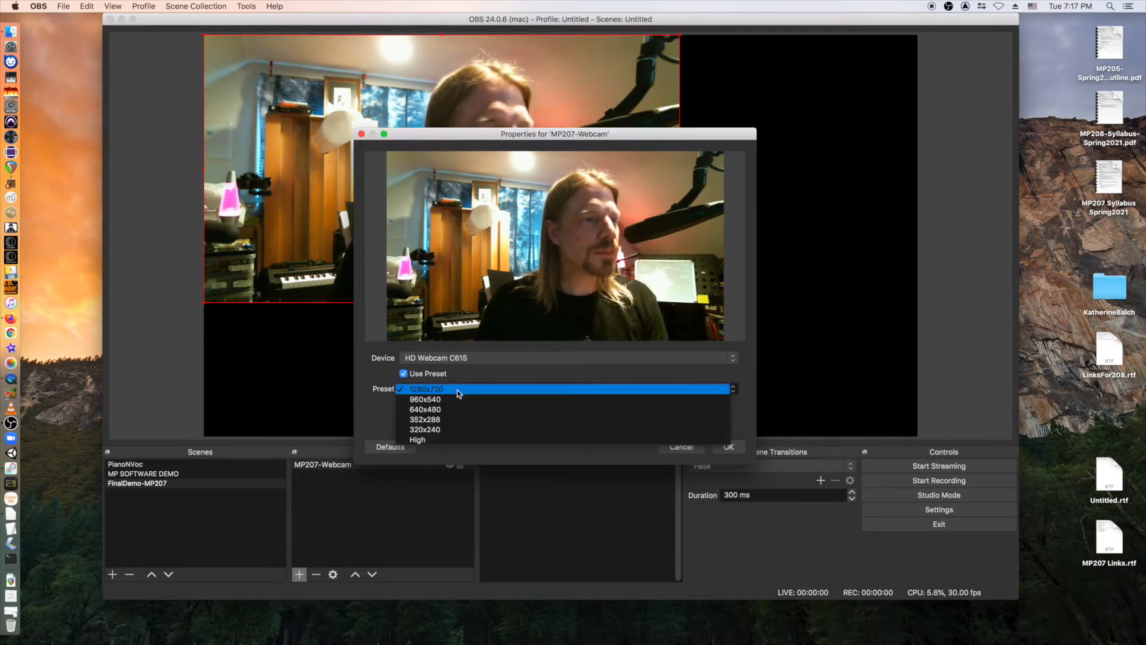
click(467, 390)
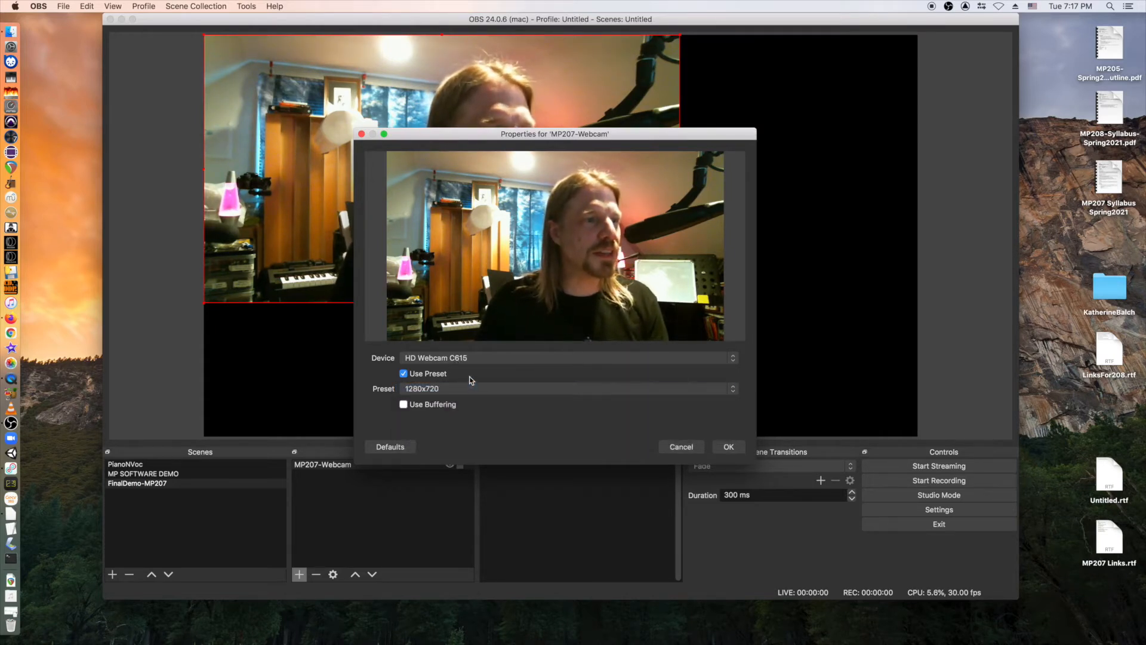
Briefly try USB Capture HDMI+, then settle back on HD Webcam C615.
click(499, 361)
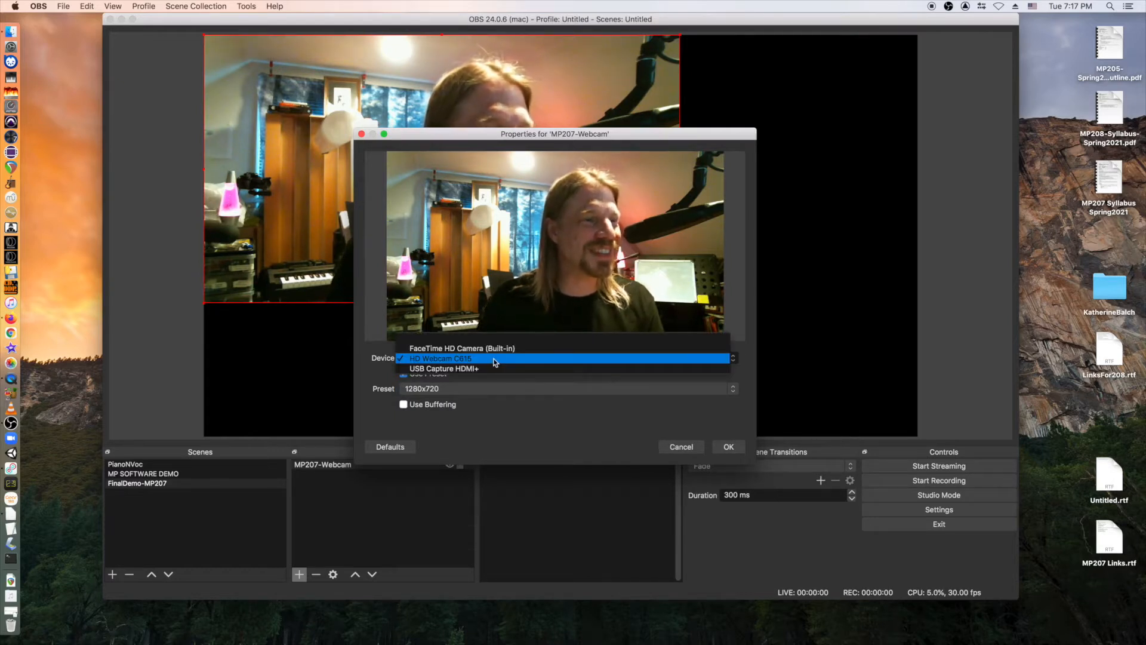
click(492, 368)
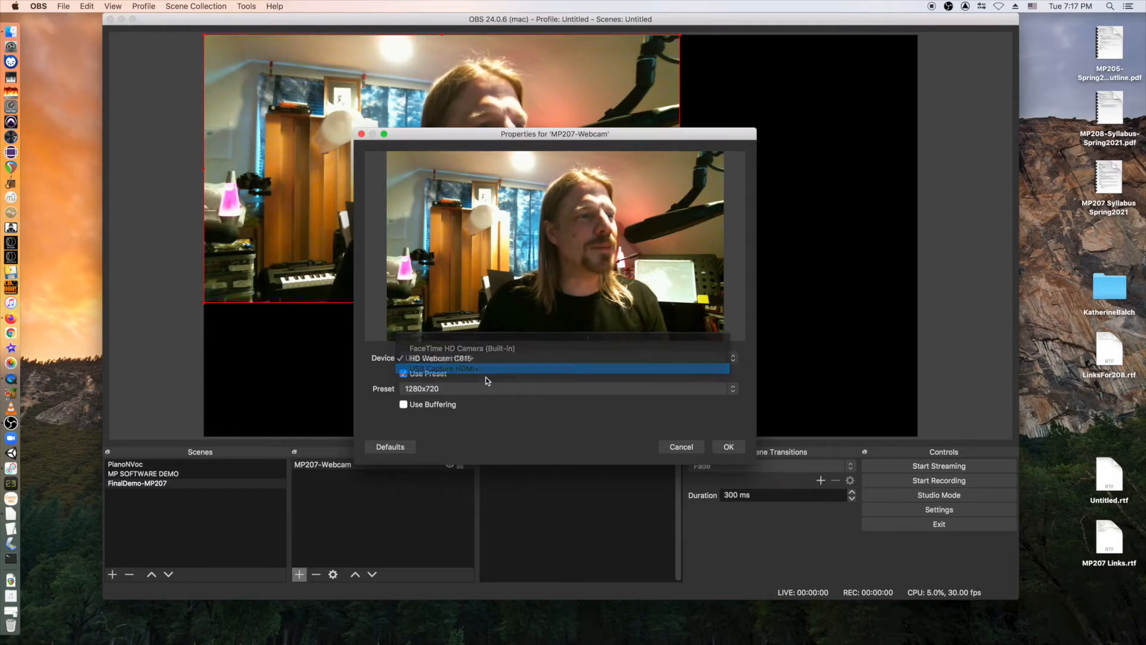
click(497, 387)
click(492, 383)
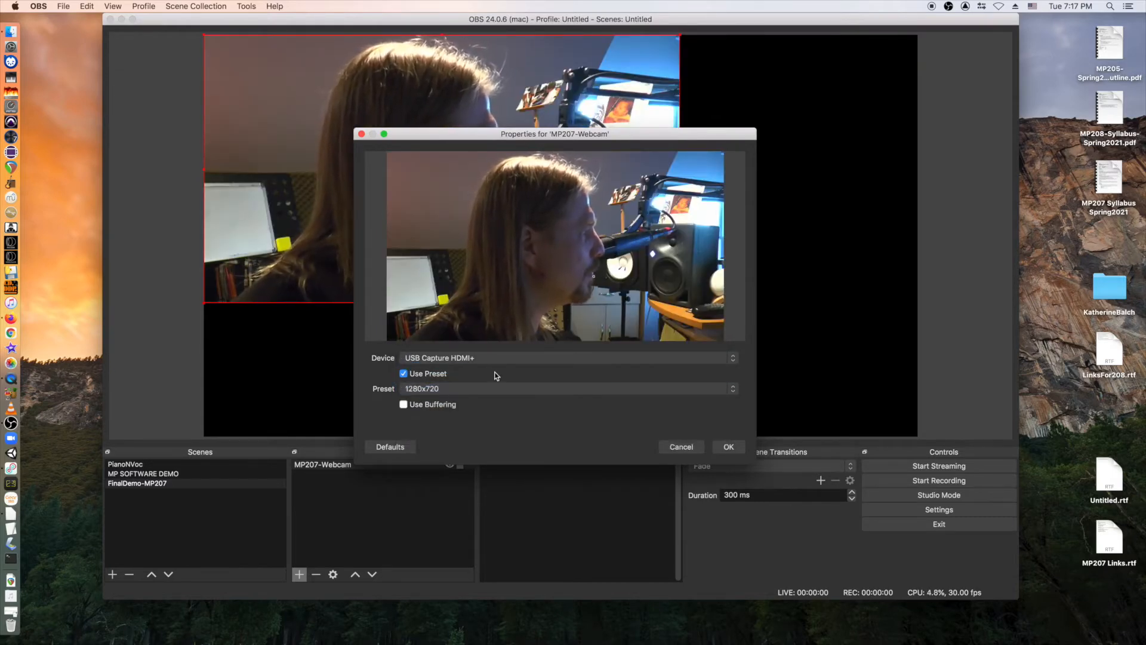
click(496, 358)
click(502, 348)
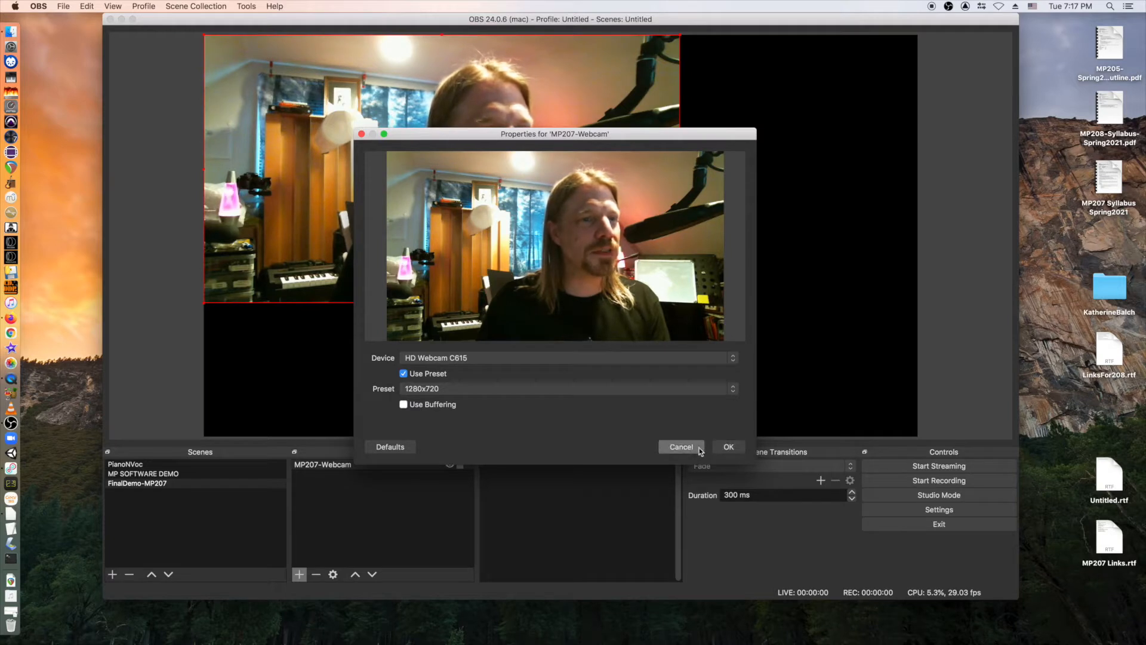
Accept the webcam properties and resize the HD Webcam C615 feed into an upper-left inset.
click(729, 447)
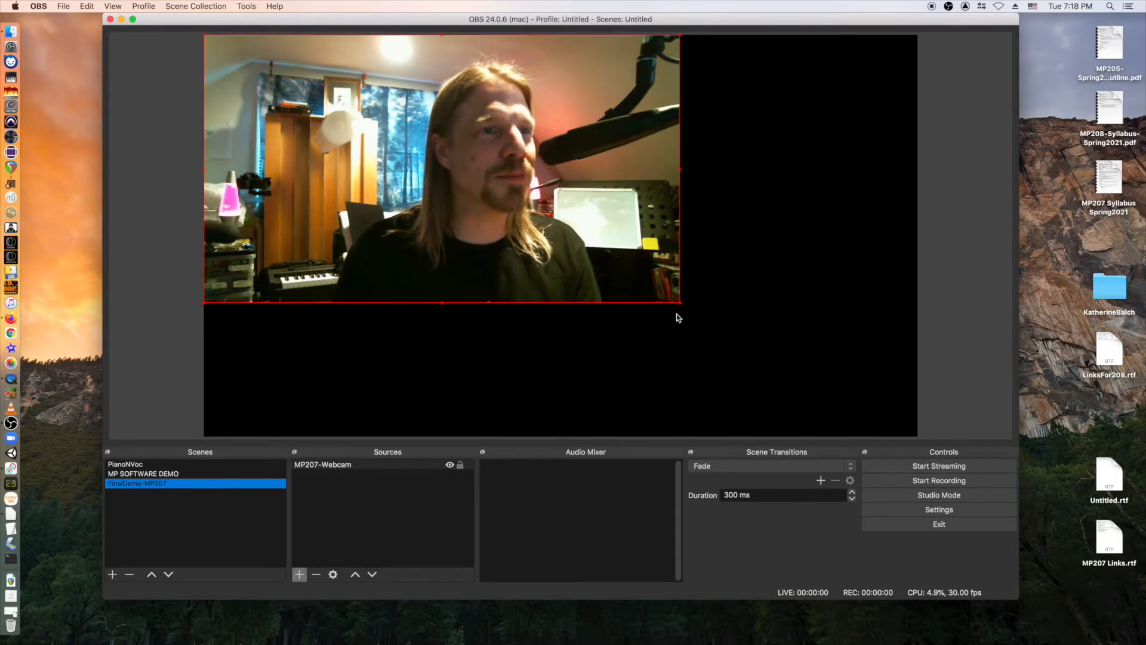
drag(681, 304, 318, 295)
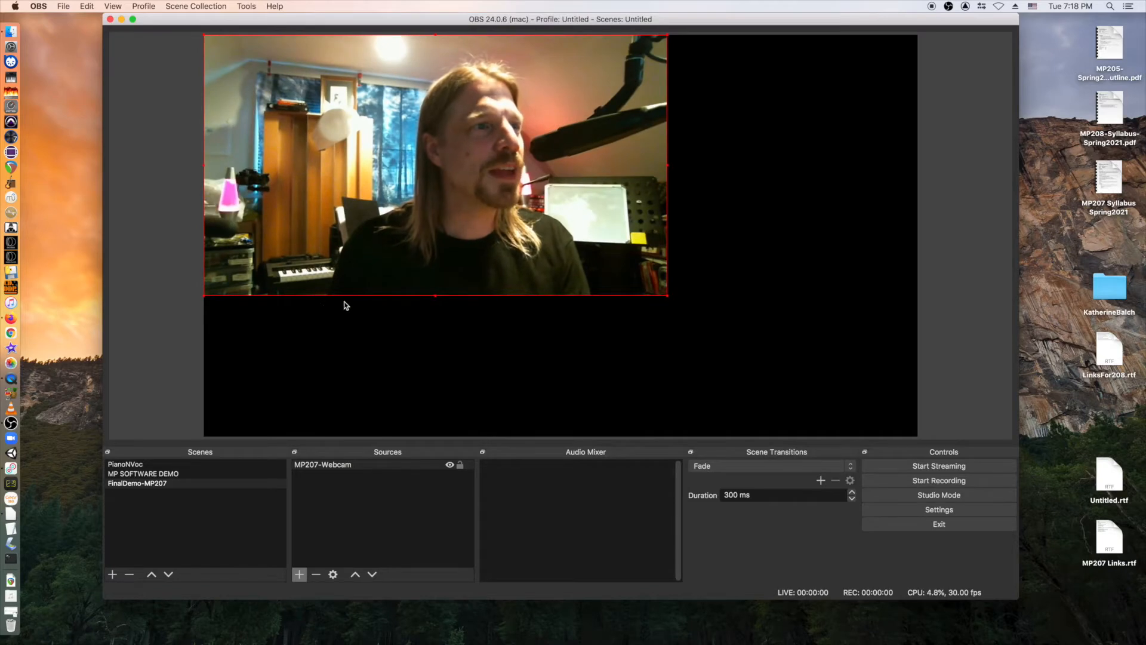
drag(438, 149, 439, 273)
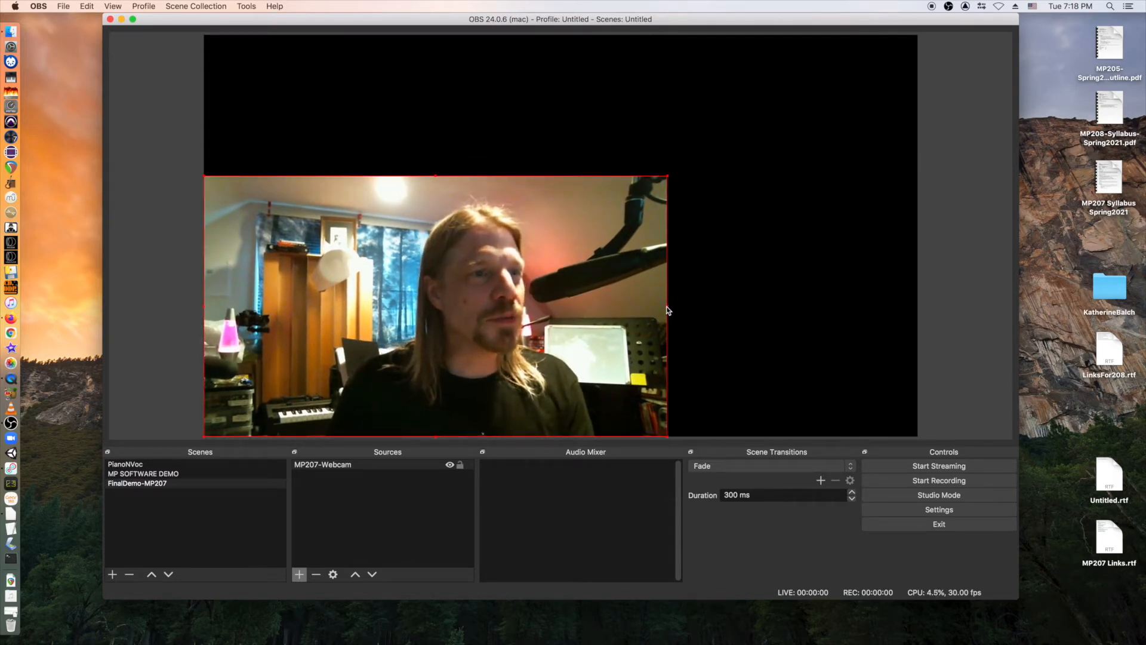
mouse_move(667, 307)
mouse_down()
mouse_move(499, 289)
mouse_move(555, 285)
mouse_move(667, 306)
mouse_up()
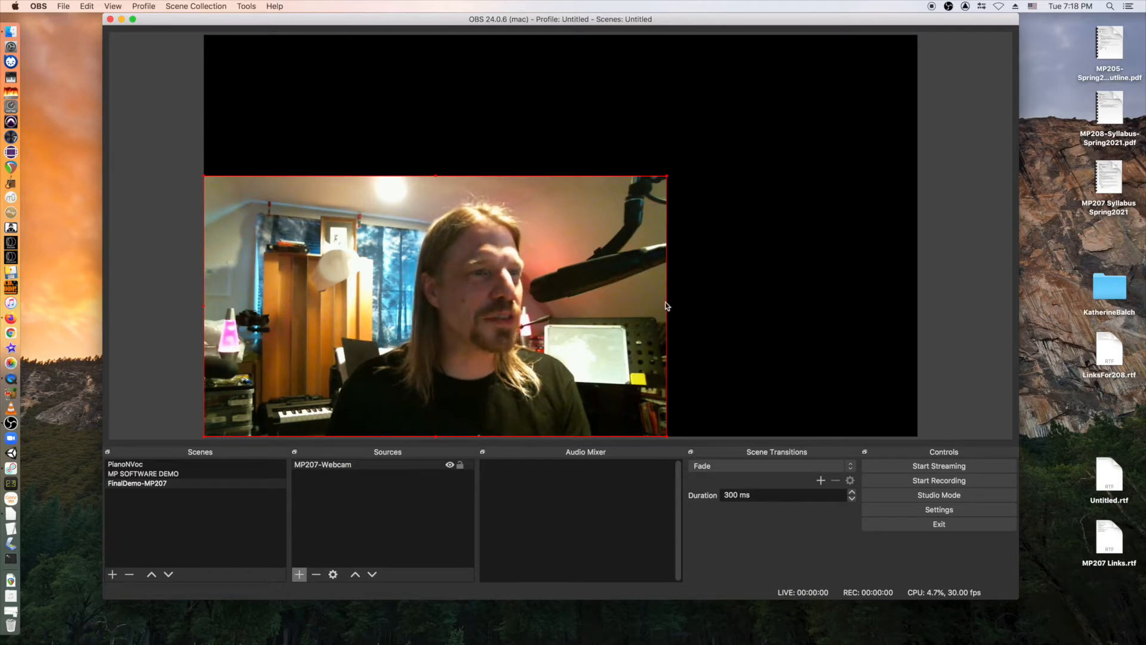
drag(527, 270, 528, 128)
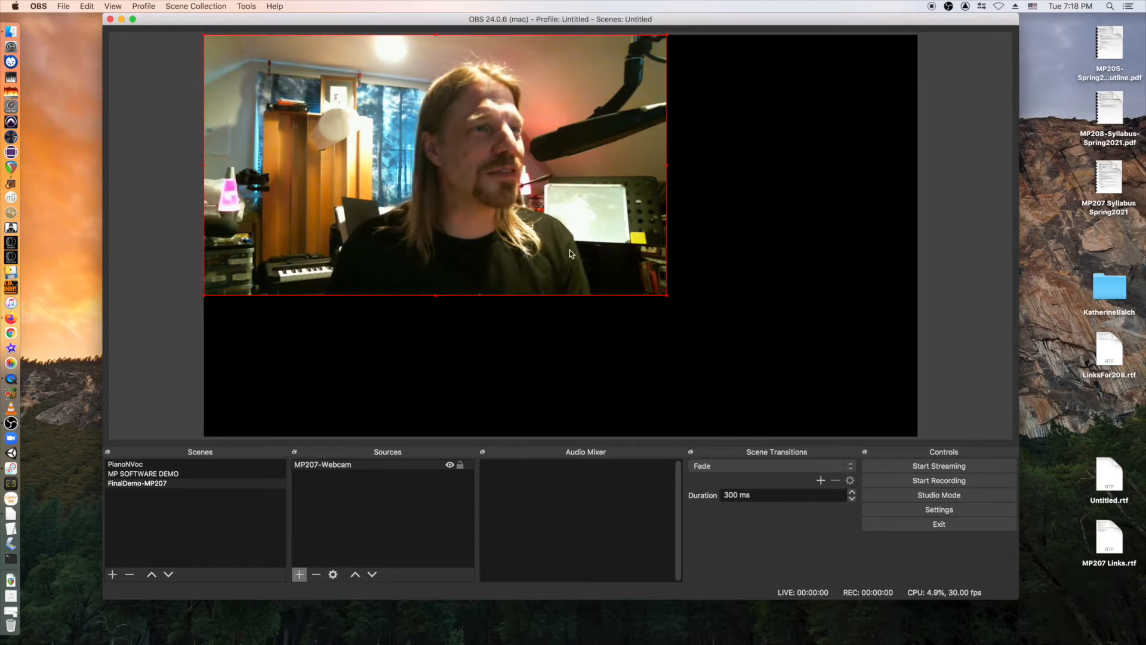
drag(667, 296, 919, 433)
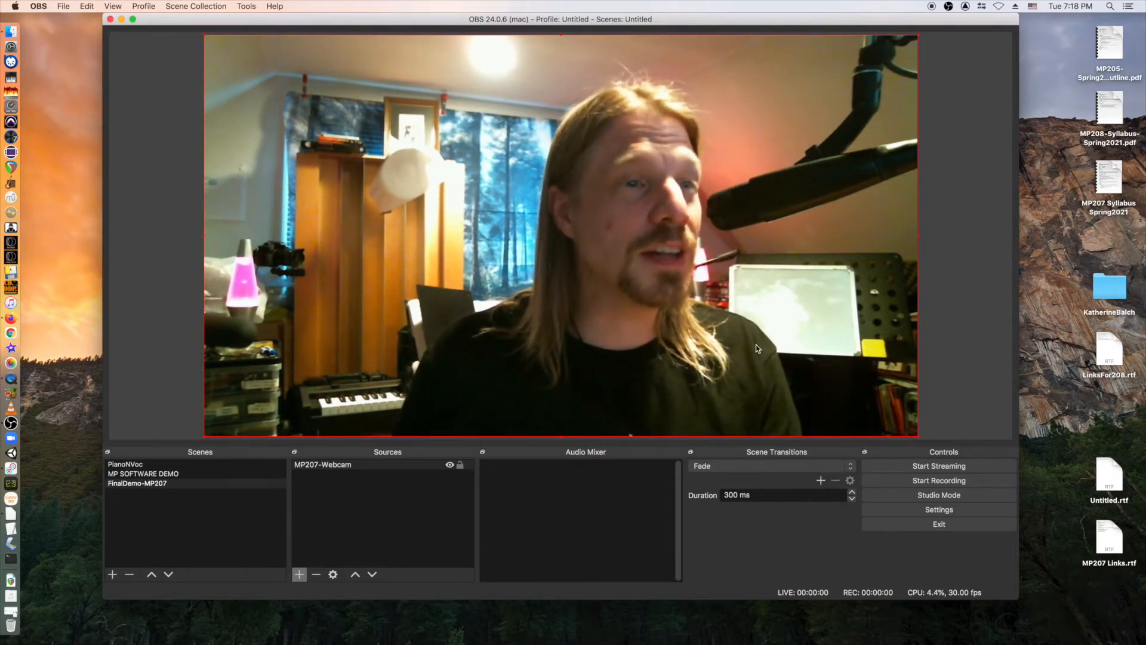
drag(919, 436, 483, 216)
right_click(378, 168)
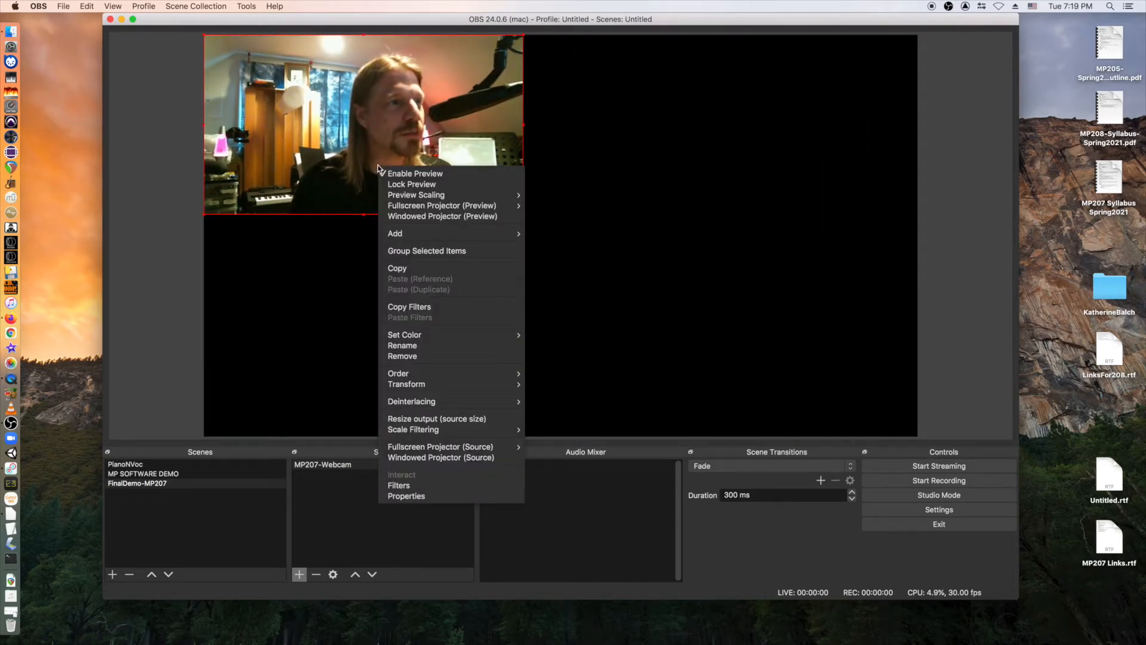
mouse_move(403, 387)
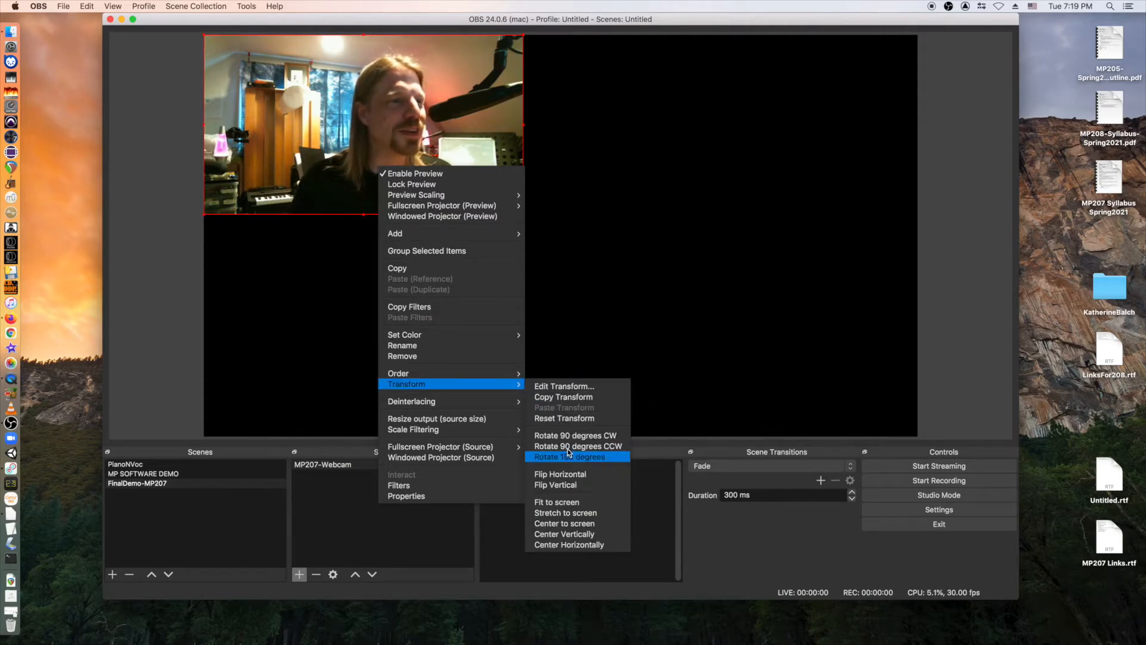
click(572, 473)
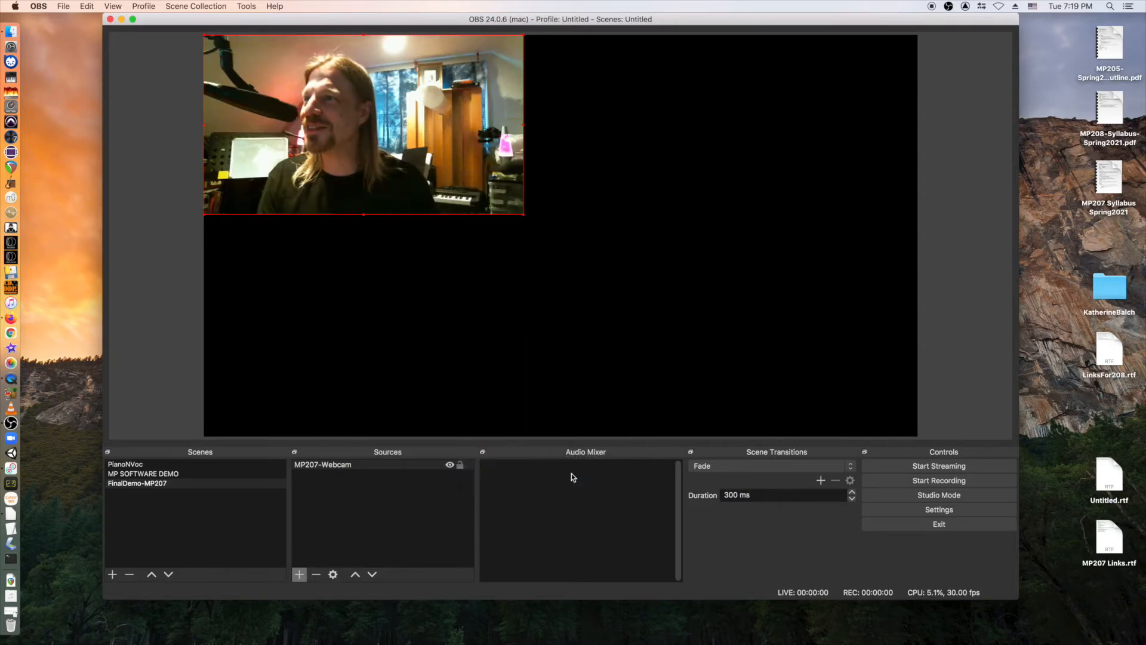
right_click(443, 177)
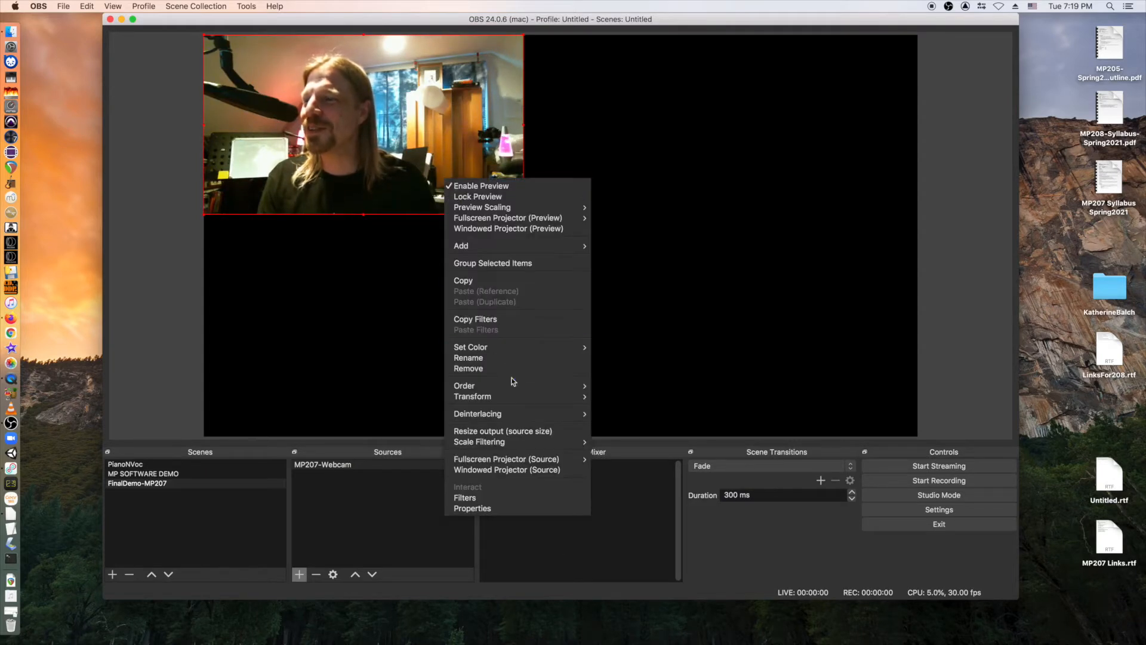
mouse_move(528, 396)
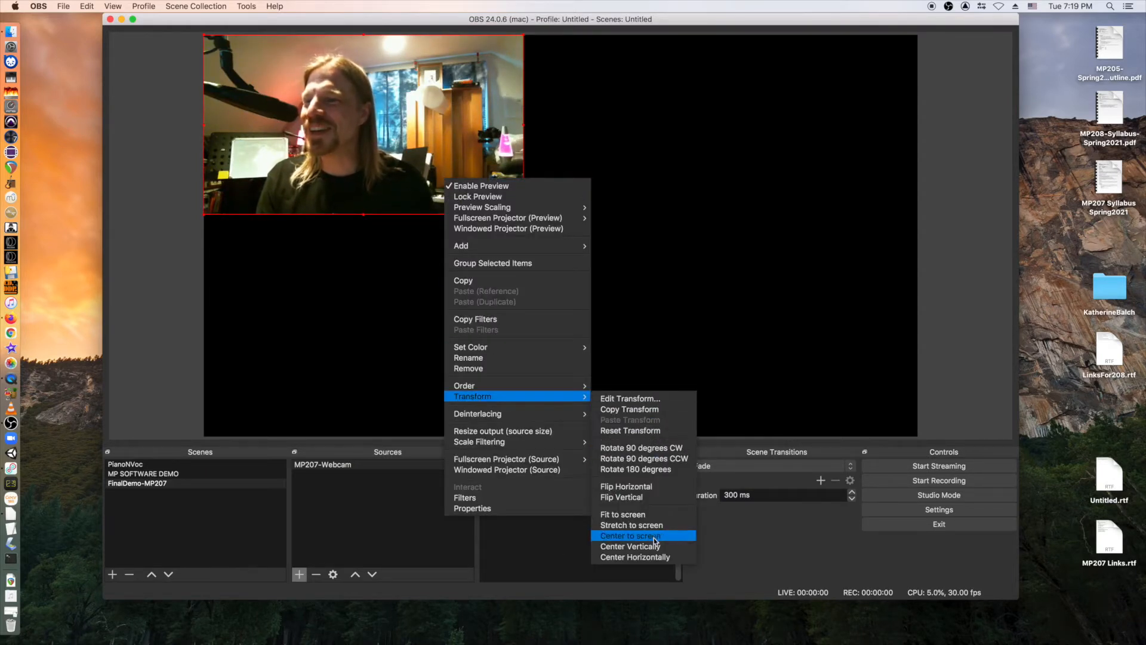
click(650, 501)
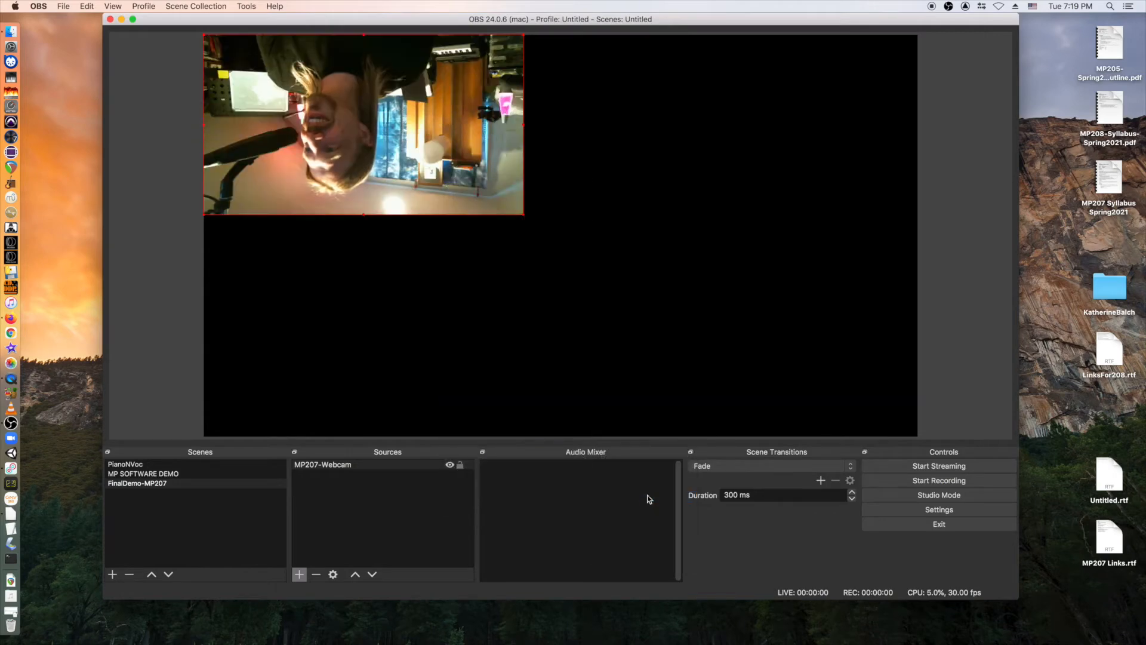
right_click(446, 155)
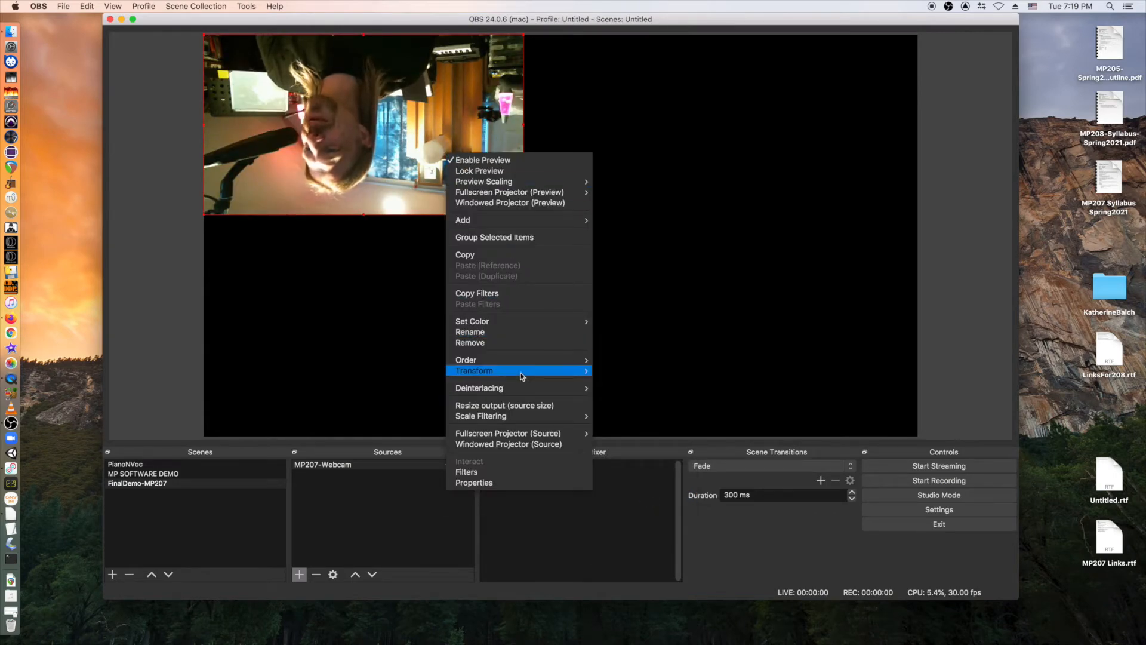
mouse_move(521, 376)
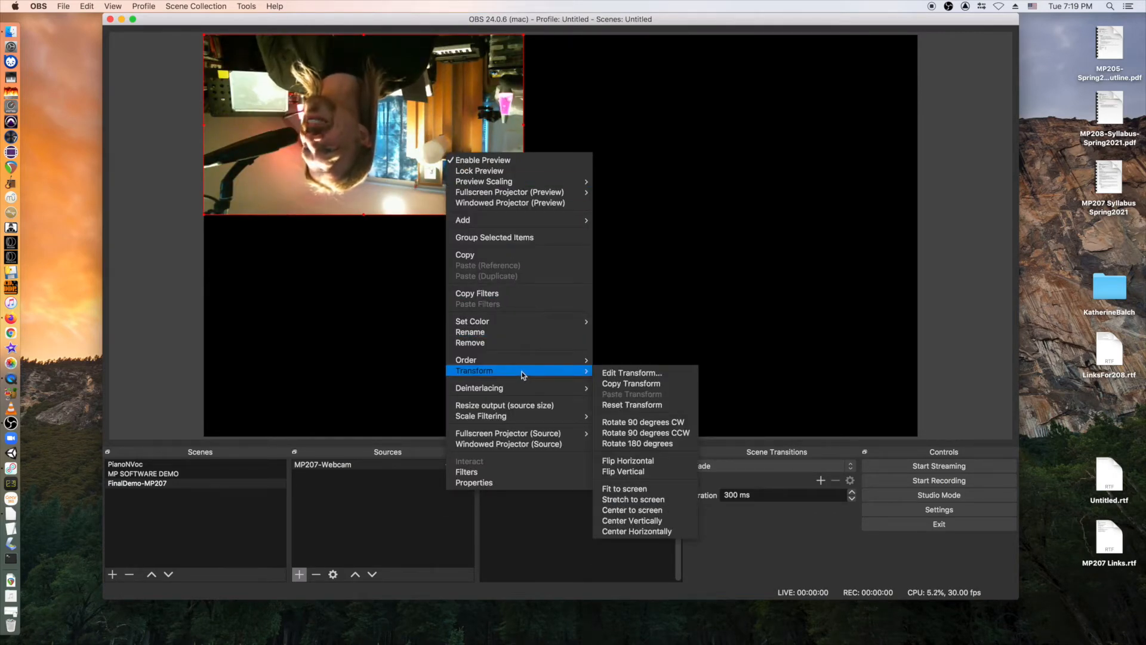
click(623, 462)
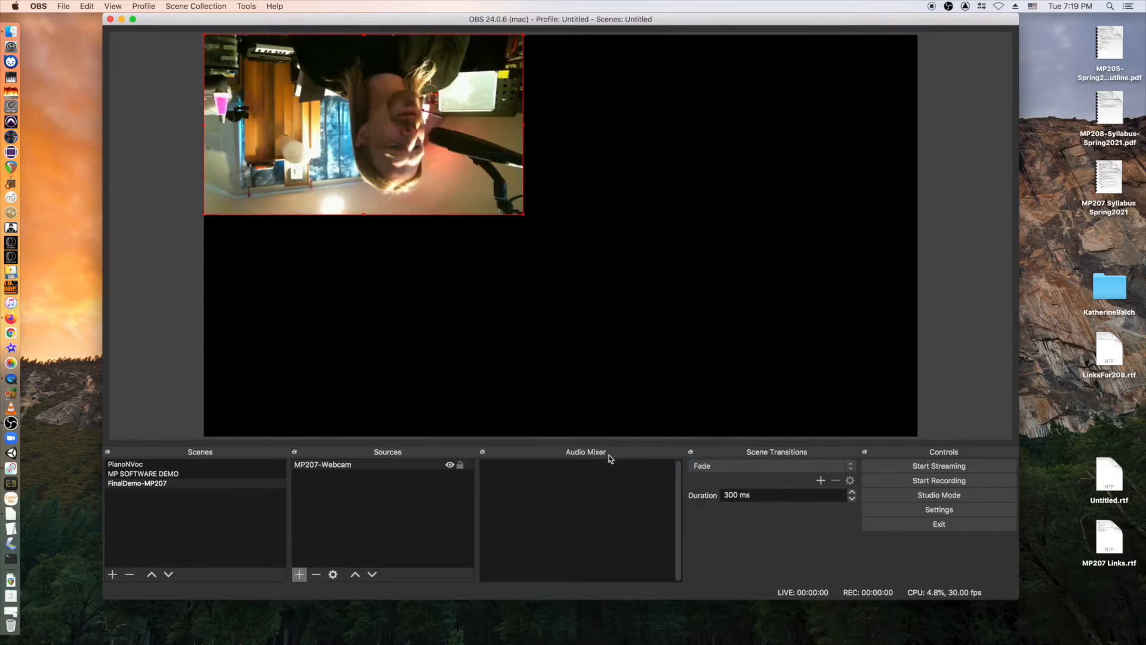
right_click(418, 207)
mouse_move(482, 413)
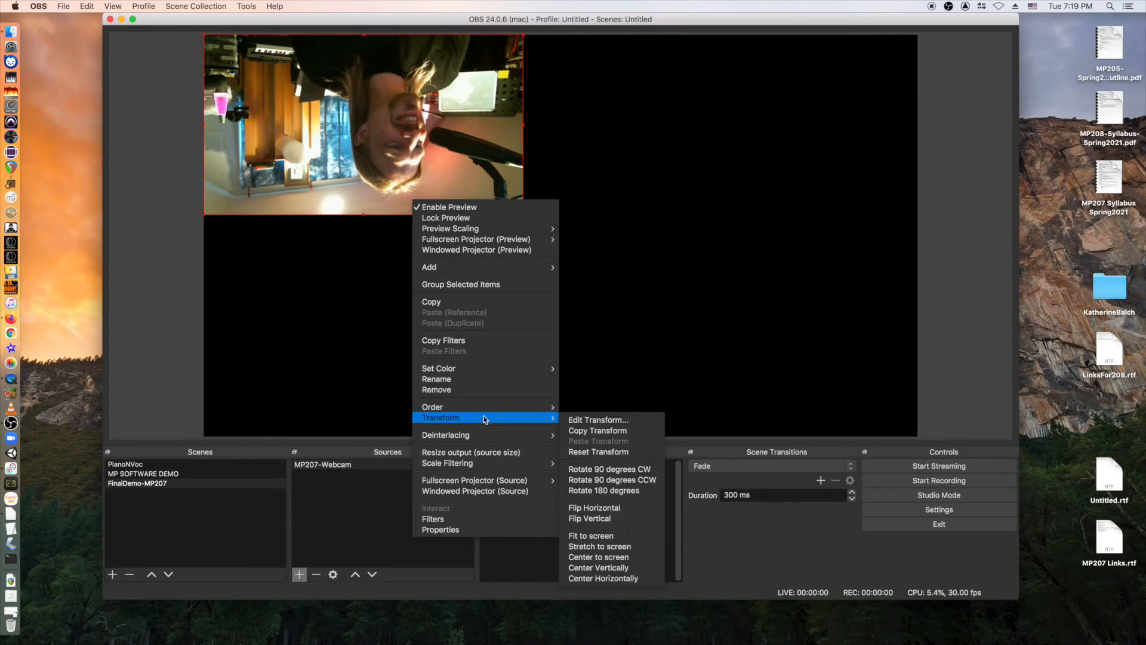
click(604, 516)
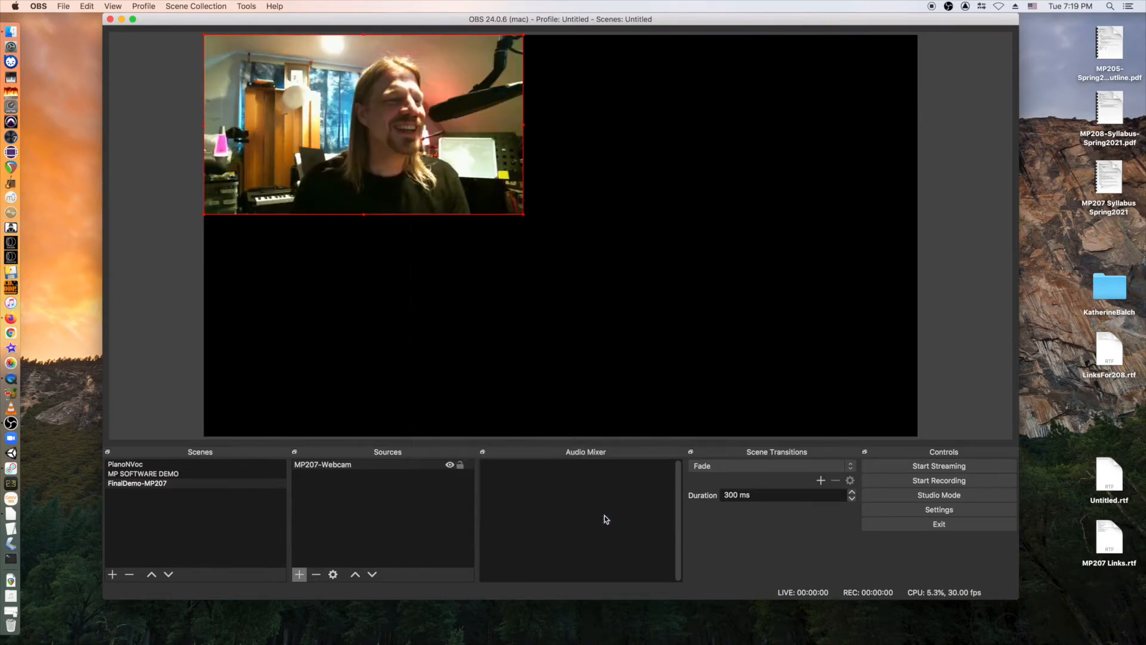
Fit MP207-Webcam to screen, then shrink it from its corner into the top-left corner.
right_click(463, 174)
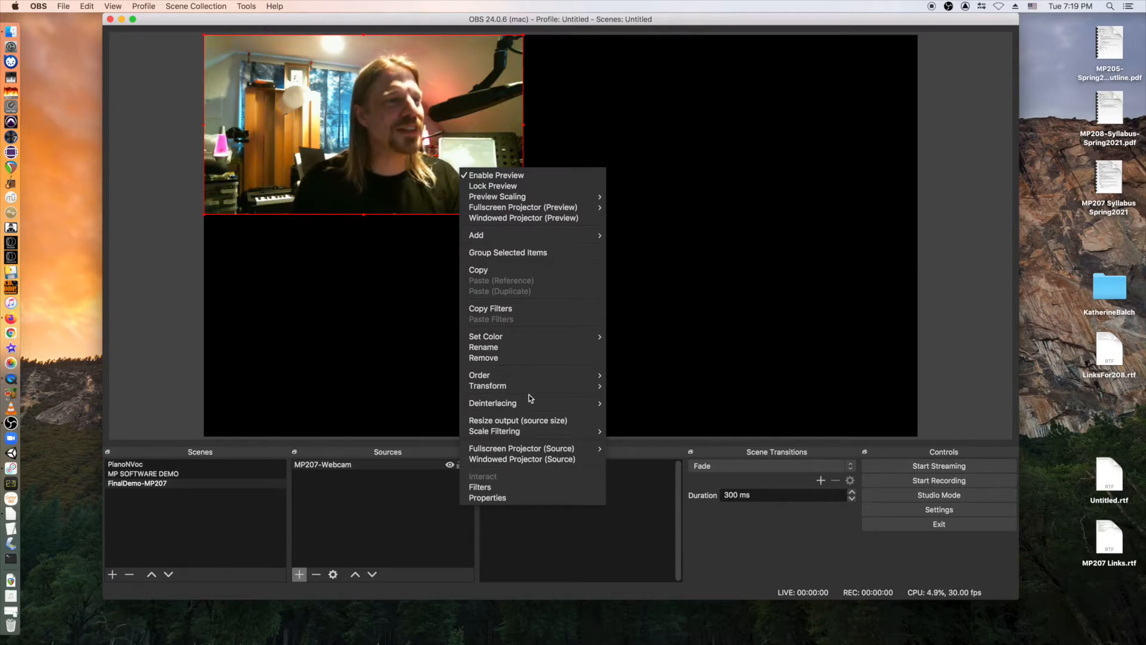
mouse_move(532, 391)
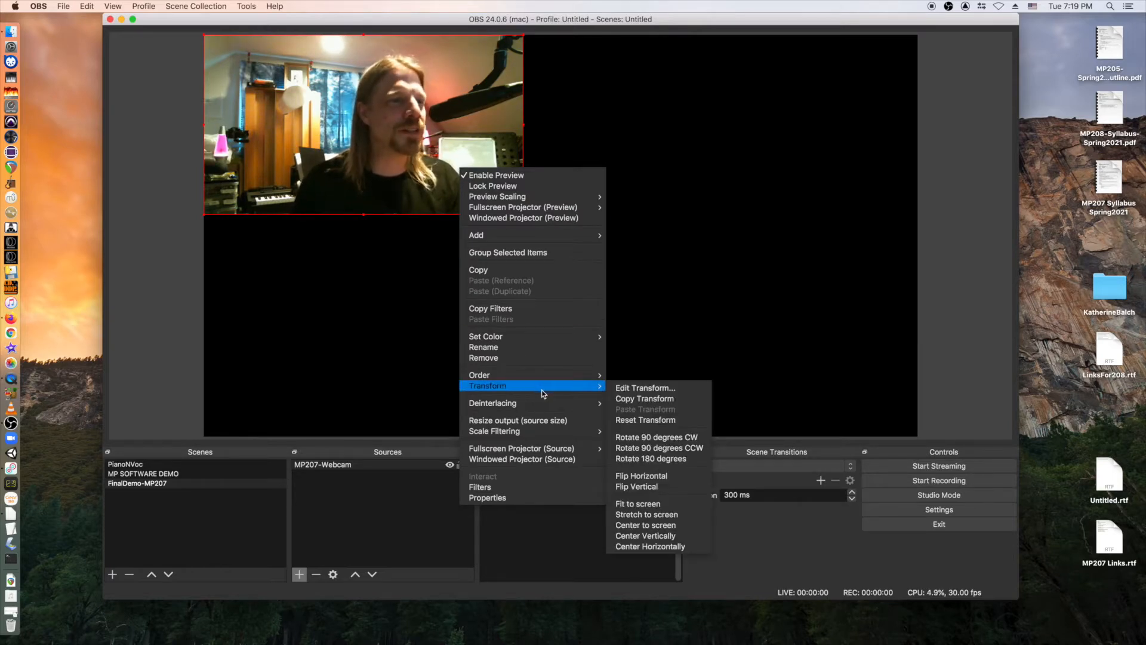
click(656, 507)
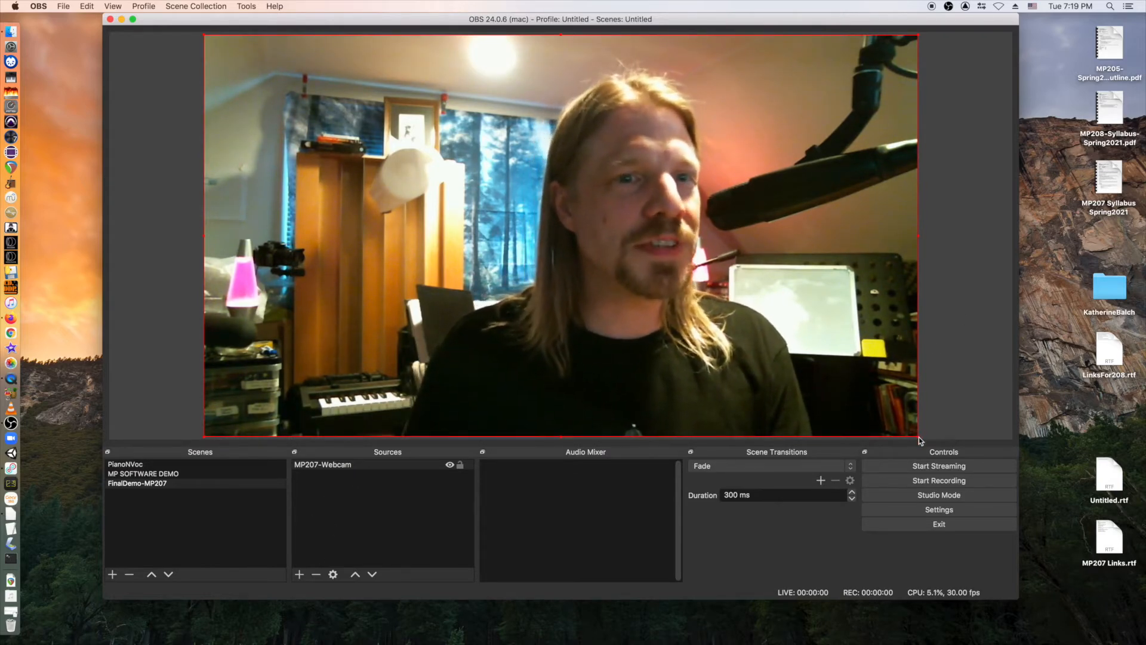
drag(919, 429, 521, 213)
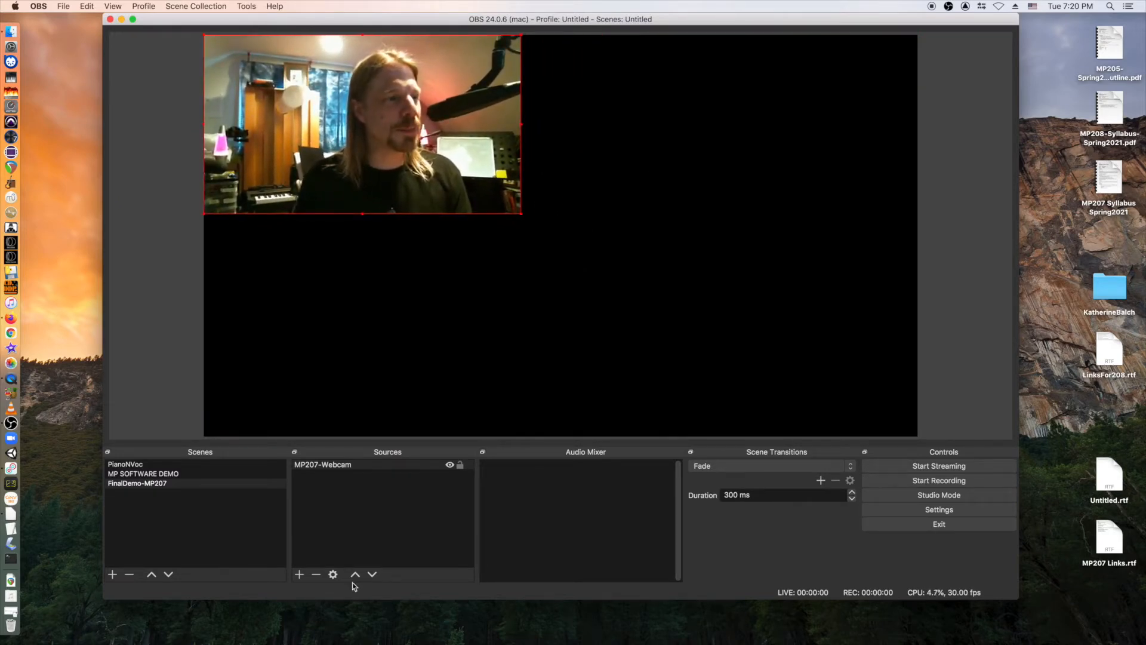
Add a Display Capture source named 'Display Capture-MP207' and accept its default settings.
click(300, 575)
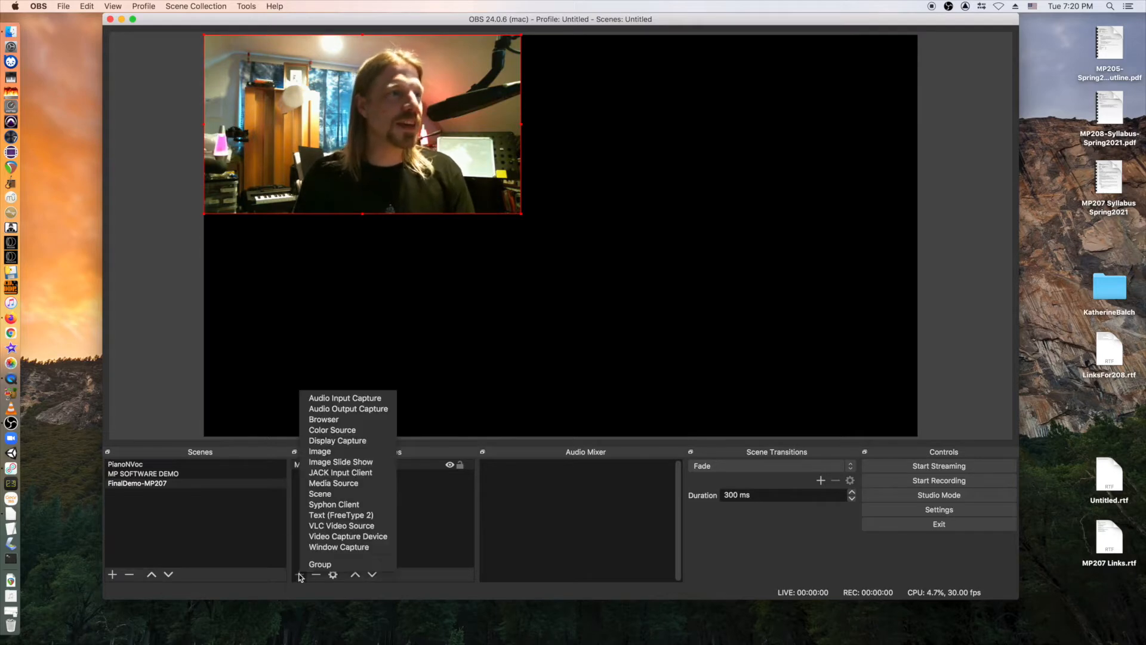
click(338, 440)
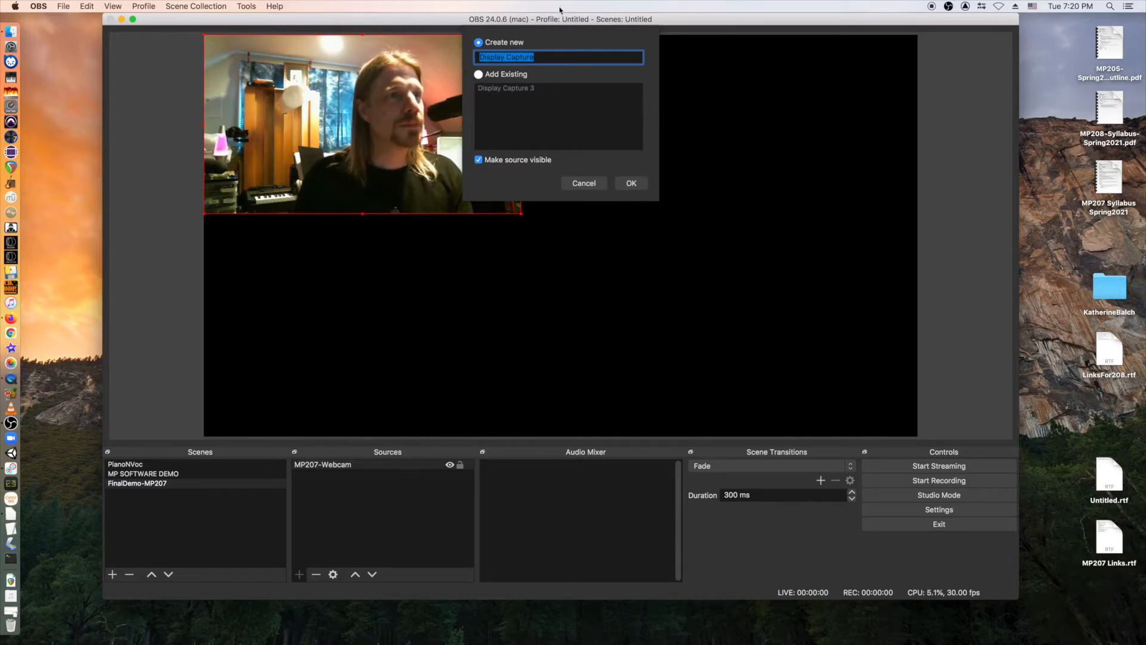
click(552, 56)
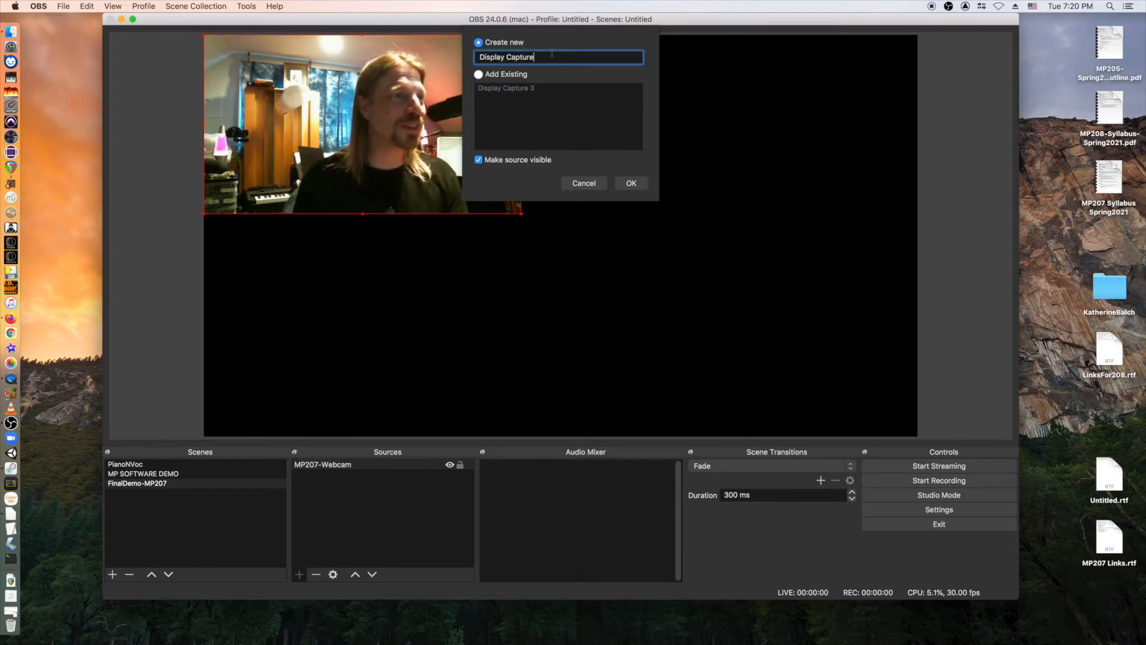
text(-)
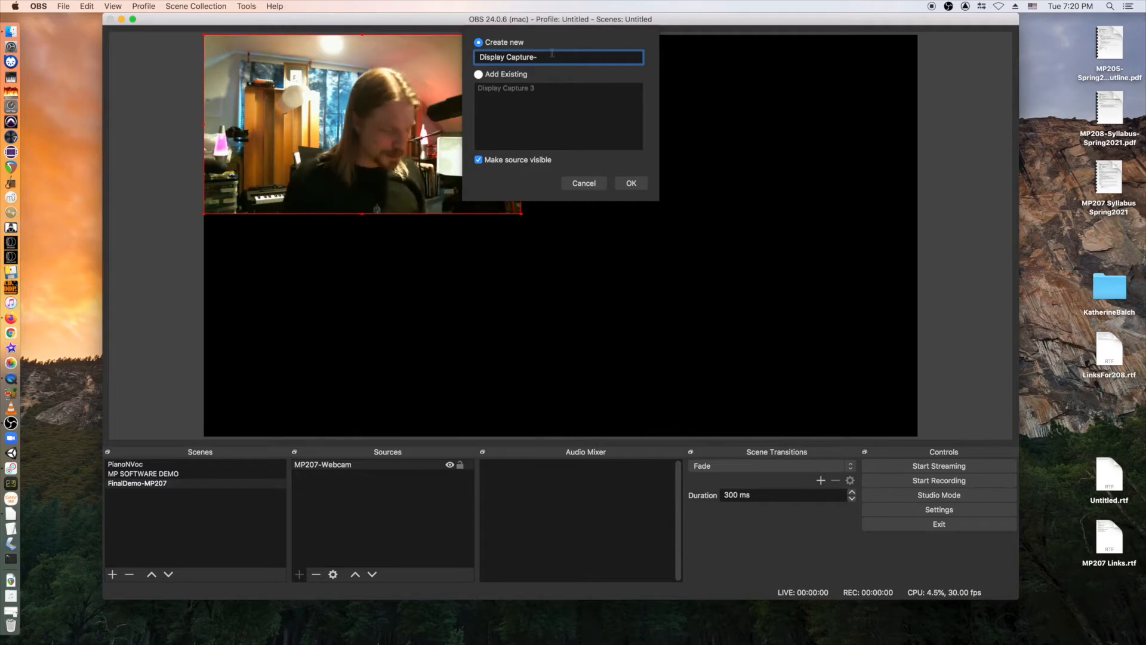
text(MP207)
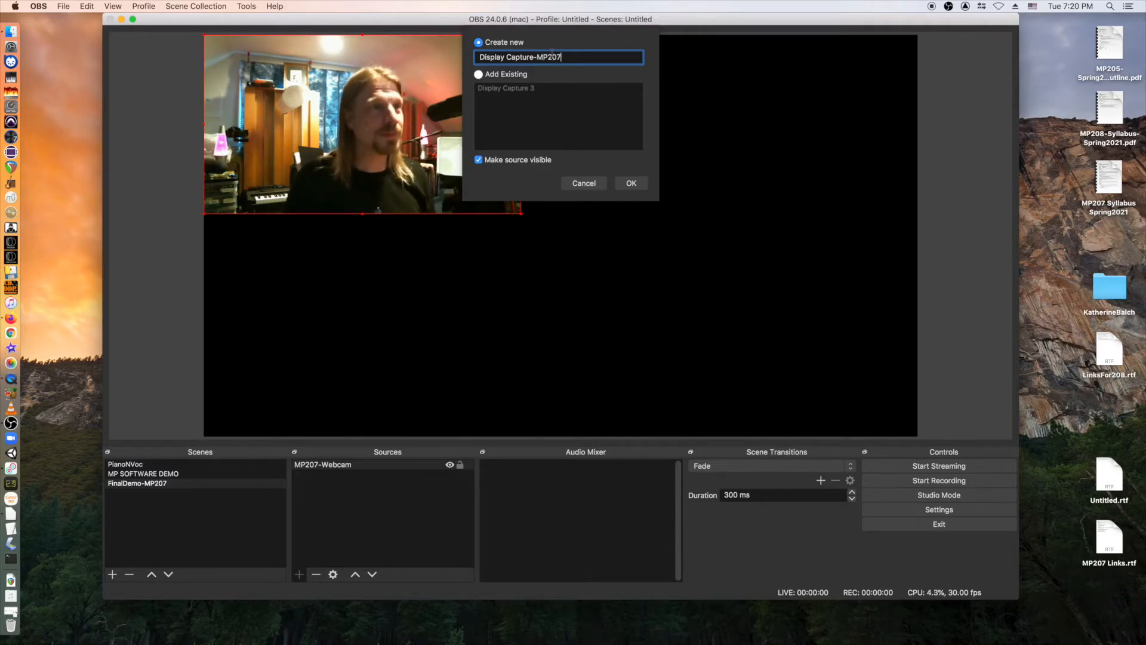
key(Return)
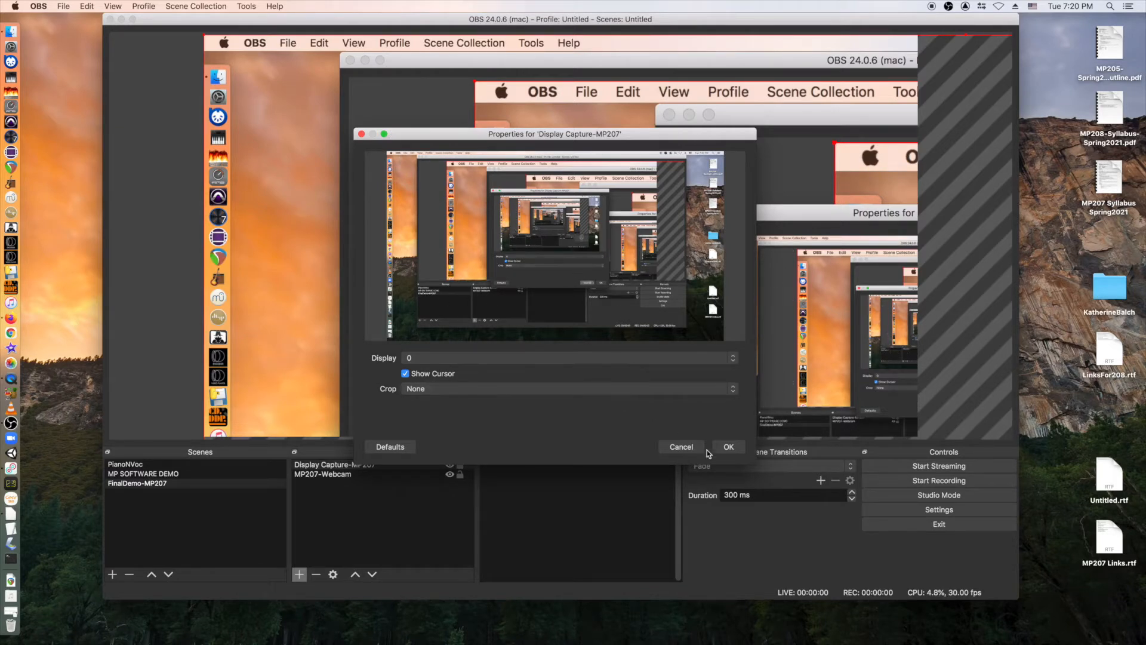
click(728, 448)
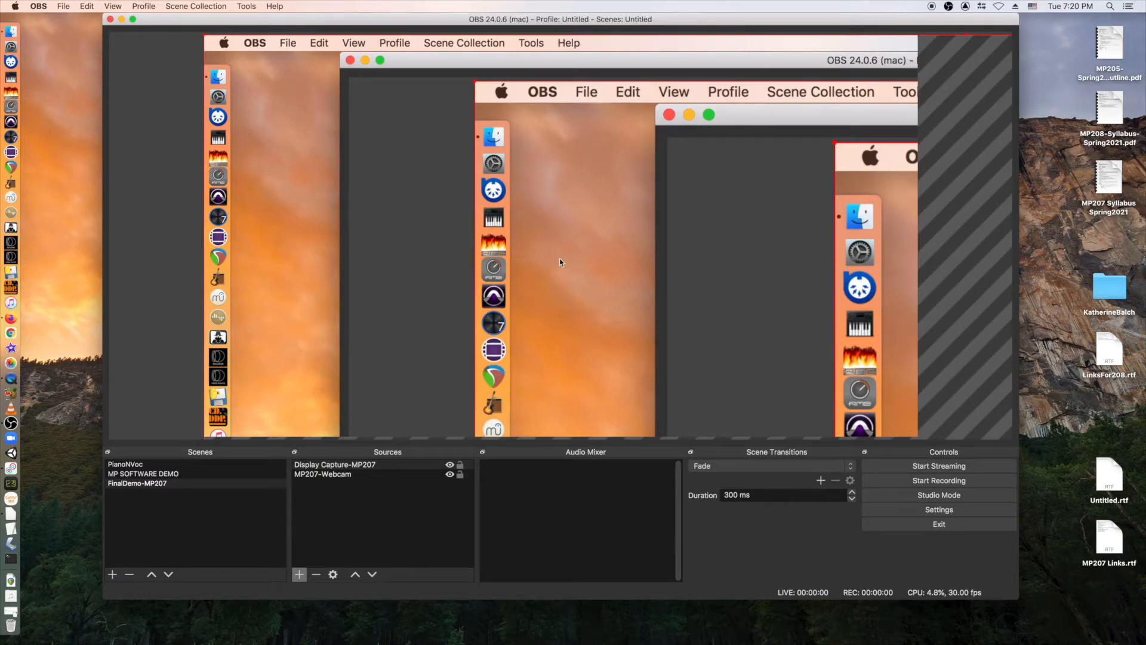
Apply Transform > Fit to screen to Display Capture-MP207 so it covers the canvas.
right_click(618, 308)
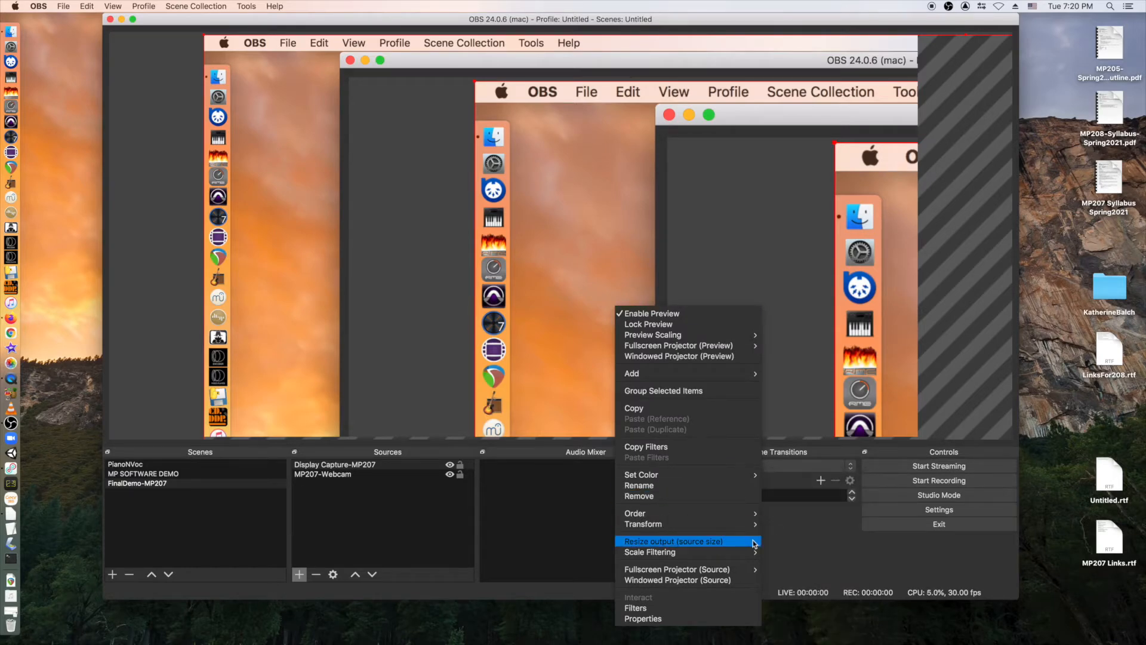
mouse_move(733, 528)
click(788, 591)
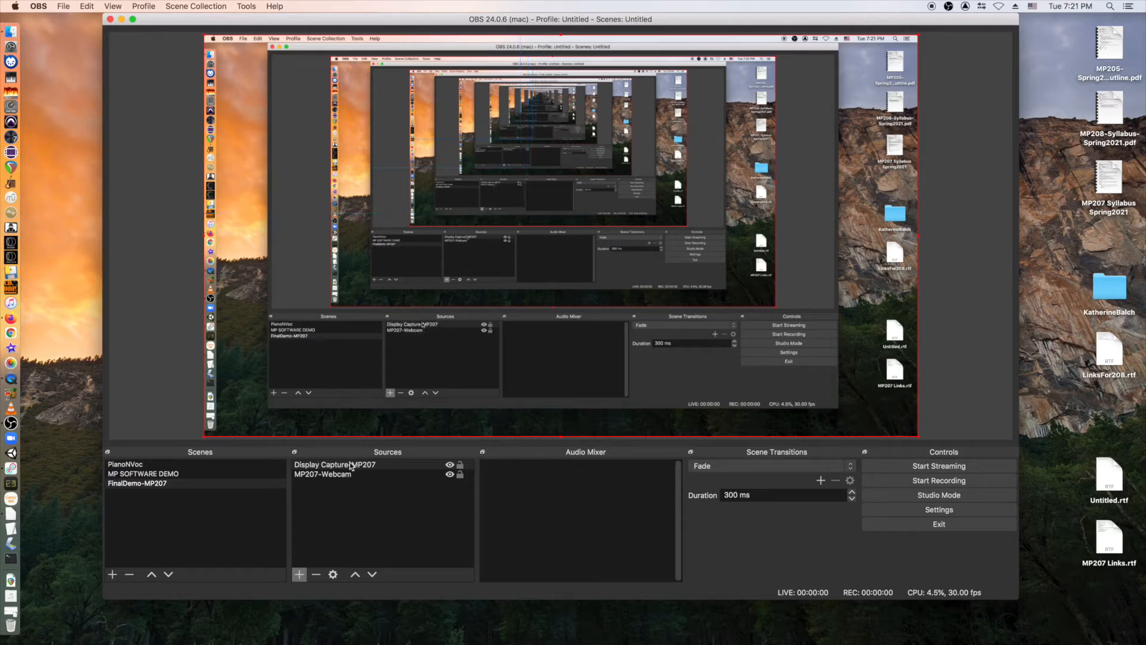
Reorder MP207-Webcam so it ends up above Display Capture-MP207 in the Sources list.
click(325, 475)
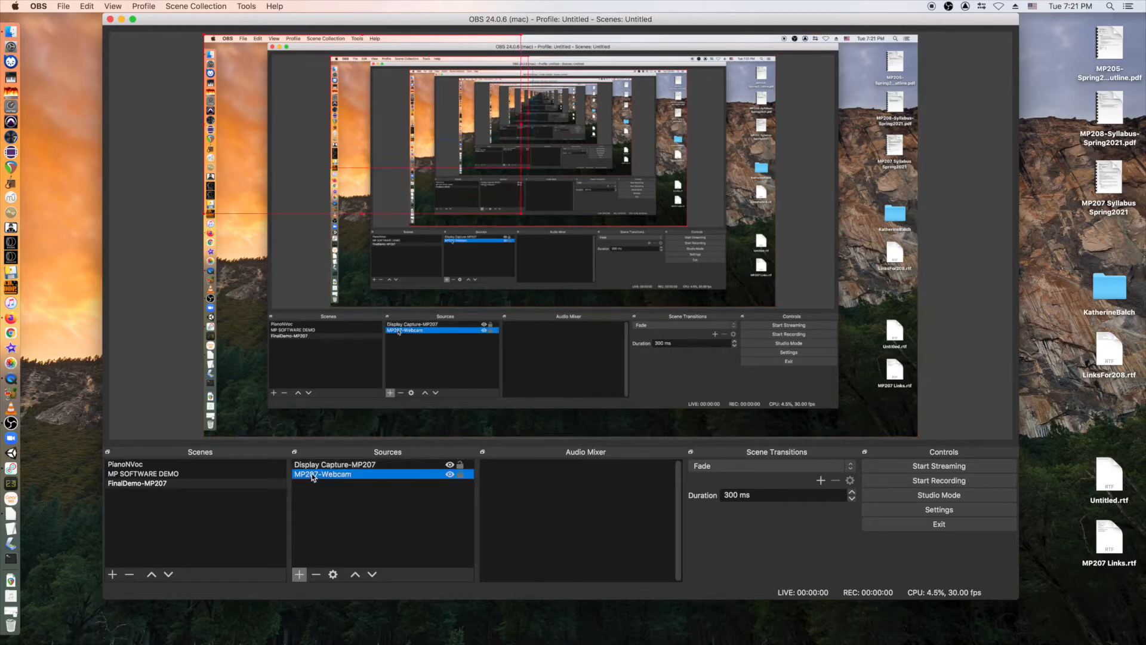
click(358, 575)
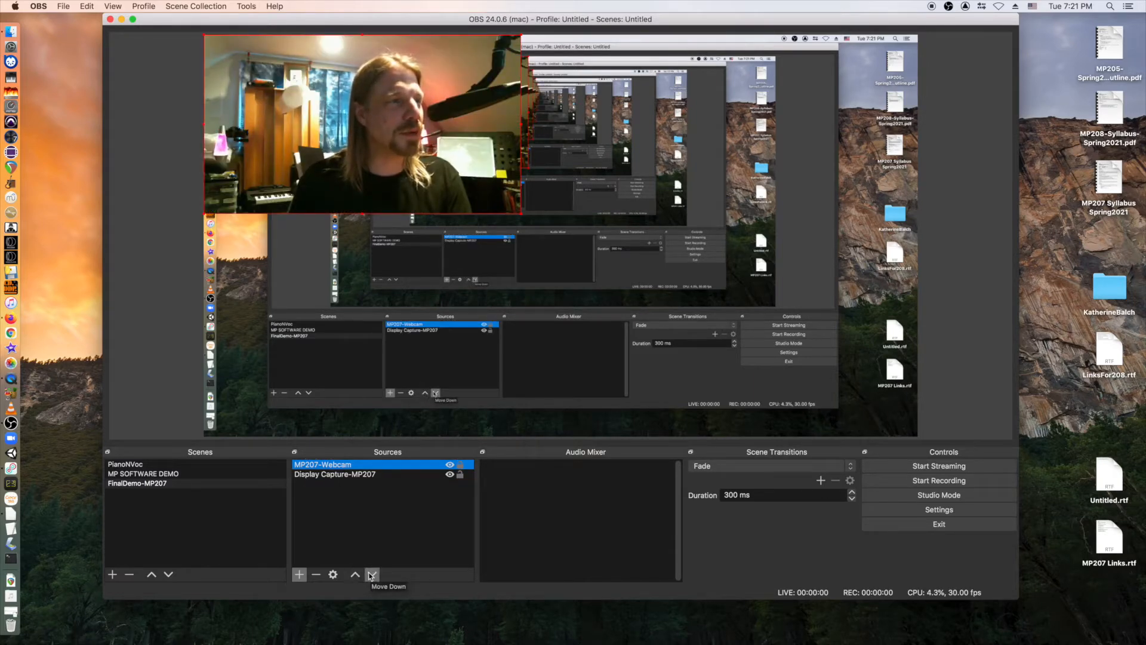
click(371, 575)
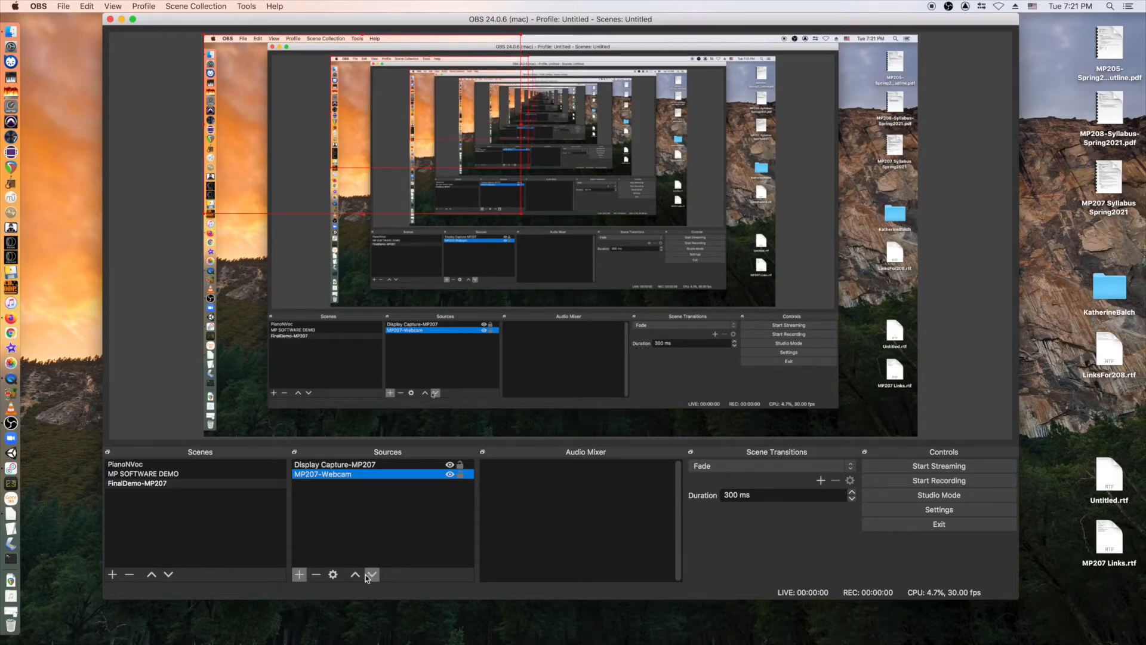
click(356, 575)
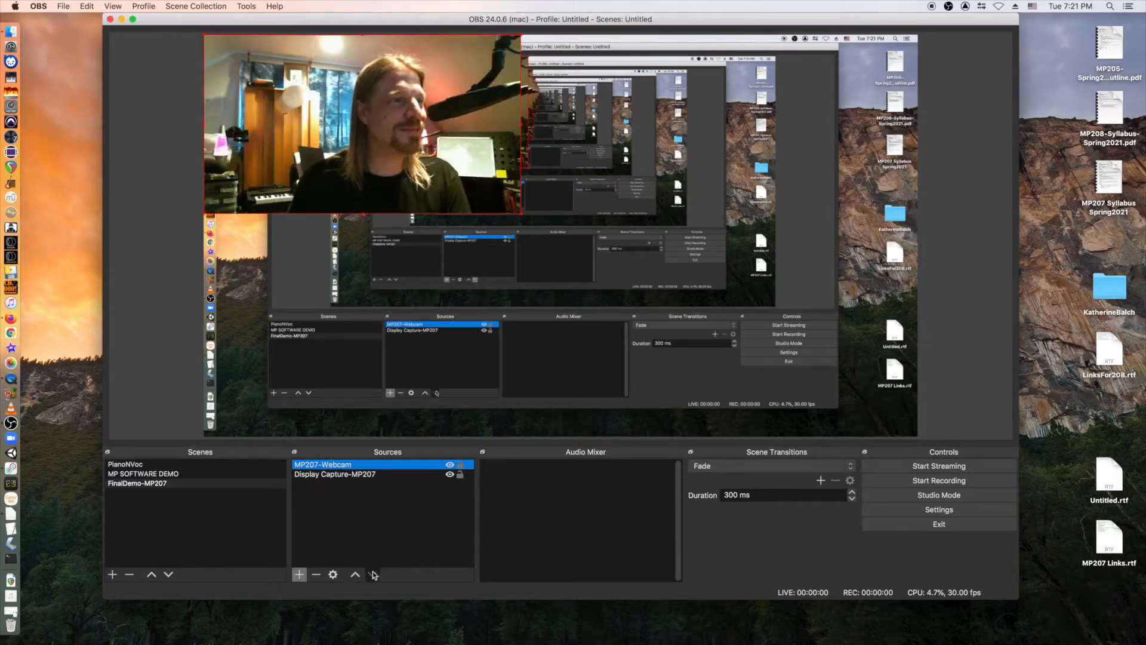
click(373, 574)
click(357, 575)
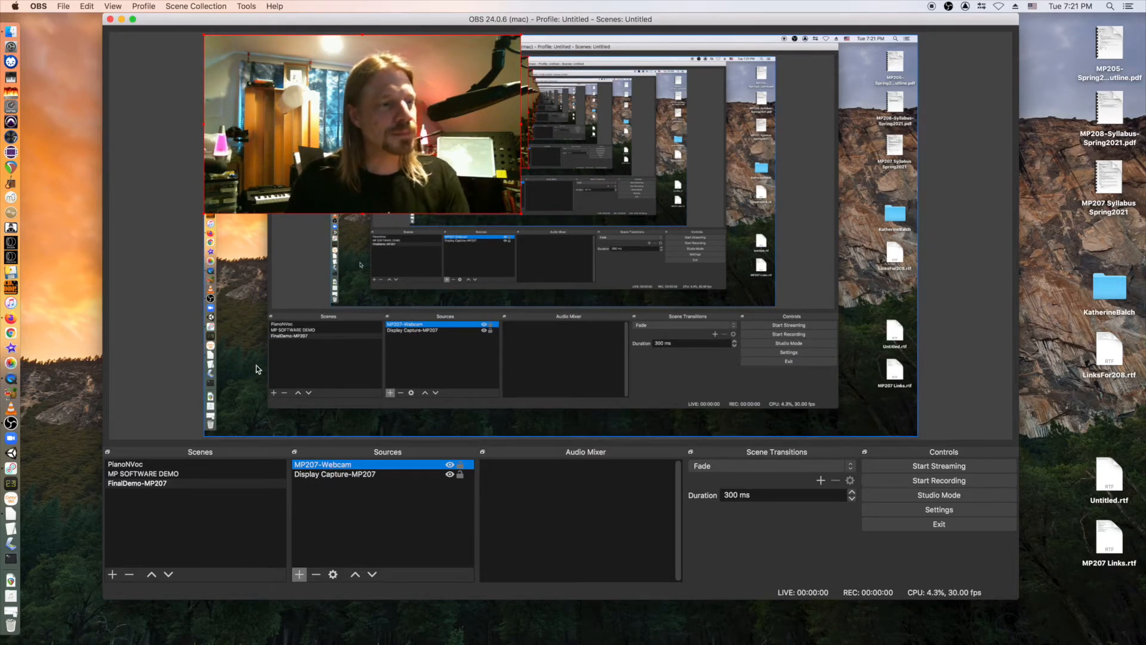
Add a Video Capture Device source 'FaceTime-MP207' using the FaceTime HD Camera (Built-in).
click(300, 574)
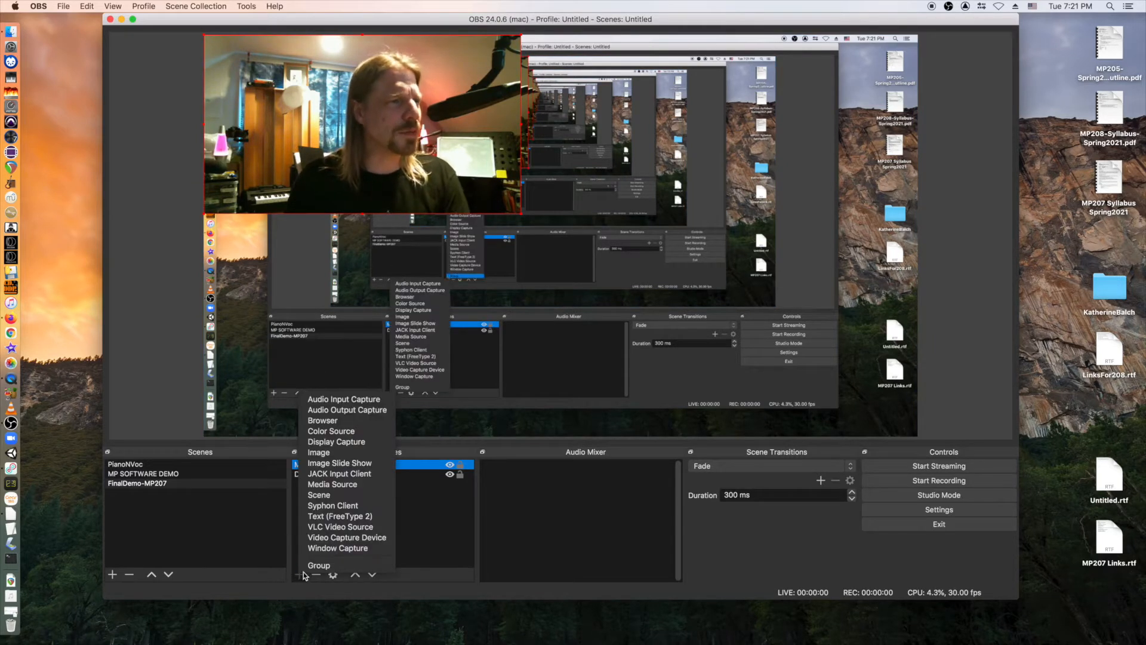
click(320, 540)
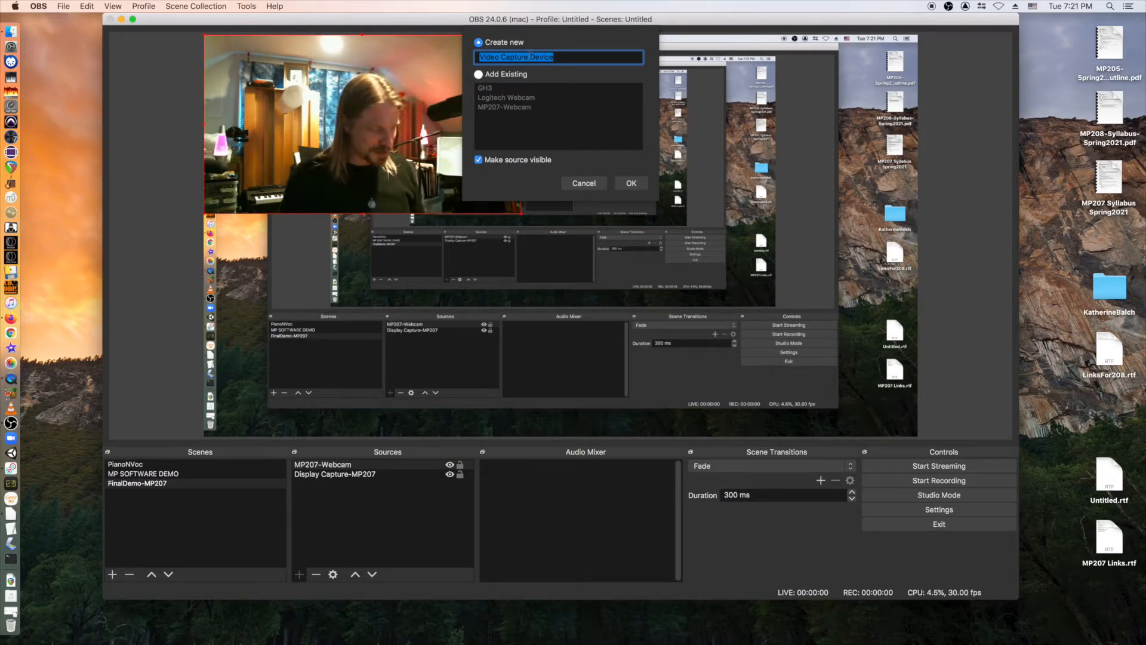
text(FaceTime)
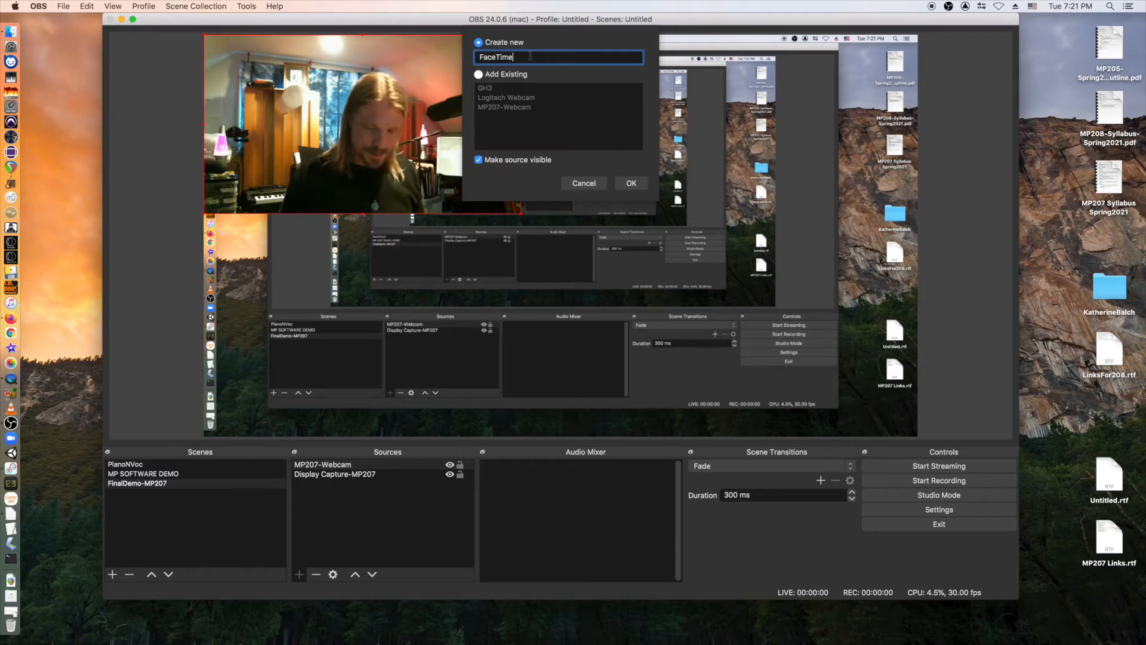
text(-MP207)
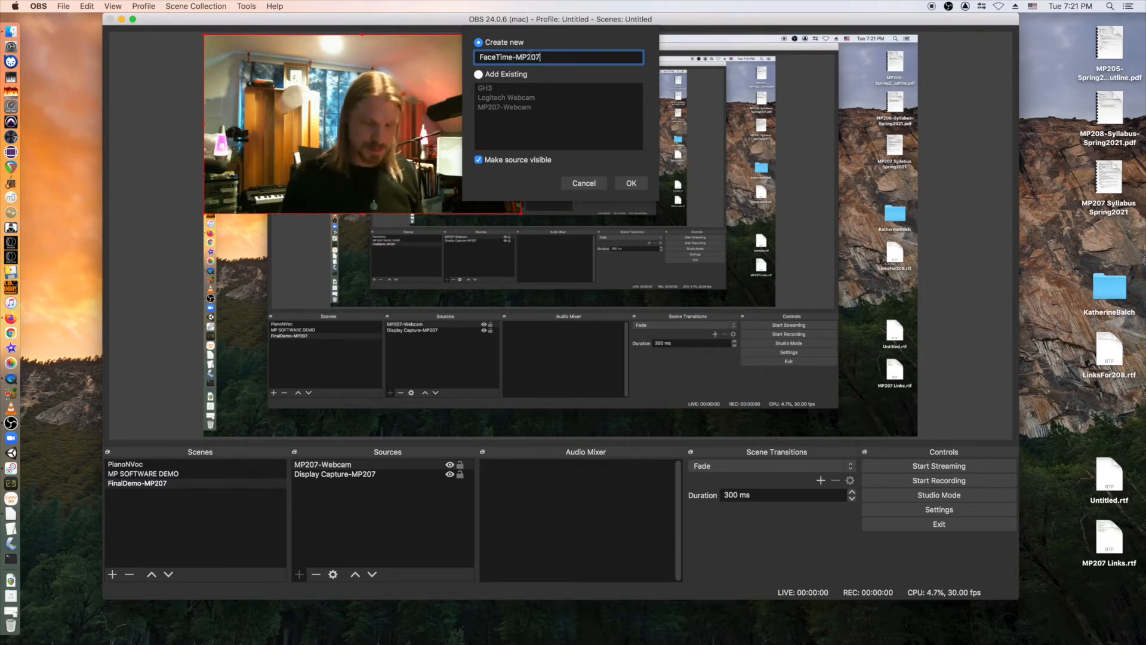
key(Return)
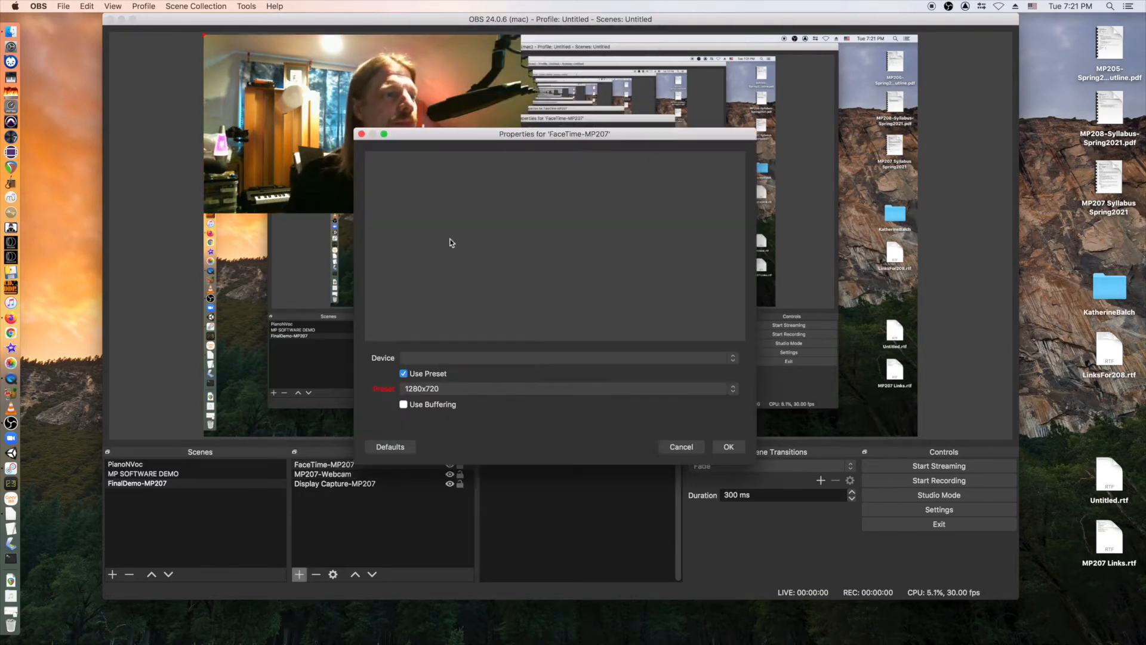
click(444, 357)
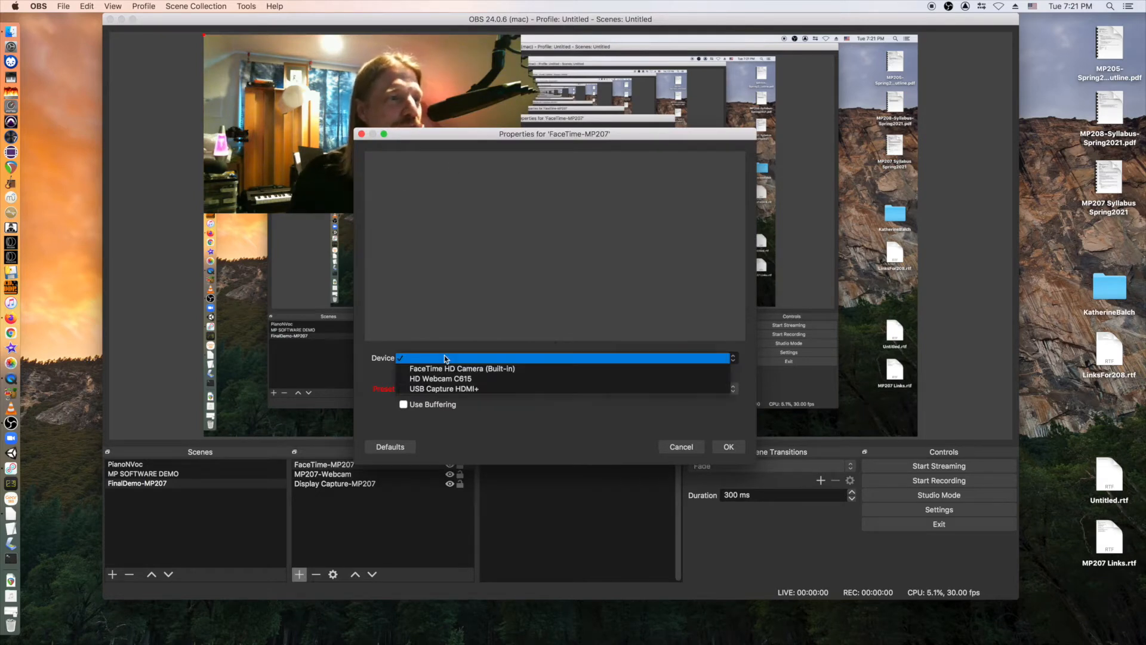
click(442, 368)
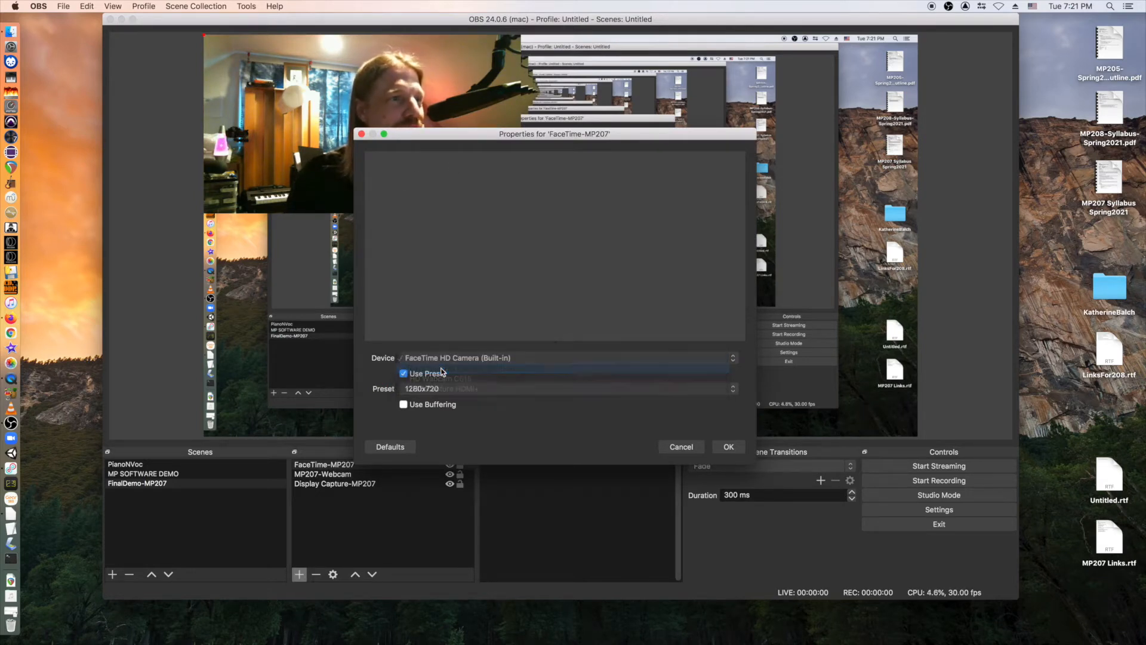
click(729, 447)
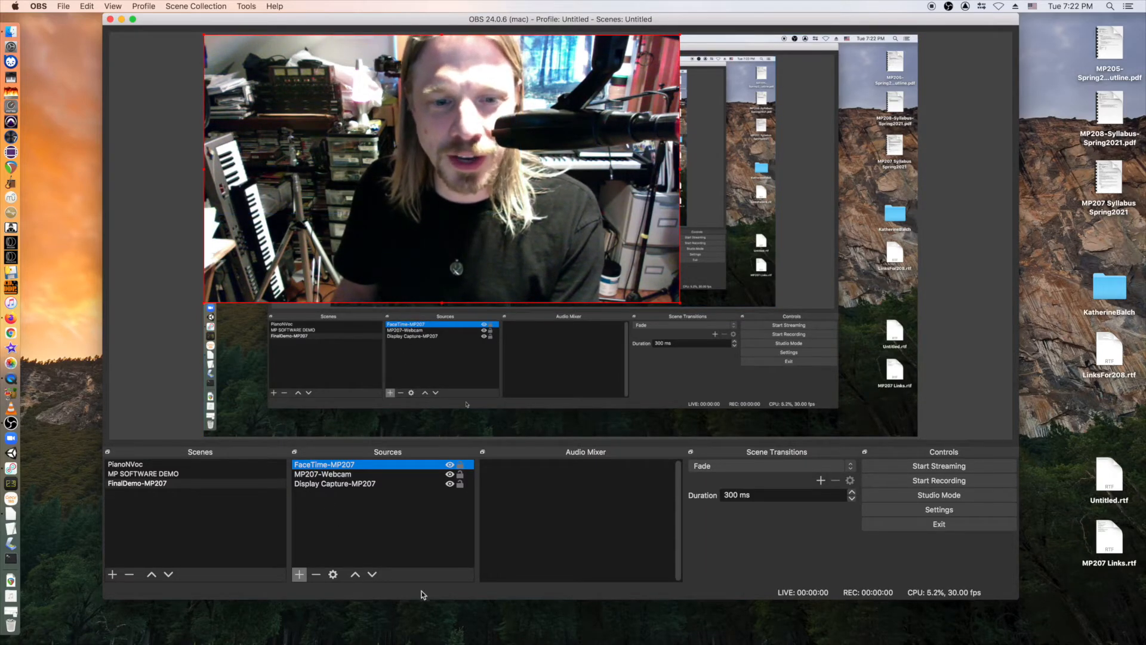
Lower FaceTime-MP207 one layer and shrink its frame into a bottom-right inset.
click(372, 575)
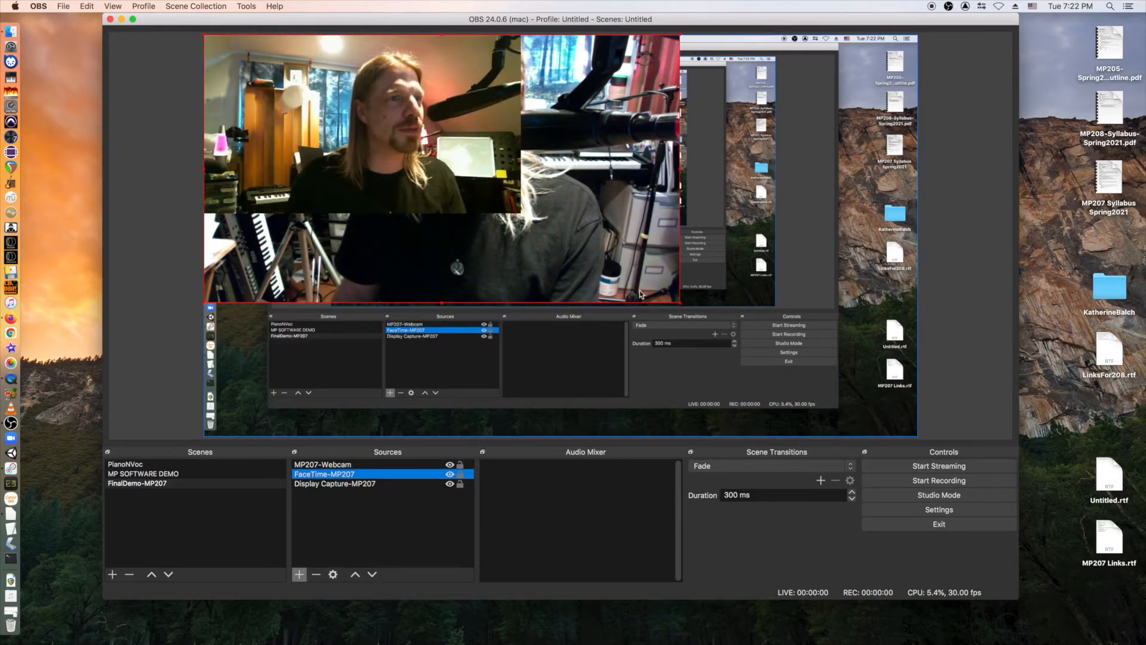
drag(628, 297, 843, 427)
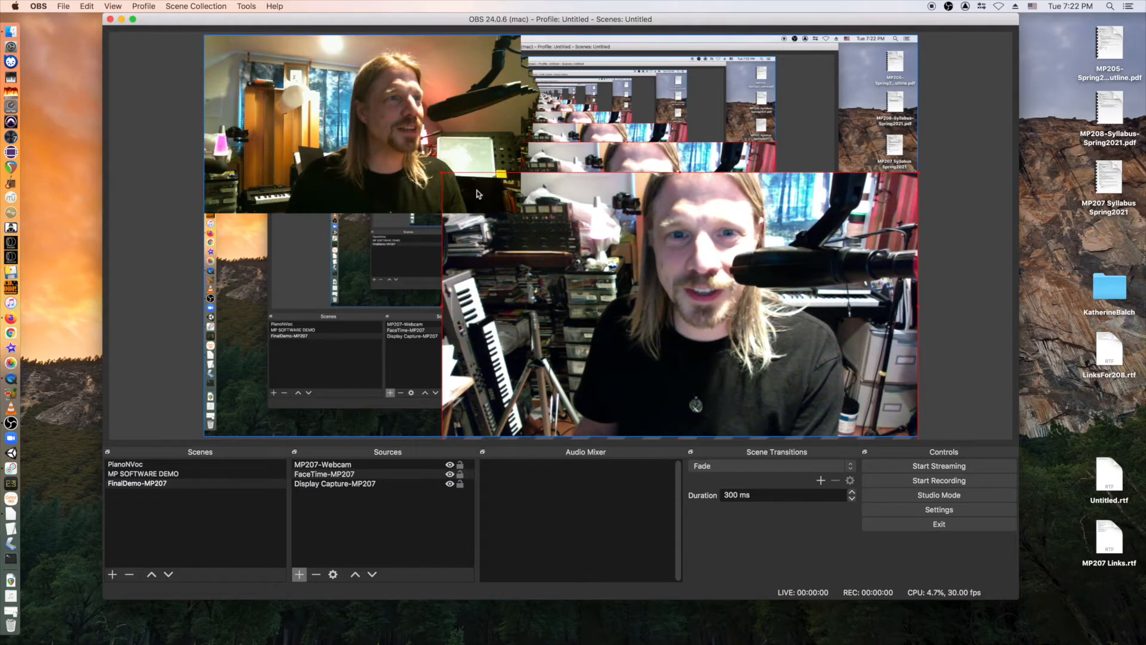
click(358, 484)
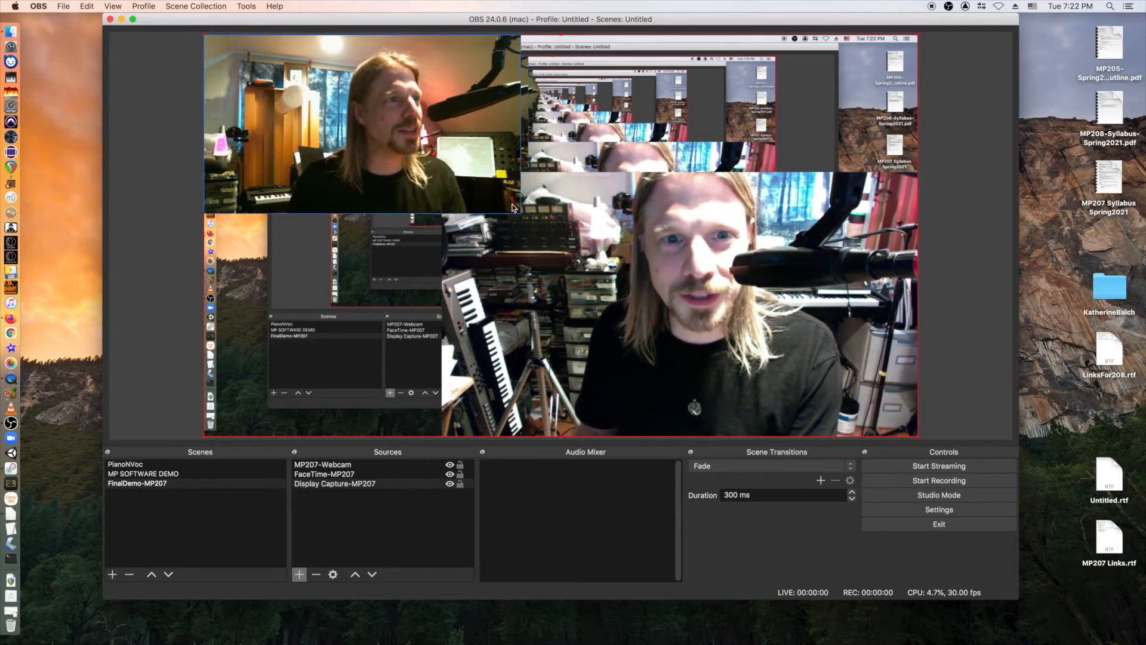
click(487, 193)
drag(443, 173, 615, 270)
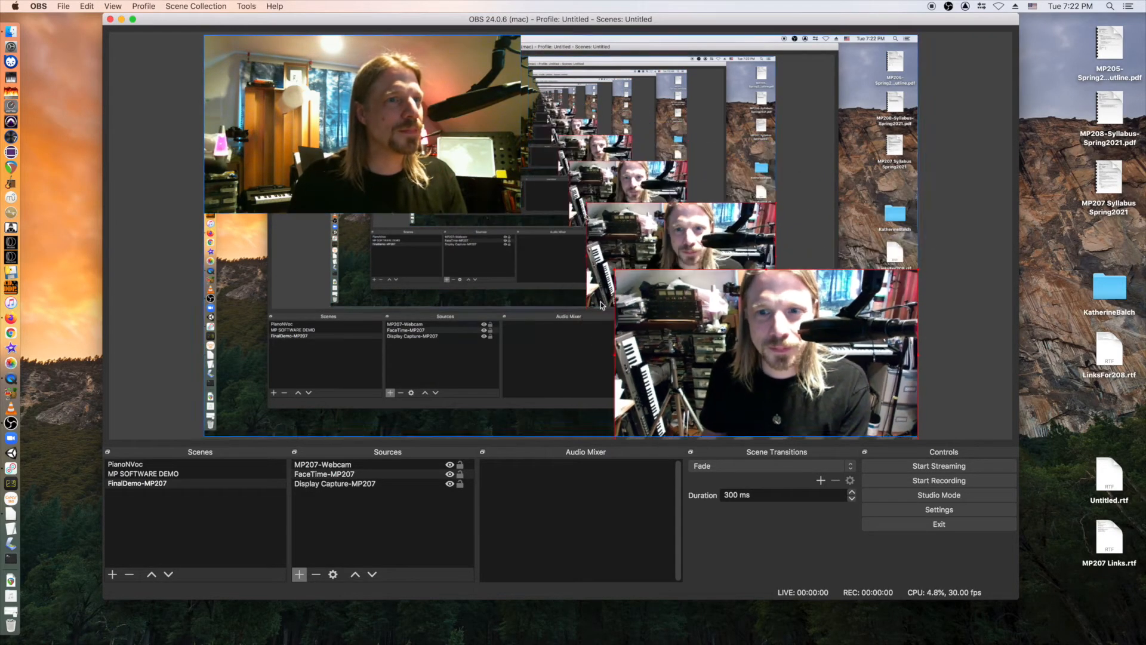
click(327, 485)
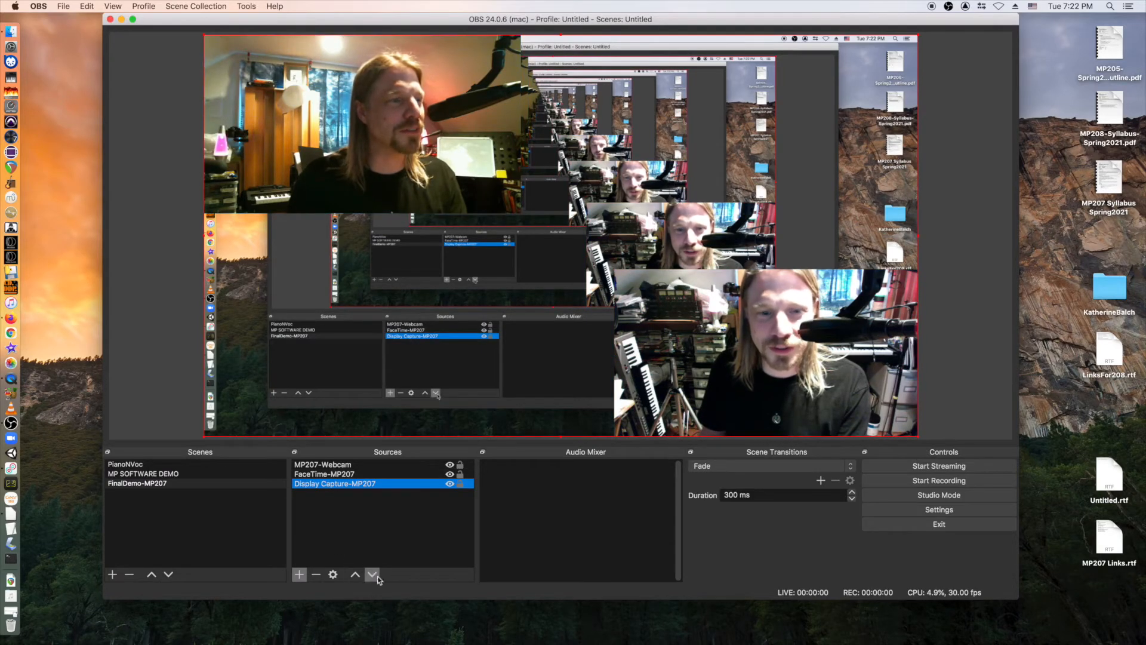
Reorder sources so FaceTime-MP207 sits at the bottom beneath Display Capture-MP207.
click(356, 574)
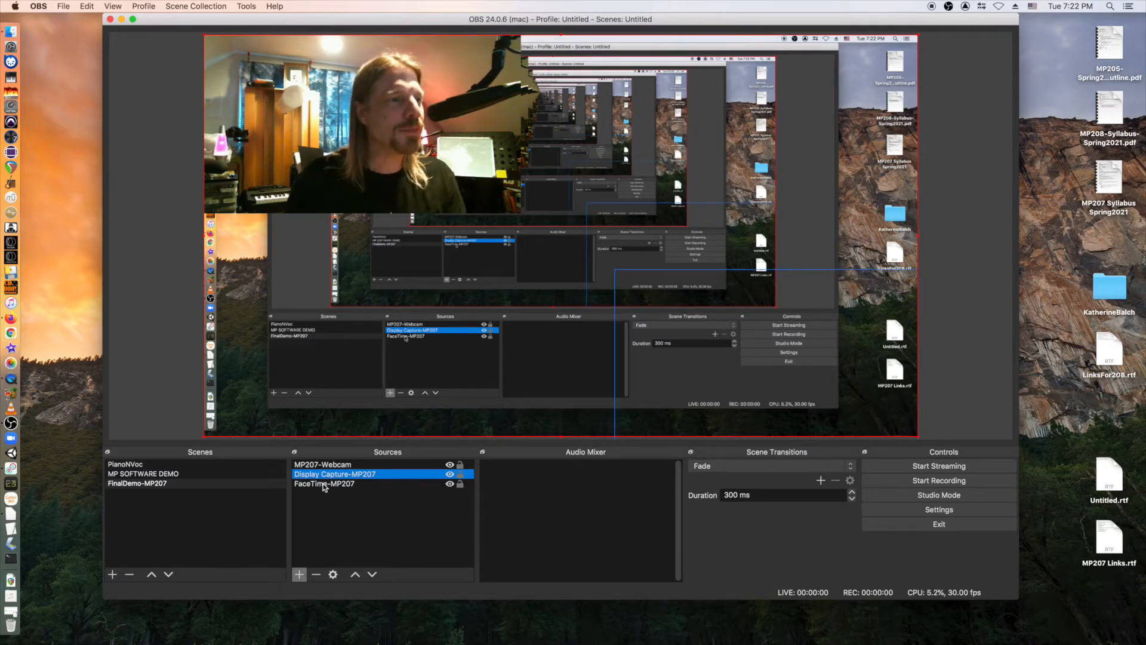
click(327, 484)
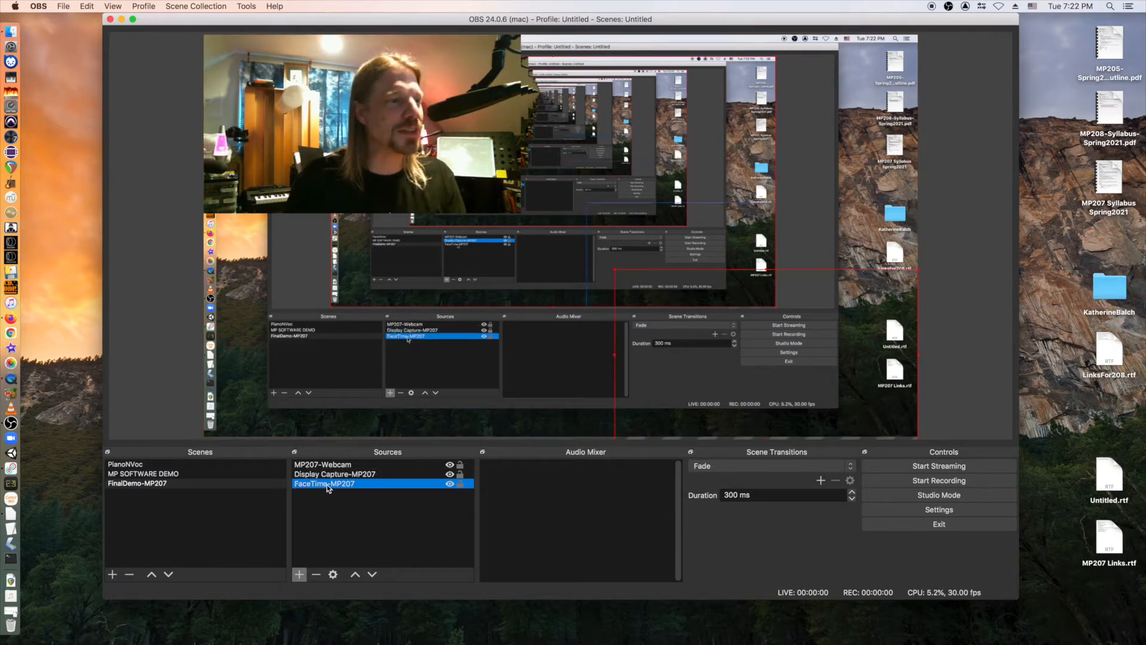
click(356, 574)
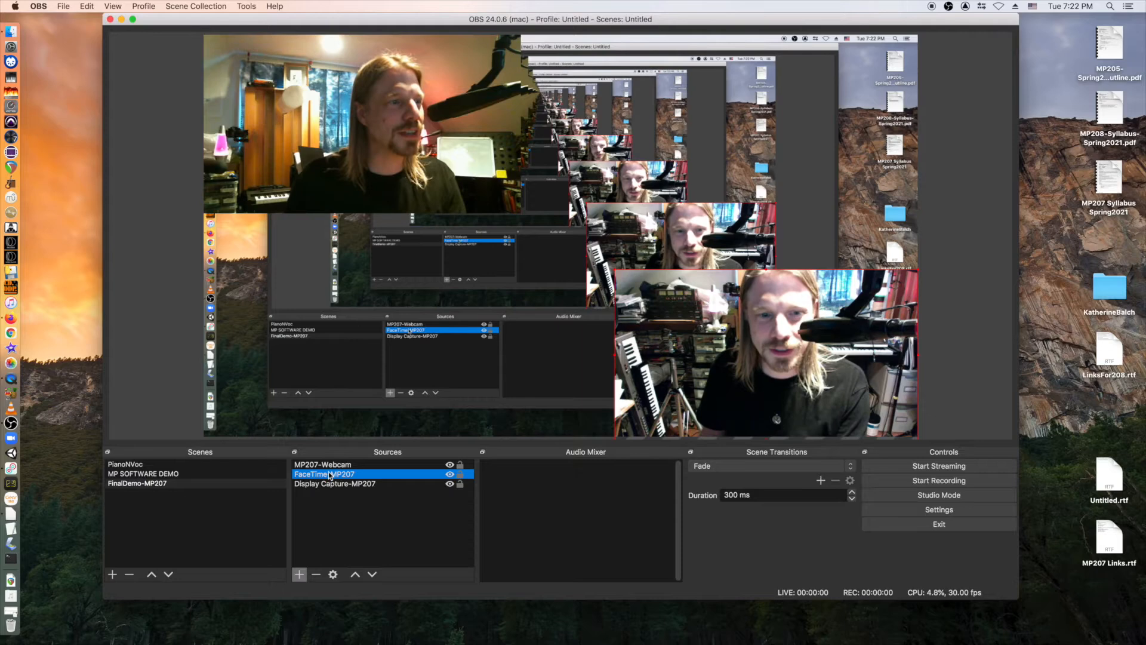
click(372, 574)
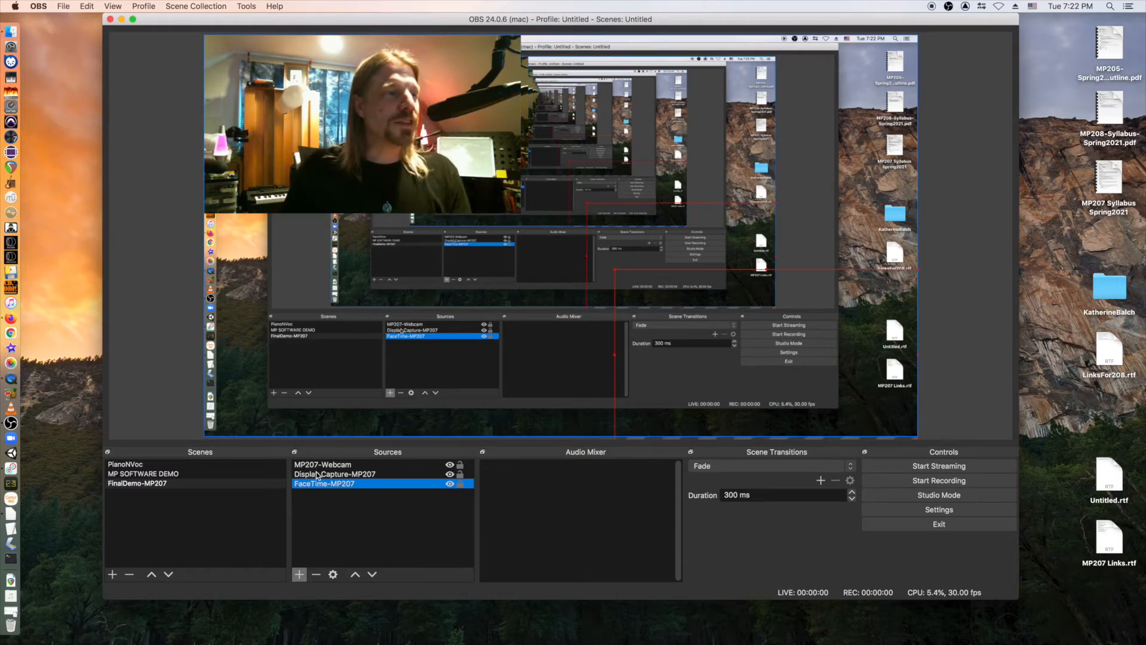
Select MP207-Webcam and launch REAPER so its window can be captured.
click(348, 466)
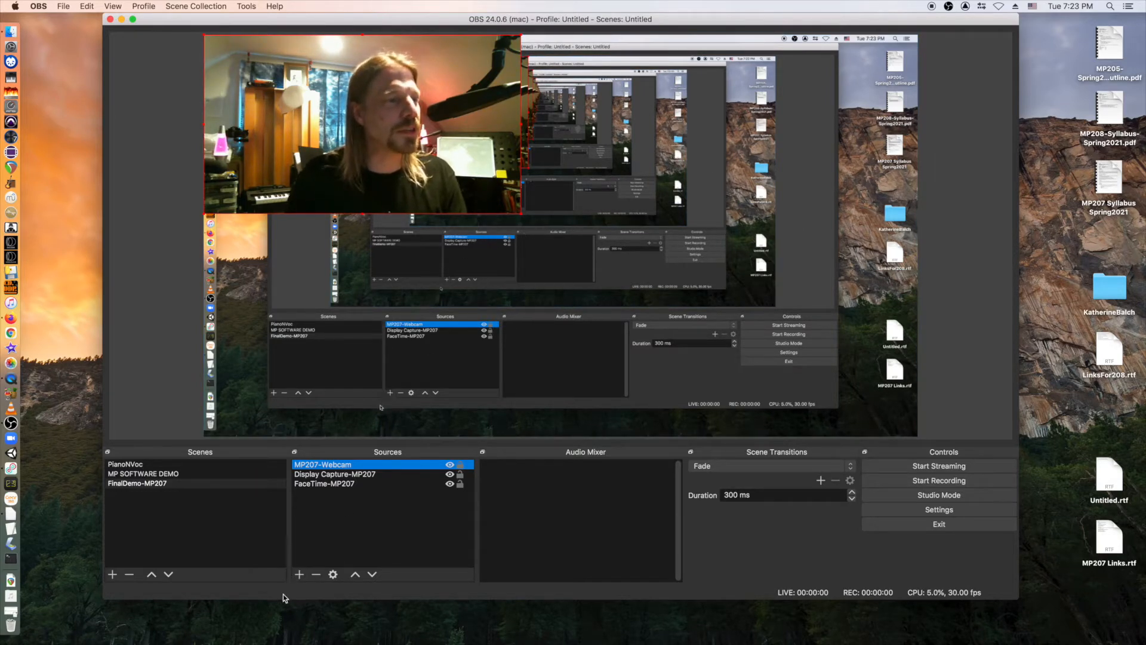
click(300, 574)
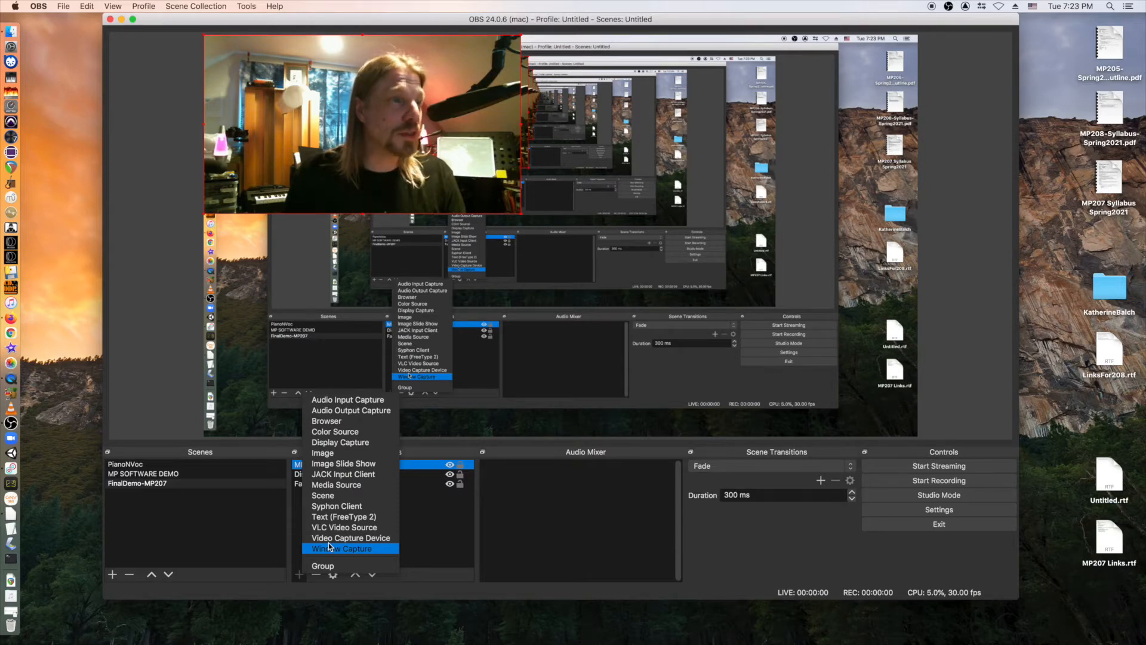
click(435, 546)
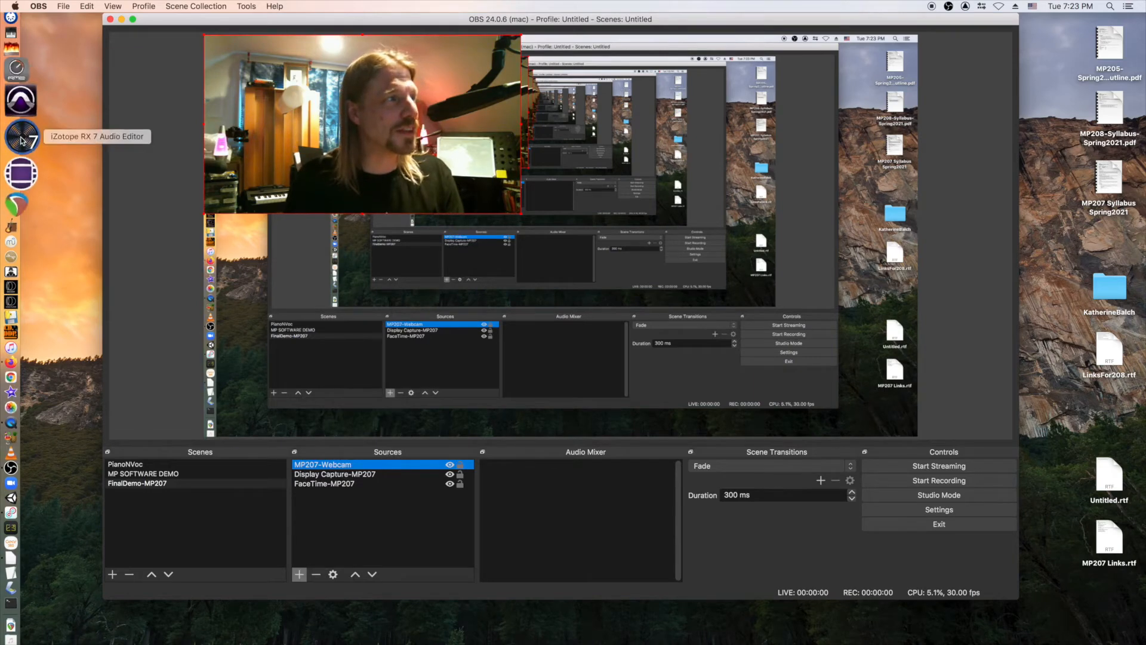
click(15, 154)
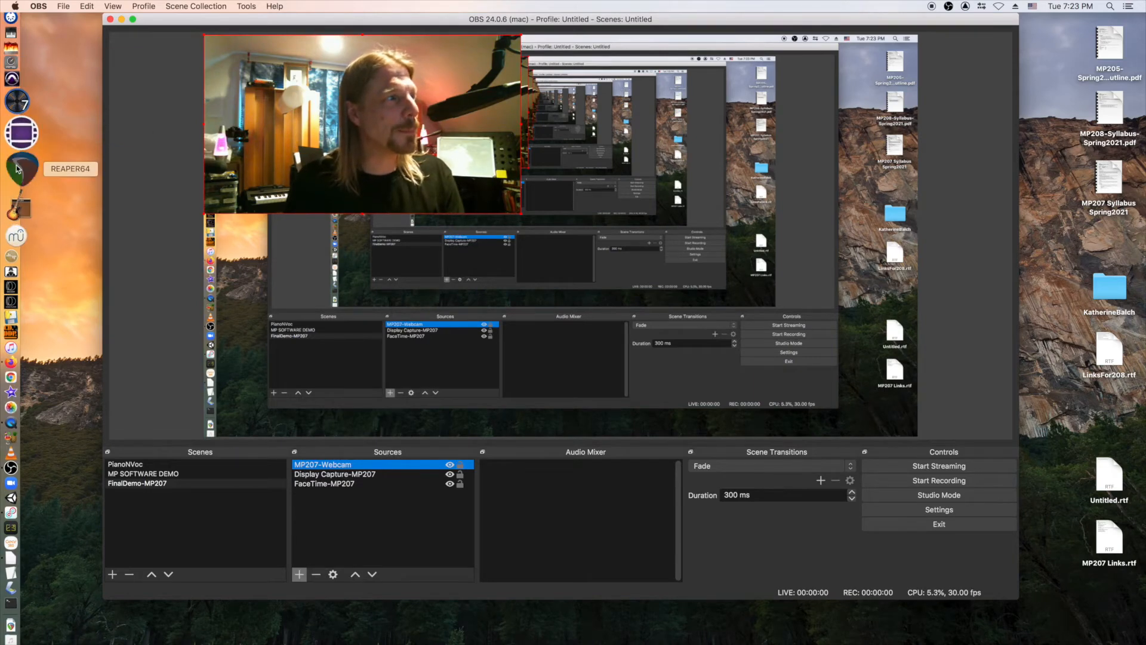
Add a Window Capture source 'Reaper-MP207' capturing the [REAPER] TheBrew window.
click(149, 126)
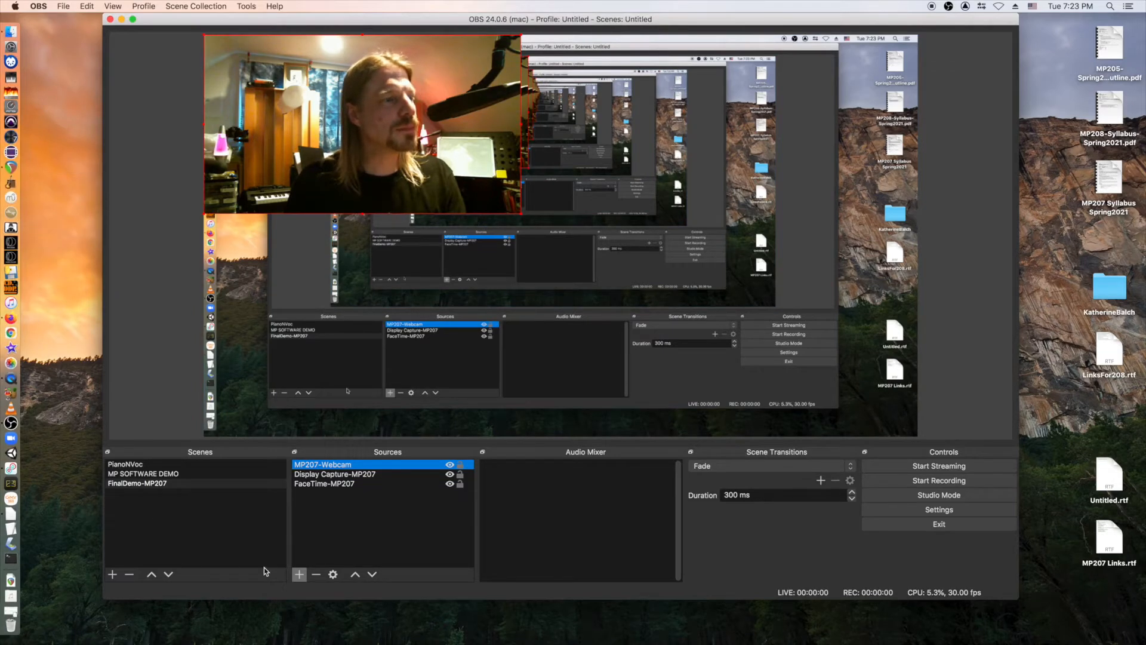
click(297, 576)
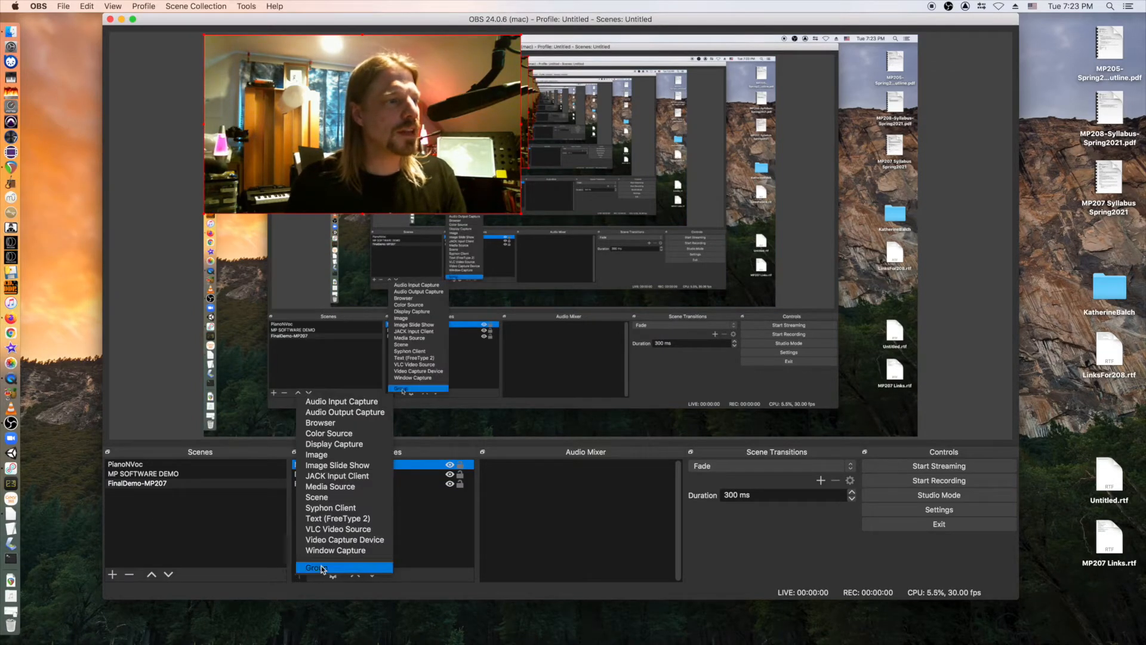
click(335, 550)
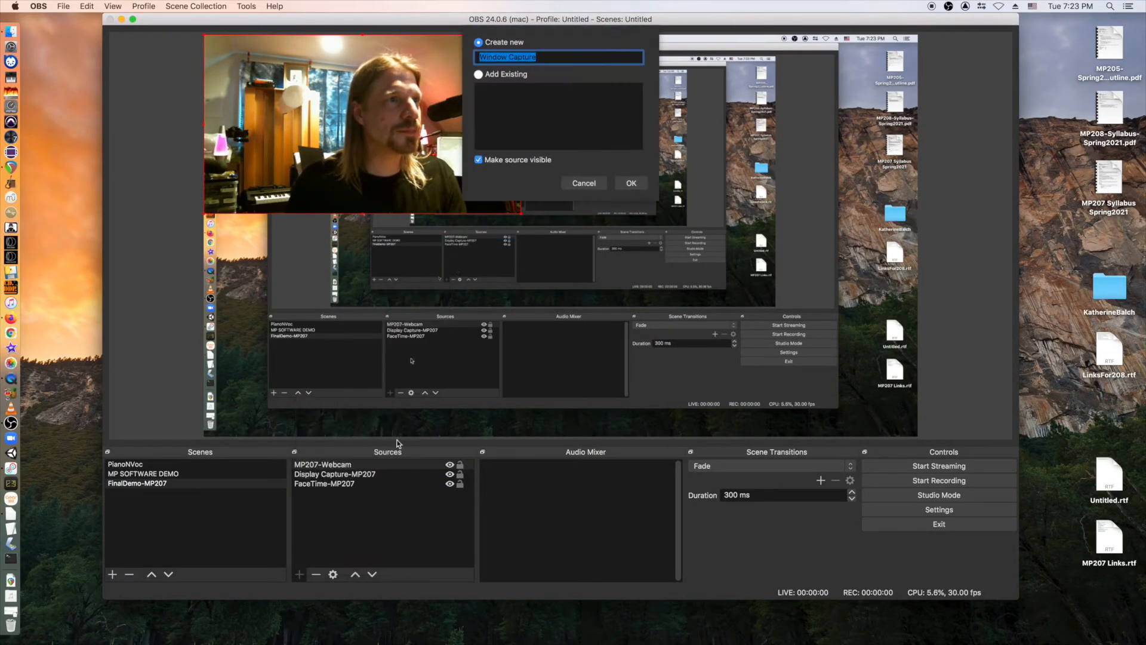
text(R)
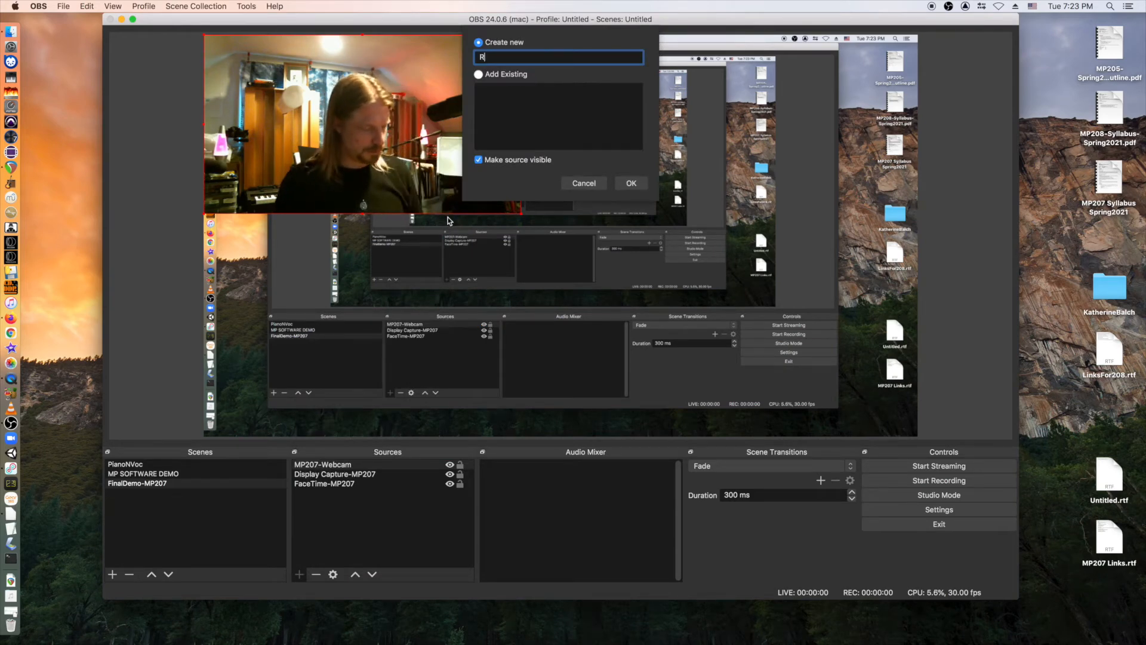
text(eaper-MP207)
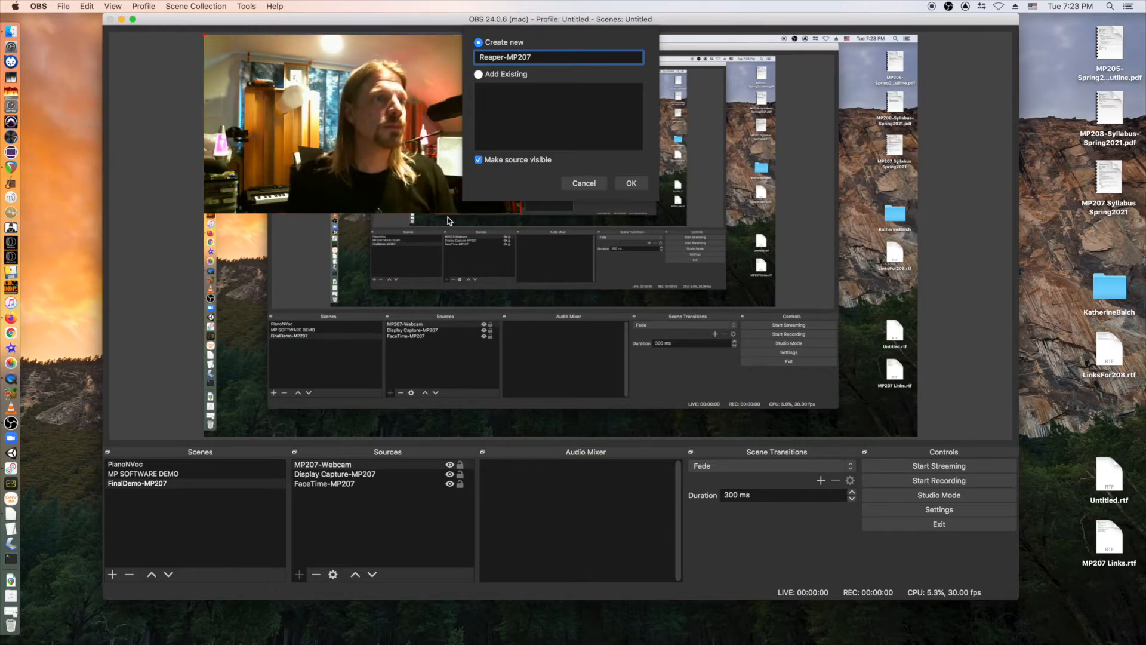
key(Return)
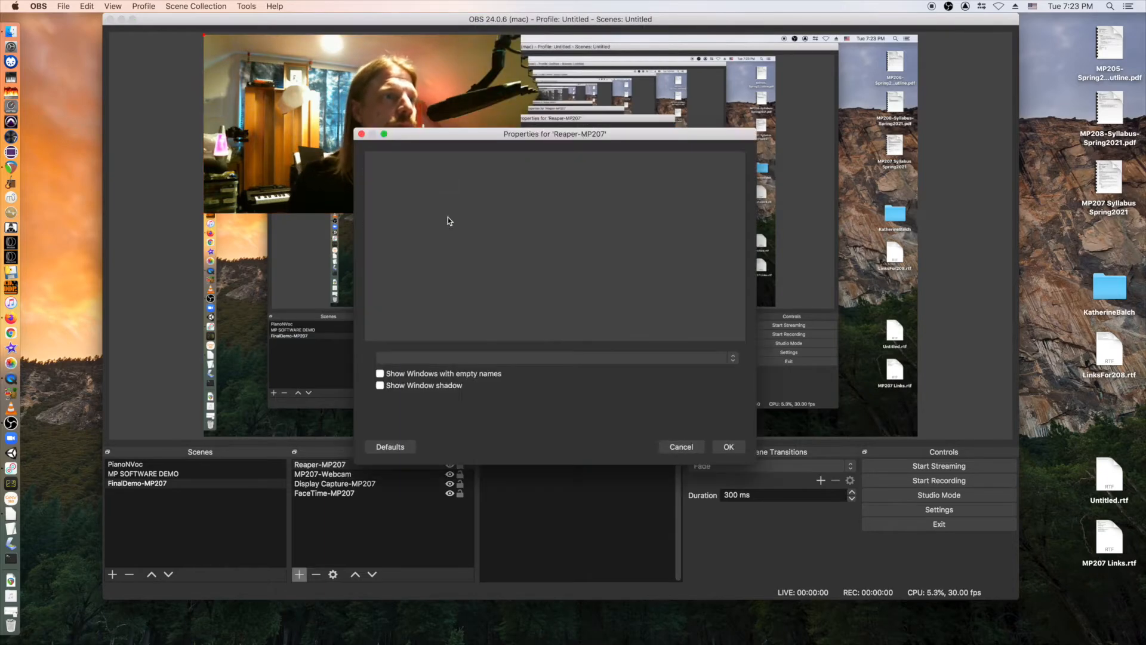
click(506, 358)
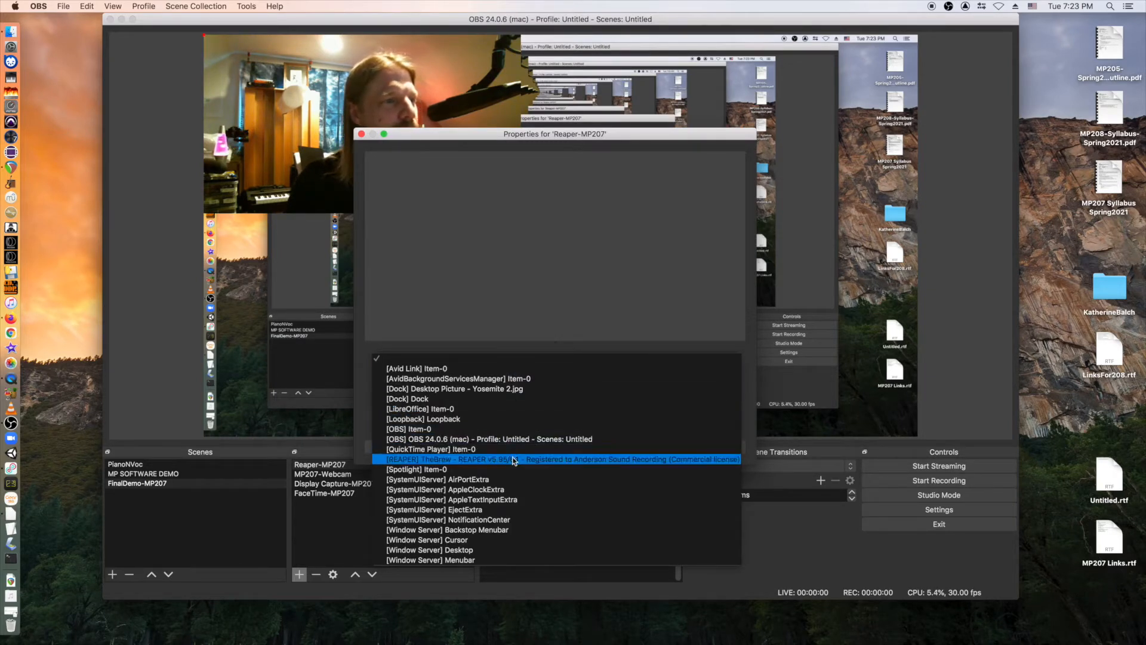
click(456, 460)
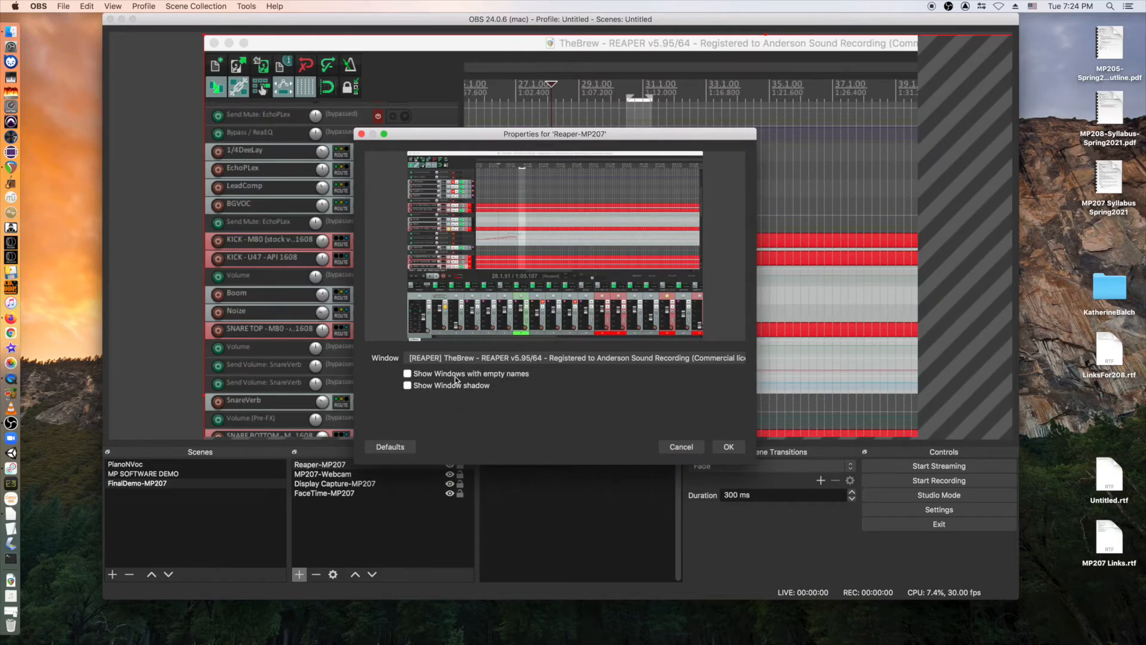
click(729, 448)
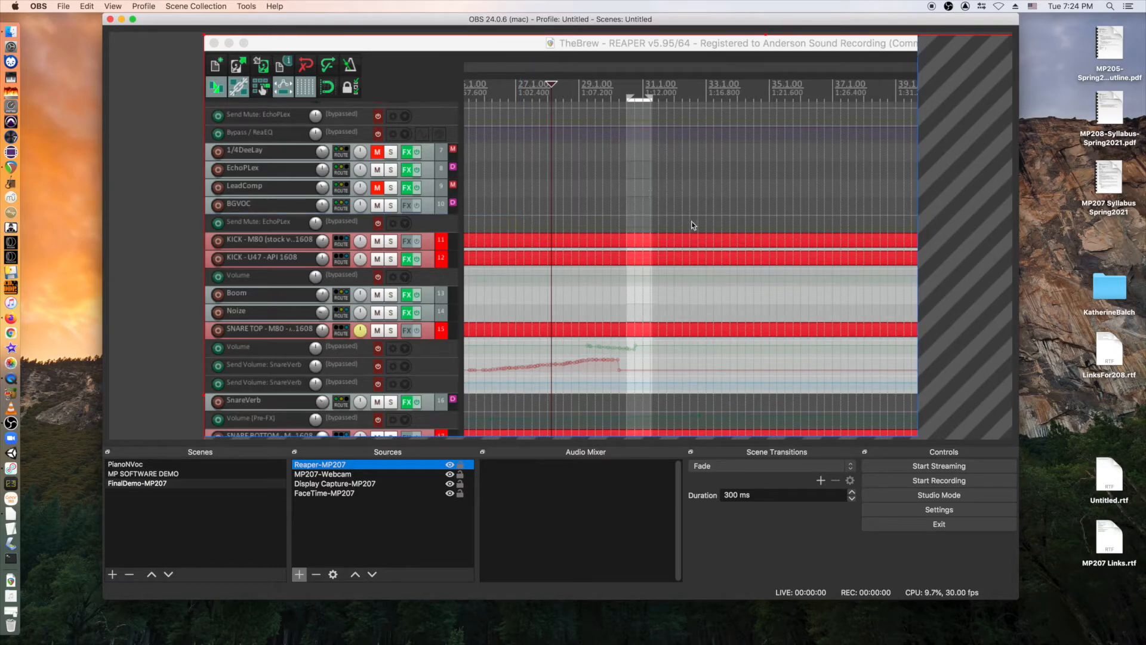
Fit Reaper-MP207 to screen and move it down beneath MP207-Webcam in Sources.
right_click(705, 249)
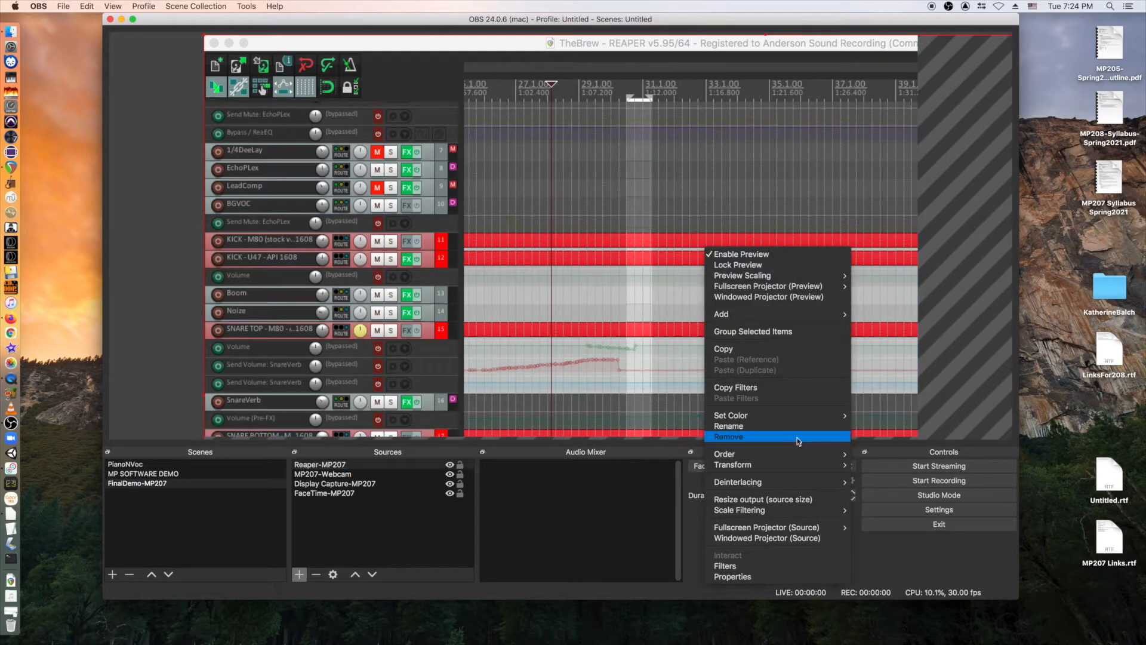
mouse_move(767, 468)
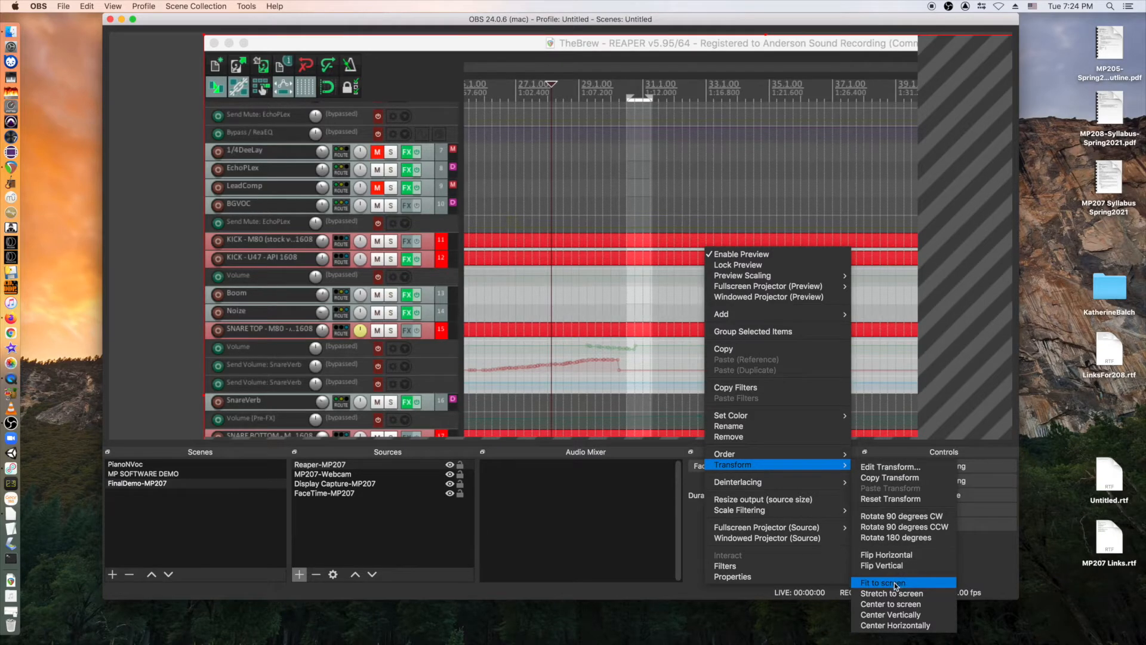
click(894, 582)
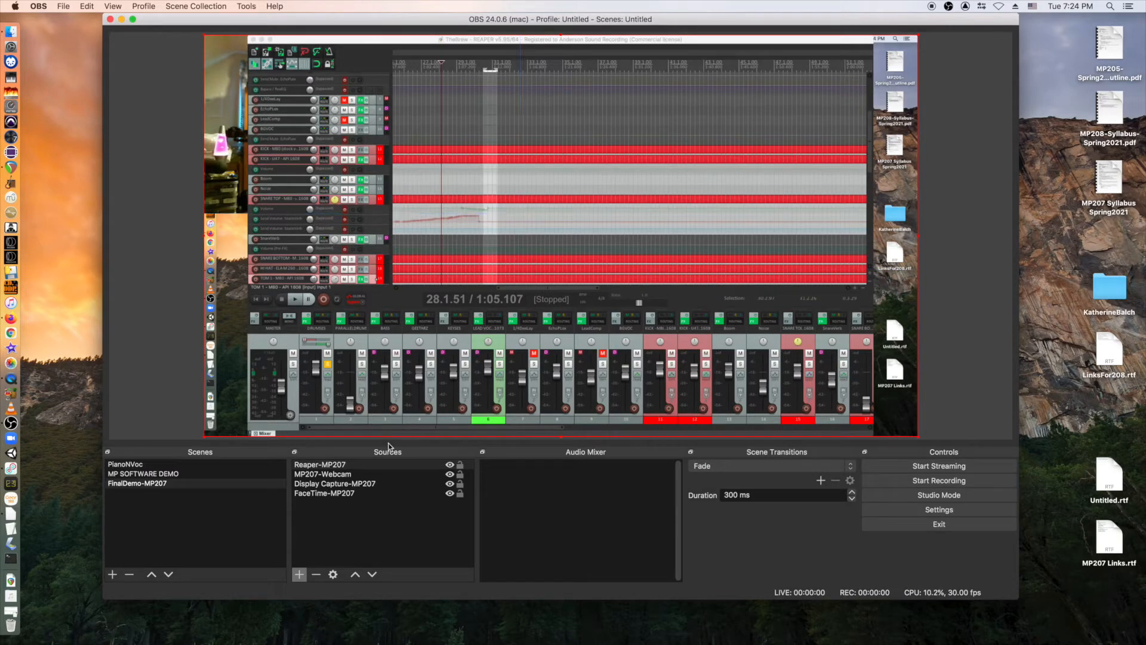
click(331, 466)
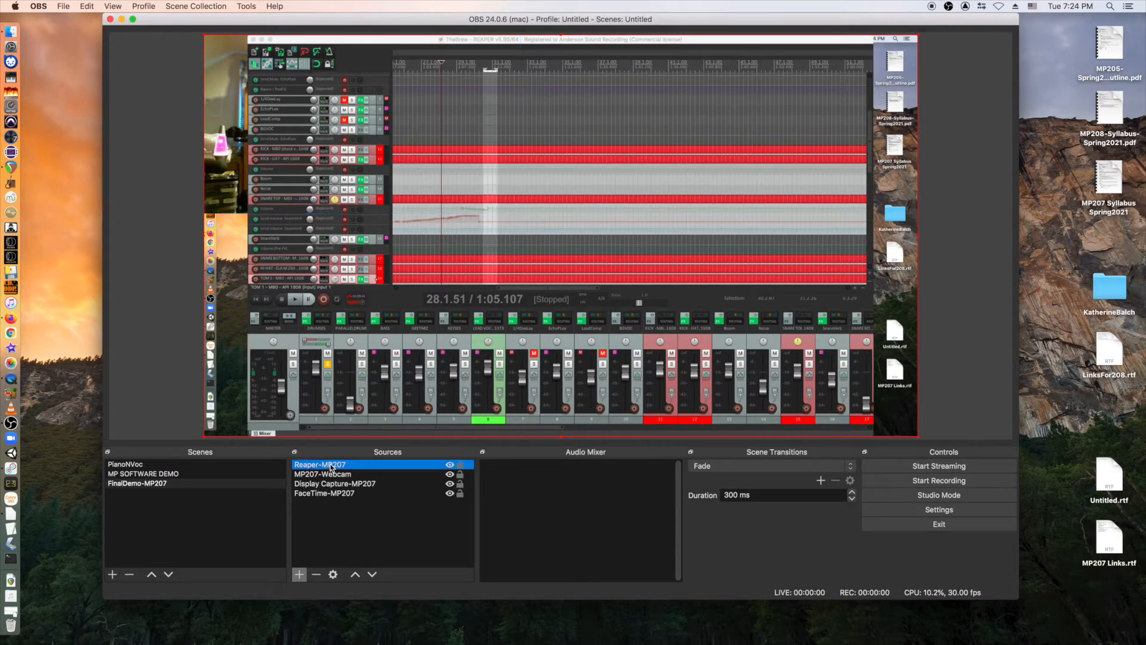
click(373, 575)
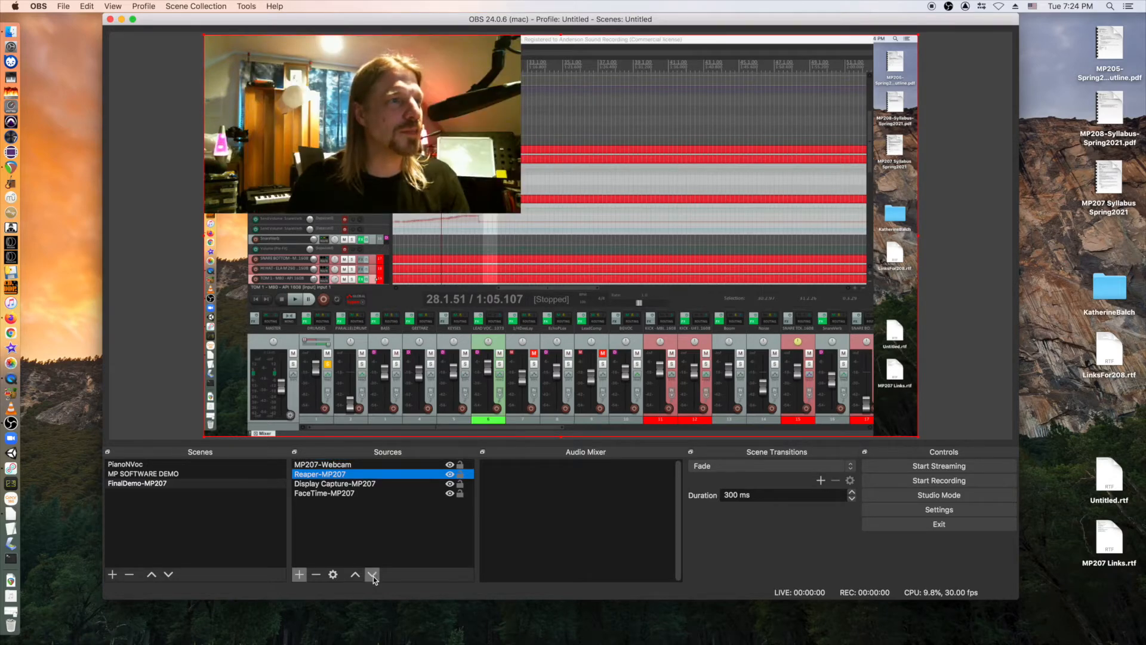
click(311, 485)
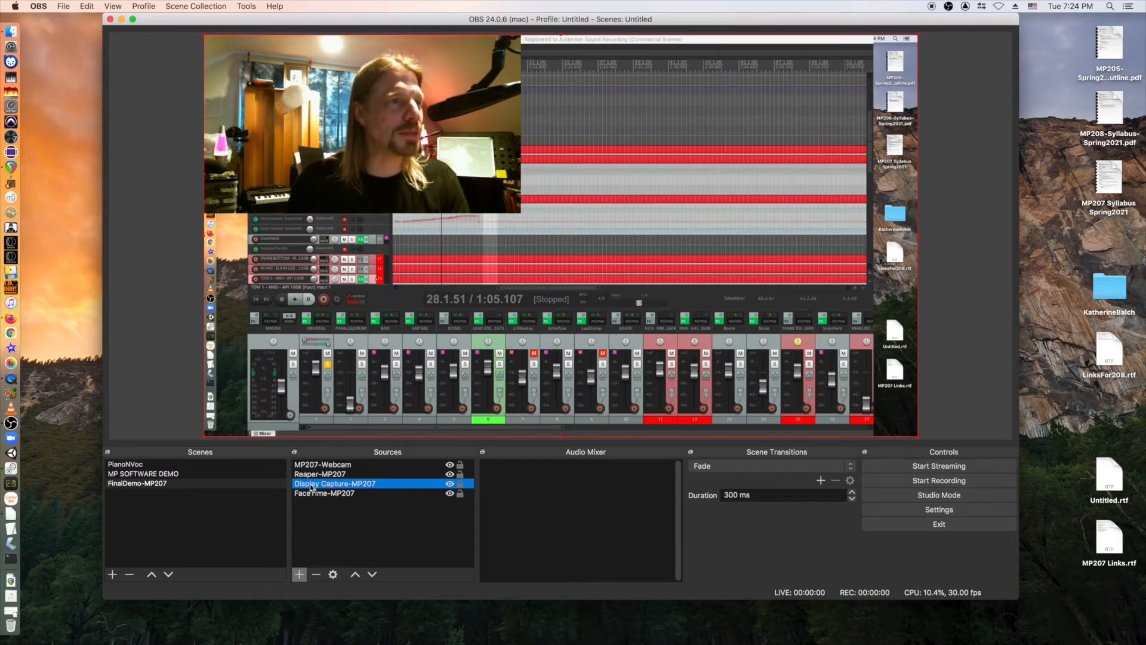
Remove Display Capture-MP207 from the scene and stretch the REAPER capture to fill the canvas.
click(315, 575)
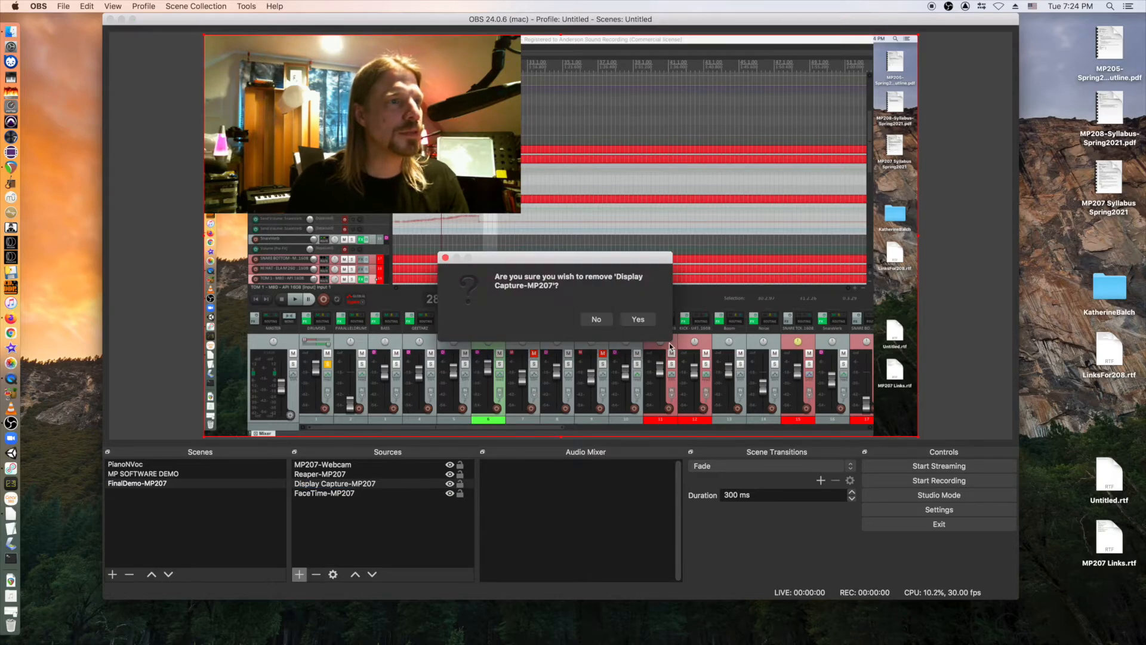
click(637, 319)
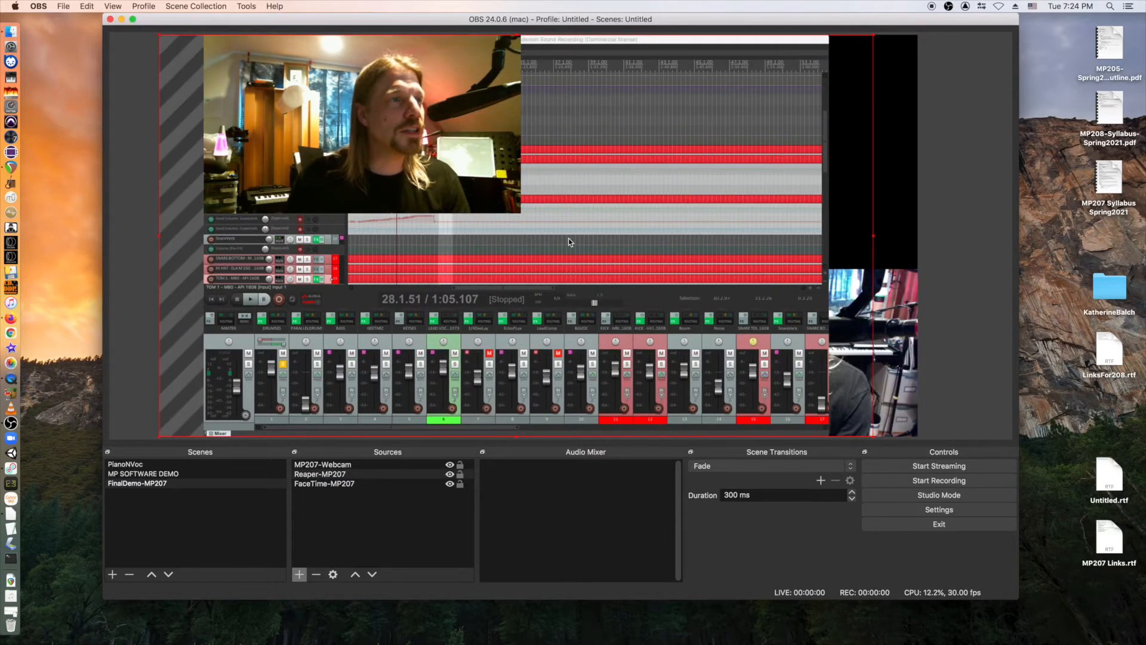
right_click(569, 239)
mouse_move(621, 457)
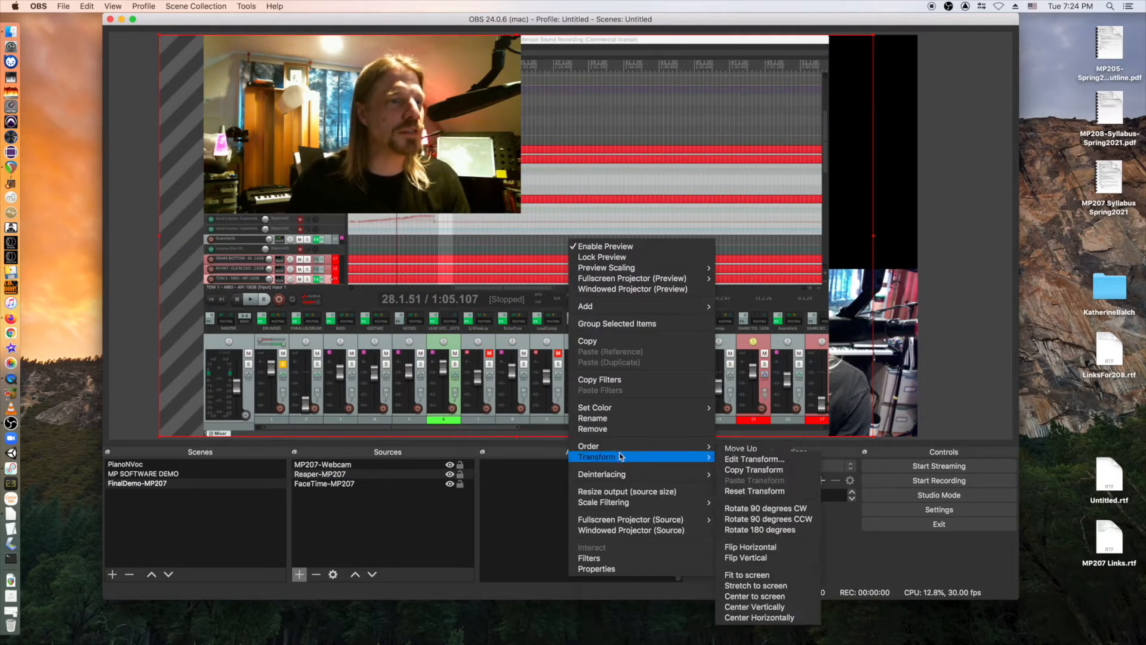
click(758, 586)
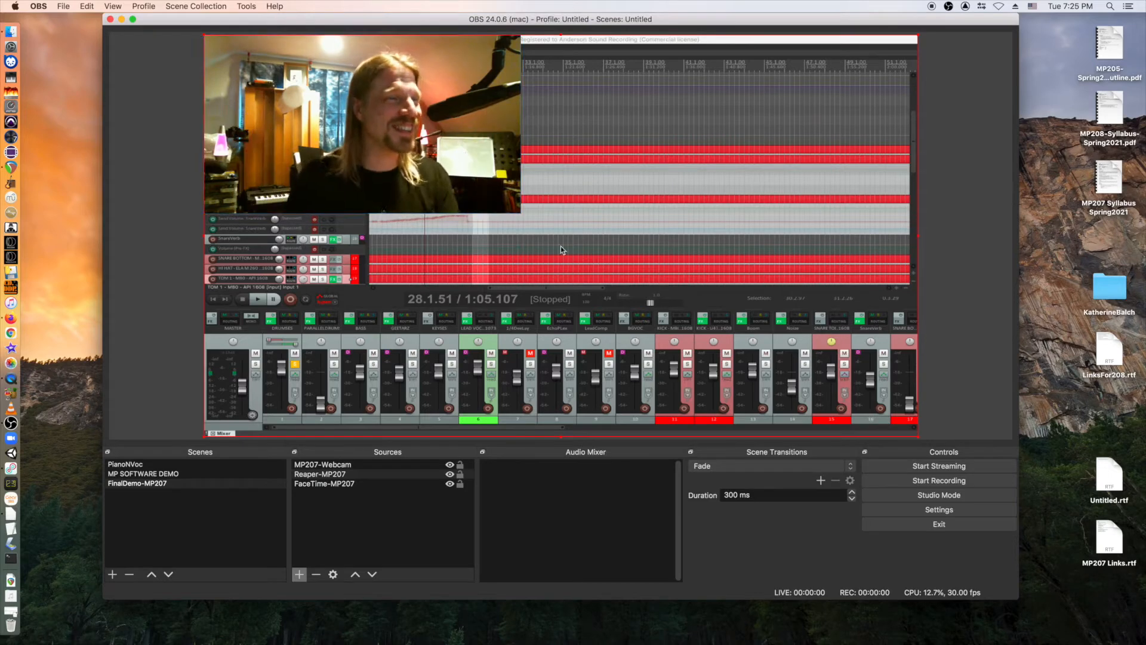
Fit the REAPER capture back within the canvas using Transform > Fit to screen.
right_click(596, 277)
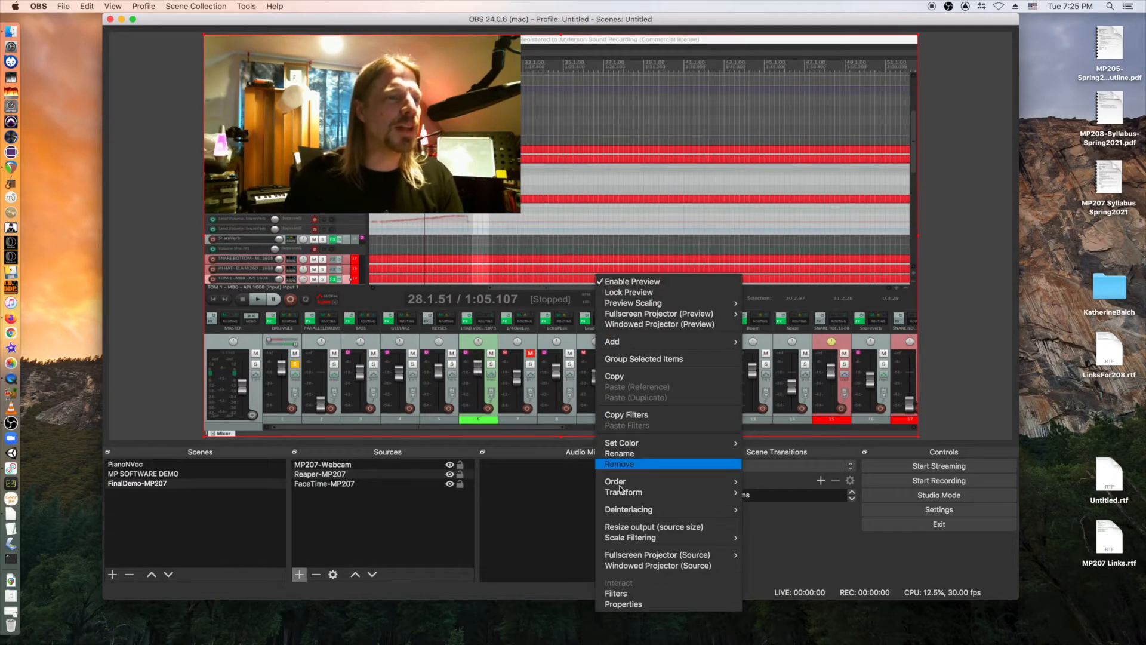
mouse_move(636, 498)
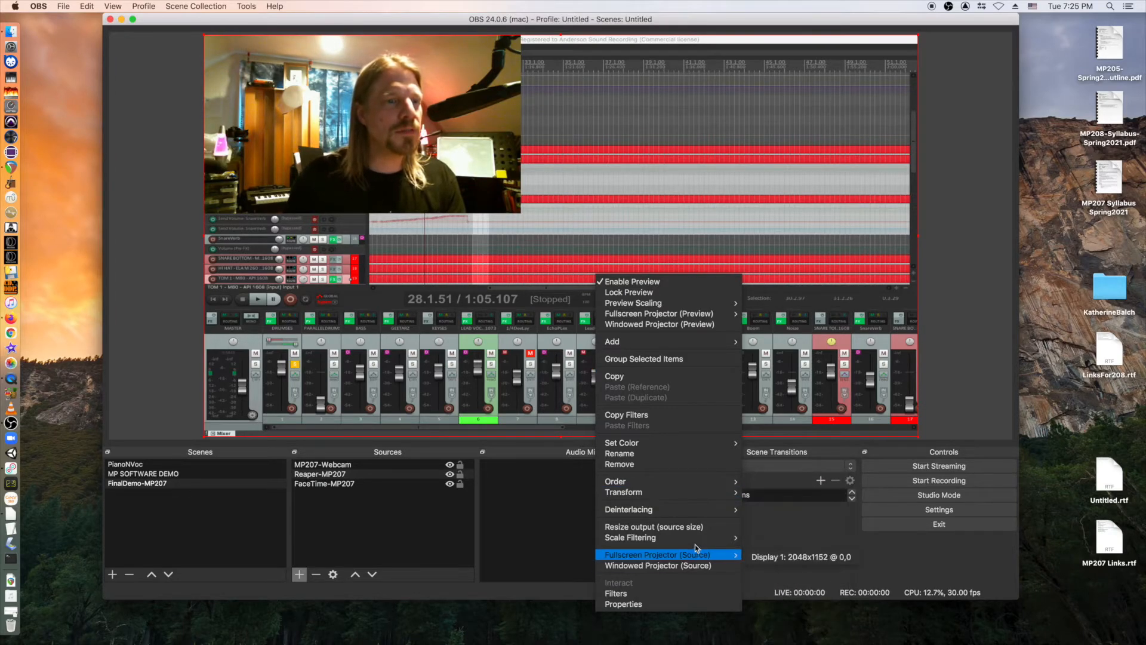
mouse_move(693, 507)
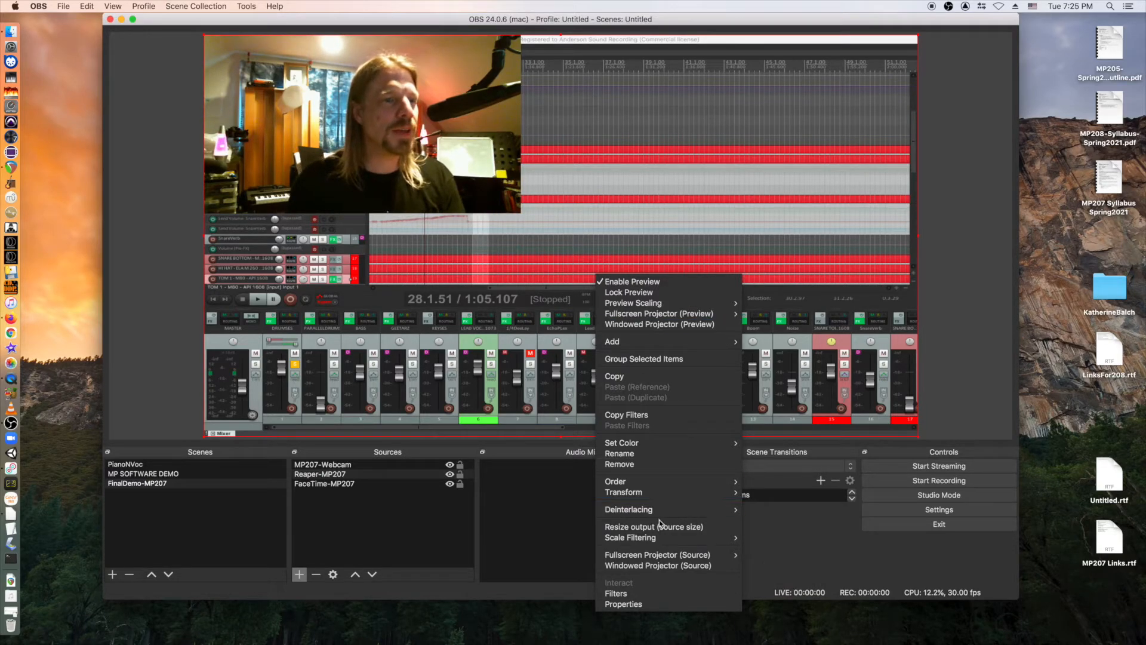
click(780, 593)
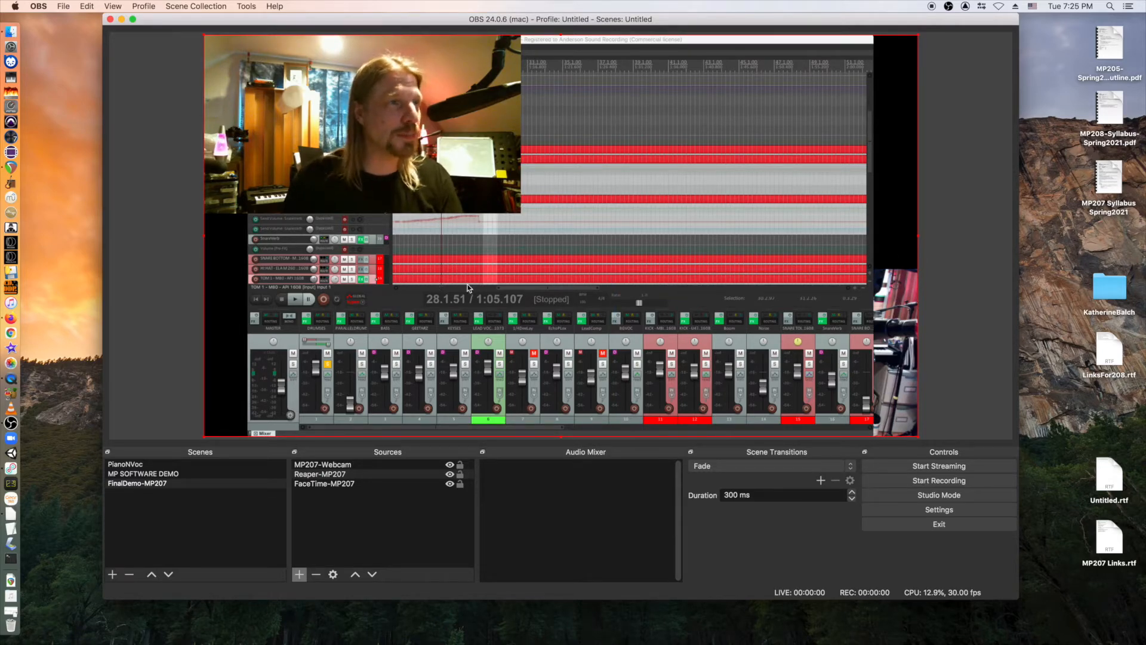
Stretch the selected preview source to fill the canvas.
right_click(503, 259)
mouse_move(545, 473)
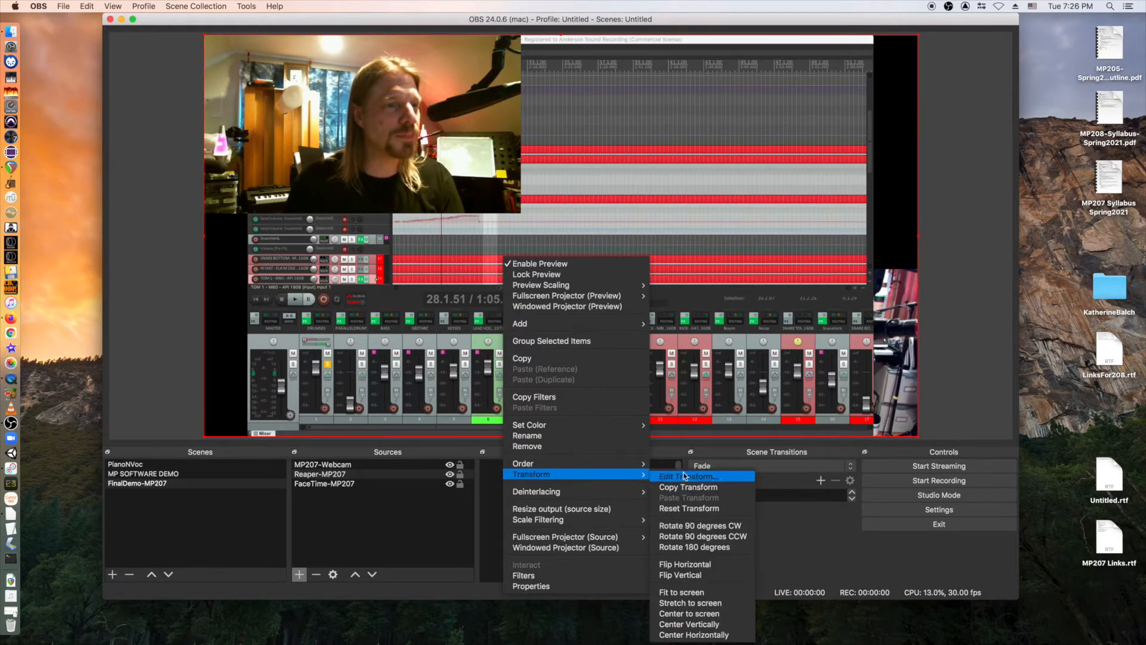
click(714, 603)
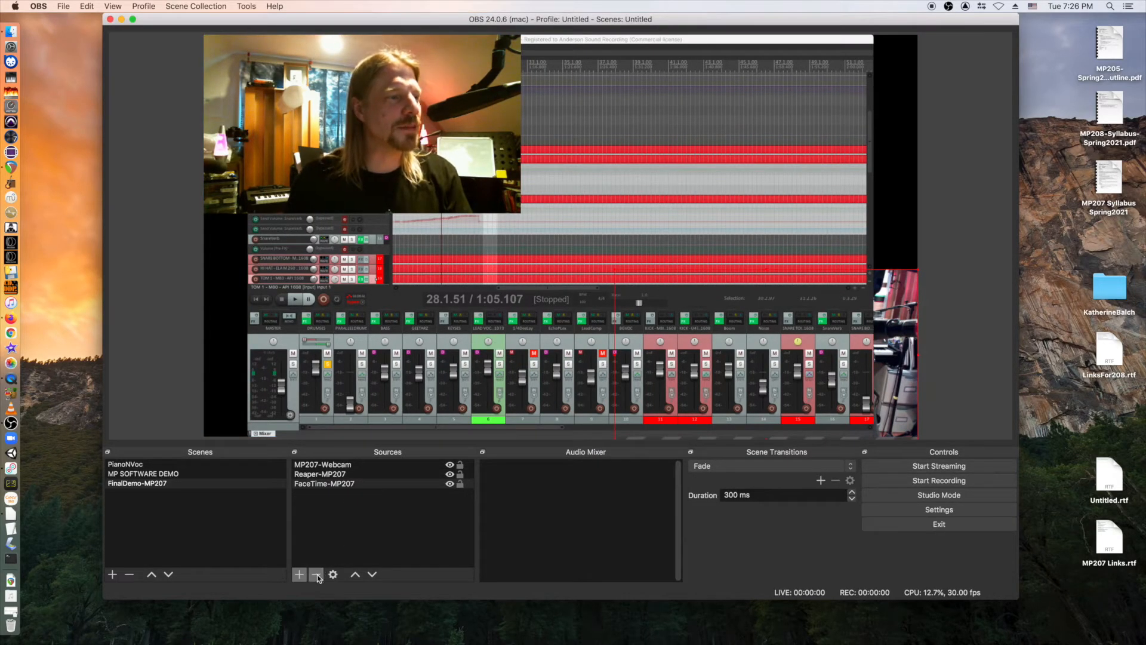
Raise and then delete the FaceTime-MP207 source, leaving the webcam inset selected.
click(335, 485)
click(354, 573)
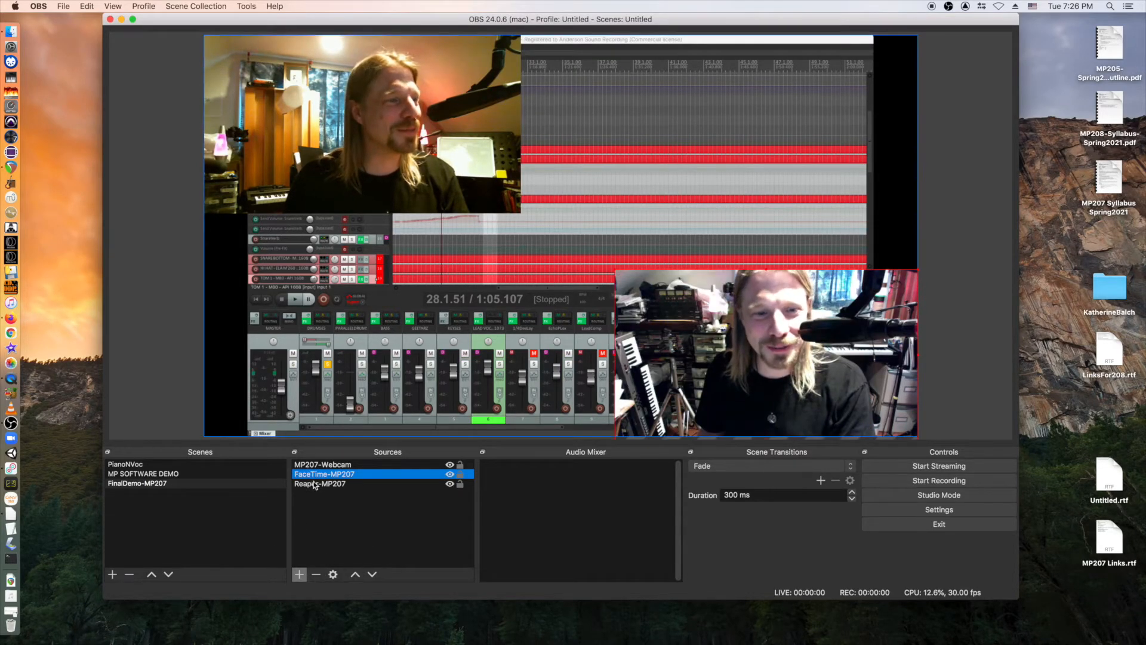
click(316, 574)
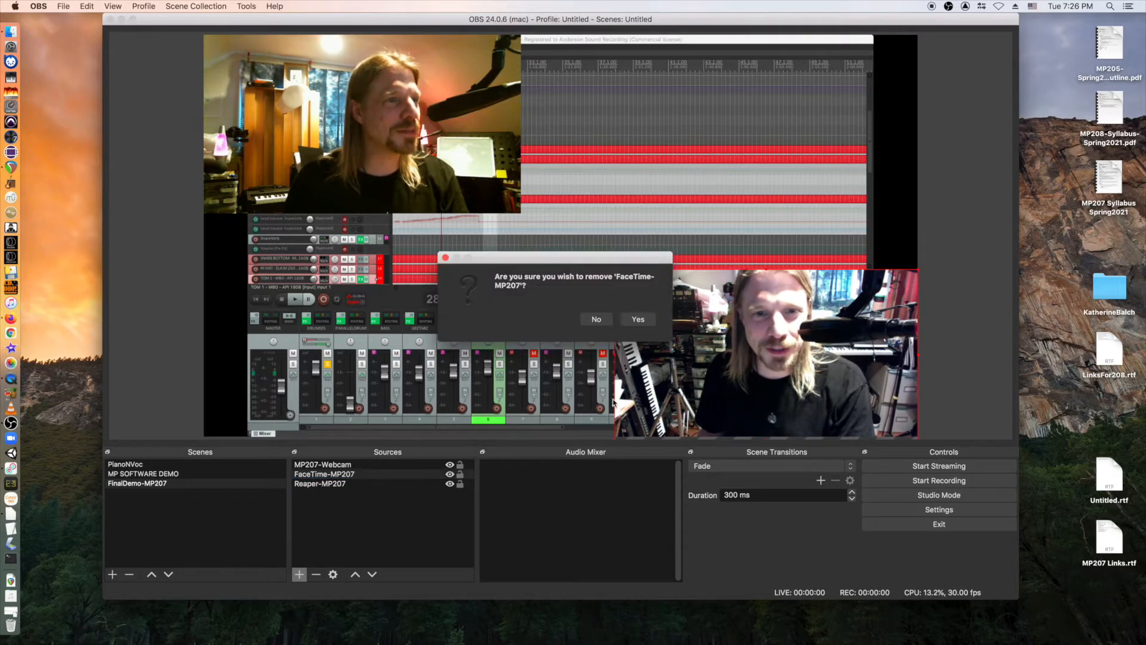
click(639, 318)
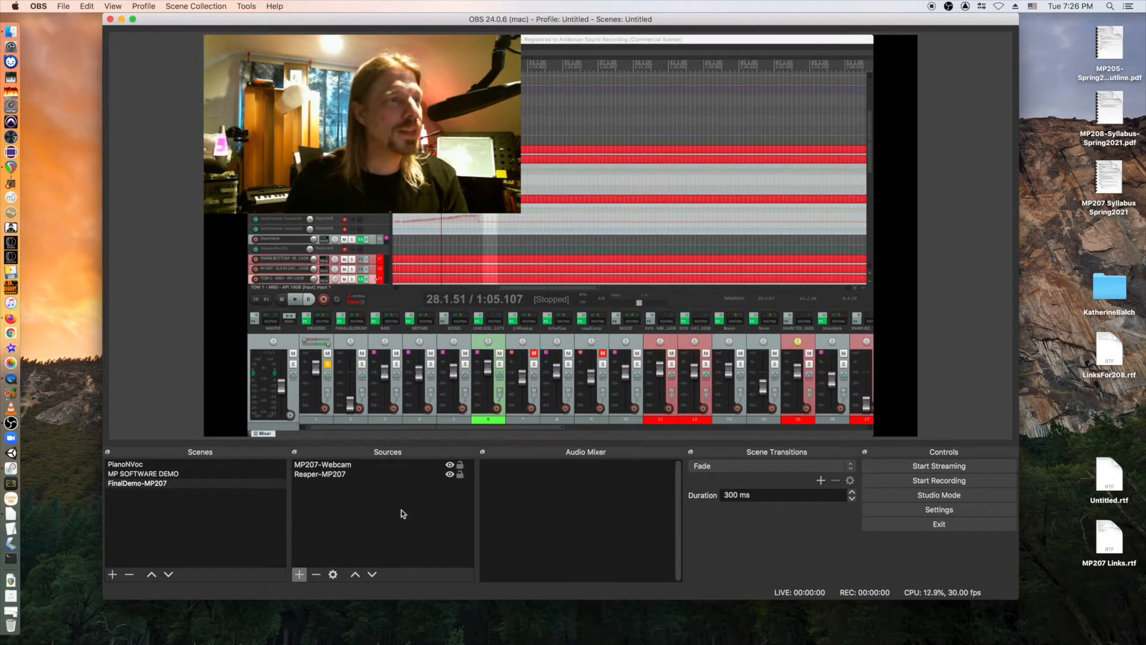
click(387, 153)
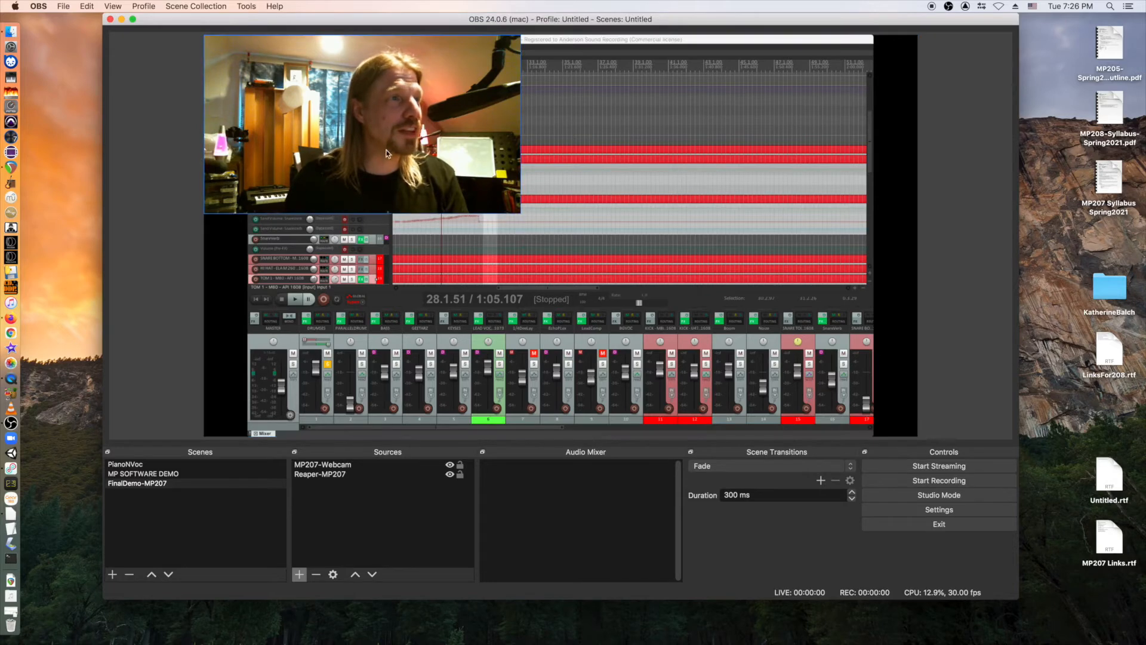
With the REAPER capture selected, choose Audio Input Capture from the add-source list.
click(572, 307)
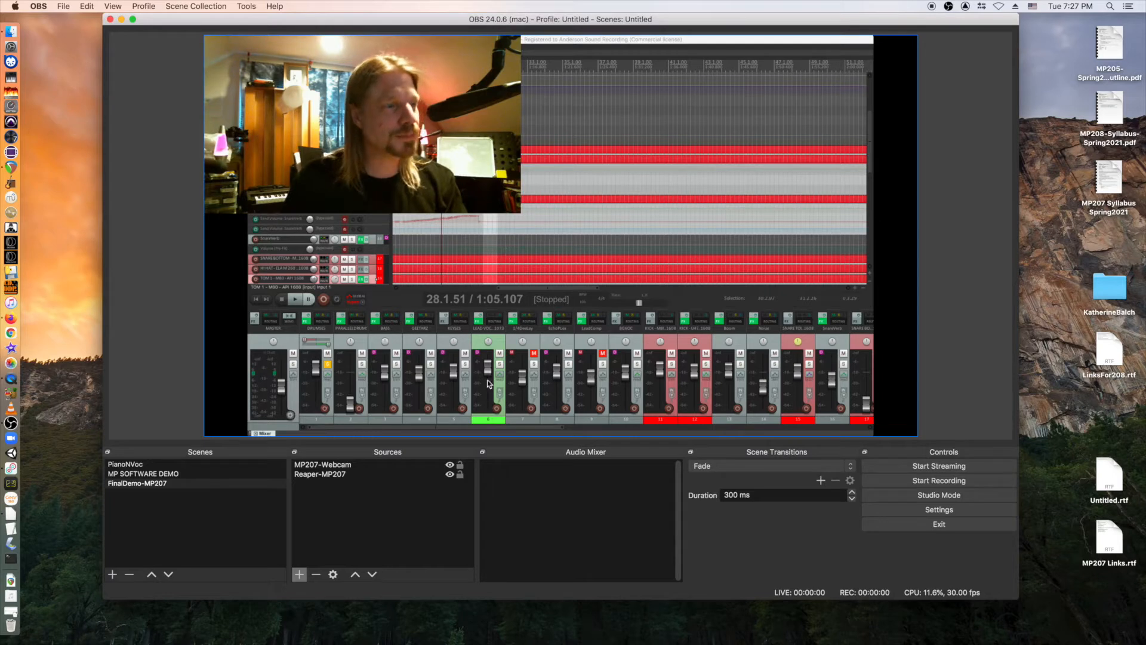
click(300, 576)
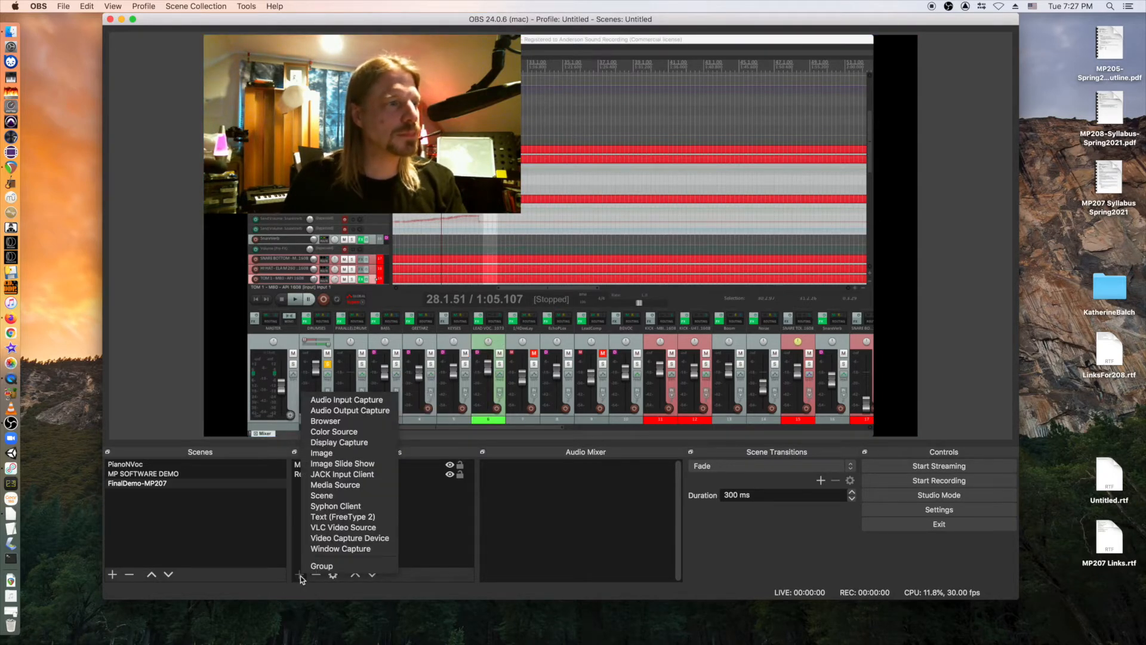
click(339, 400)
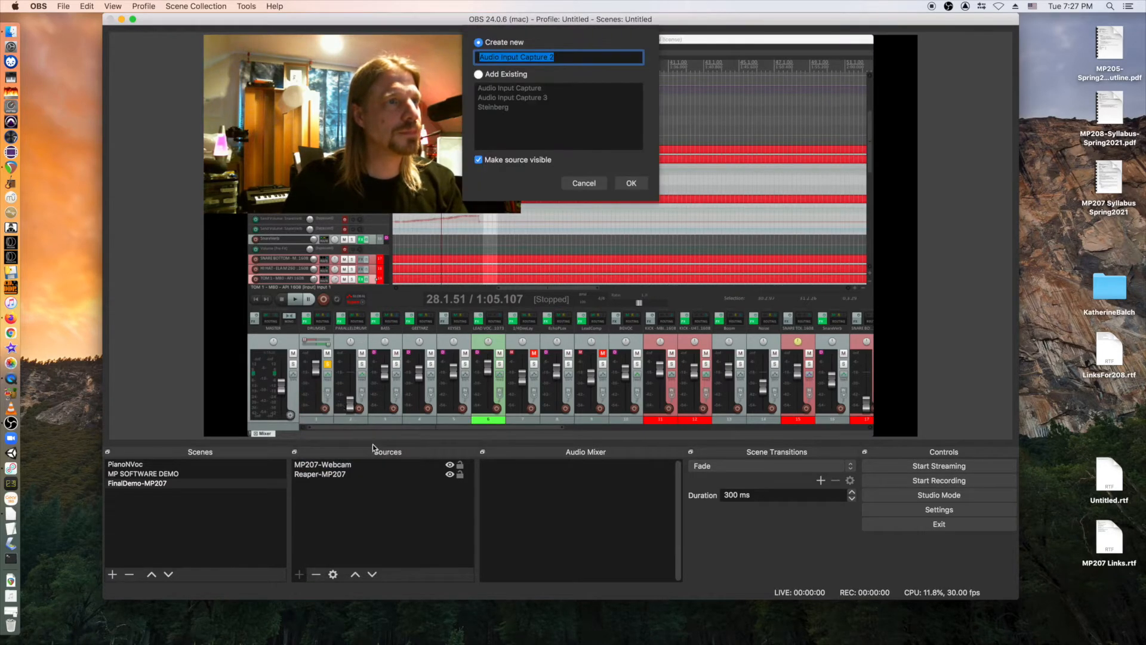
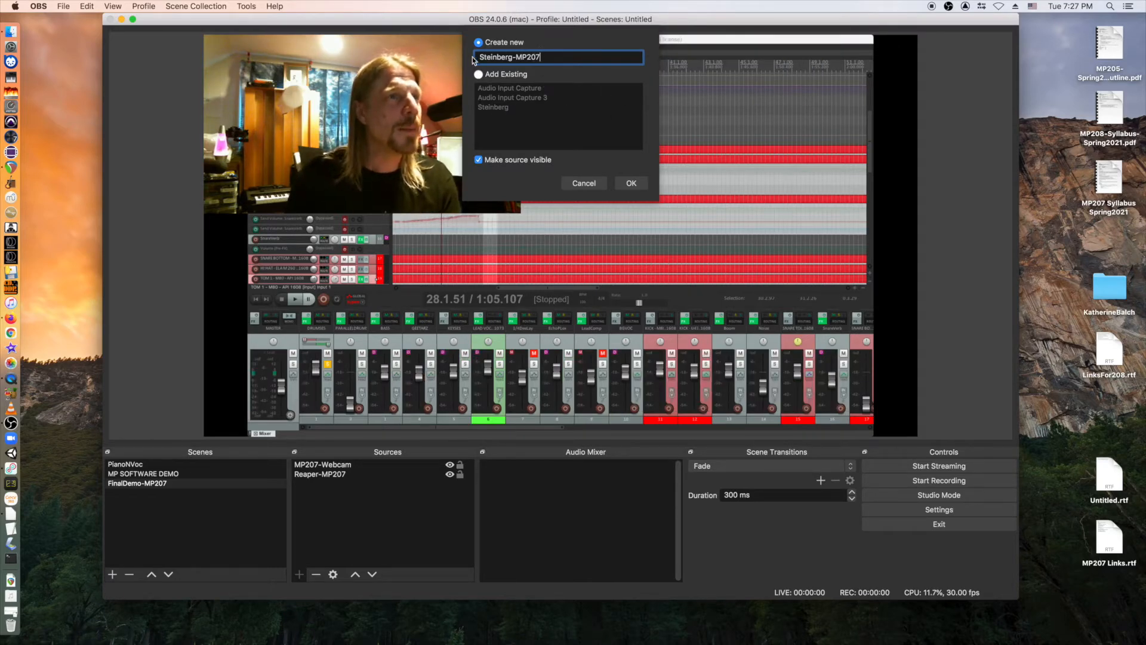
Create the Steinberg-MP207 audio input source and set its device to Steinberg UR22C.
click(638, 183)
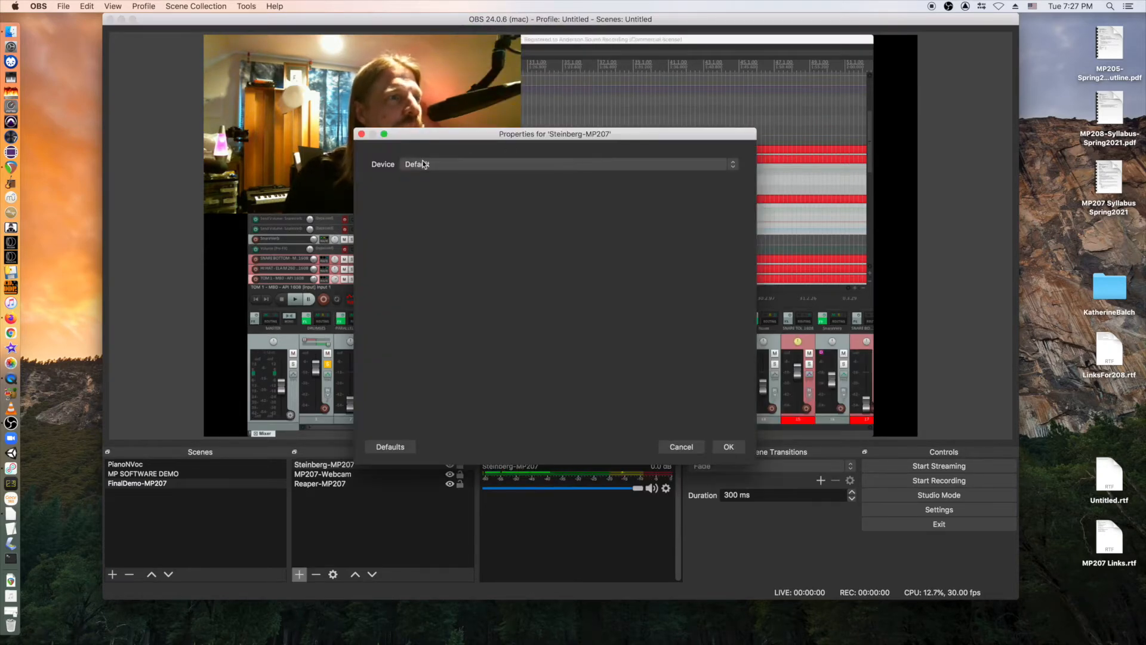
click(466, 164)
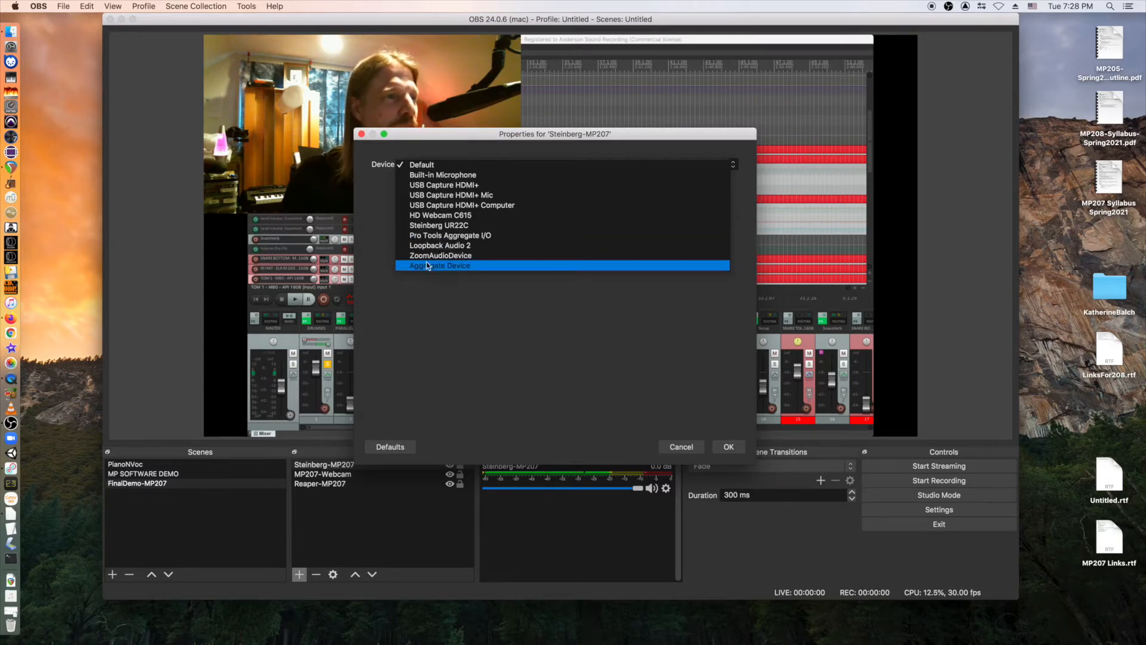
click(436, 225)
click(729, 447)
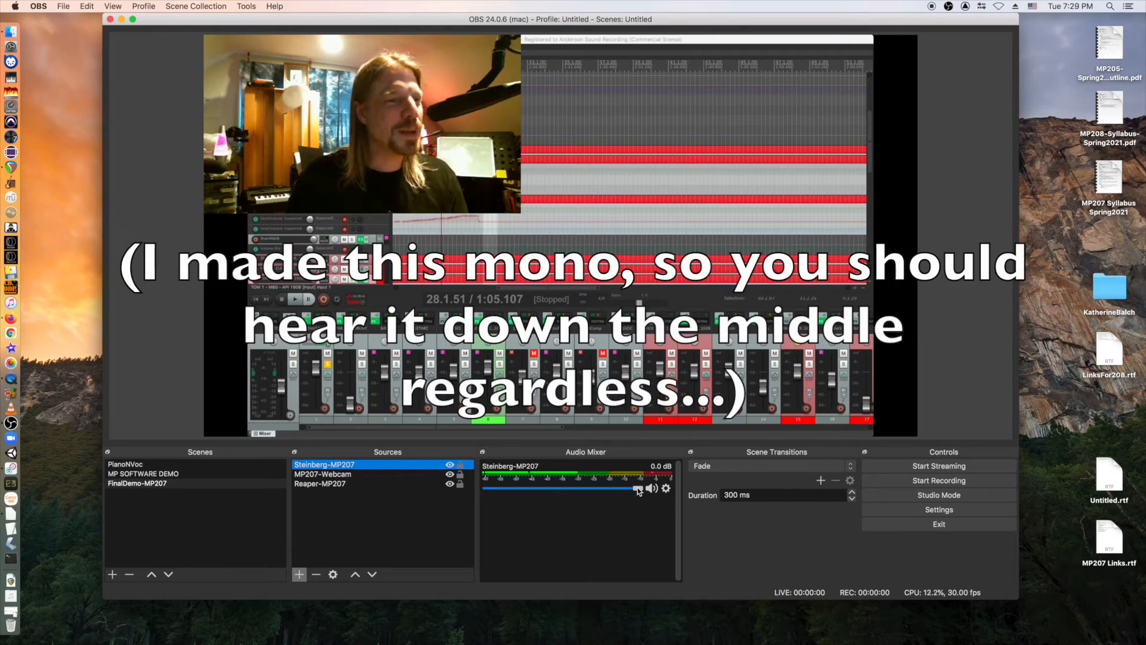
Nudge the Steinberg-MP207 fader and switch the audio mixer to Vertical Layout.
drag(639, 491, 485, 491)
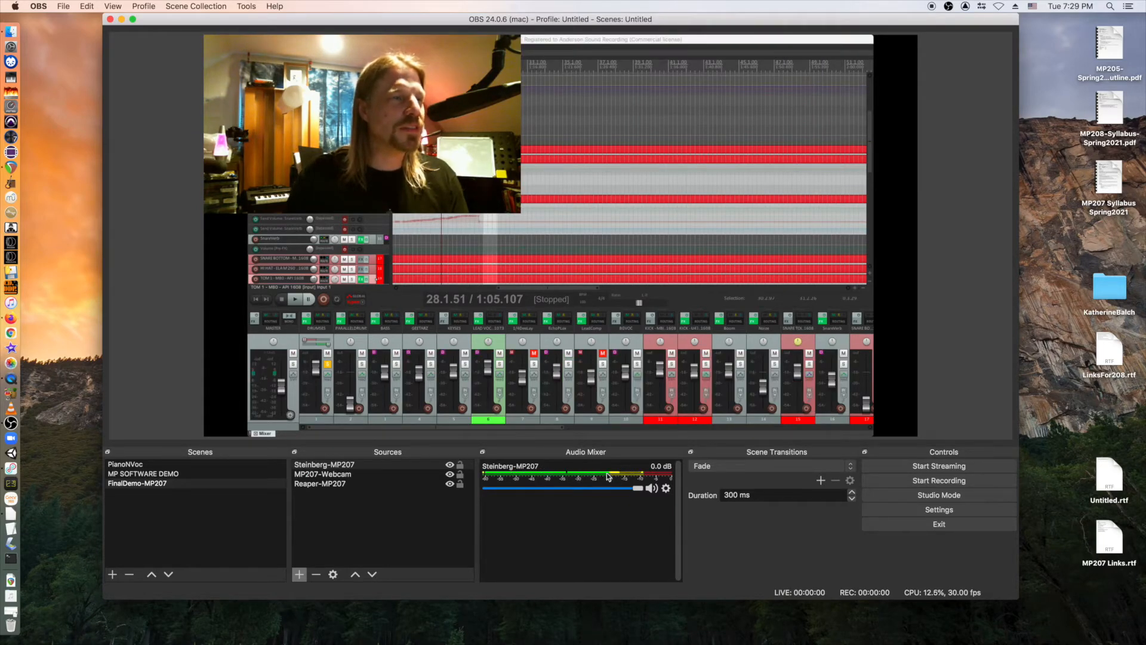
click(667, 489)
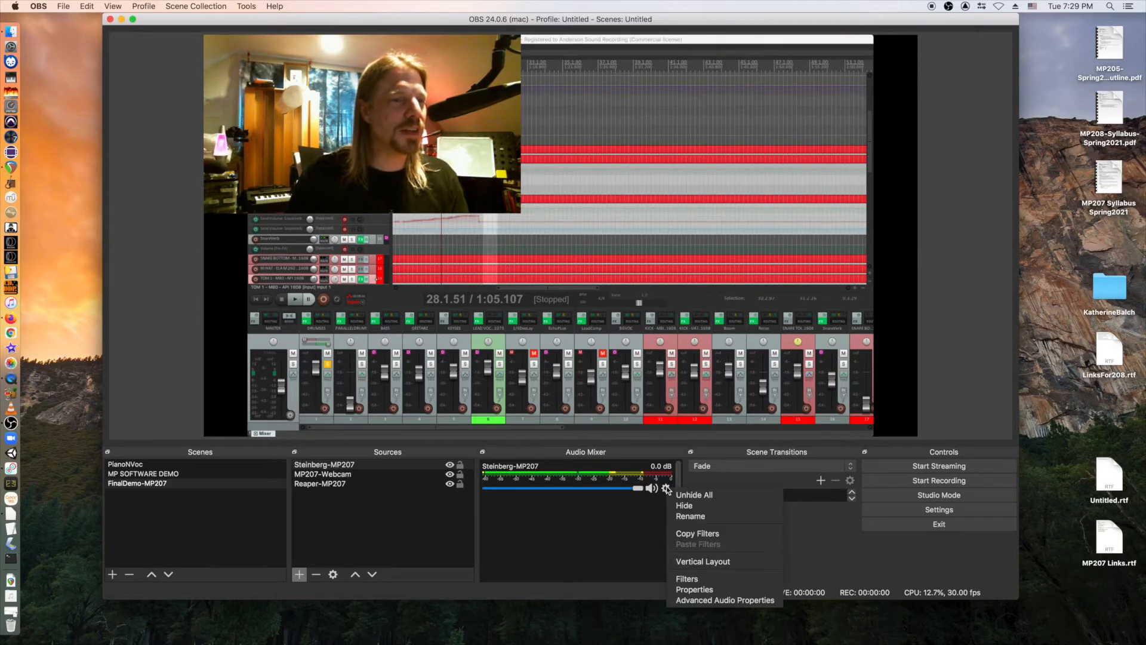
click(699, 561)
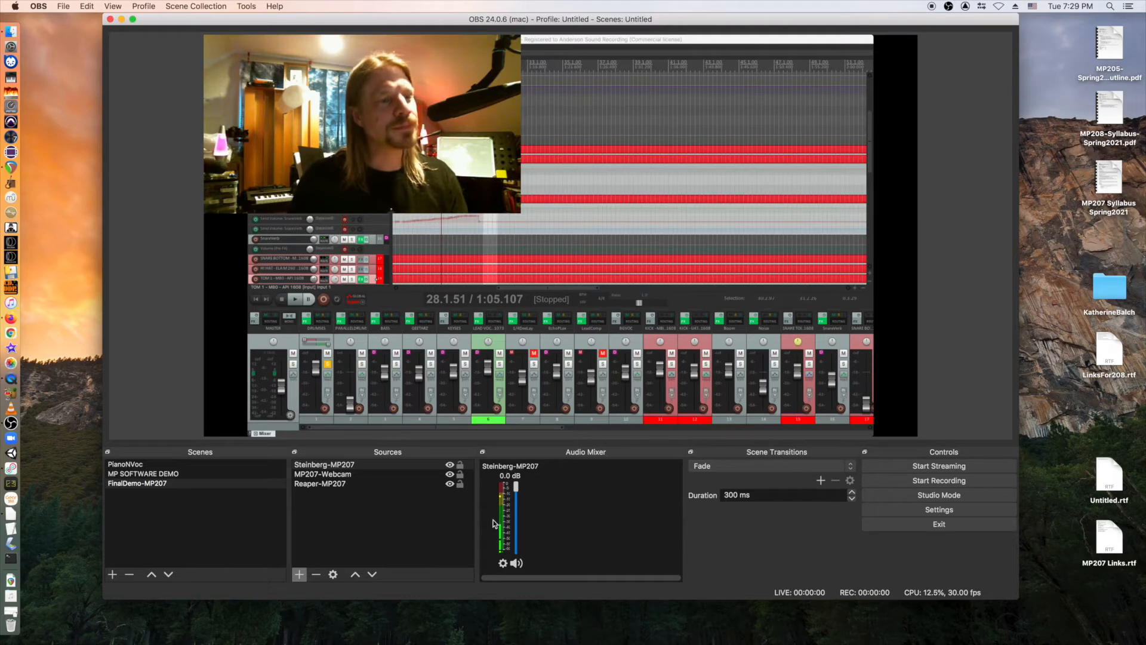
View the Steinberg-MP207 device properties and cancel without changes.
click(503, 563)
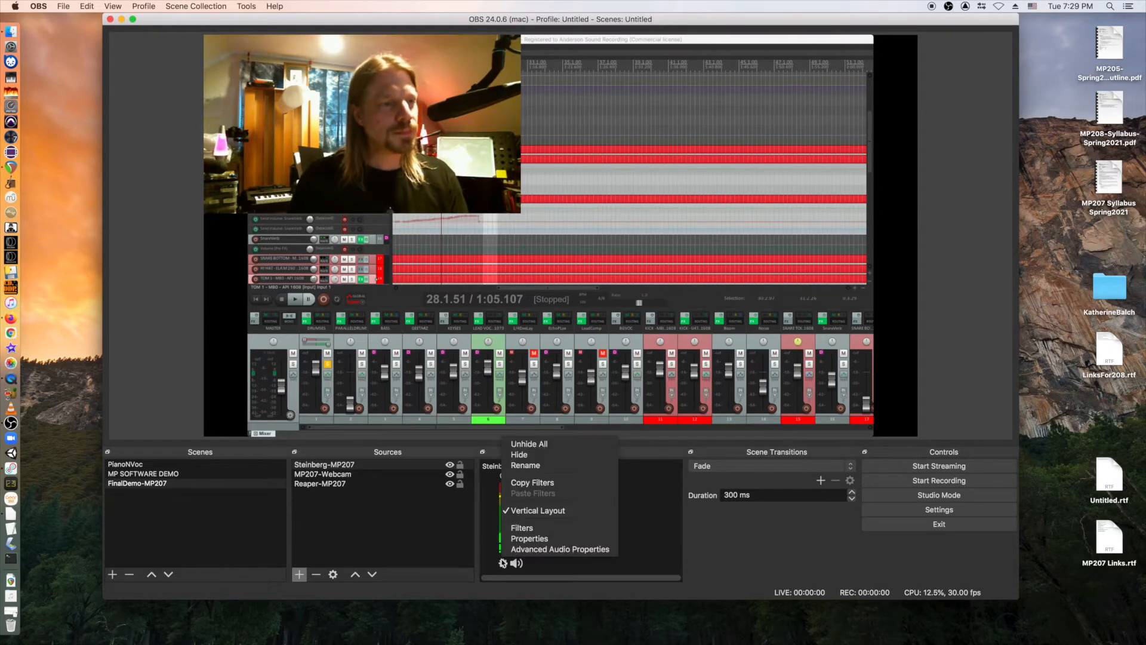
click(535, 539)
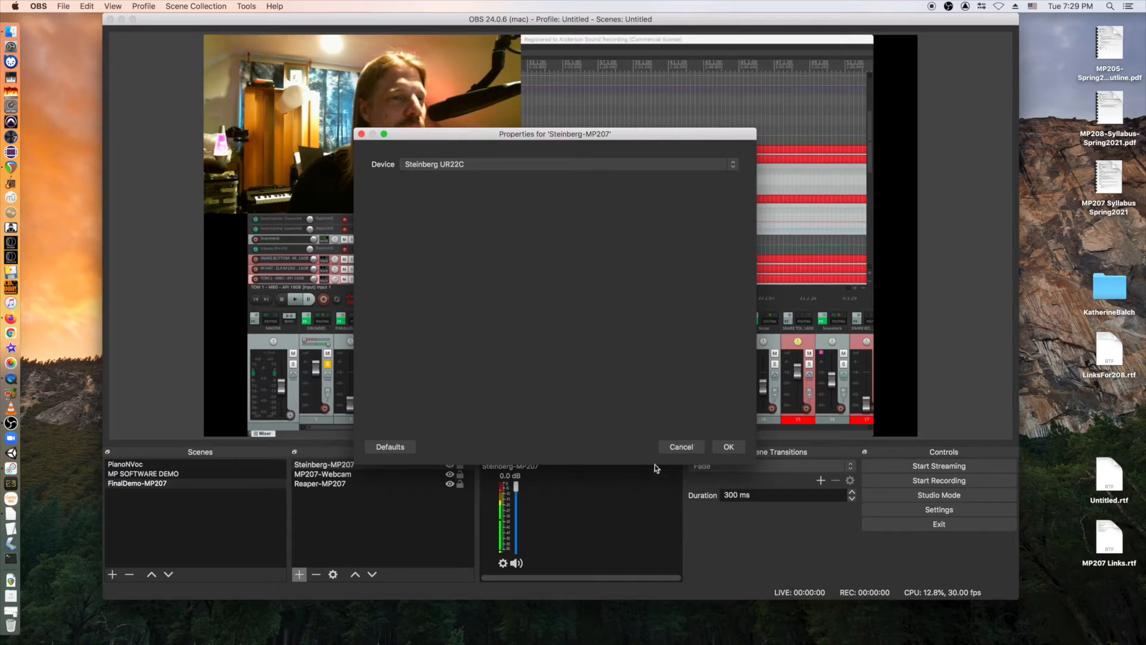
click(684, 448)
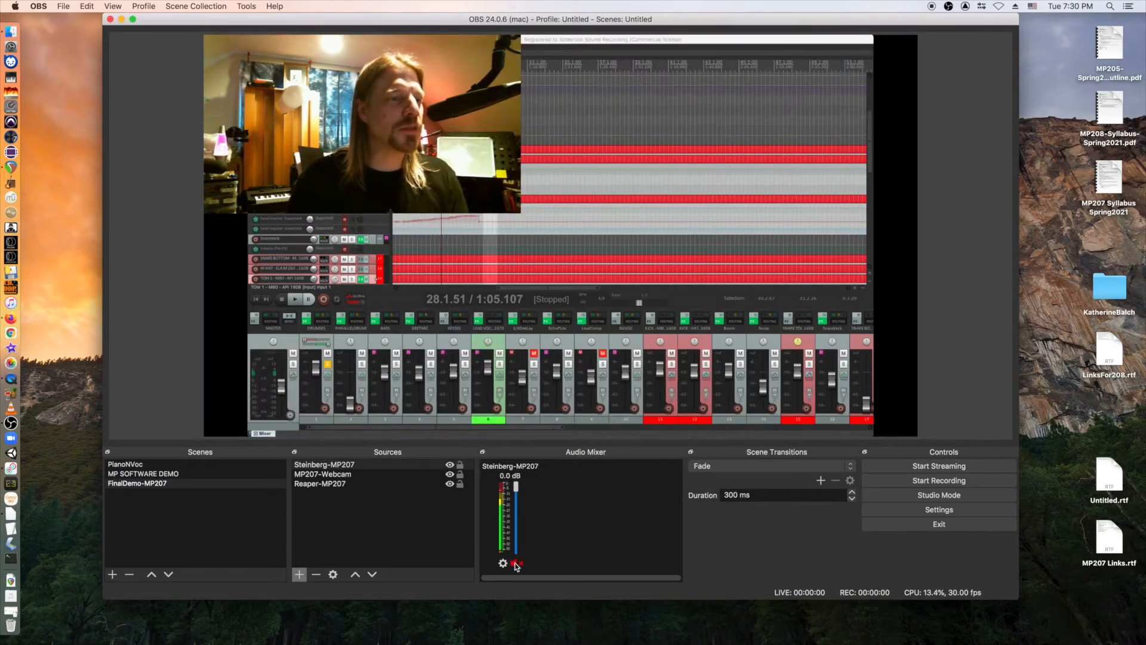
Mute and unmute Steinberg-MP207, then bring up its Advanced Audio Properties.
click(503, 564)
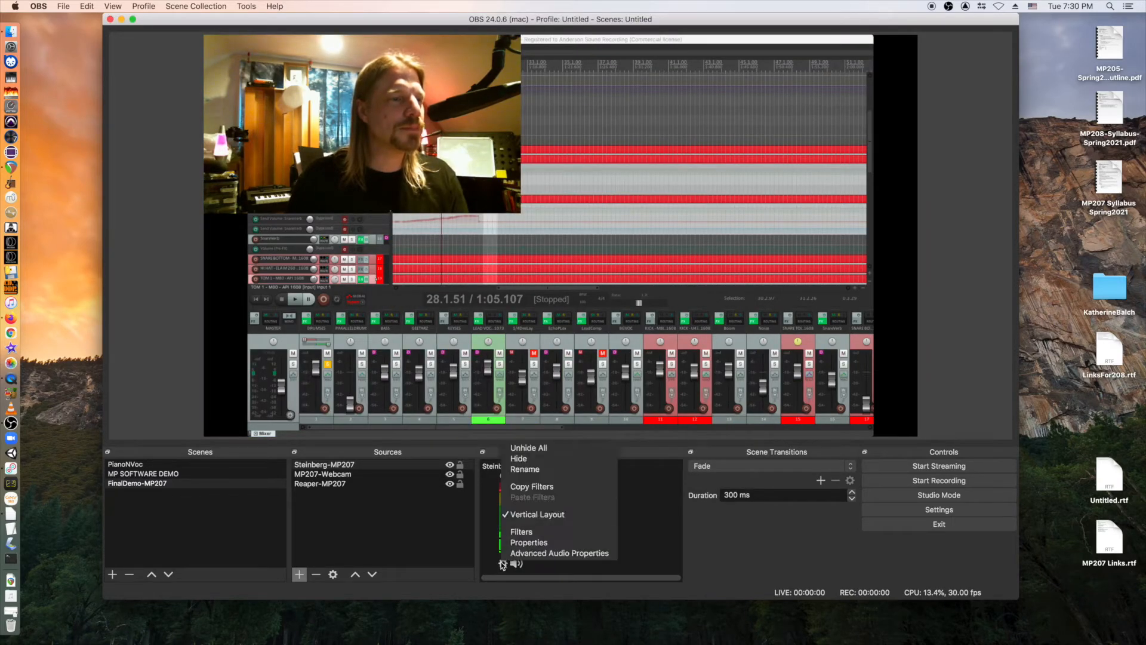
click(514, 564)
click(518, 564)
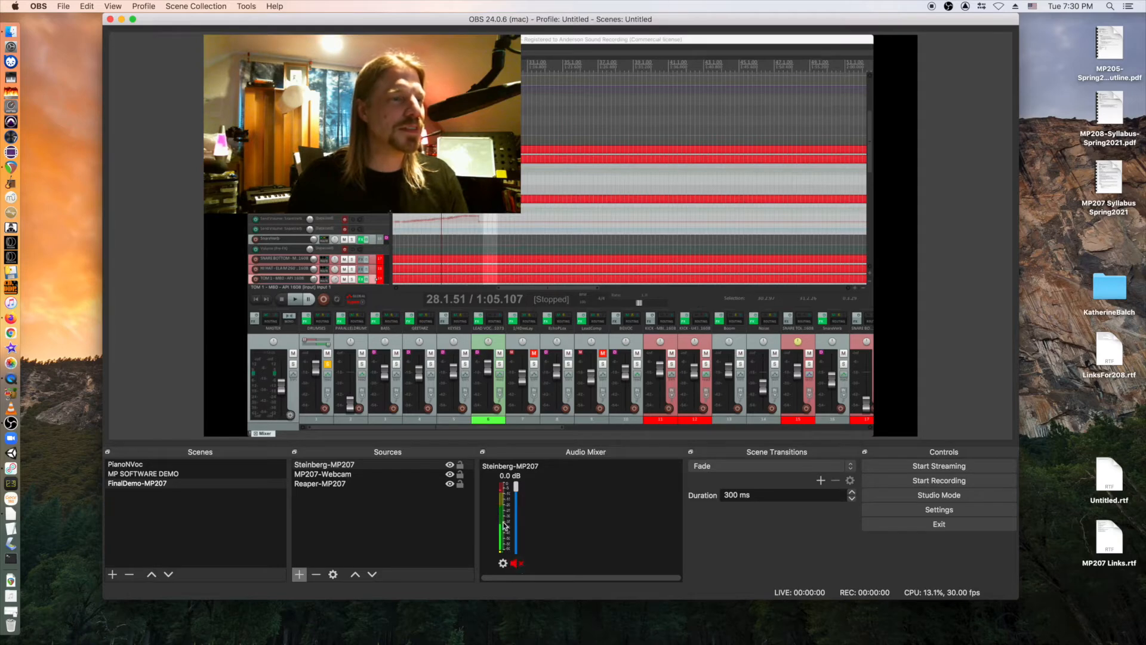
click(514, 564)
click(503, 563)
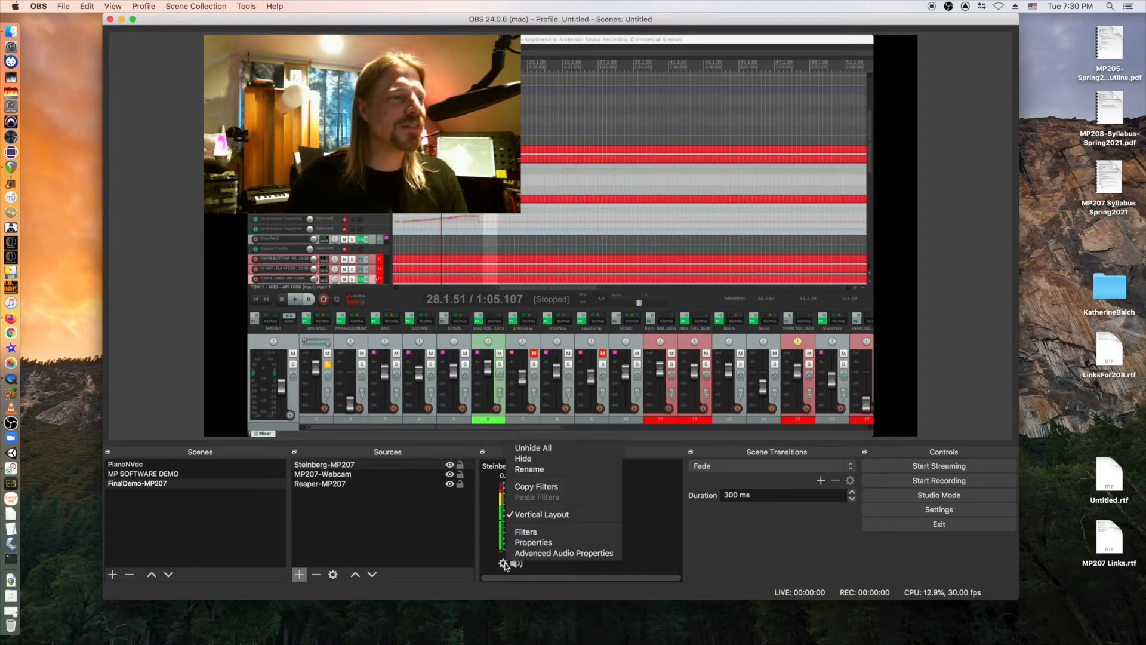
click(519, 554)
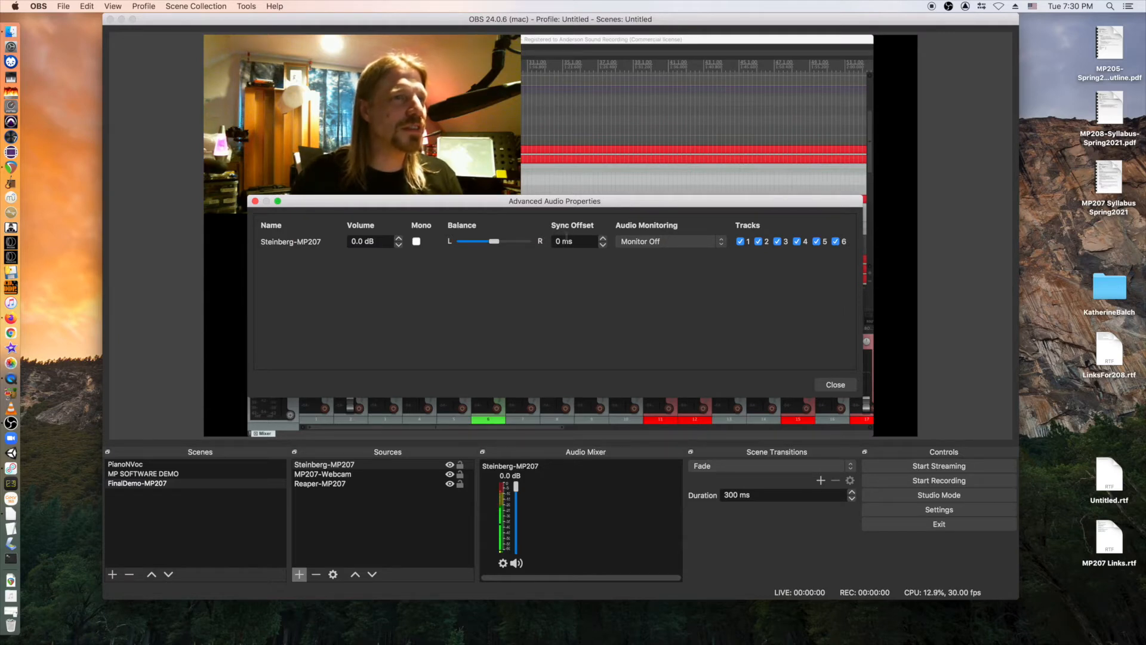
Leave audio monitoring off, enable Mono for Steinberg-MP207, and close Advanced Audio Properties.
click(722, 245)
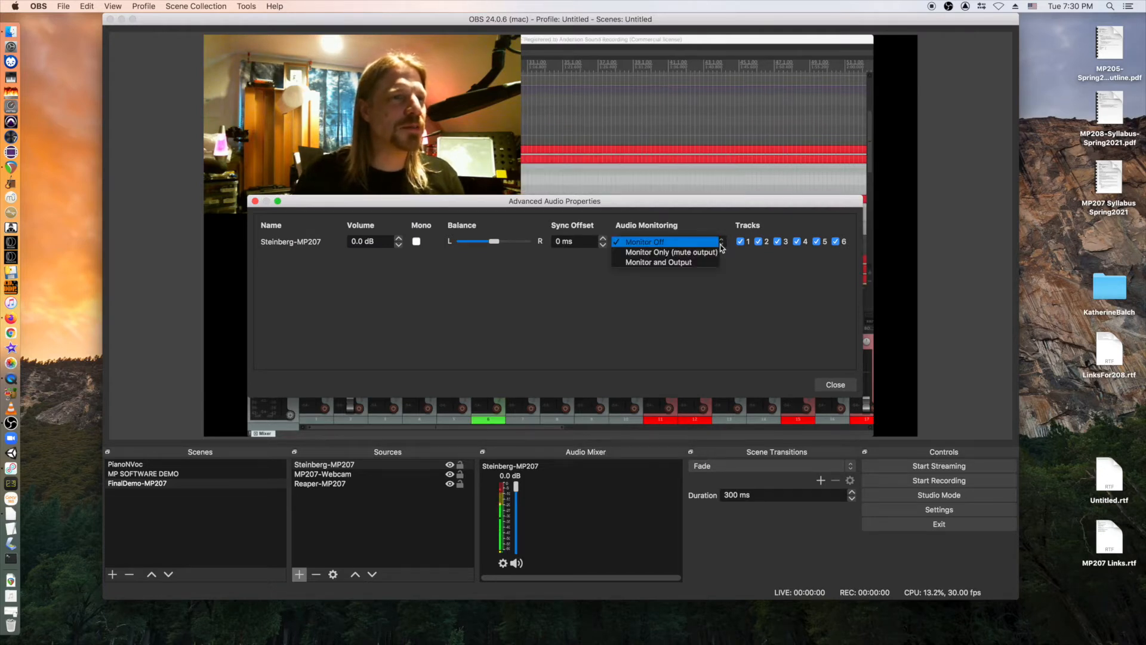
click(760, 271)
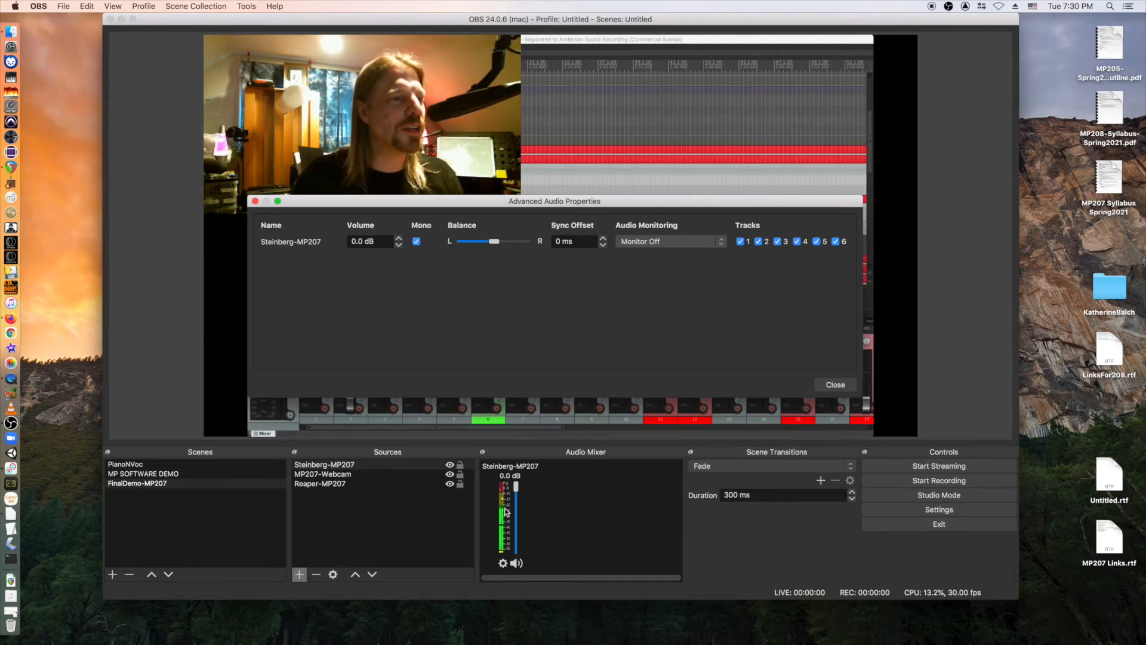
click(417, 241)
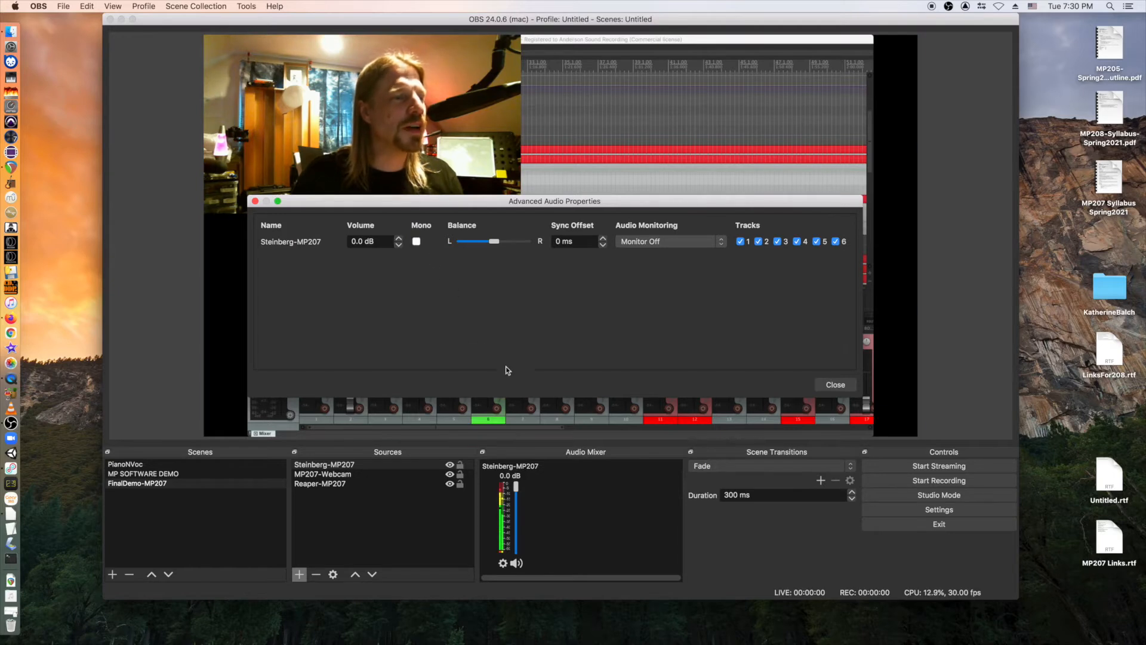
click(417, 242)
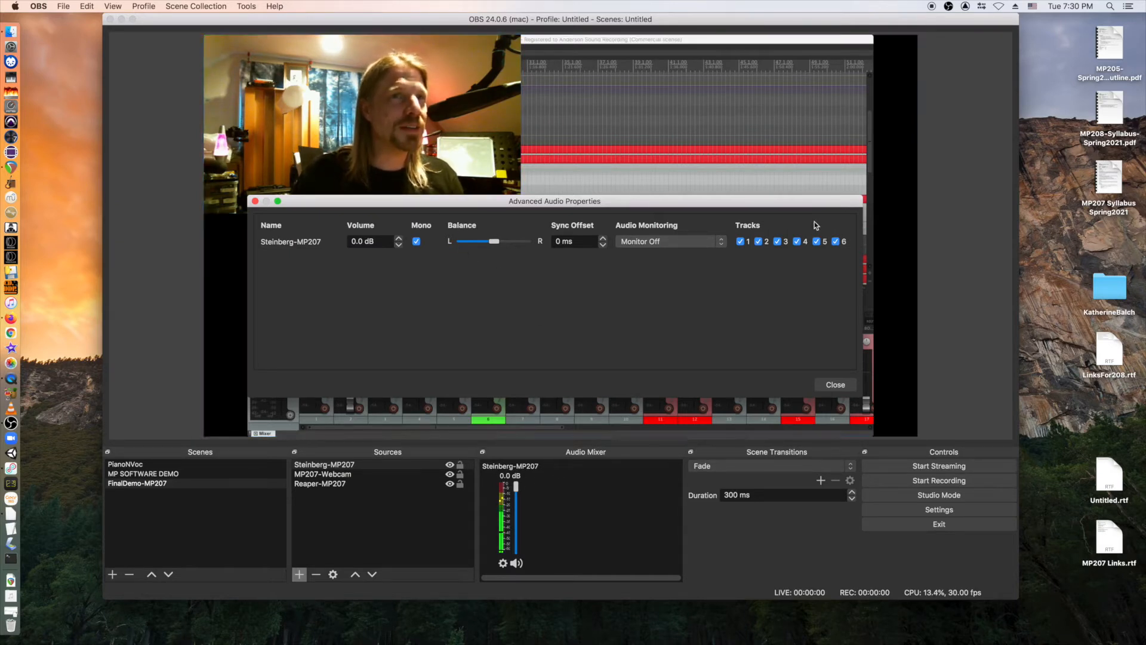
click(255, 201)
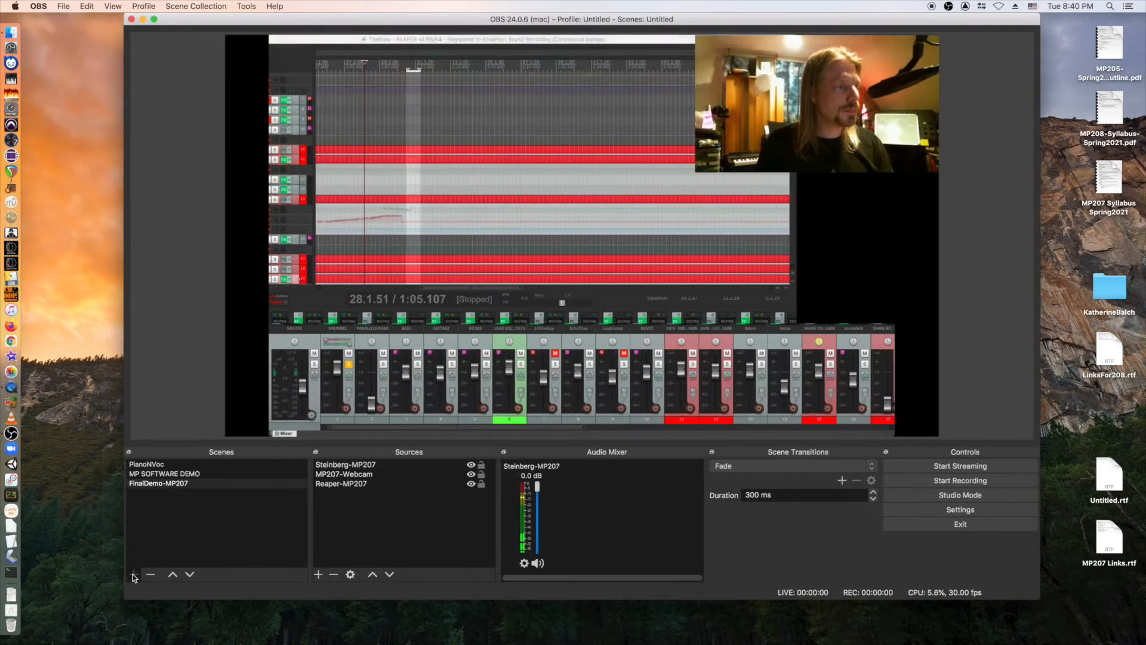
Add an empty scene called MP207-Title1 below FinalDemo-MP207.
click(134, 575)
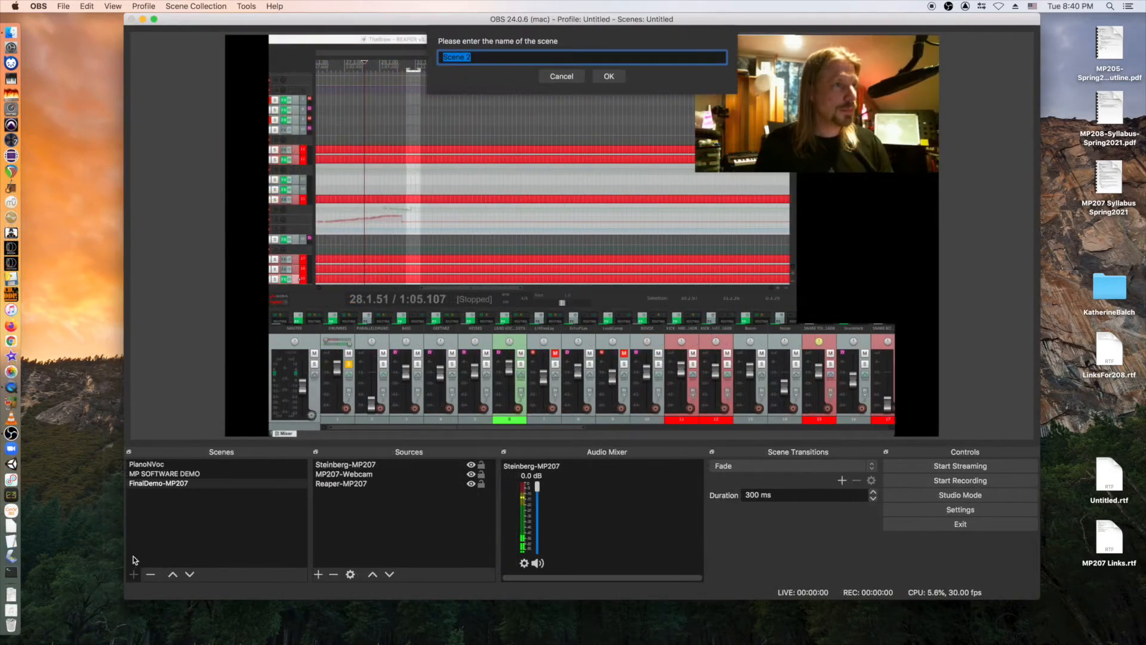
text(MP)
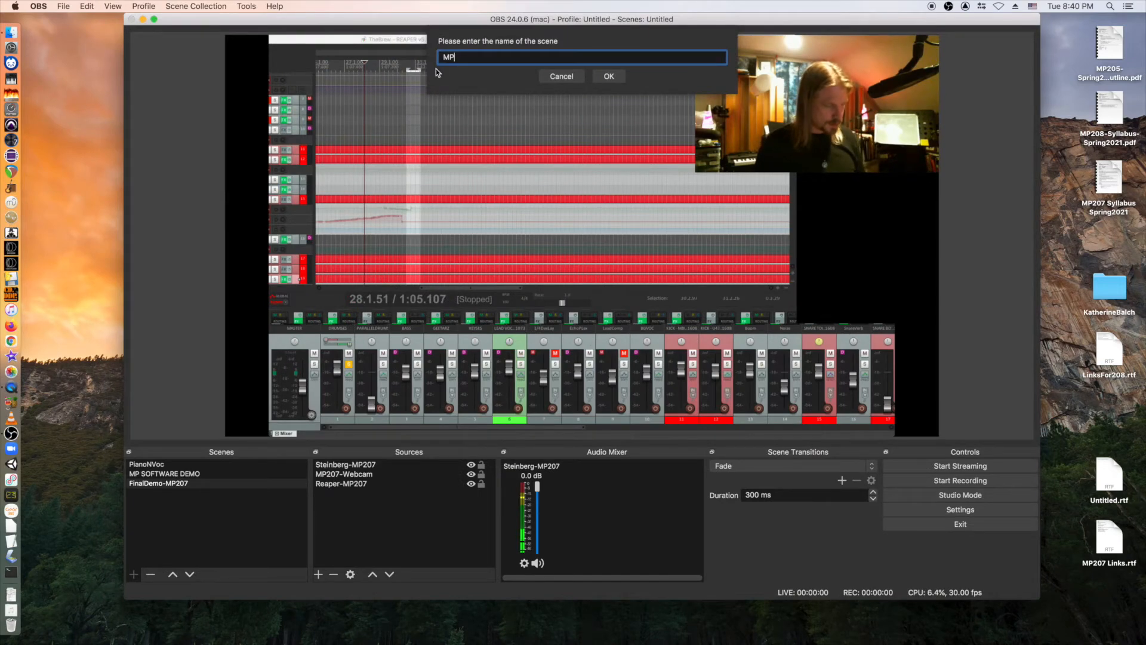
text(207-Title)
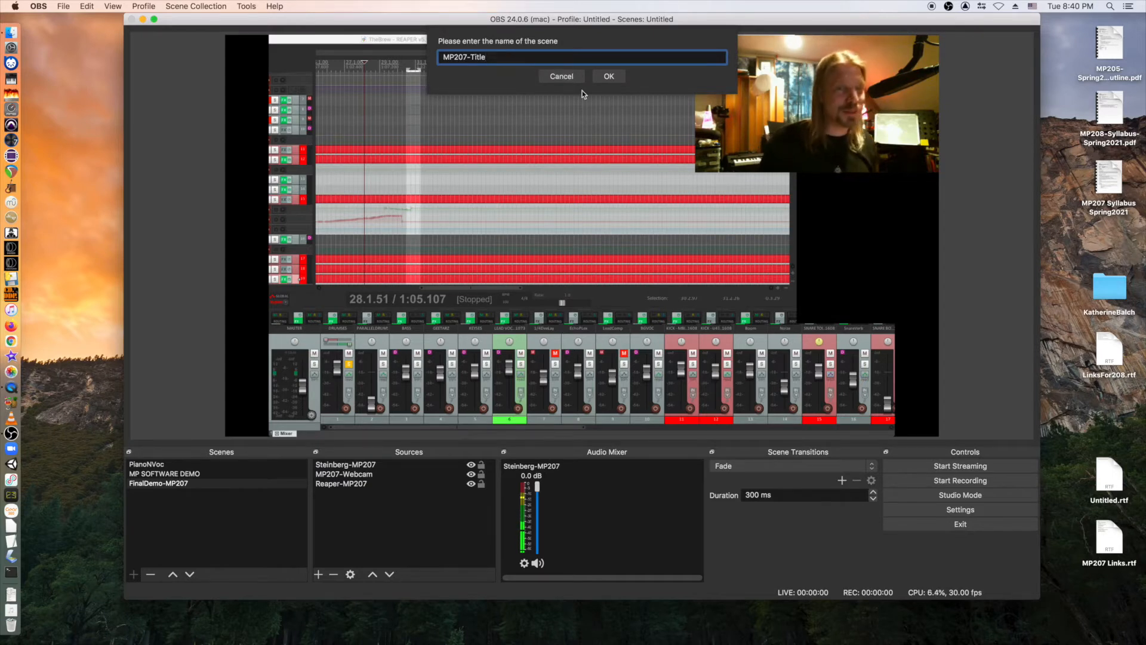
text(1)
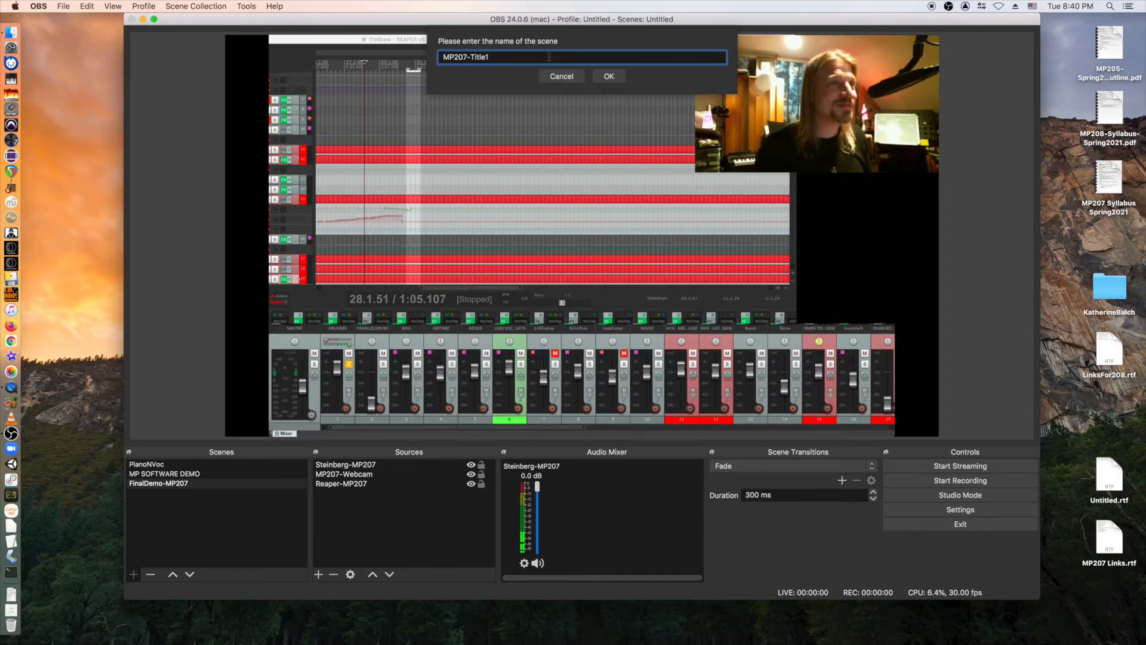
click(617, 78)
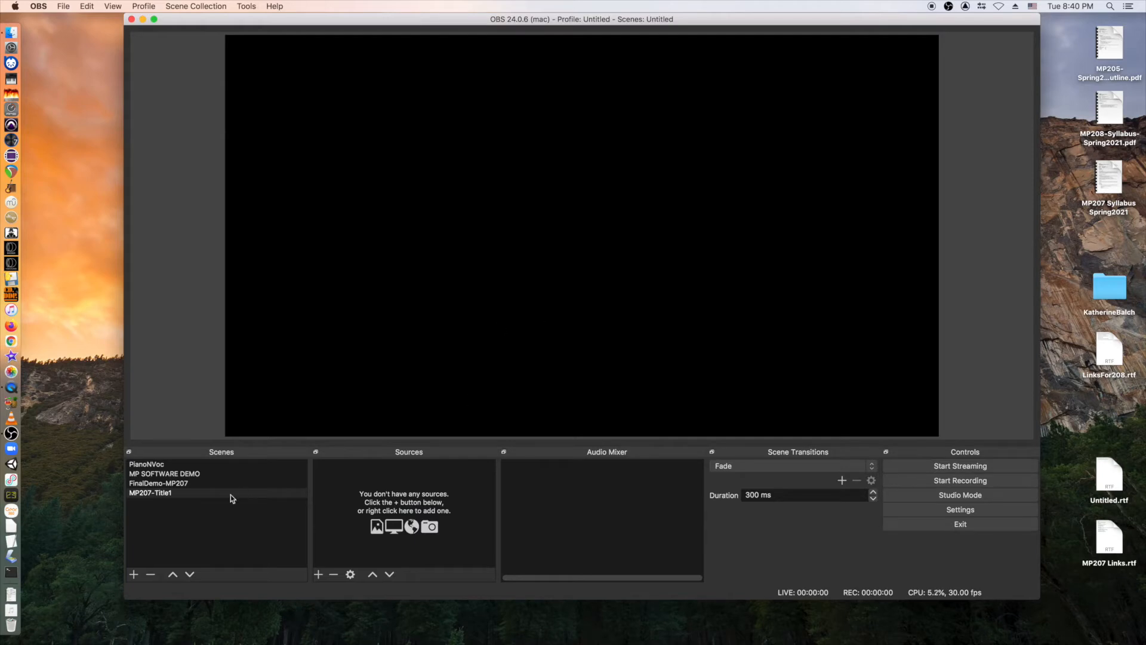
Add a text source Title3 to MP207-Title1 reading 'My First Title'.
click(319, 574)
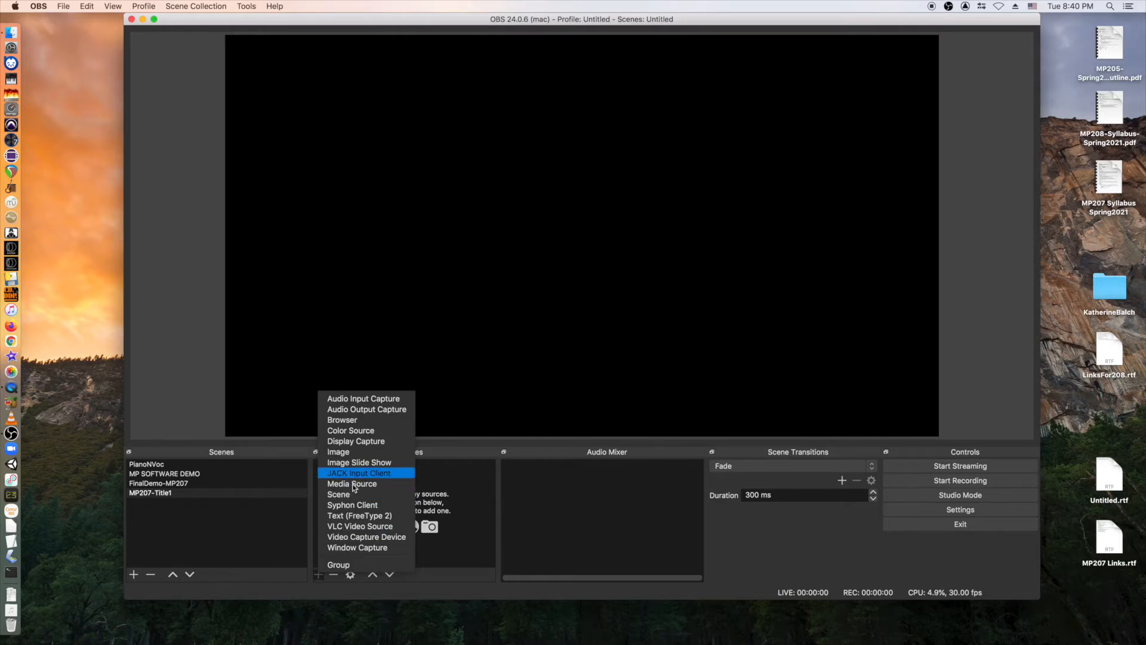
click(355, 516)
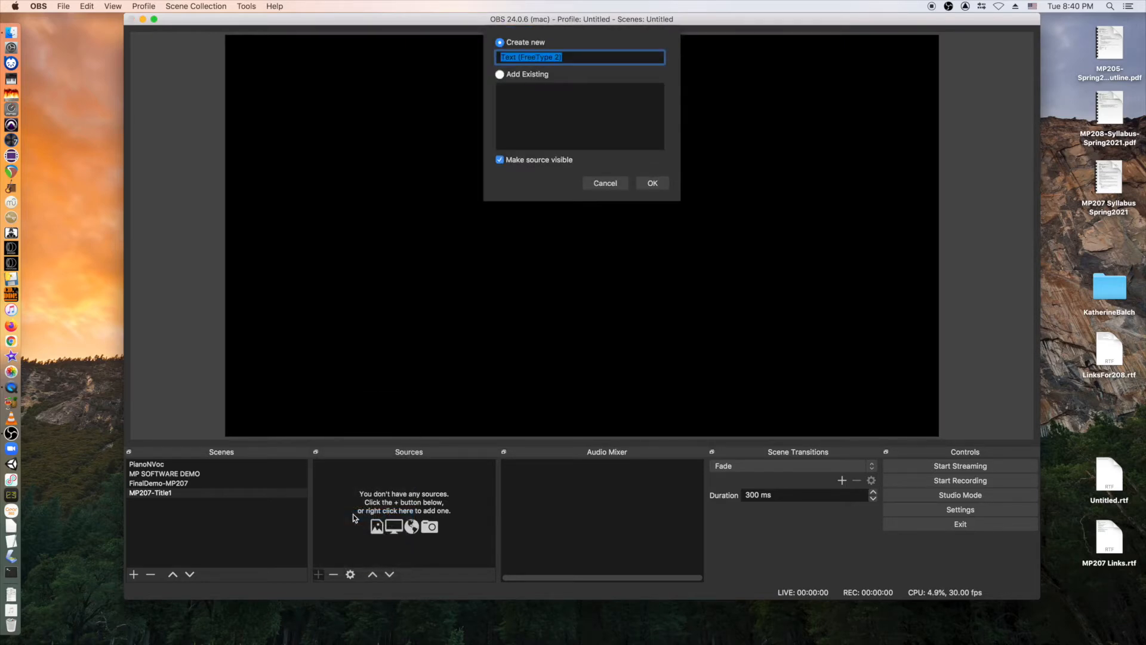
text(Title3)
key(Return)
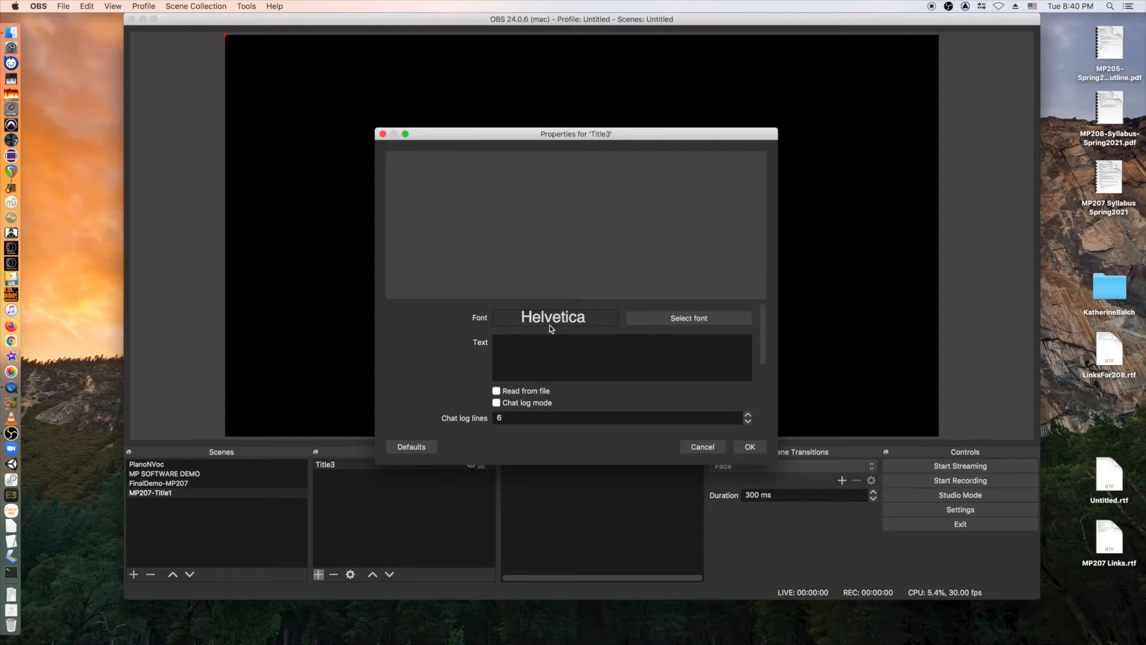
text(My First )
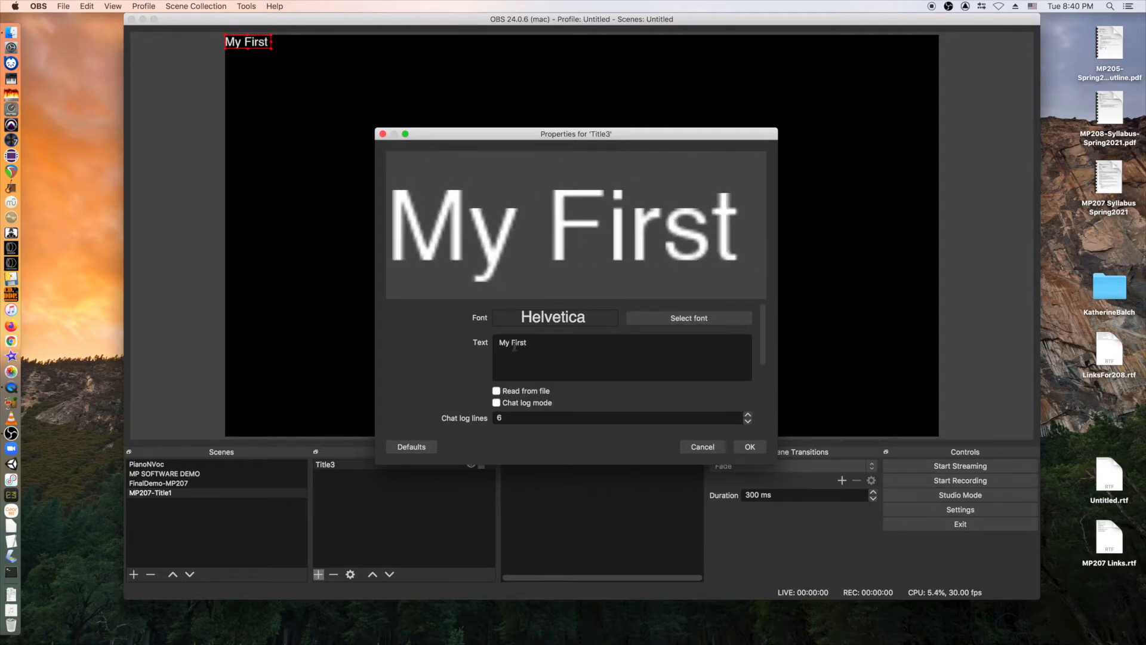
text(Title)
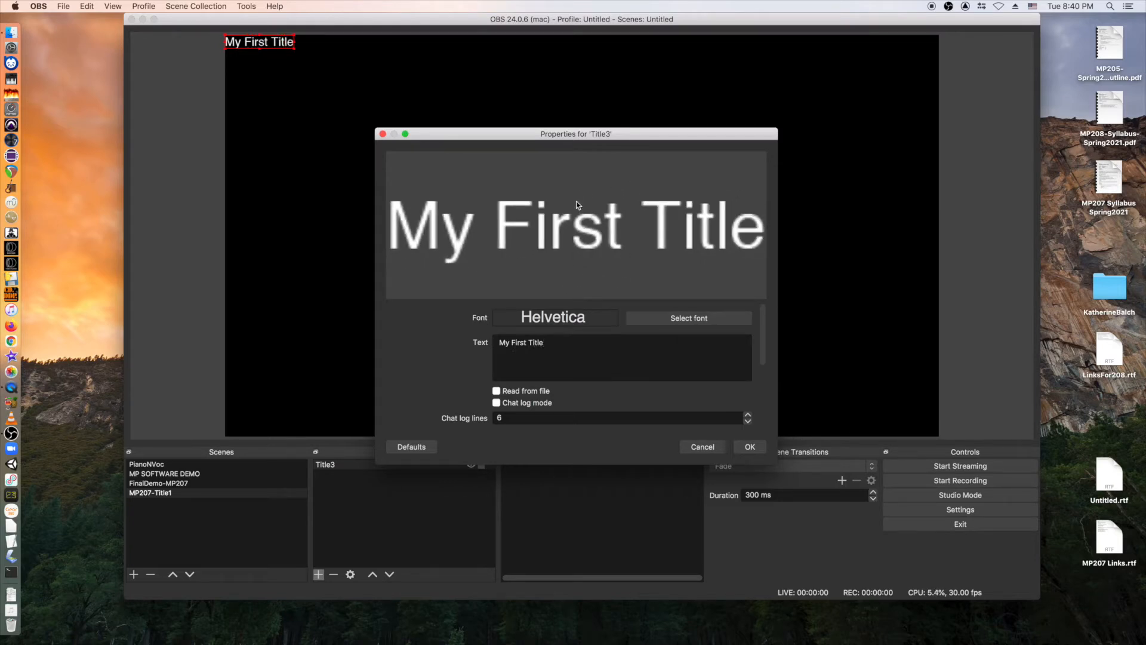
Set the title font to Heiti TC Light in regular style and confirm.
click(684, 319)
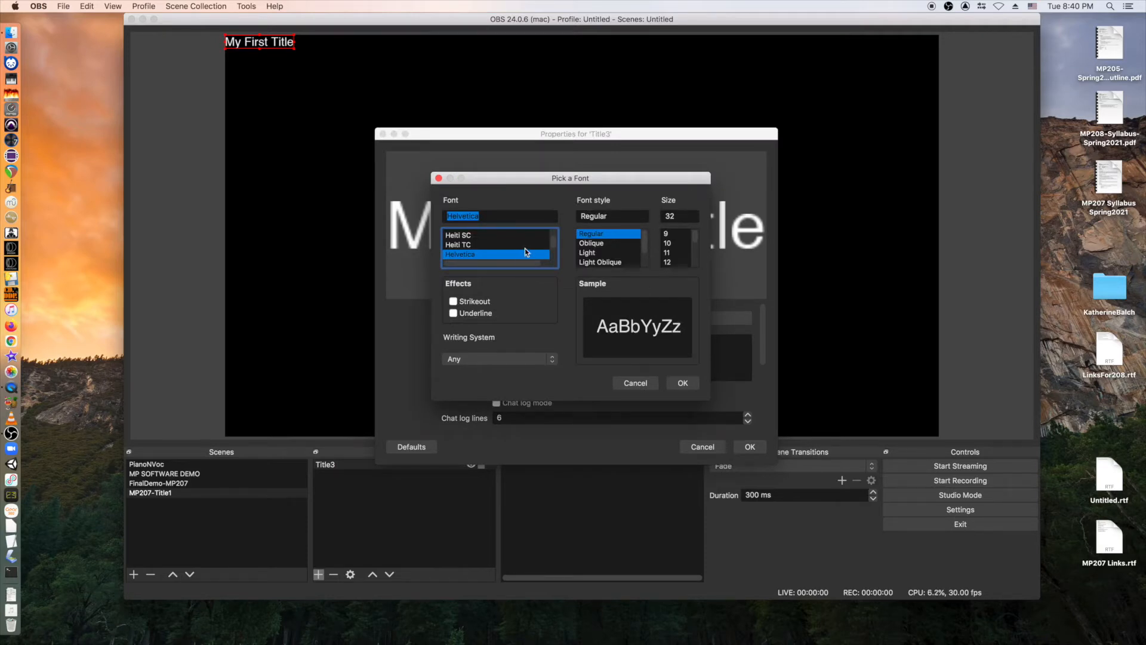
click(596, 244)
click(596, 235)
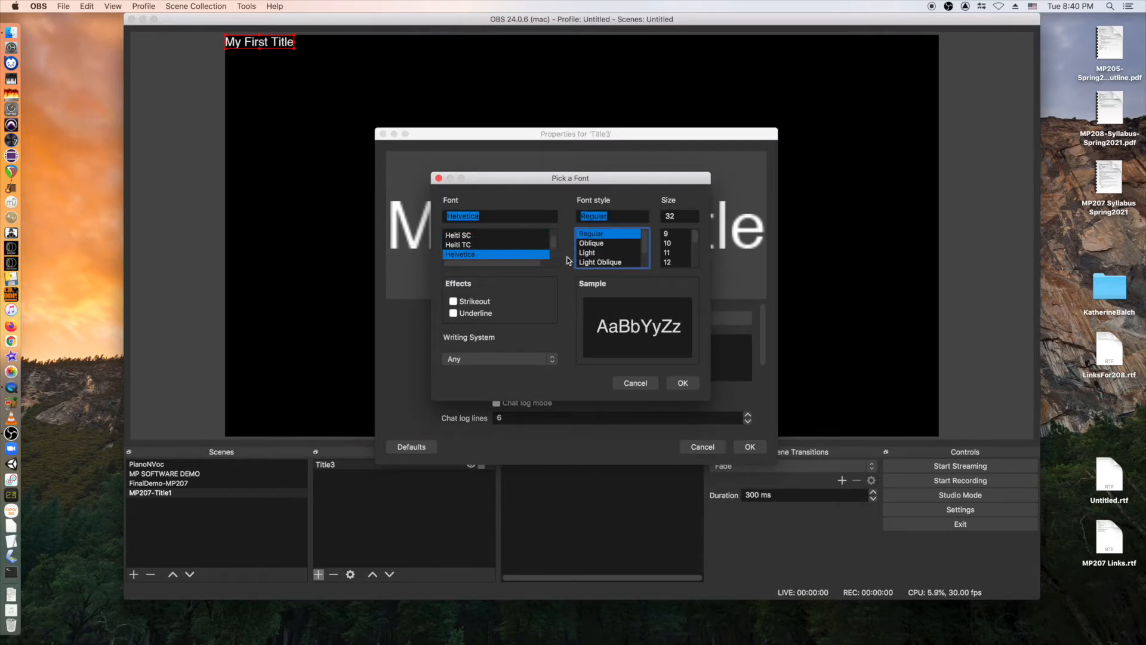
click(453, 313)
click(454, 313)
click(453, 301)
click(454, 301)
click(461, 245)
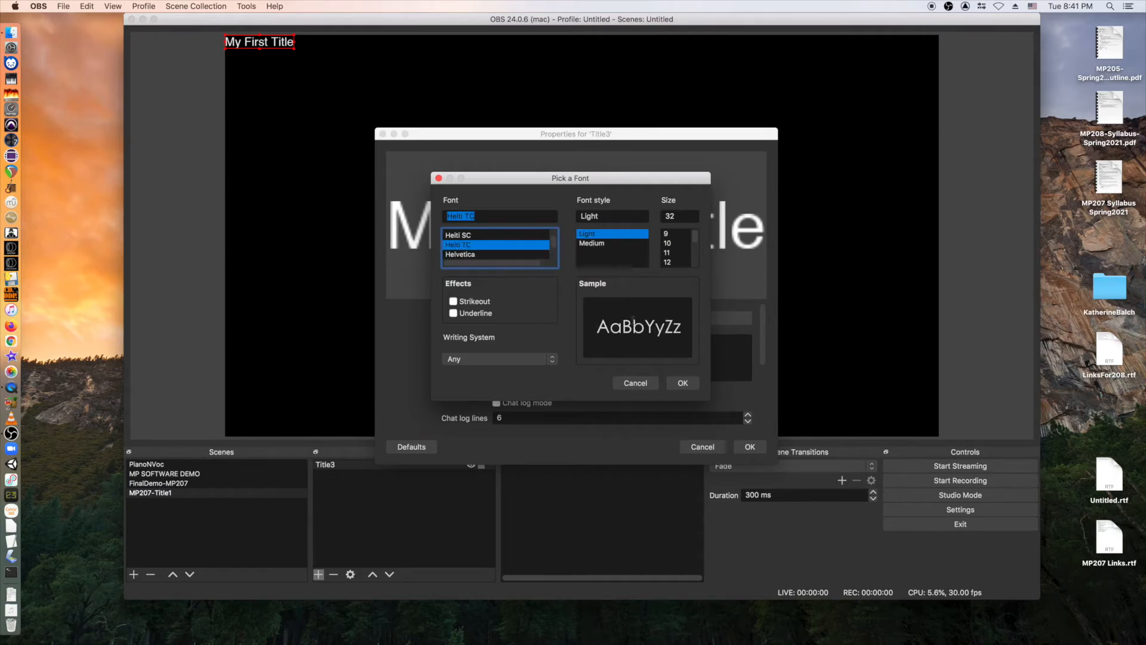
click(683, 383)
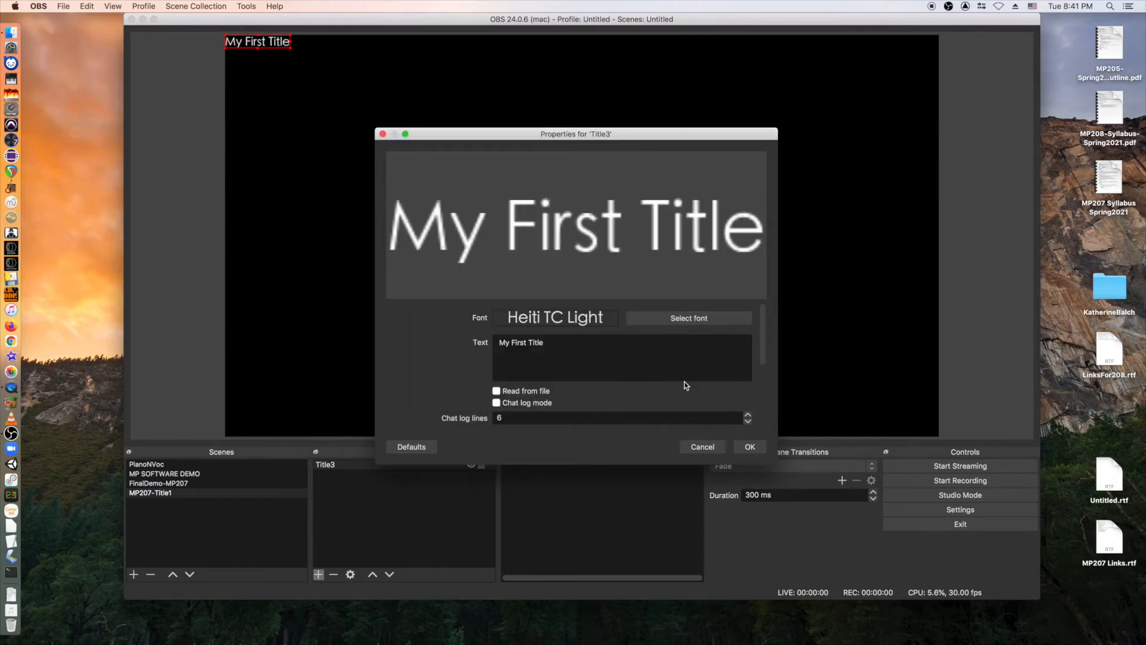
click(751, 447)
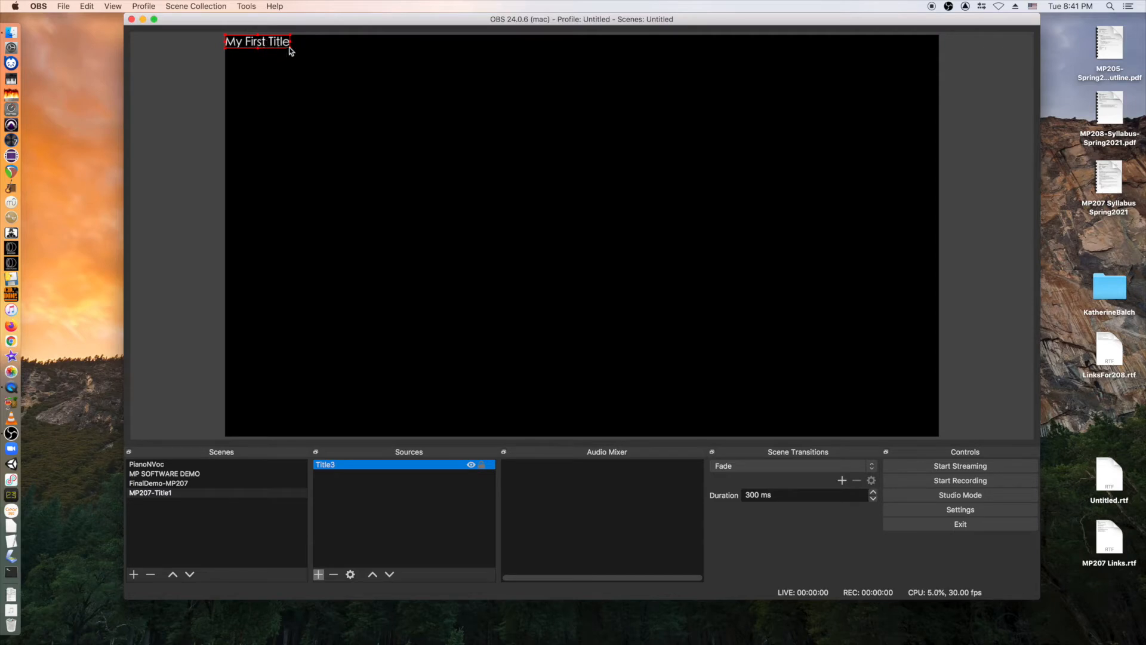
Enlarge the title, stretch it to screen, then shrink it to a smaller size.
drag(289, 48, 378, 69)
right_click(323, 54)
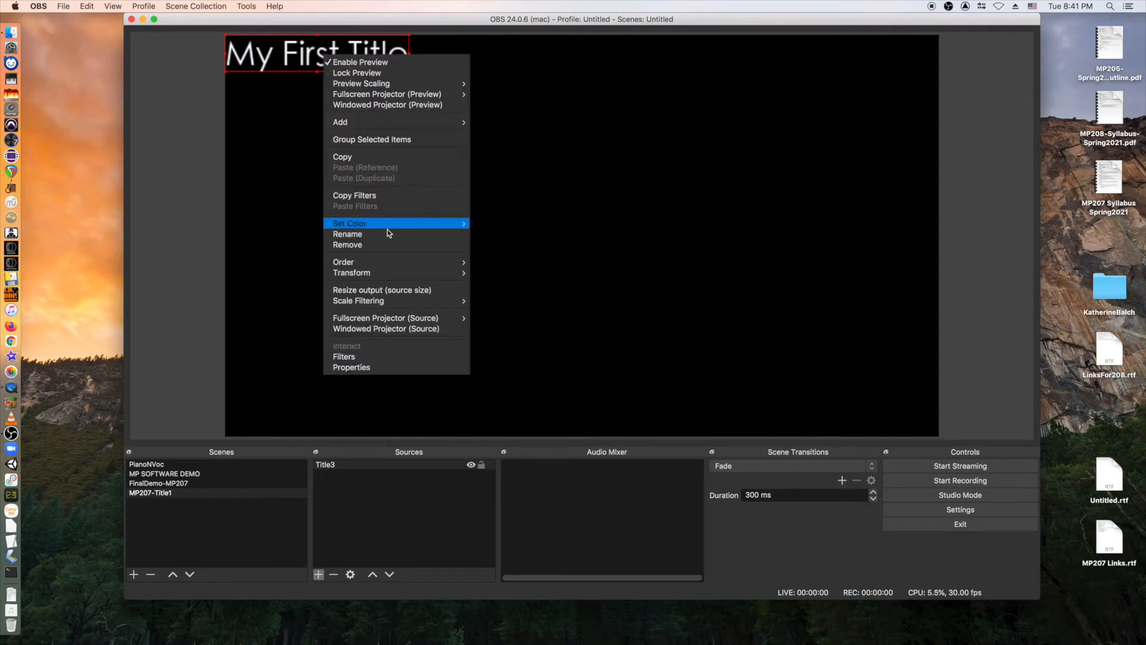
mouse_move(392, 271)
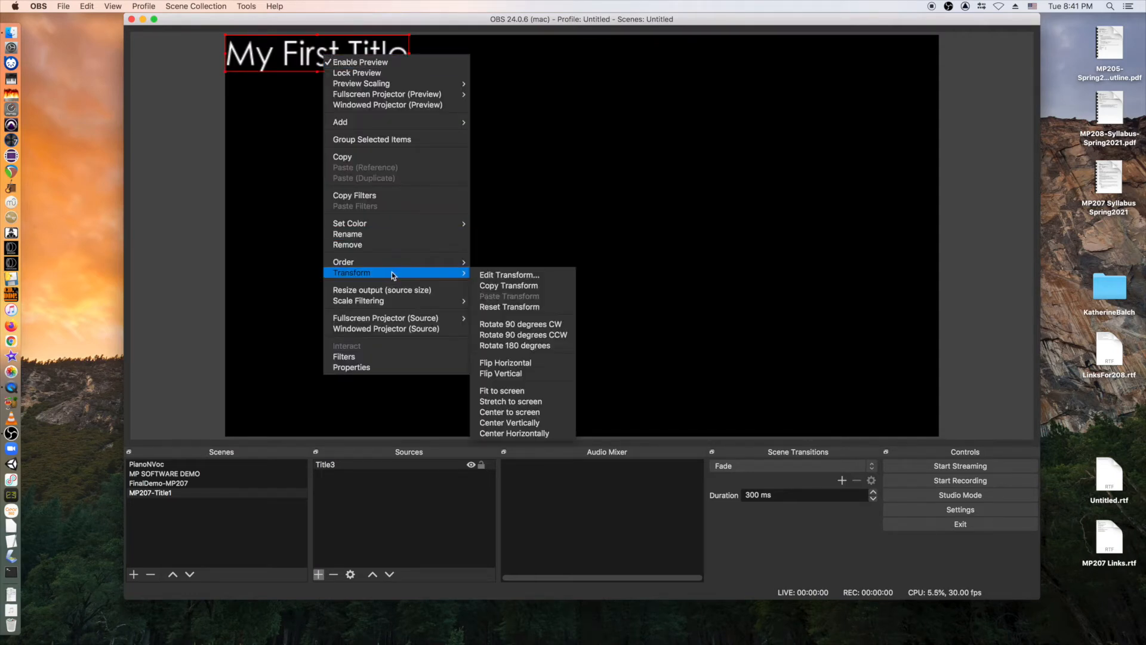
click(543, 400)
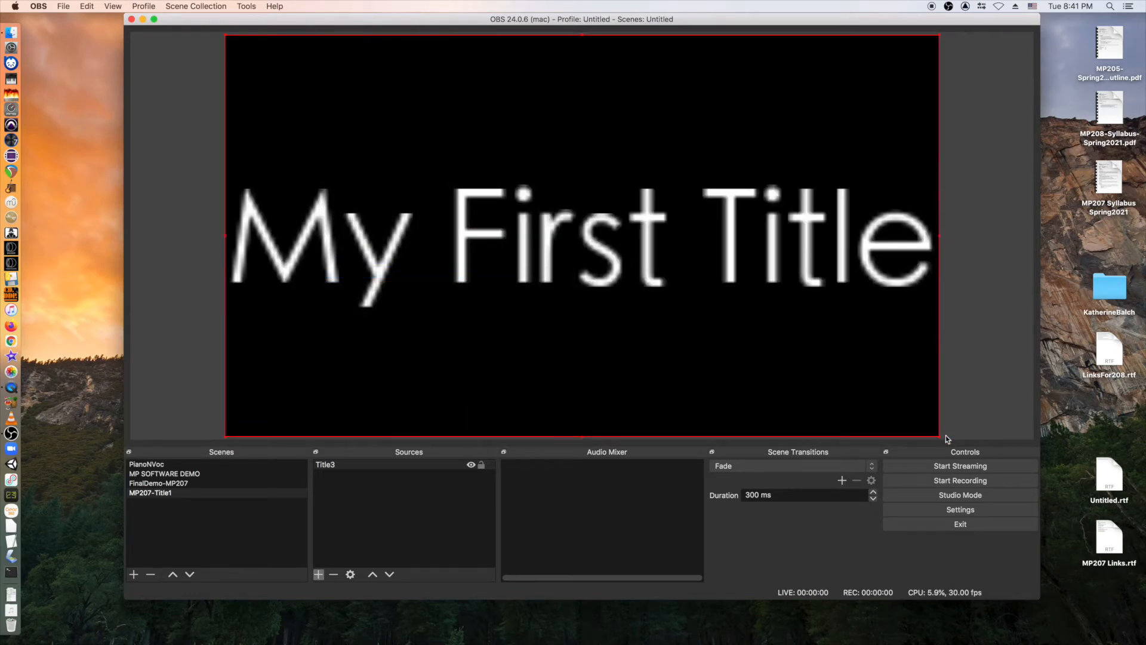
drag(938, 436, 449, 110)
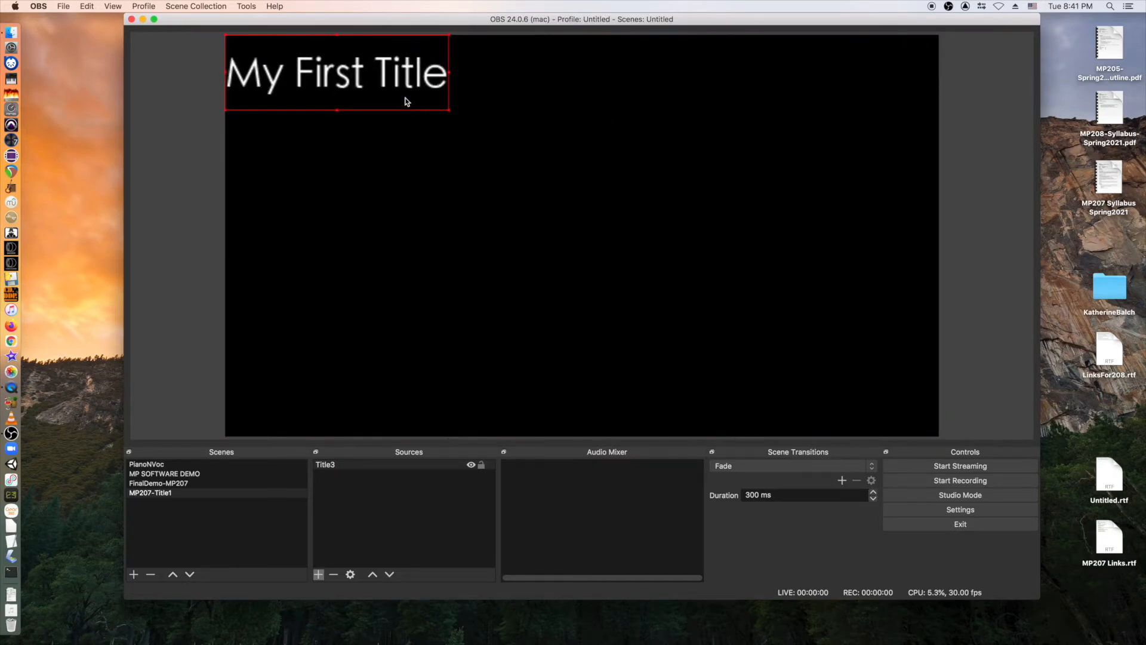
Centre the title horizontally and vertically, then move it down and left.
right_click(405, 101)
mouse_move(445, 318)
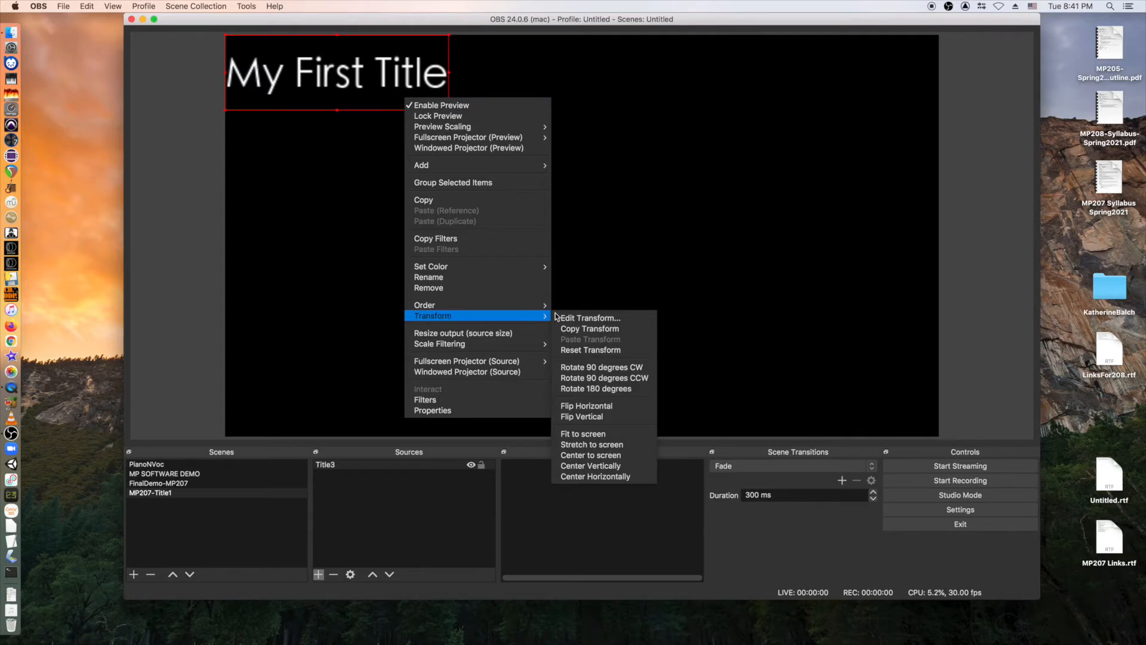
click(604, 475)
right_click(604, 78)
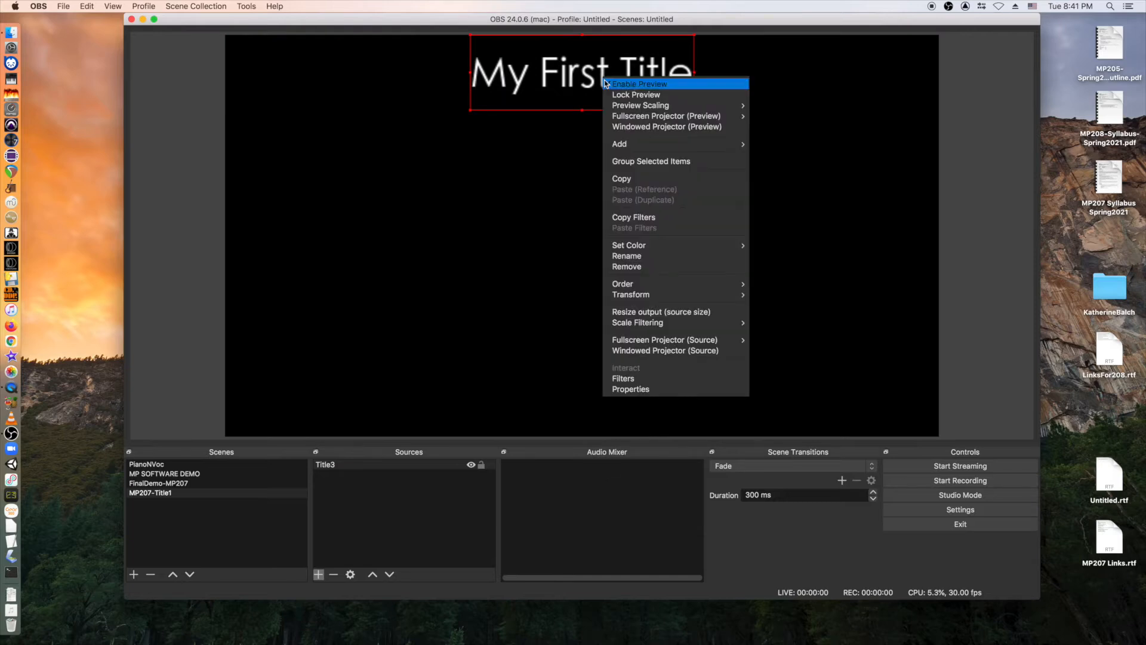
mouse_move(677, 295)
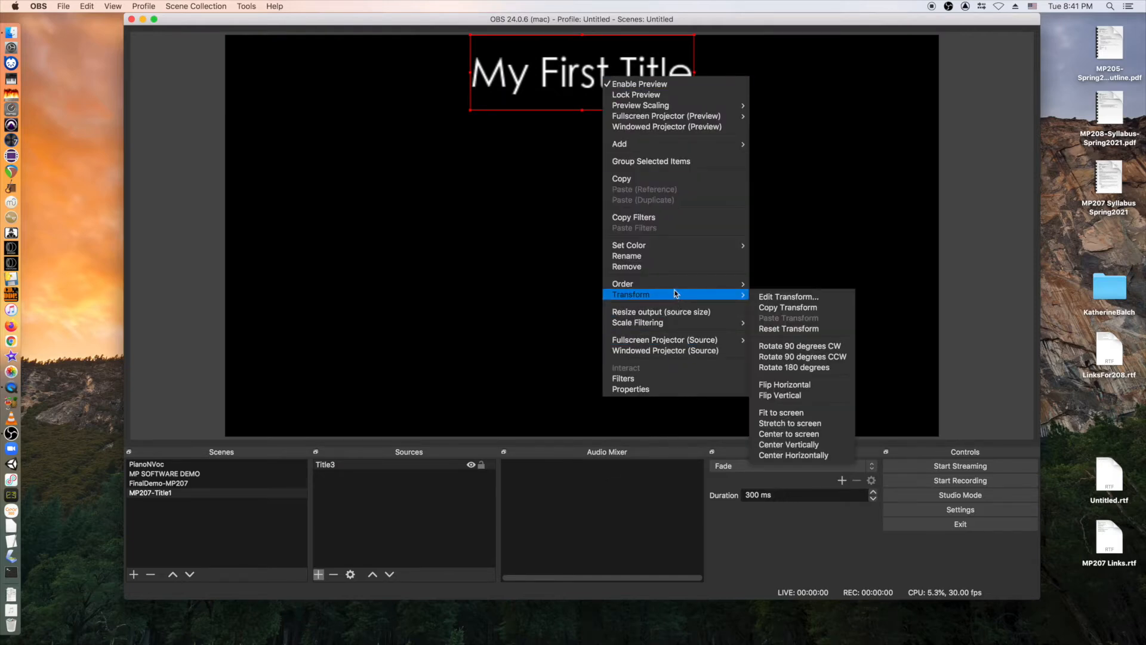
click(797, 444)
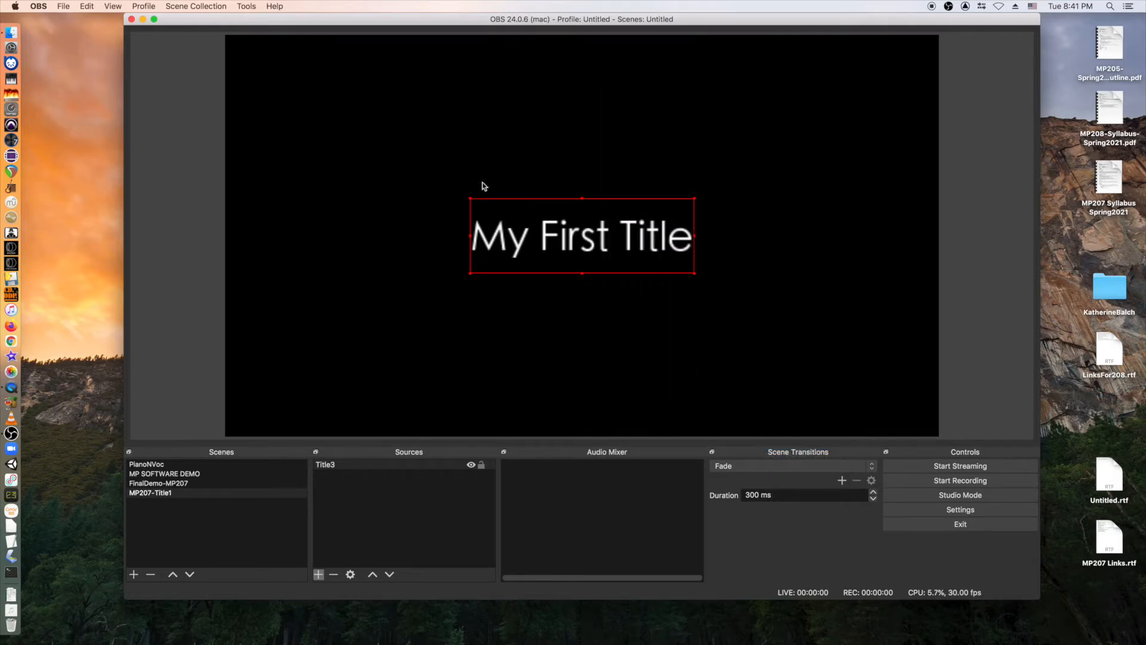
drag(554, 249, 384, 340)
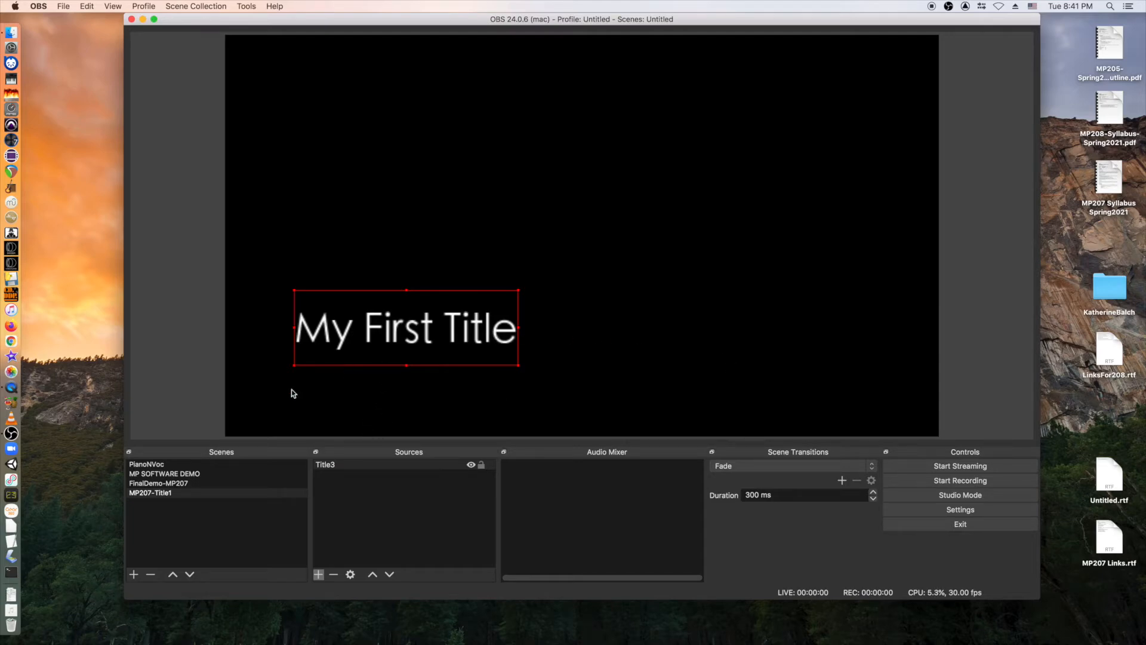
click(169, 484)
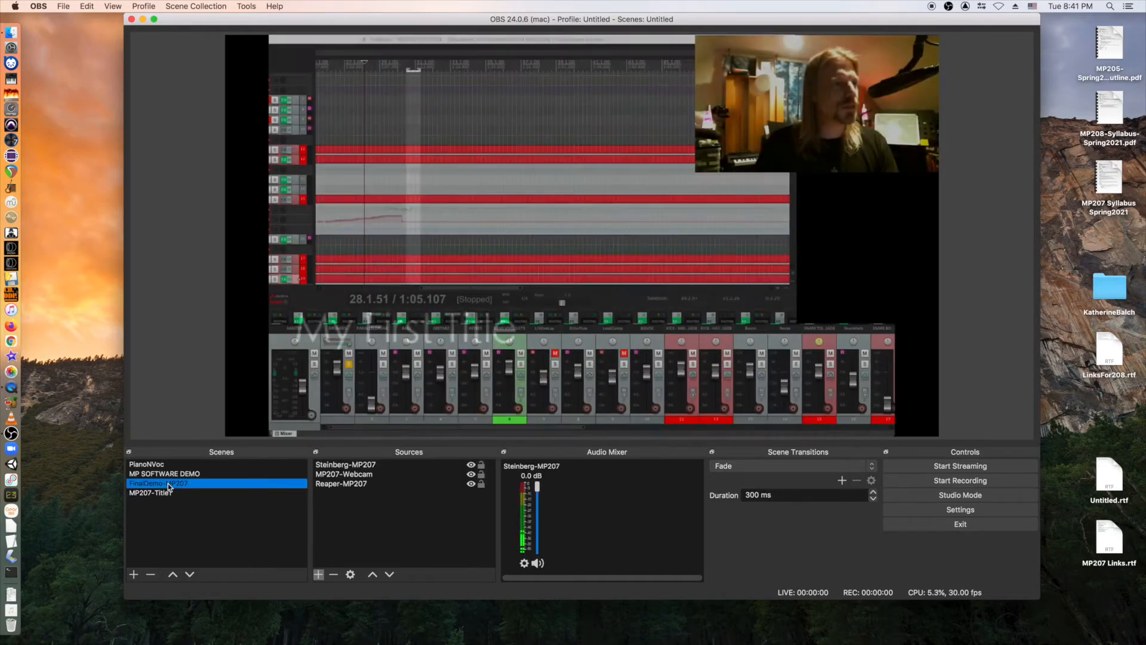
key(Down)
click(168, 485)
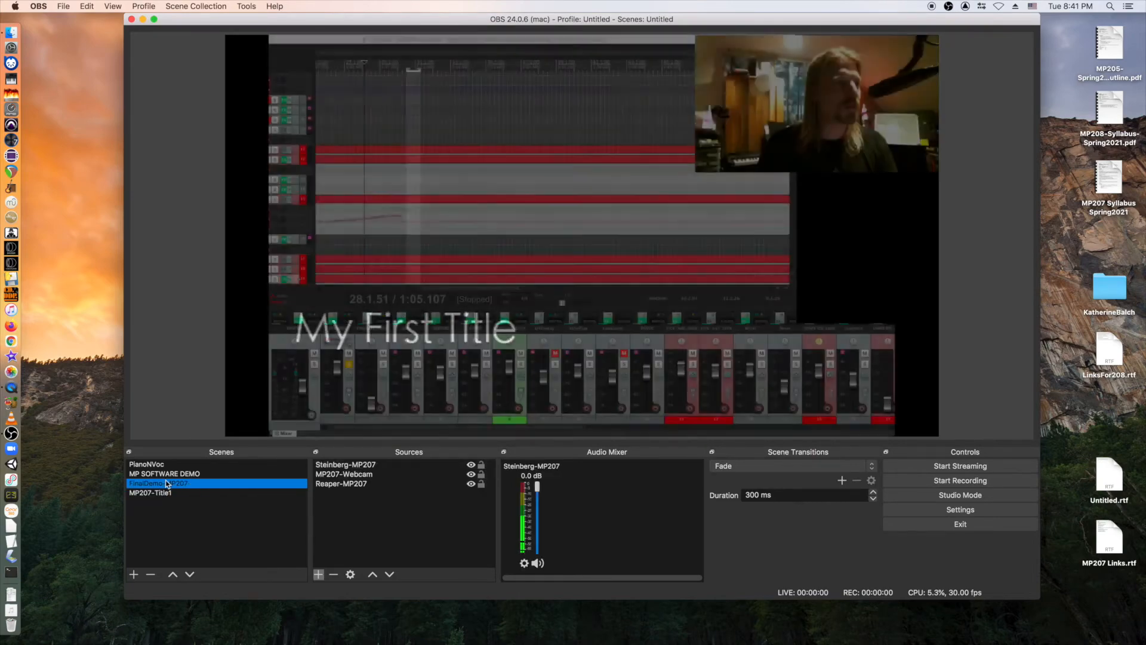
key(Down)
click(168, 485)
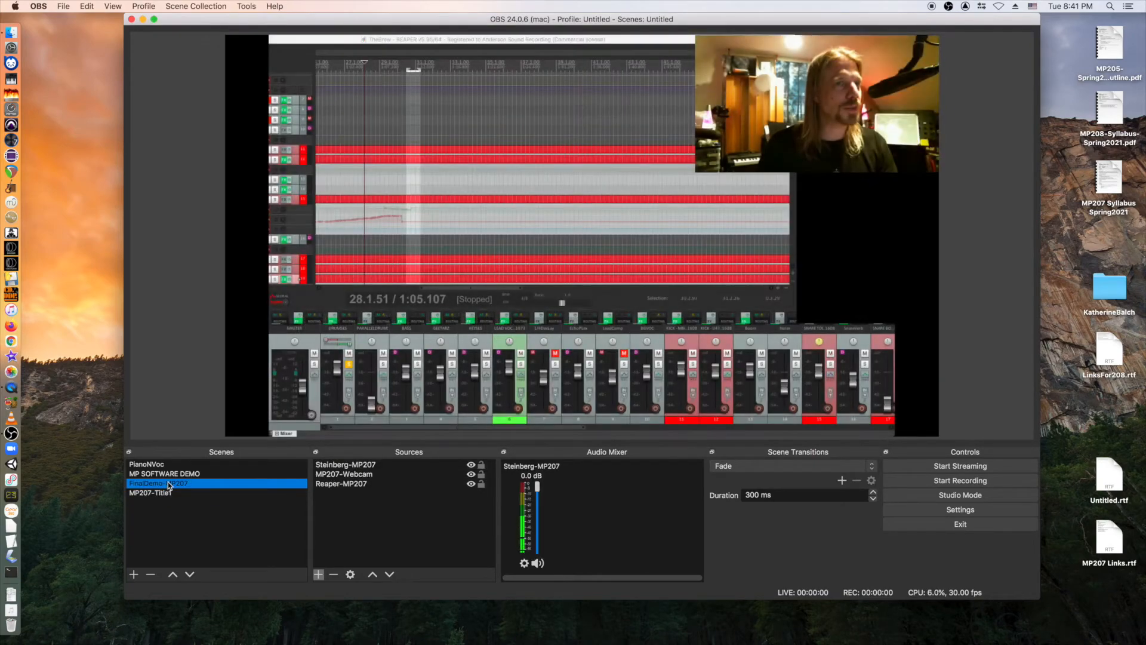
click(168, 491)
click(167, 484)
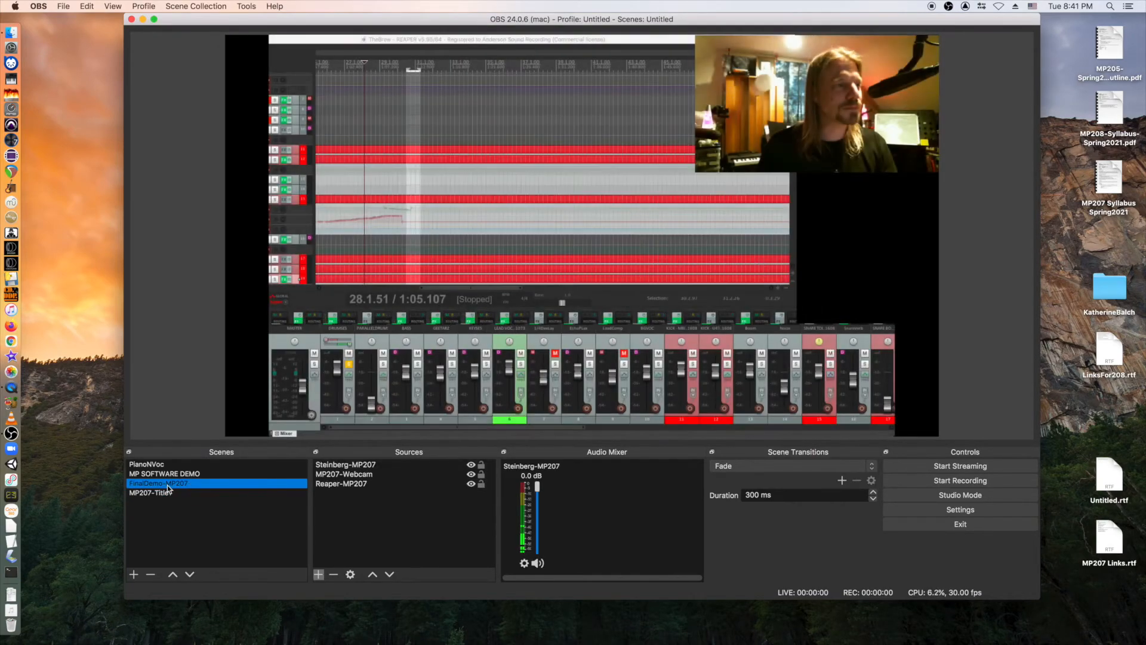
click(168, 492)
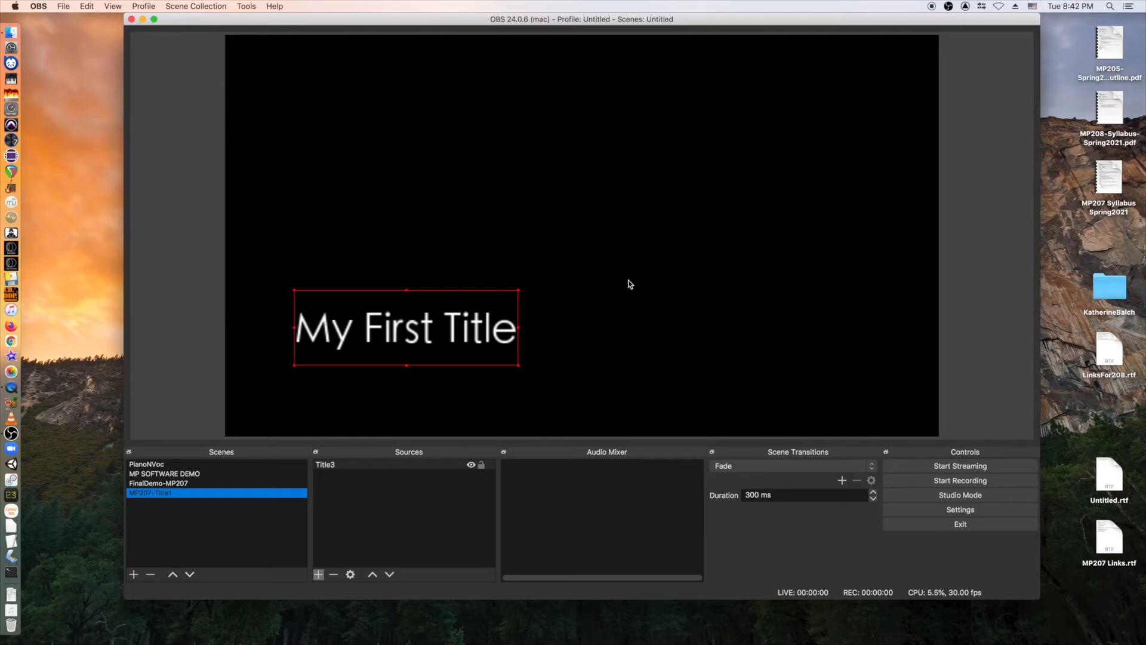
Add an Image source loading StainedGlass.JPG from Pictures > BCMS Pics.
click(318, 575)
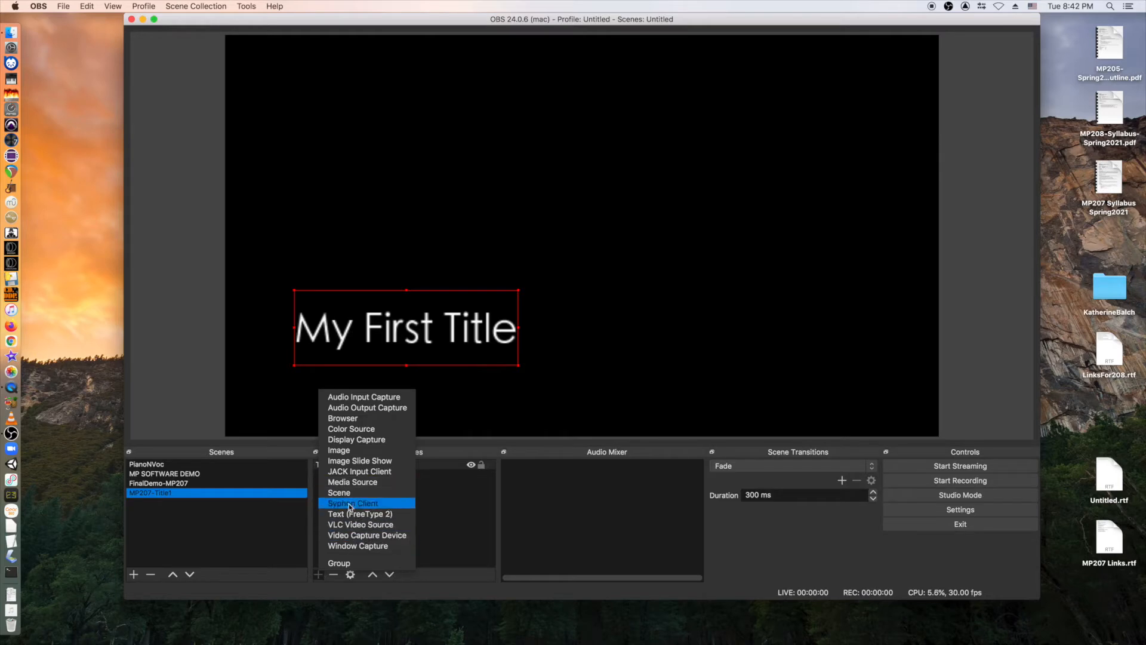
click(356, 451)
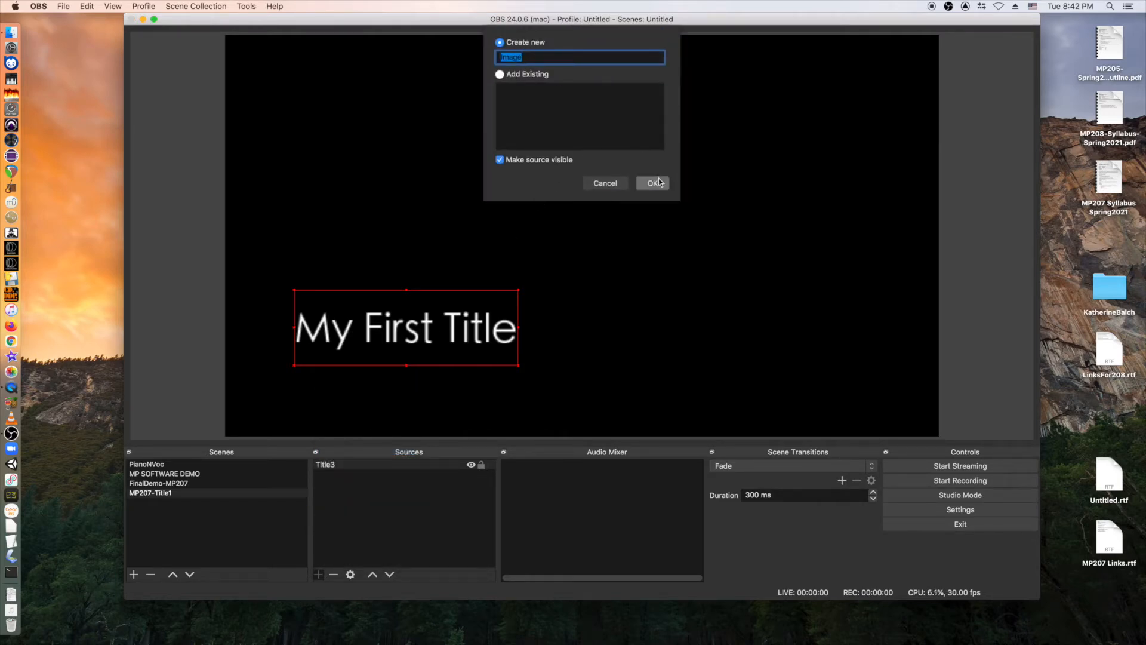
click(653, 184)
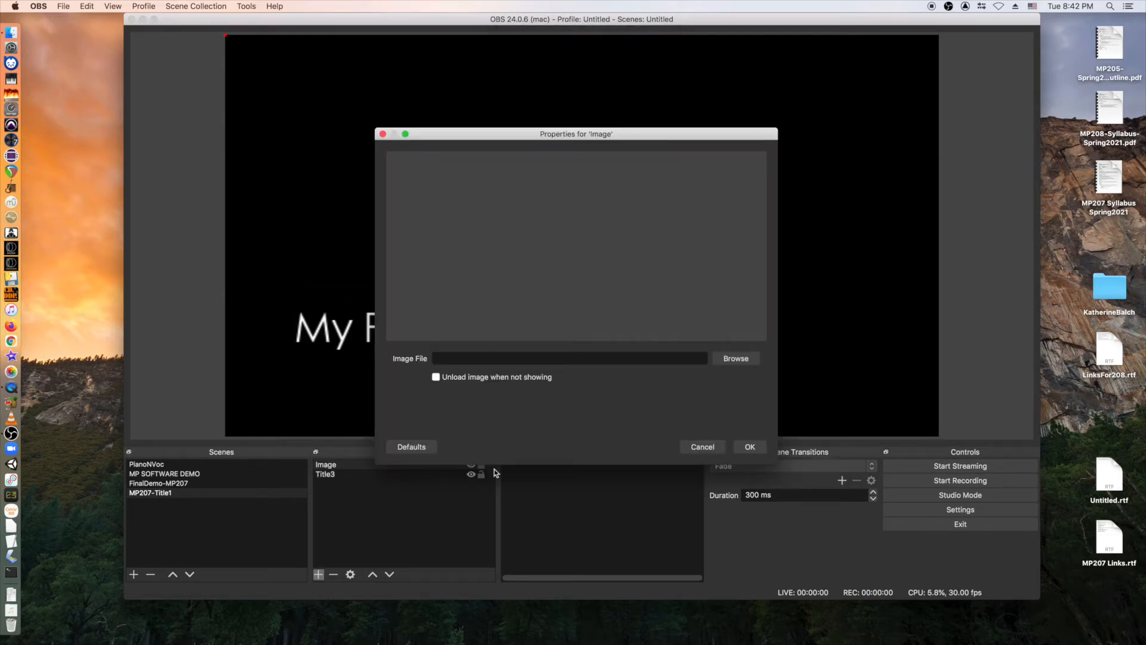
click(735, 358)
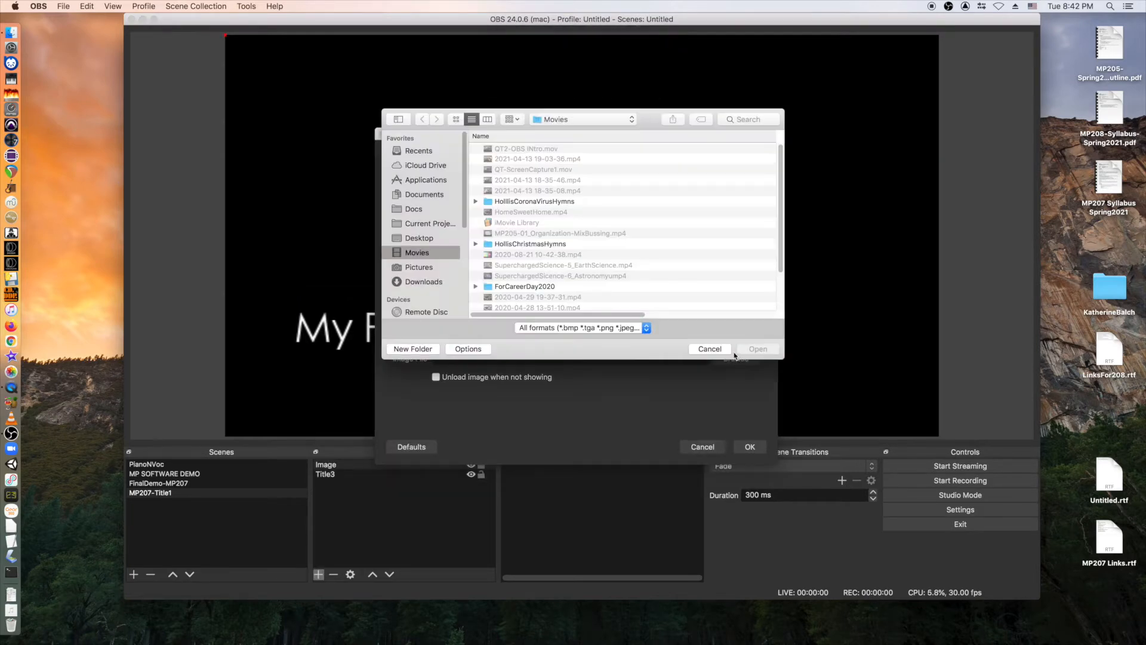
click(428, 267)
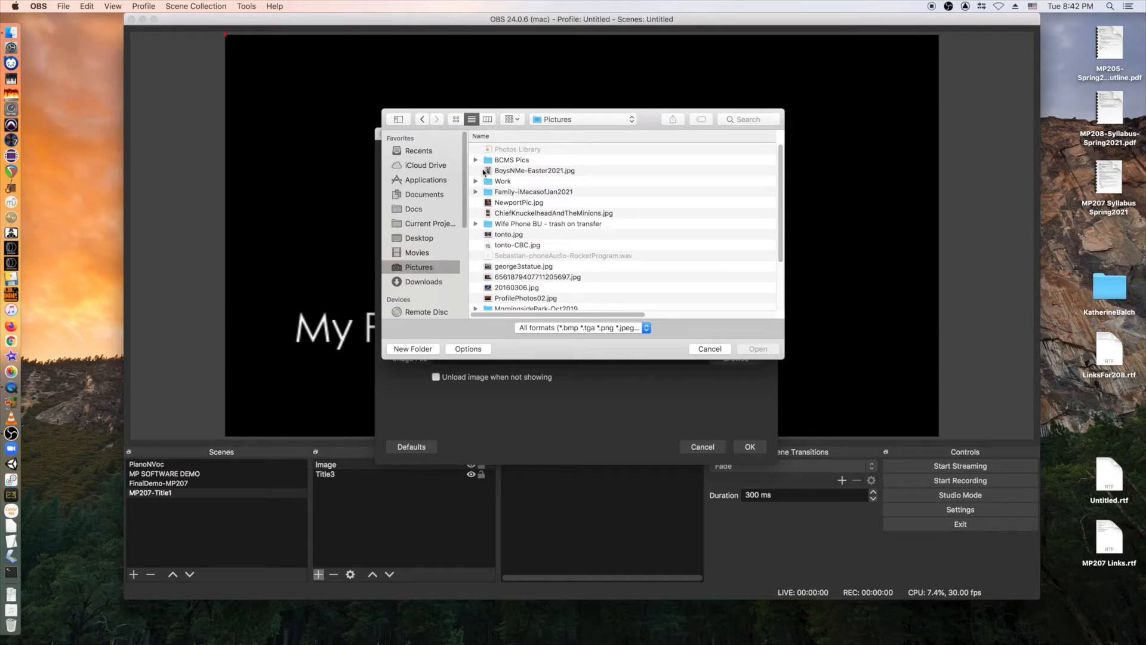
double_click(512, 160)
double_click(516, 150)
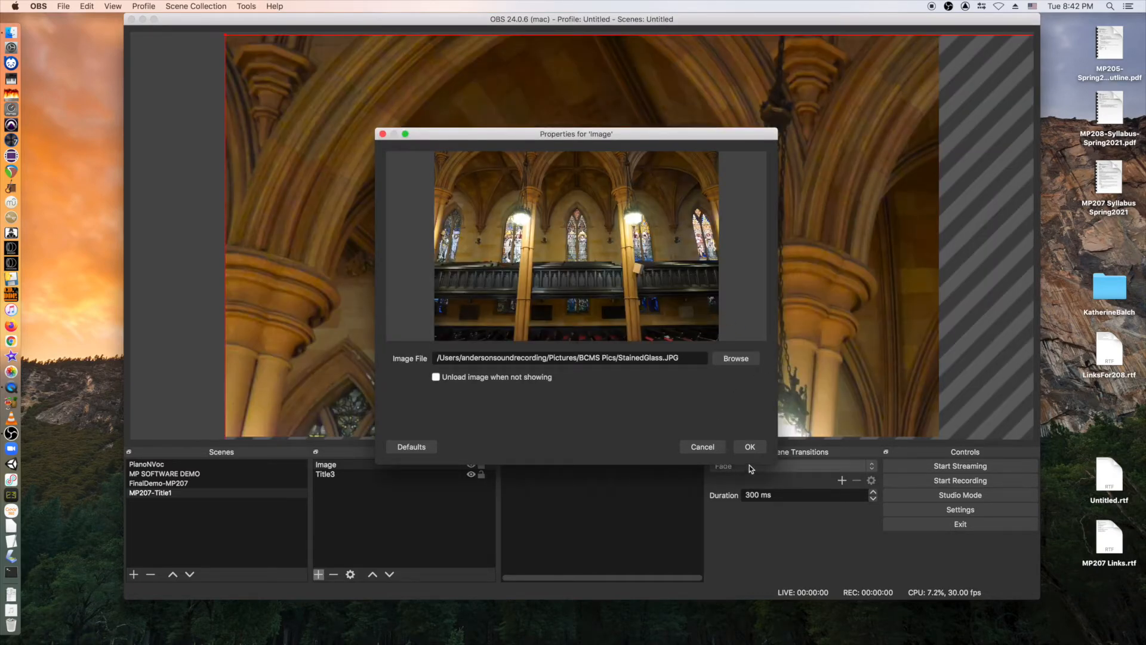
click(750, 448)
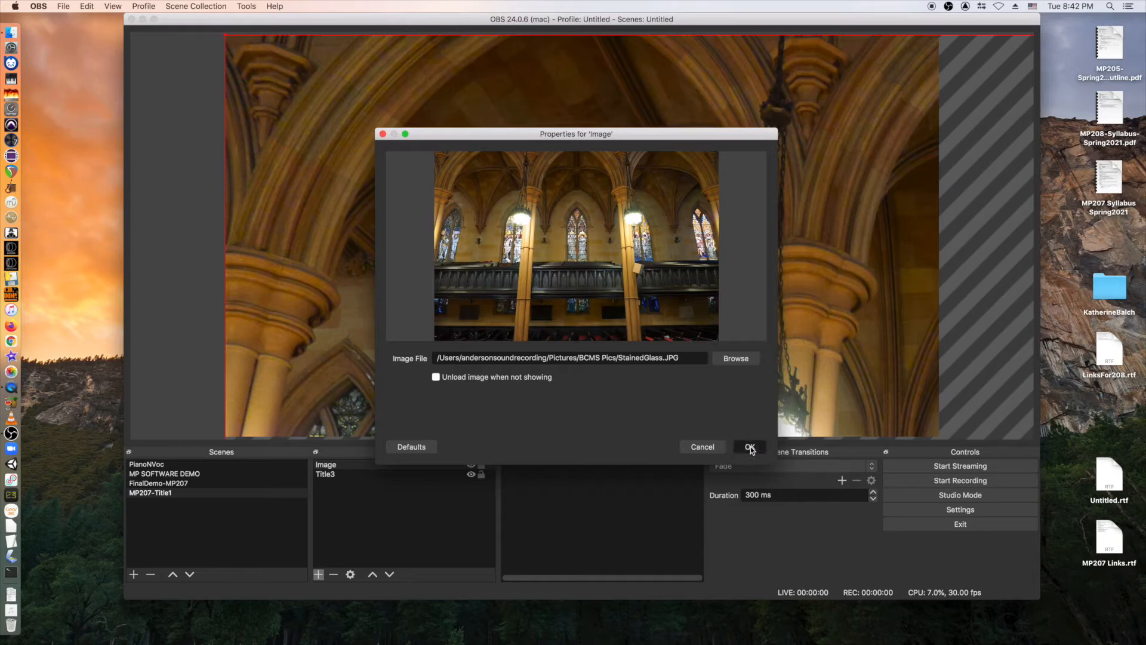
Fit the stained-glass image to the canvas.
right_click(586, 285)
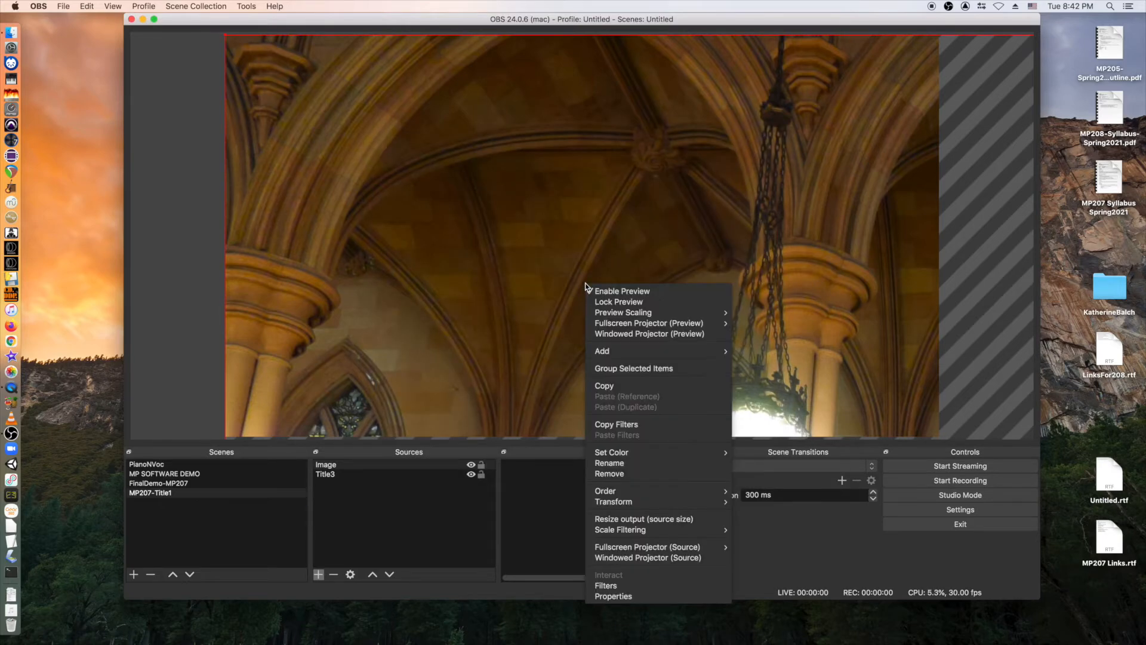
mouse_move(624, 501)
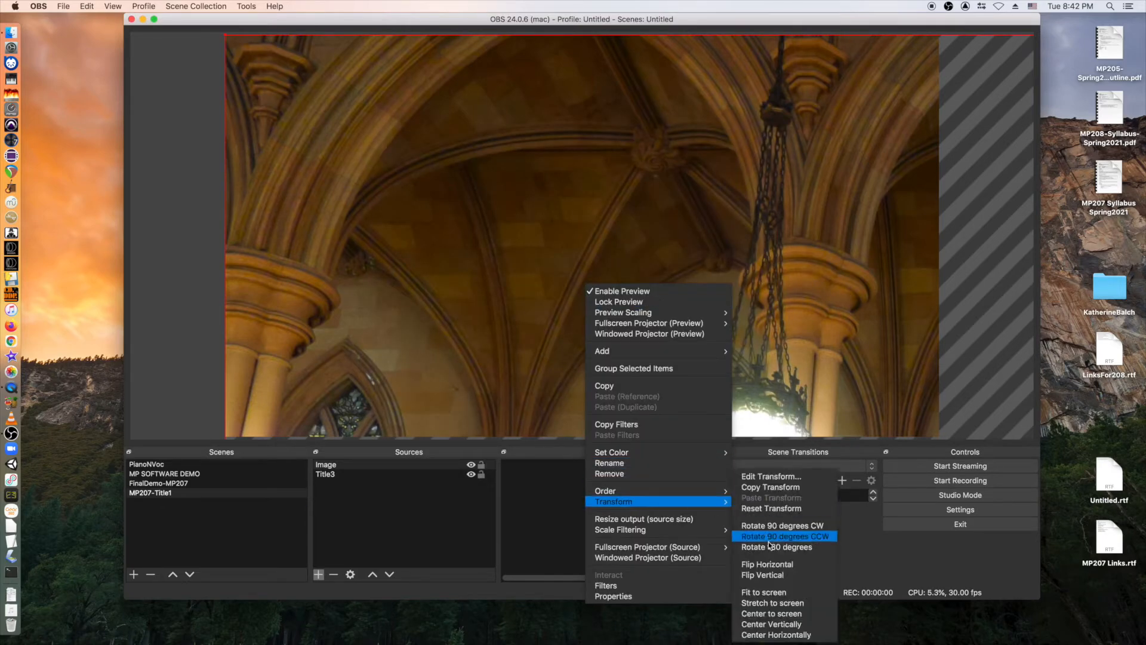
click(764, 592)
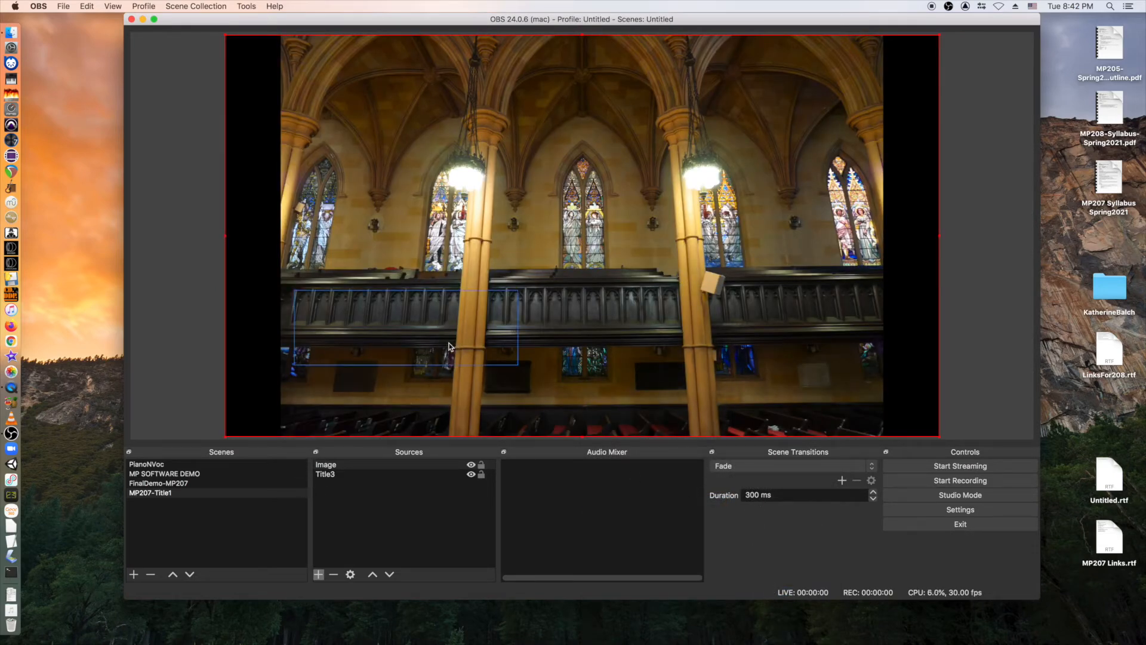
Move Title3 above the image and centre it over the balcony.
click(328, 476)
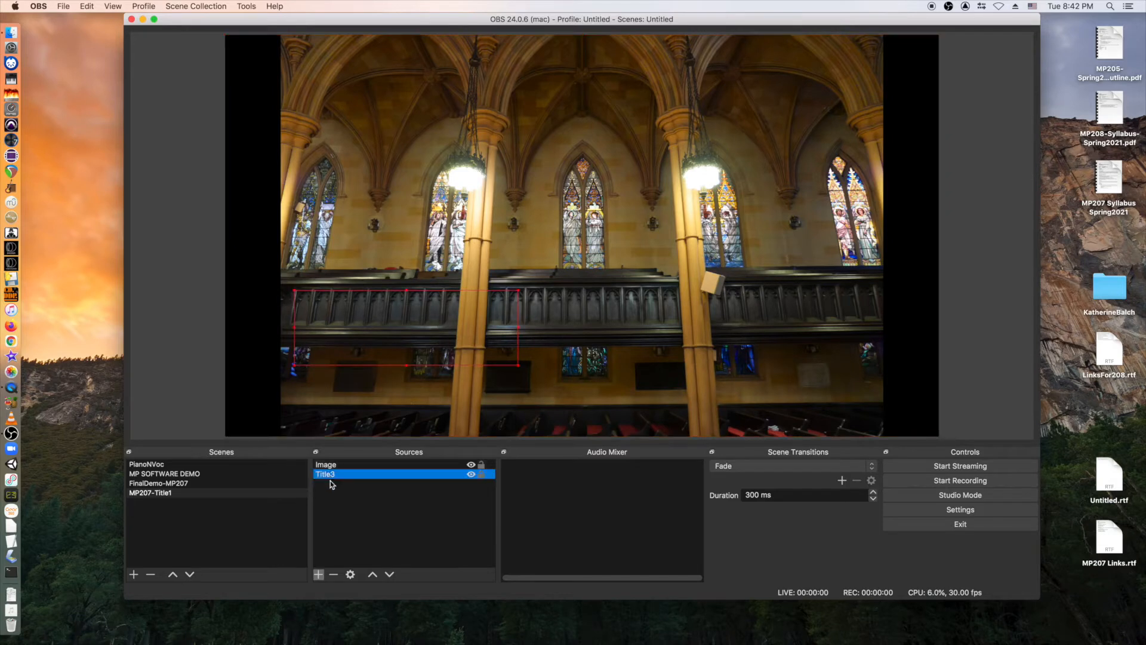
click(372, 574)
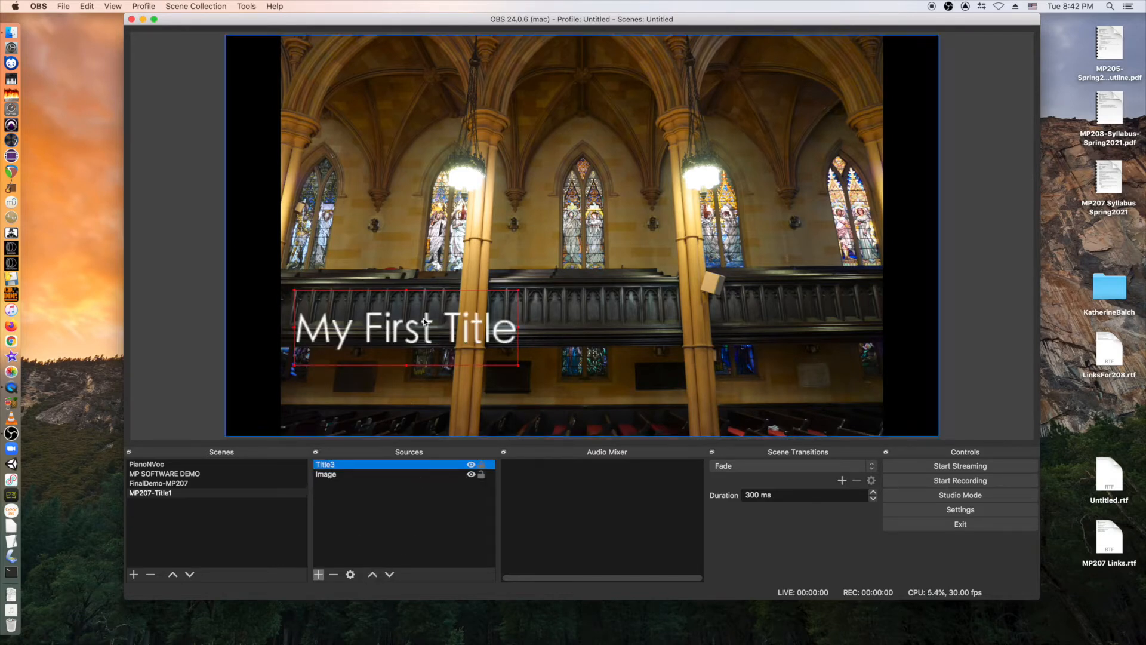
drag(422, 323, 595, 302)
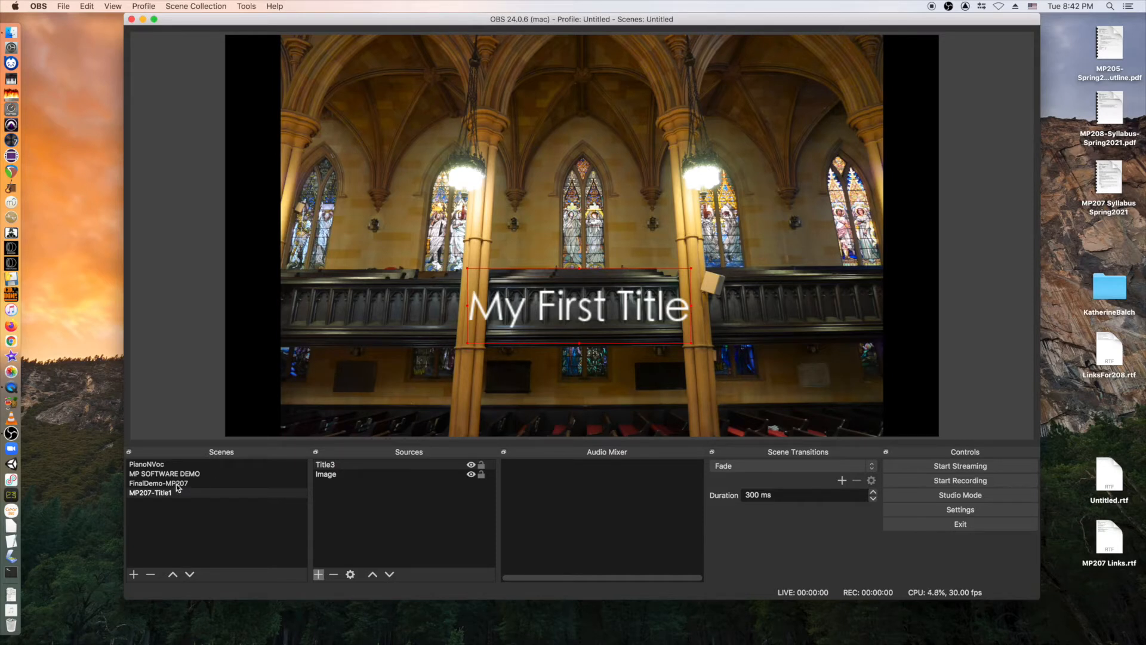
Set transitions to Cut and flip between FinalDemo-MP207 and MP207-Title1, ending on MP207-Title1.
click(850, 463)
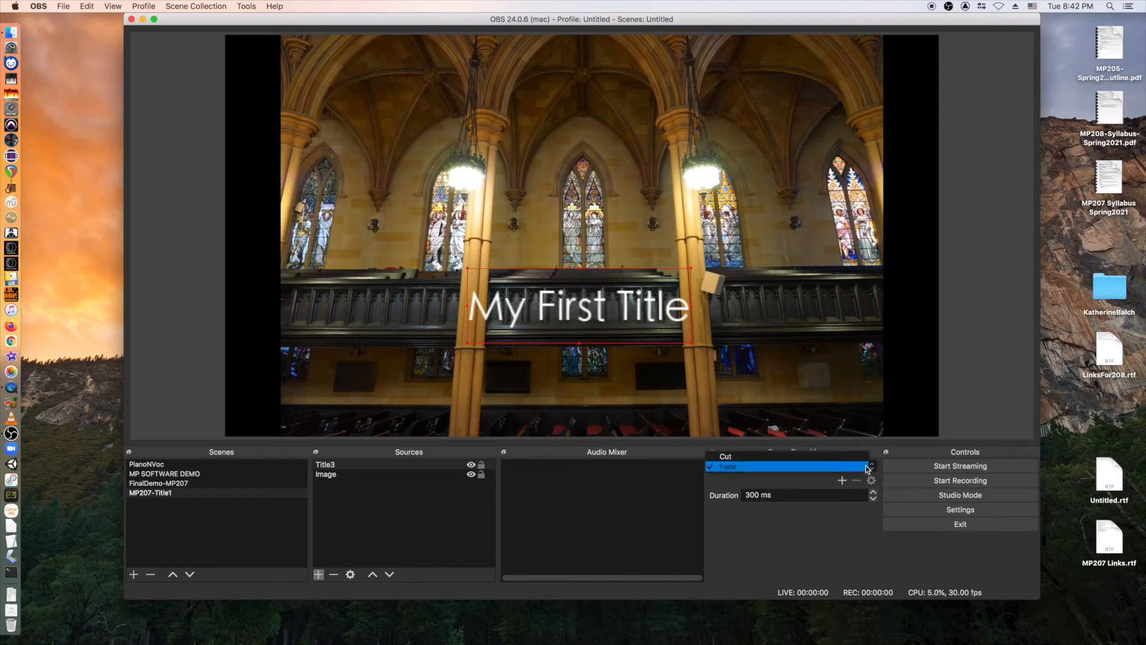
click(817, 457)
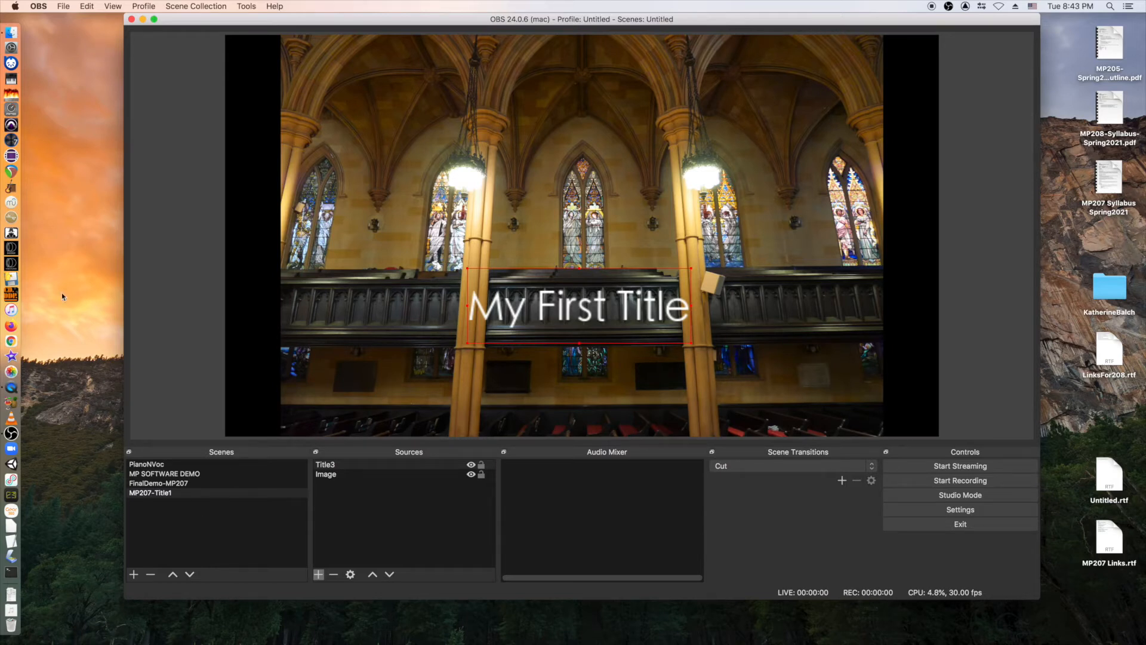
click(155, 483)
click(157, 492)
click(157, 484)
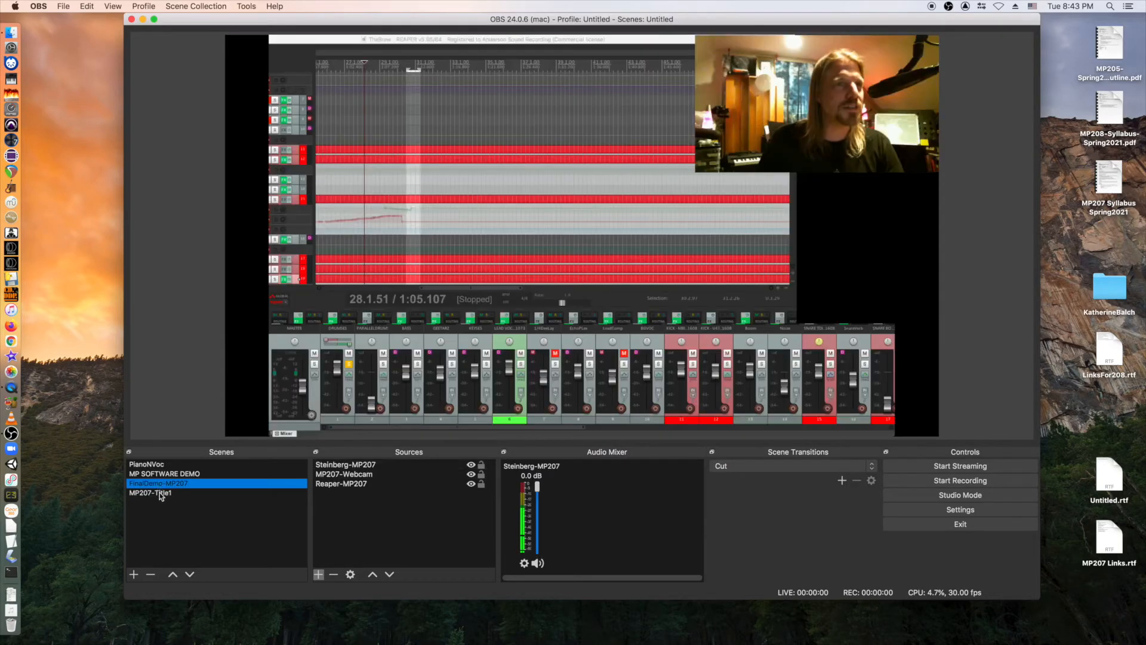
click(160, 492)
click(161, 484)
click(163, 493)
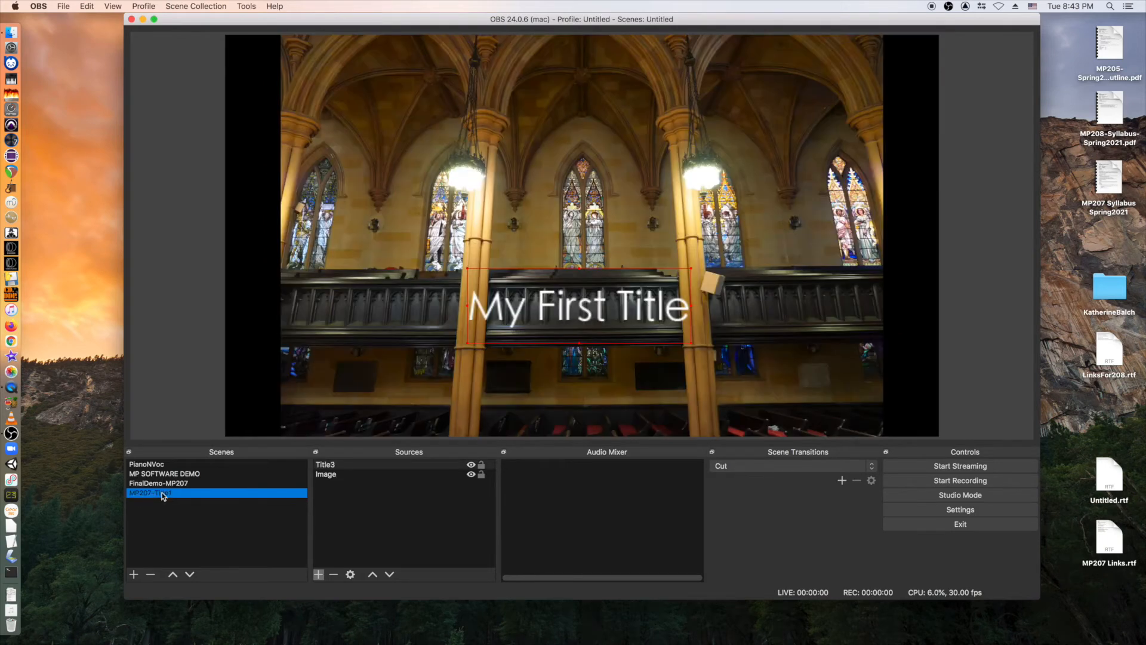
click(163, 484)
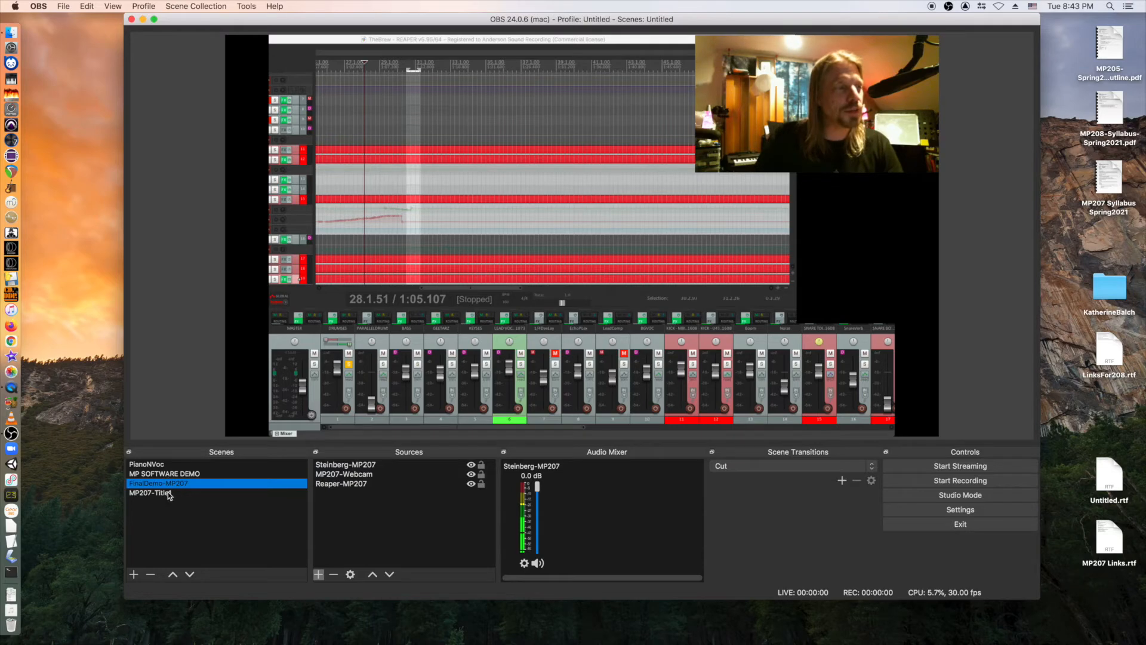
click(168, 492)
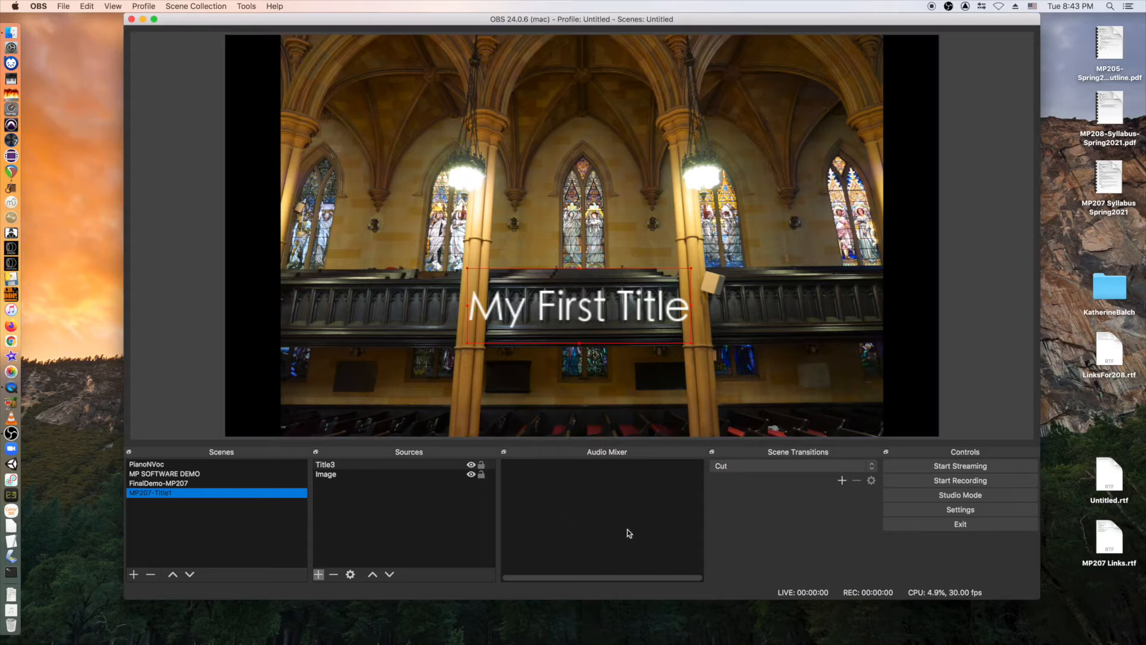
Change the scene transition from Cut to Fade at 300 ms.
click(764, 465)
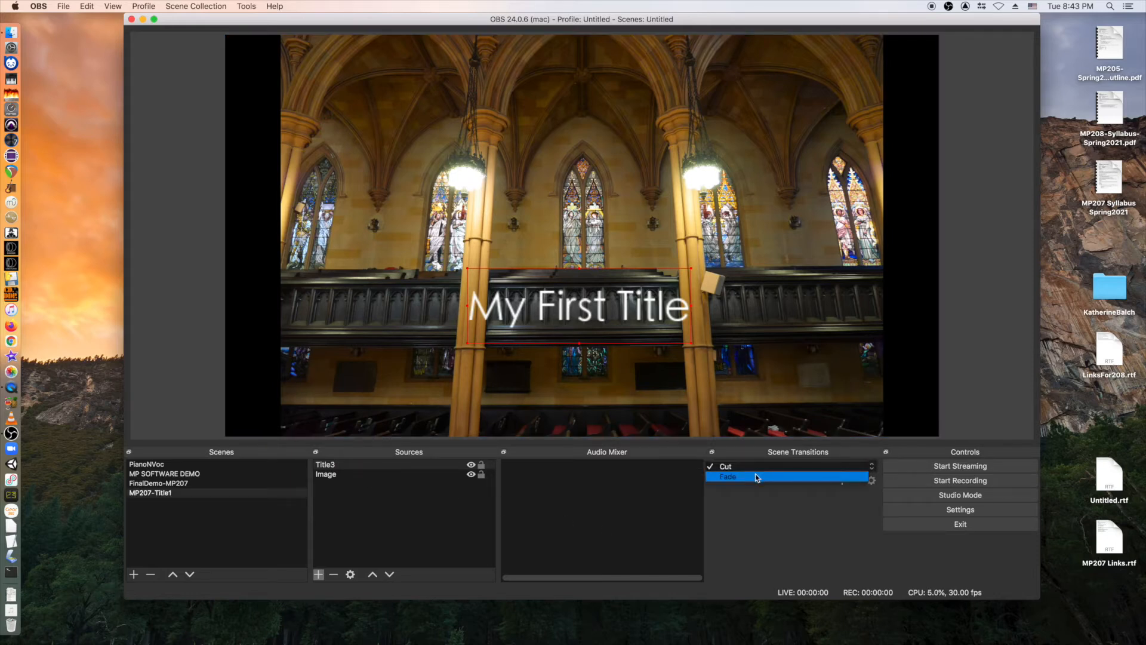
click(756, 477)
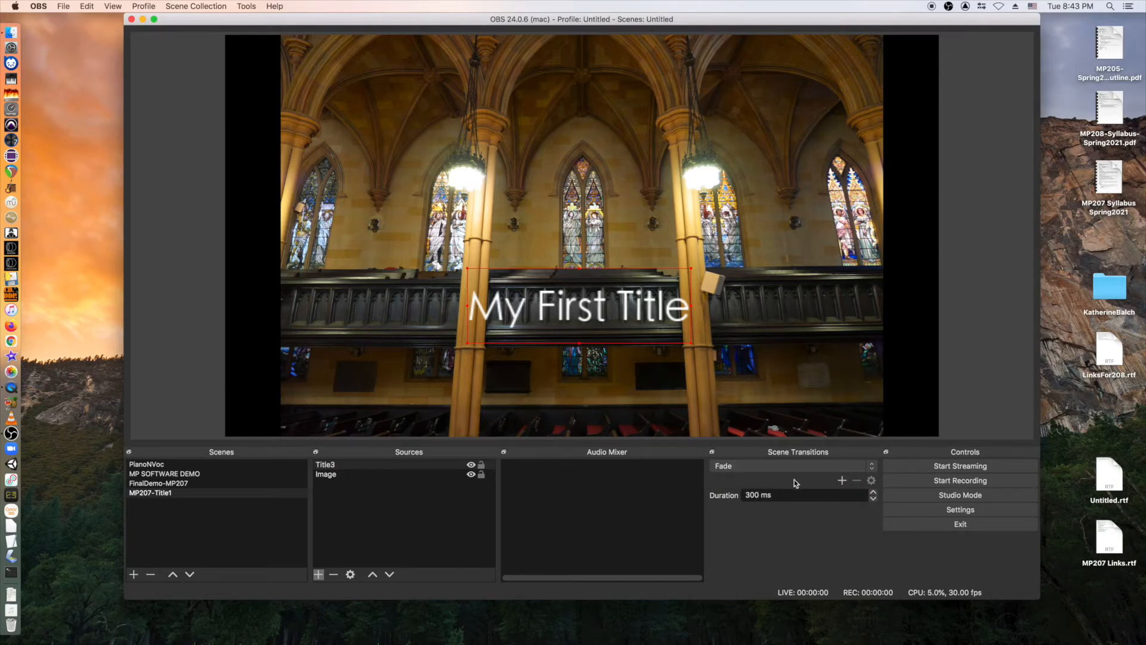
click(129, 492)
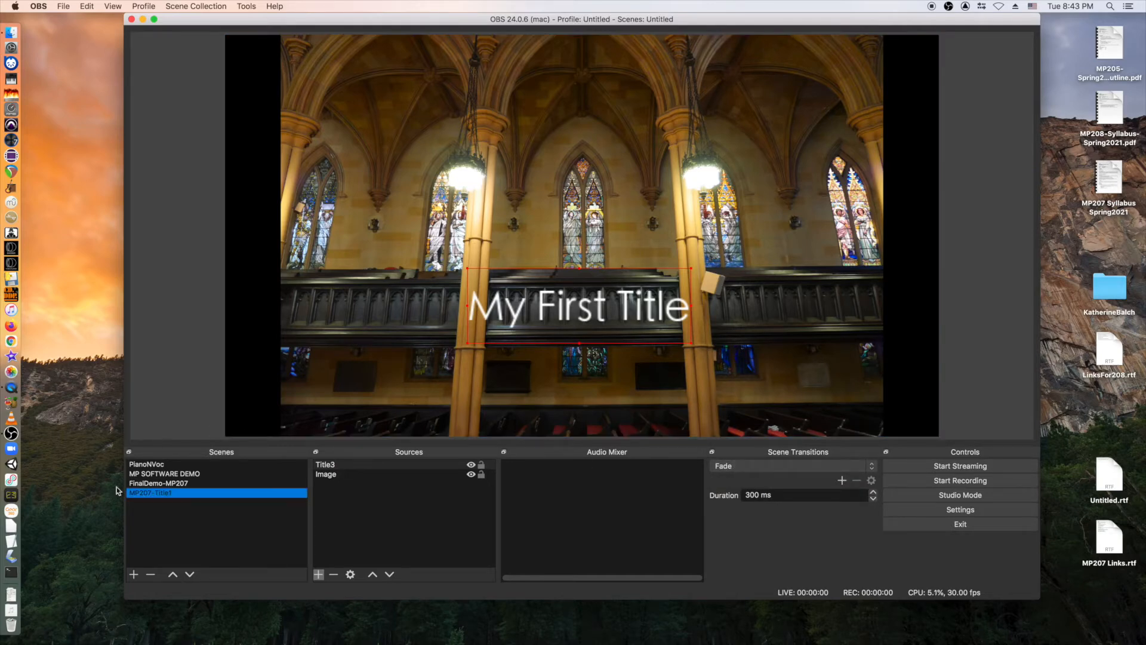
Switch between FinalDemo-MP207 and MP207-Title1 to watch the fade, ending on MP207-Title1.
click(164, 484)
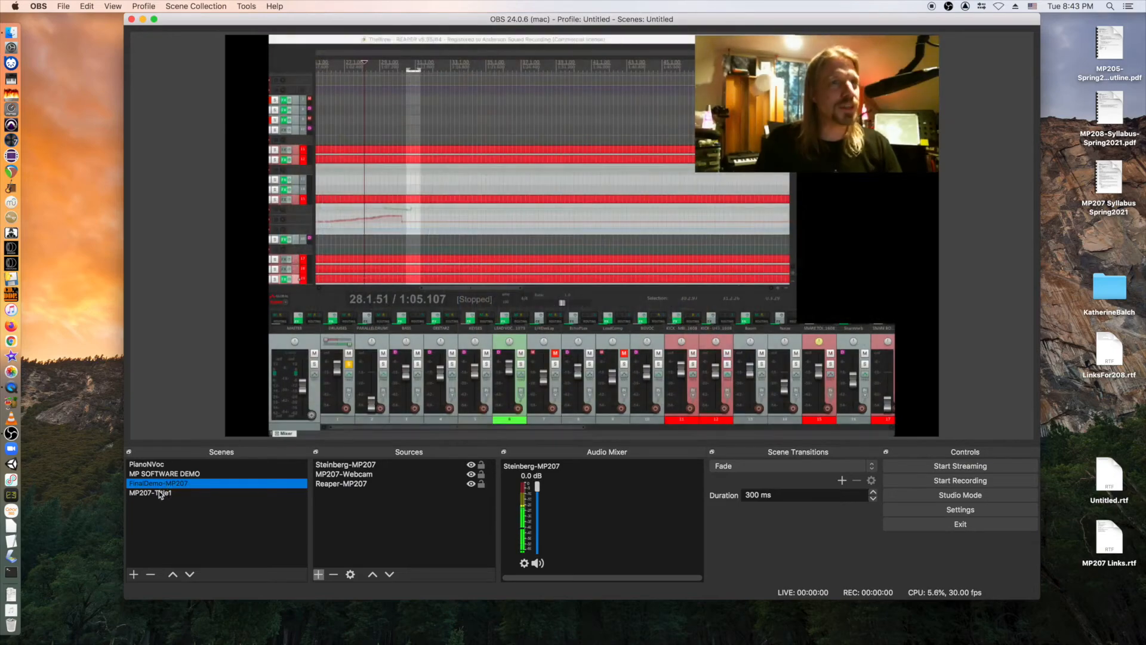
click(161, 492)
click(161, 484)
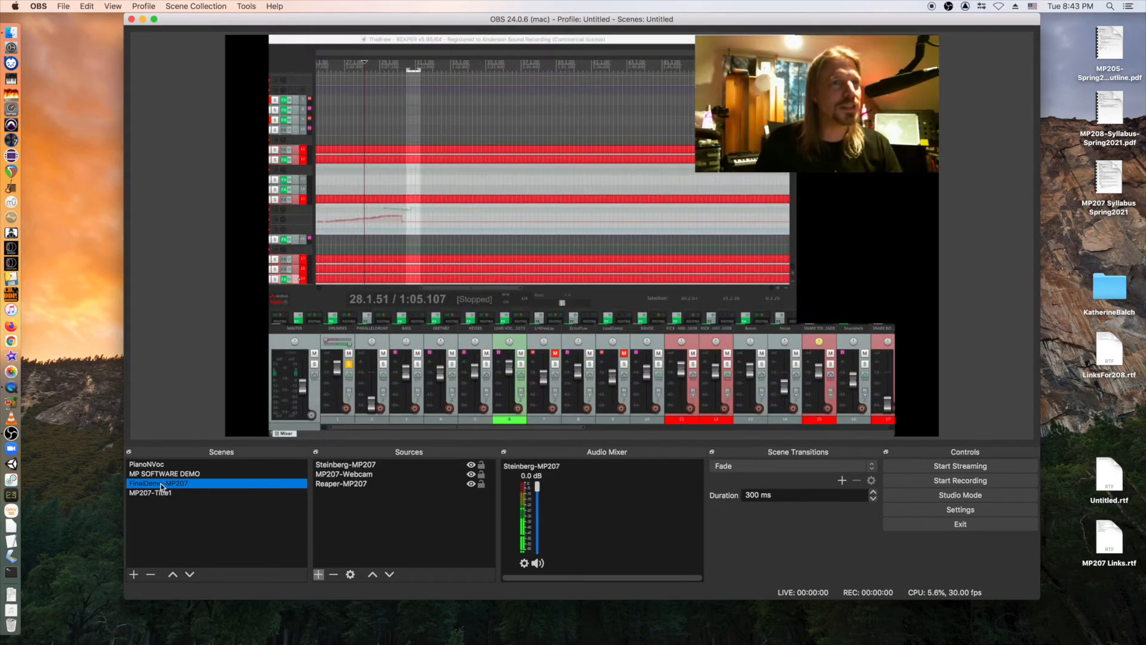
click(162, 493)
click(160, 484)
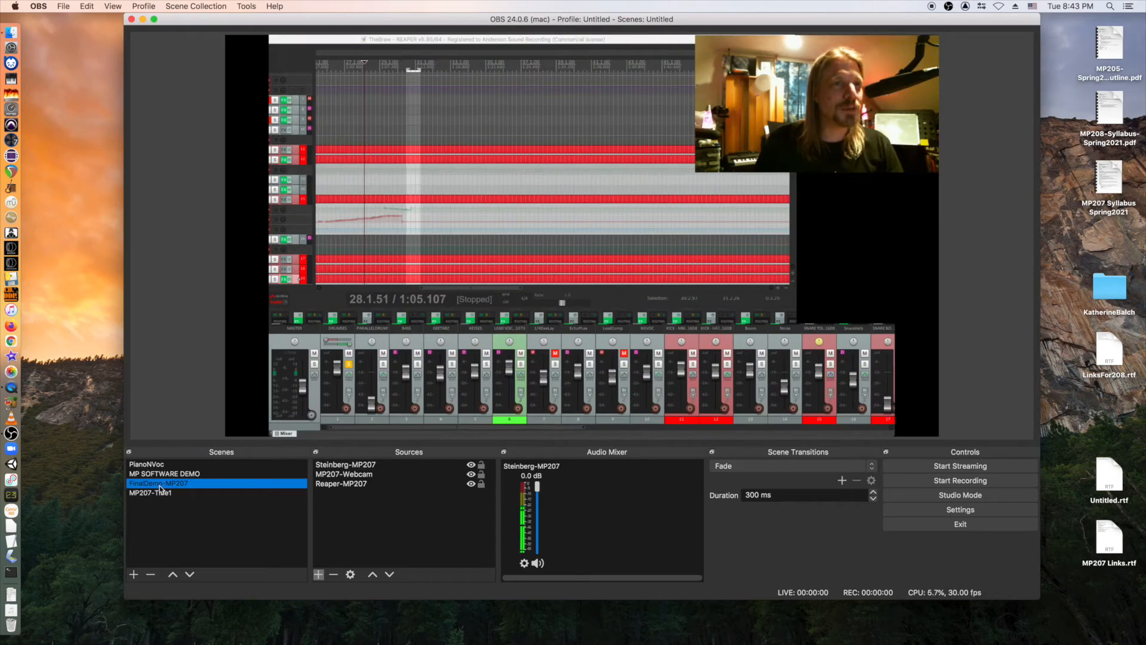
click(161, 493)
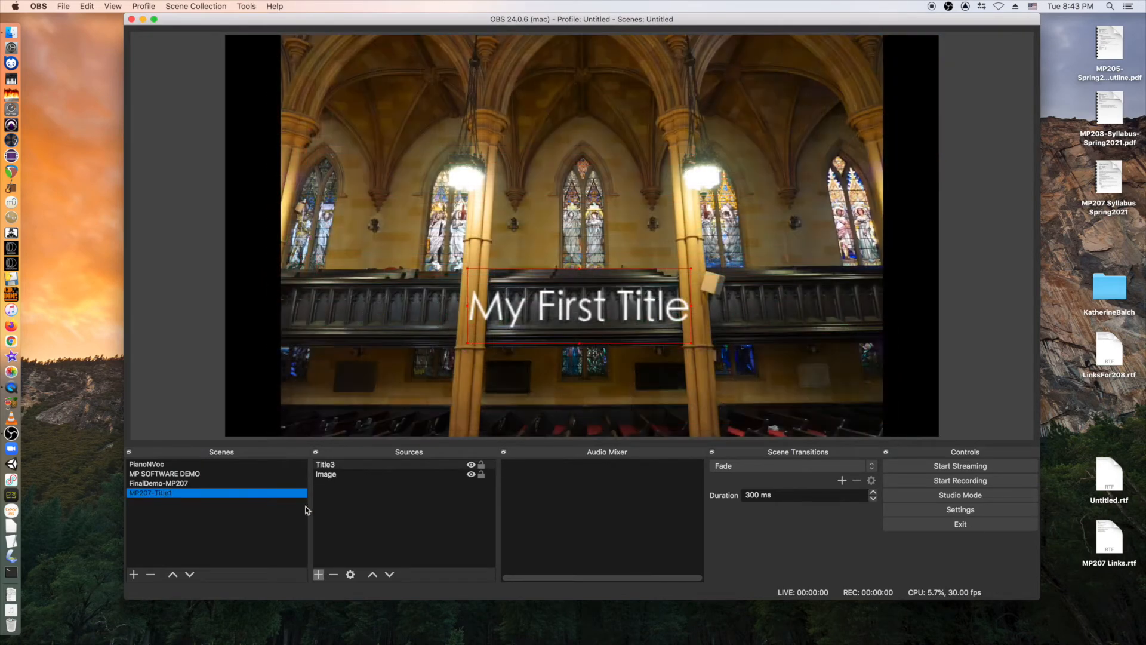
Set the fade duration to 1000 ms and preview it between FinalDemo-MP207 and MP207-Title1.
double_click(754, 496)
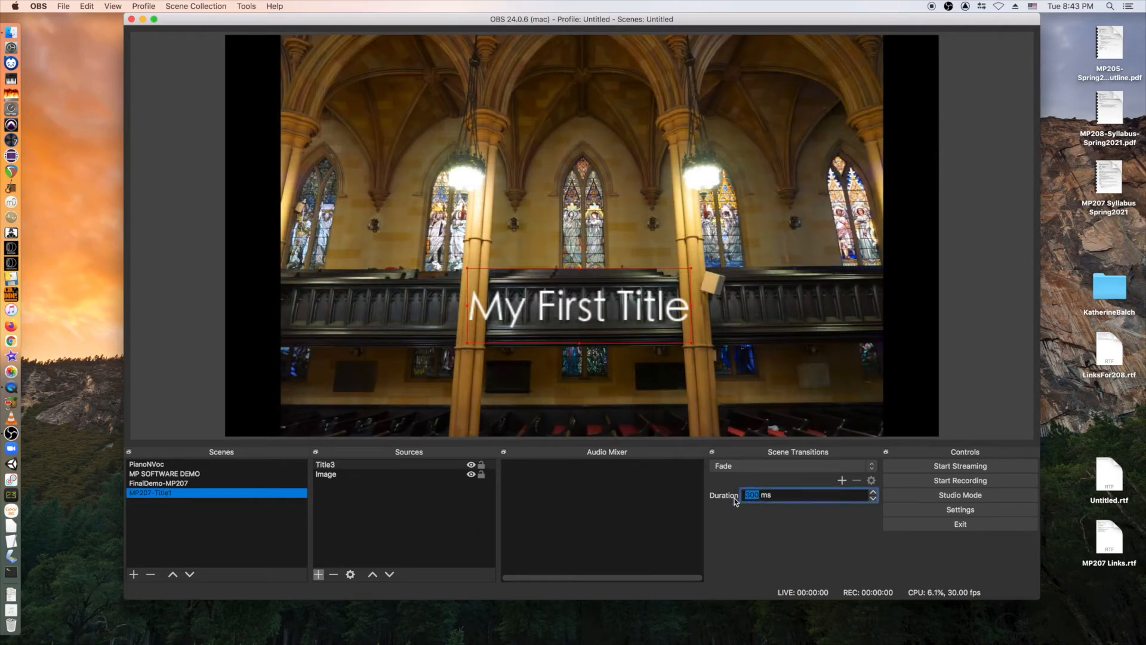
text(1000)
click(195, 484)
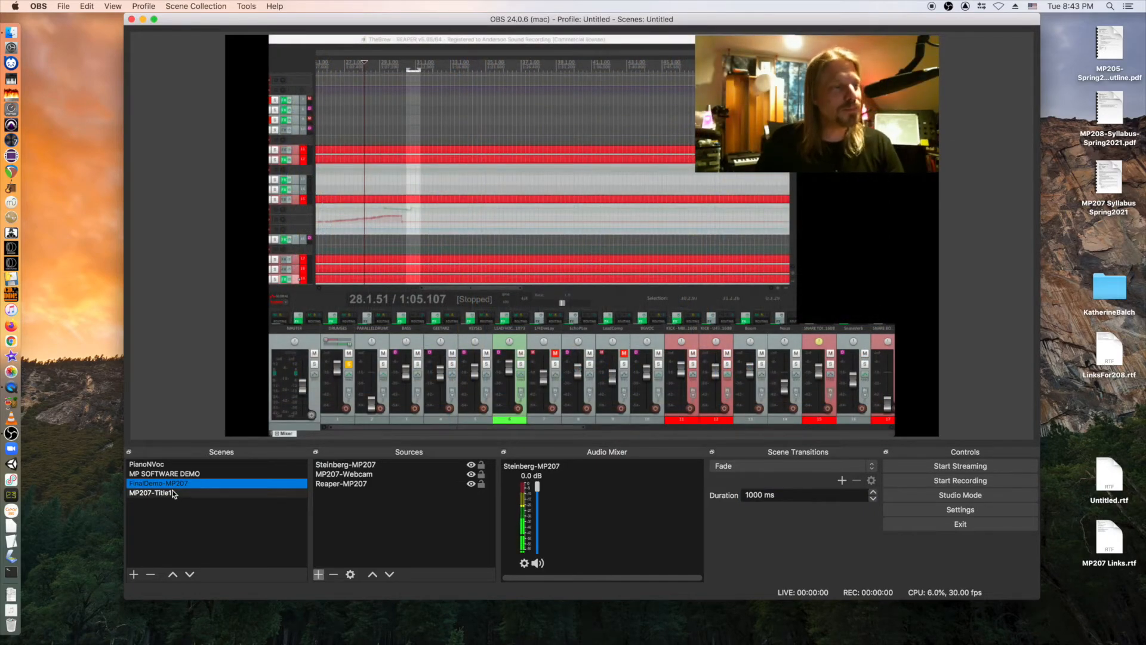
click(173, 494)
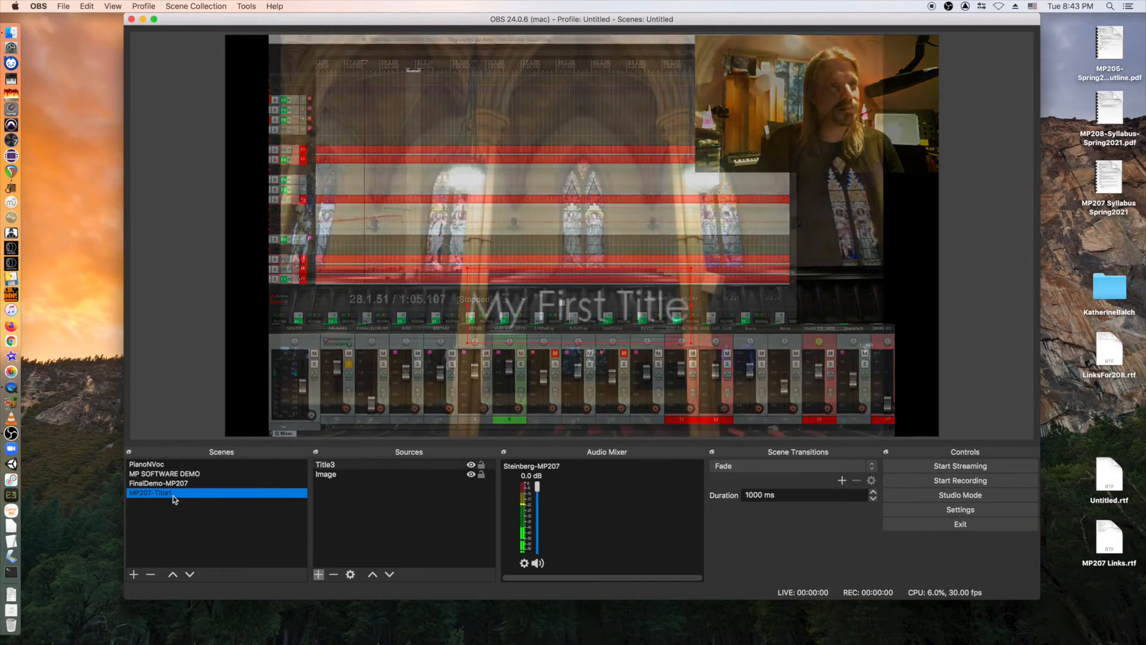
Change the fade to 500 ms and compare it by toggling between the two scenes.
click(762, 496)
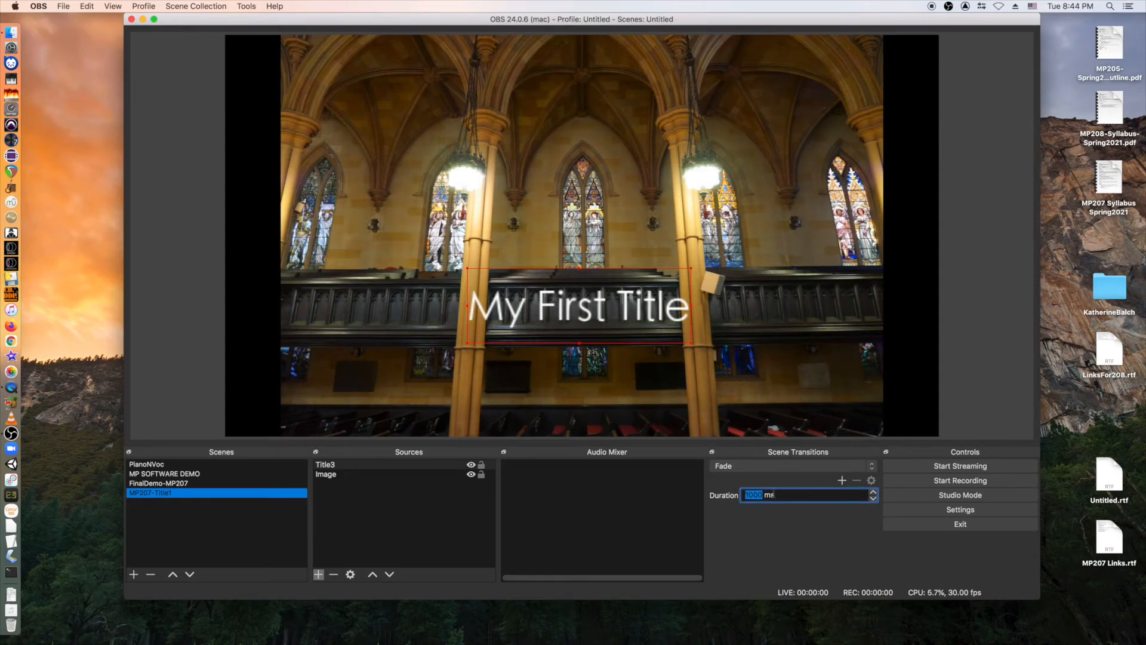
text(500)
key(Return)
click(227, 484)
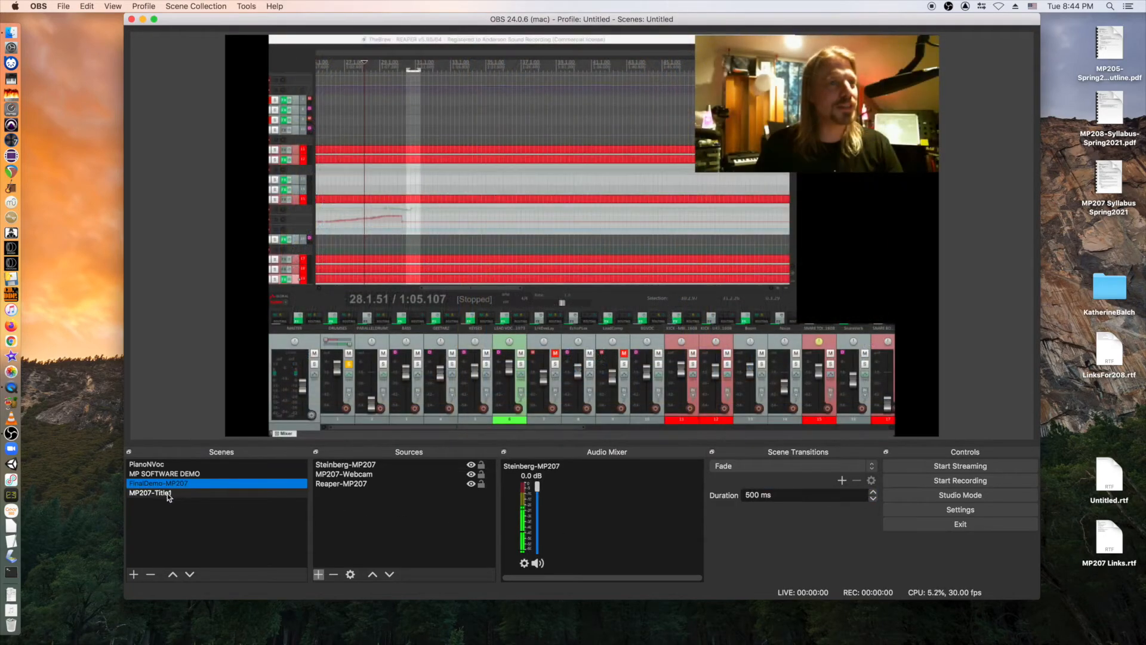
click(168, 495)
click(175, 482)
click(173, 493)
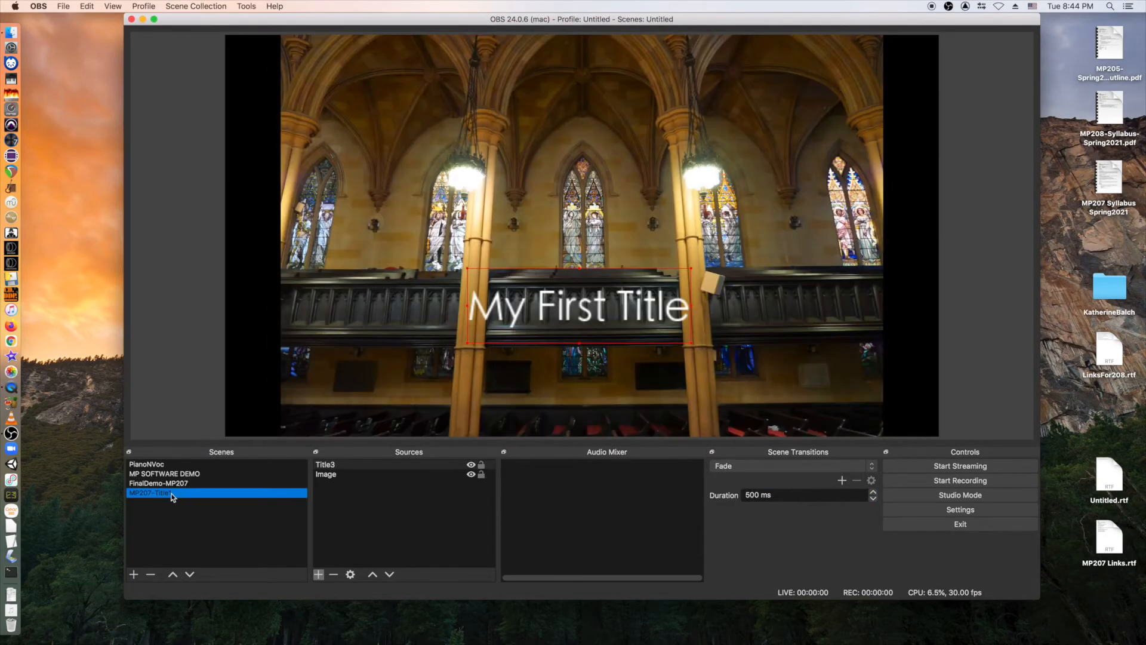
click(175, 483)
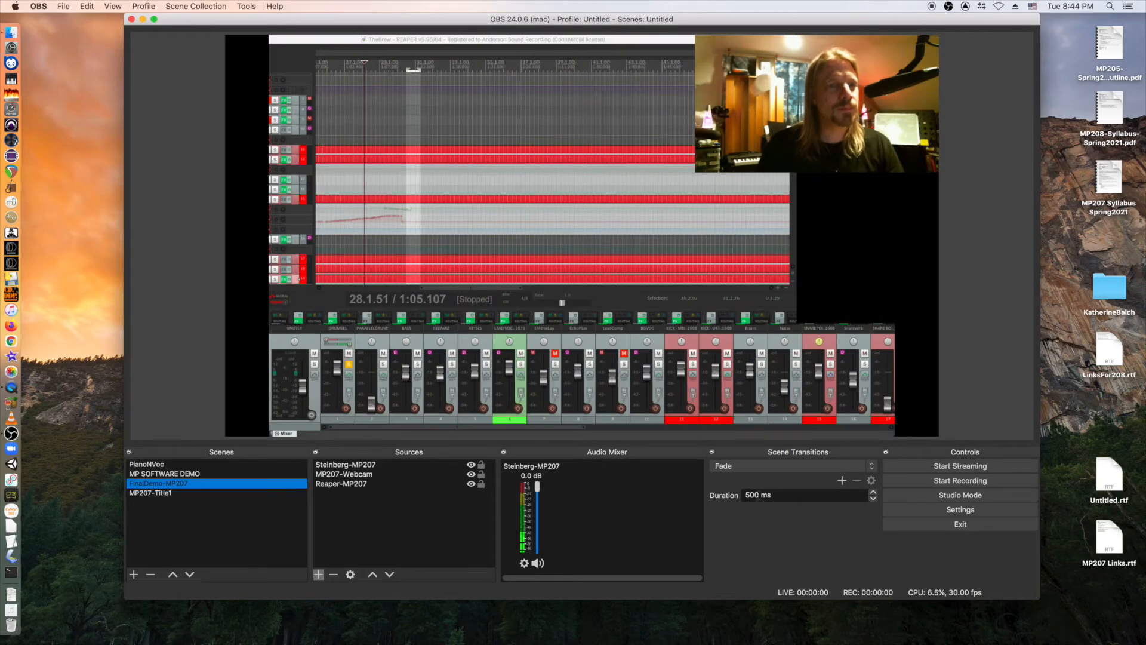
Shorten the fade to 300 ms and check it, finishing on FinalDemo-MP207.
click(750, 495)
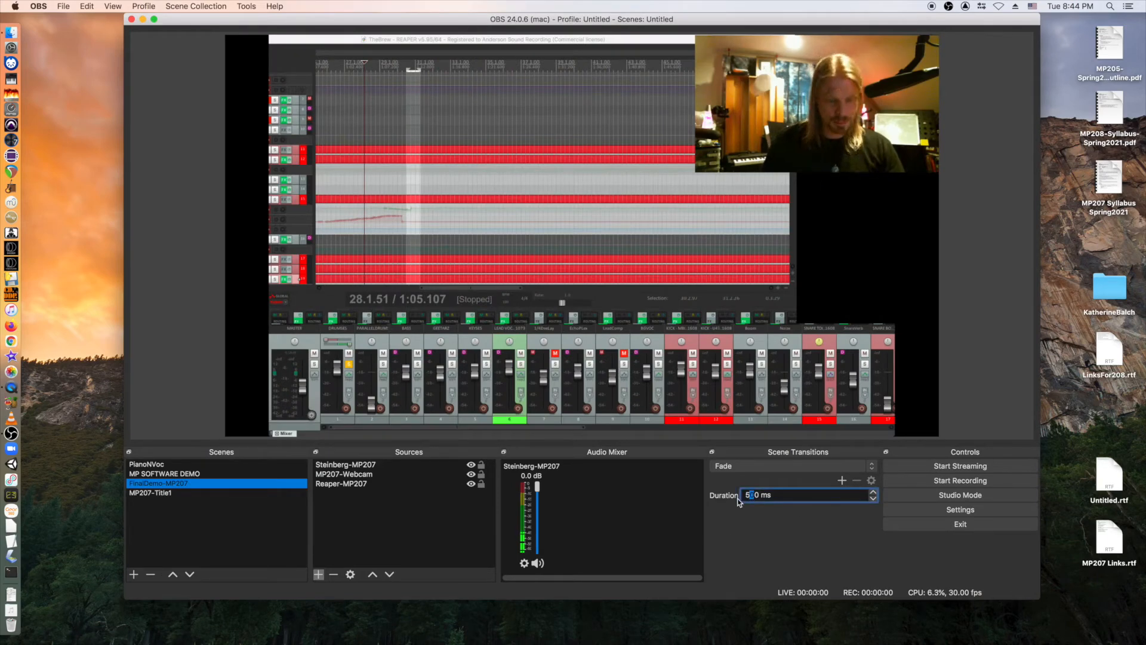
key(BackSpace)
text(3)
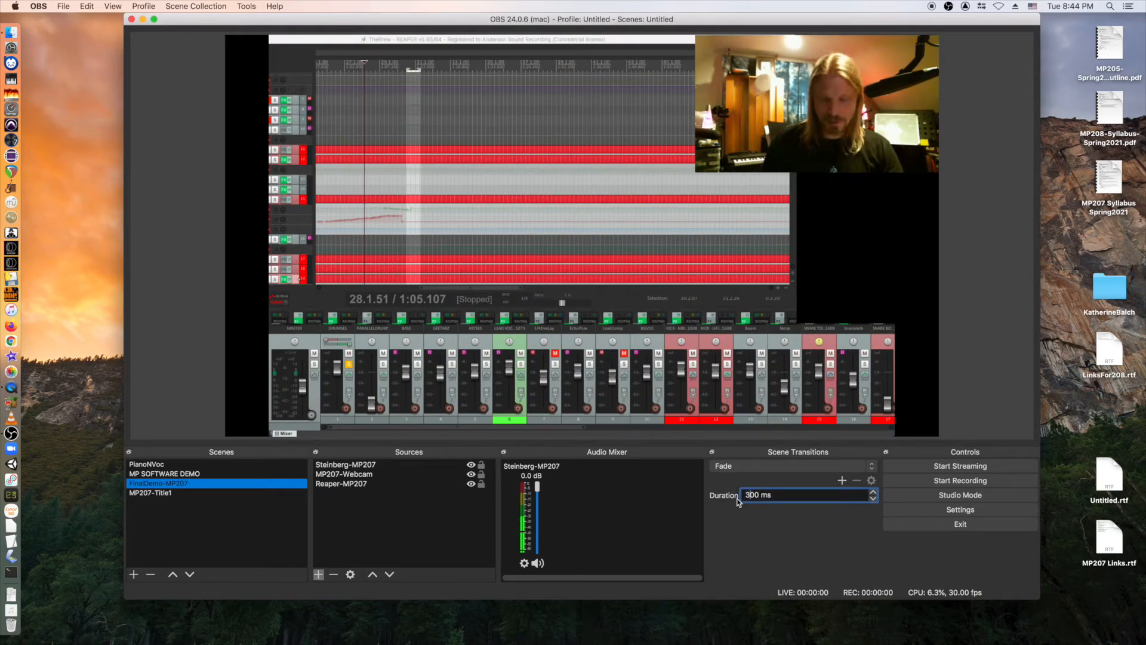
click(174, 493)
click(176, 483)
click(174, 494)
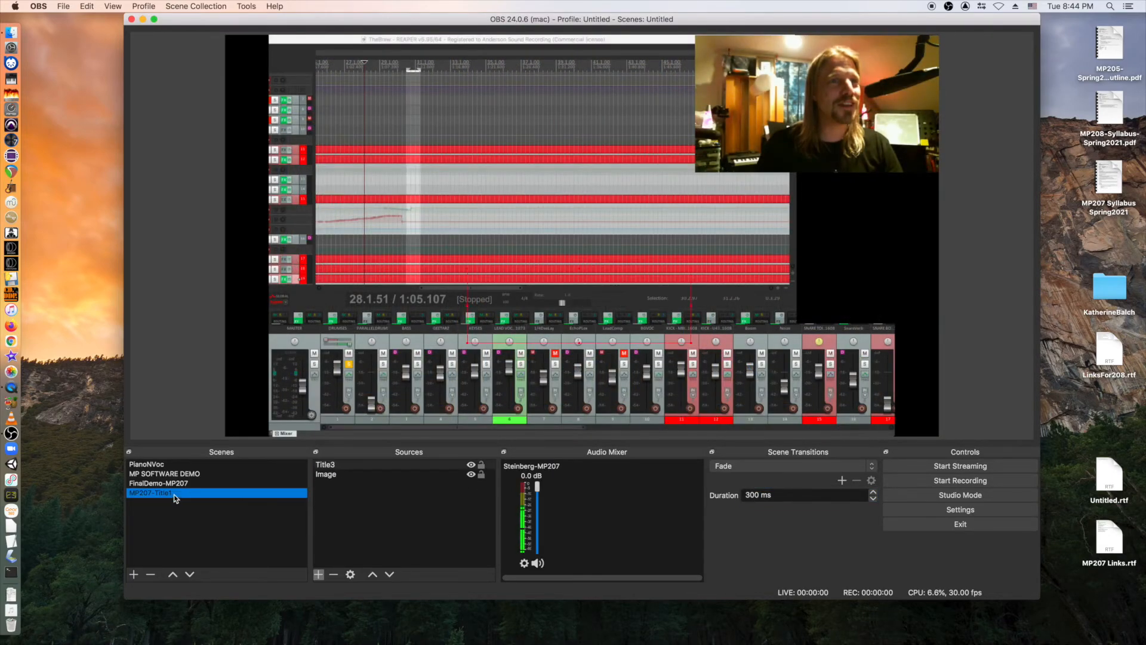
click(174, 486)
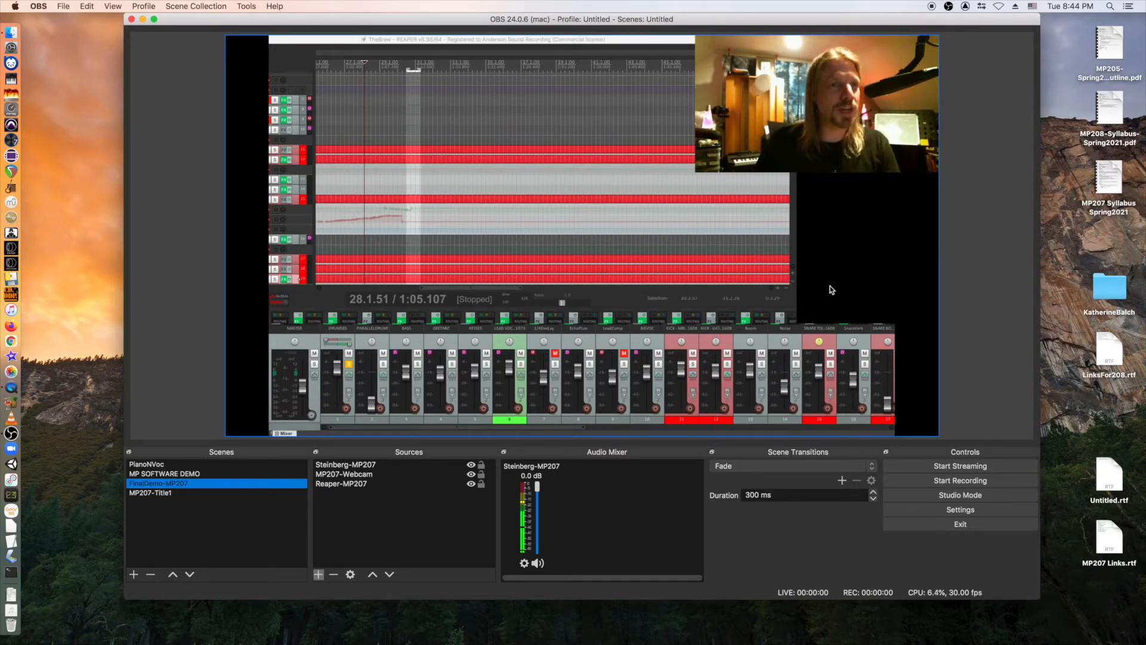
click(162, 492)
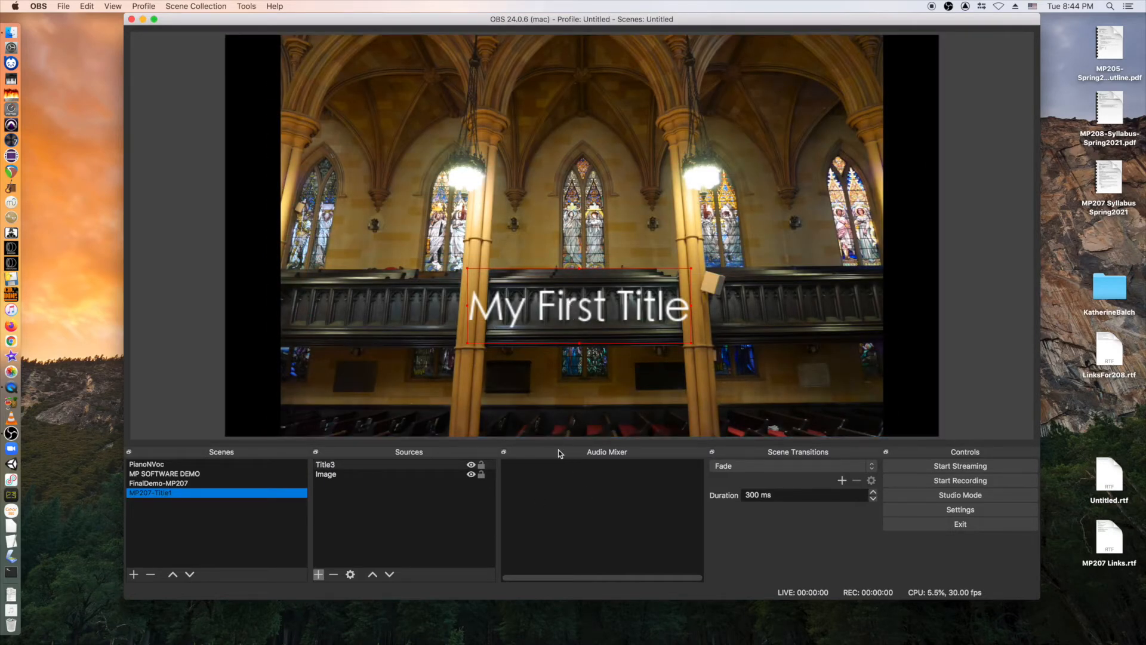
click(178, 483)
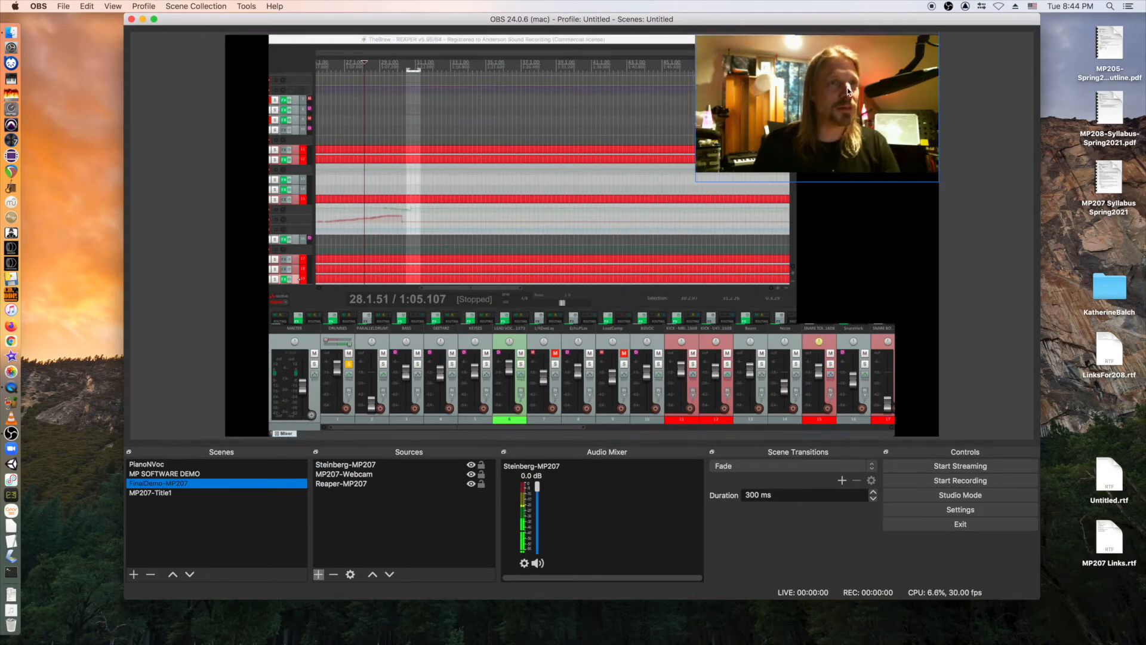
click(340, 476)
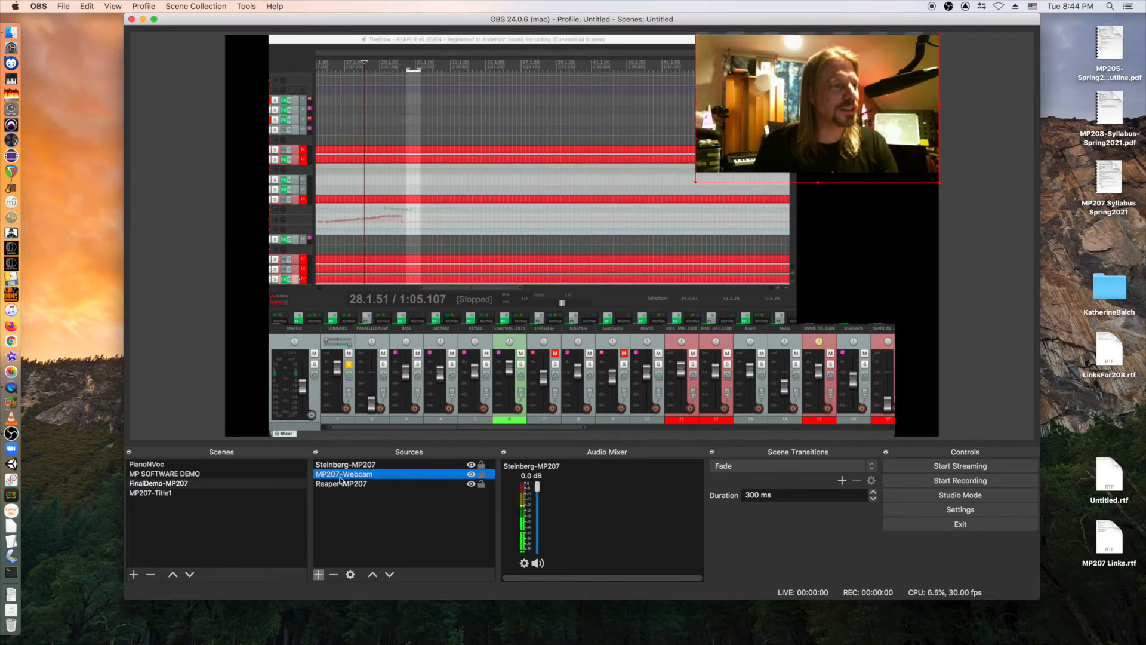
click(390, 575)
click(372, 575)
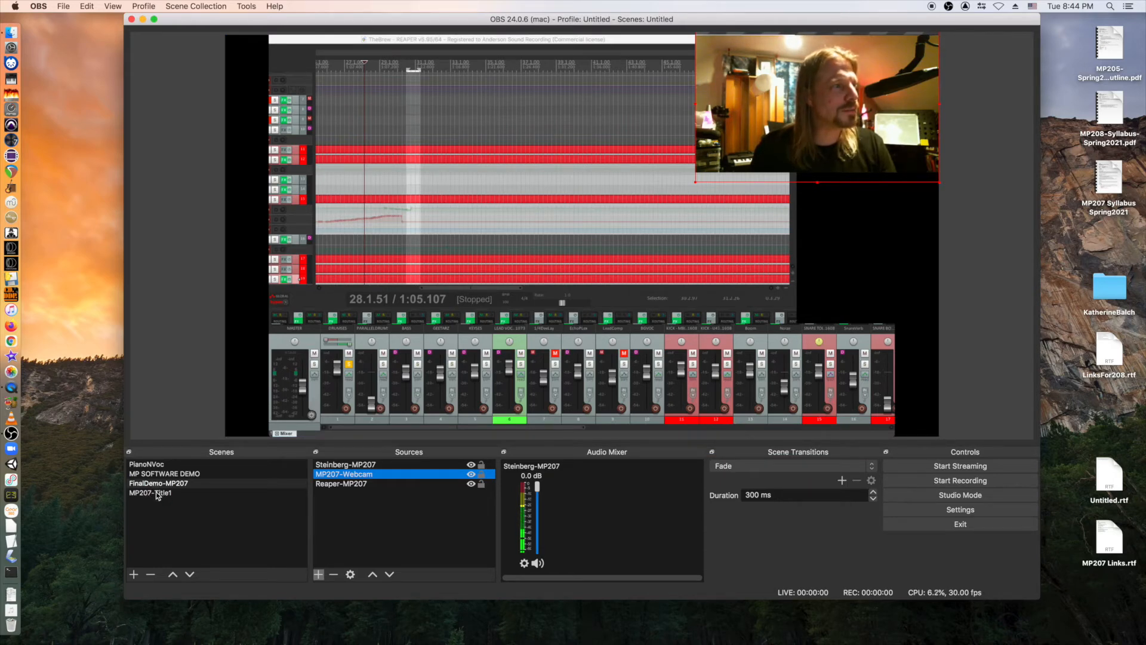
Create a scene named SoftwareOnly and add the existing Reaper-MP207 window capture to it.
click(134, 574)
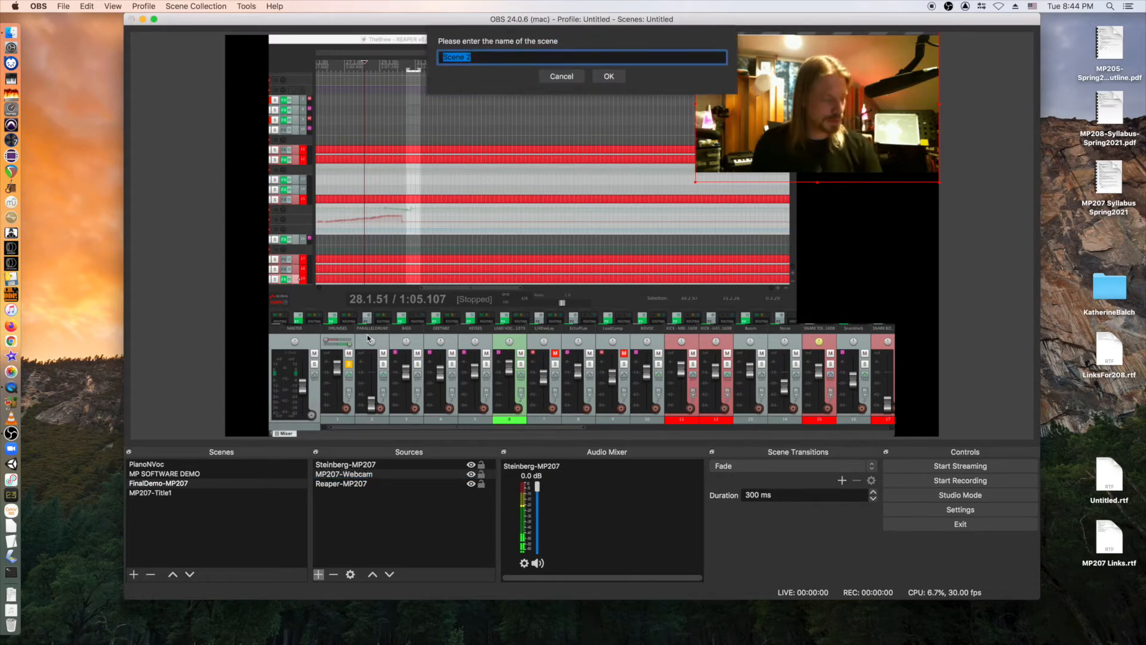
text(Softw)
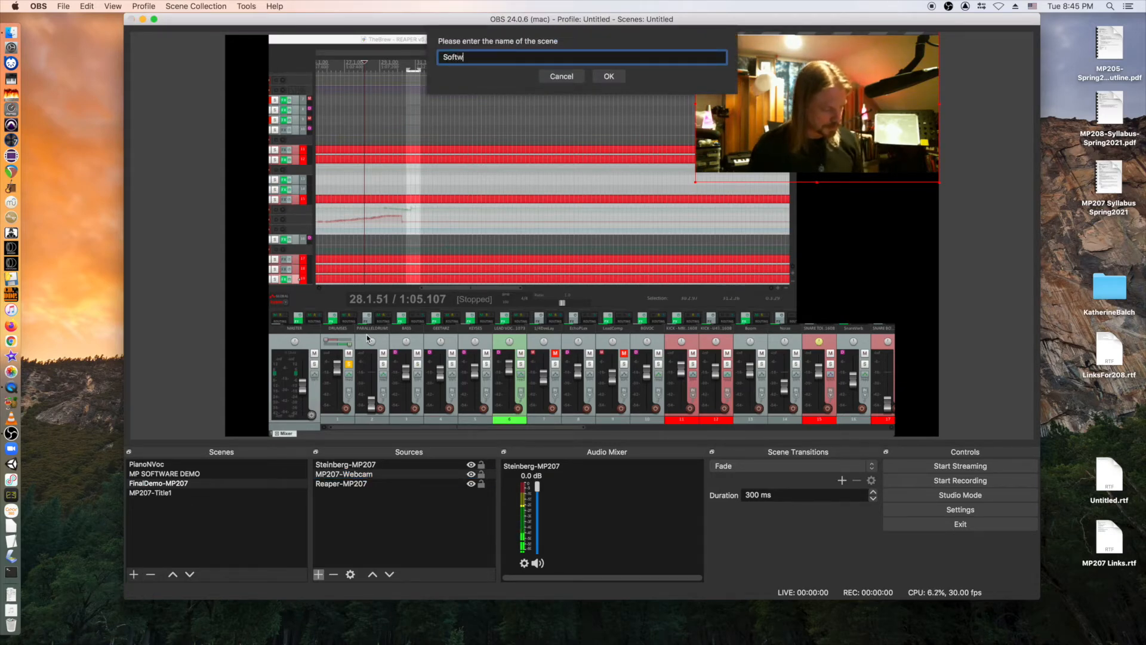
text(areOnly)
key(Return)
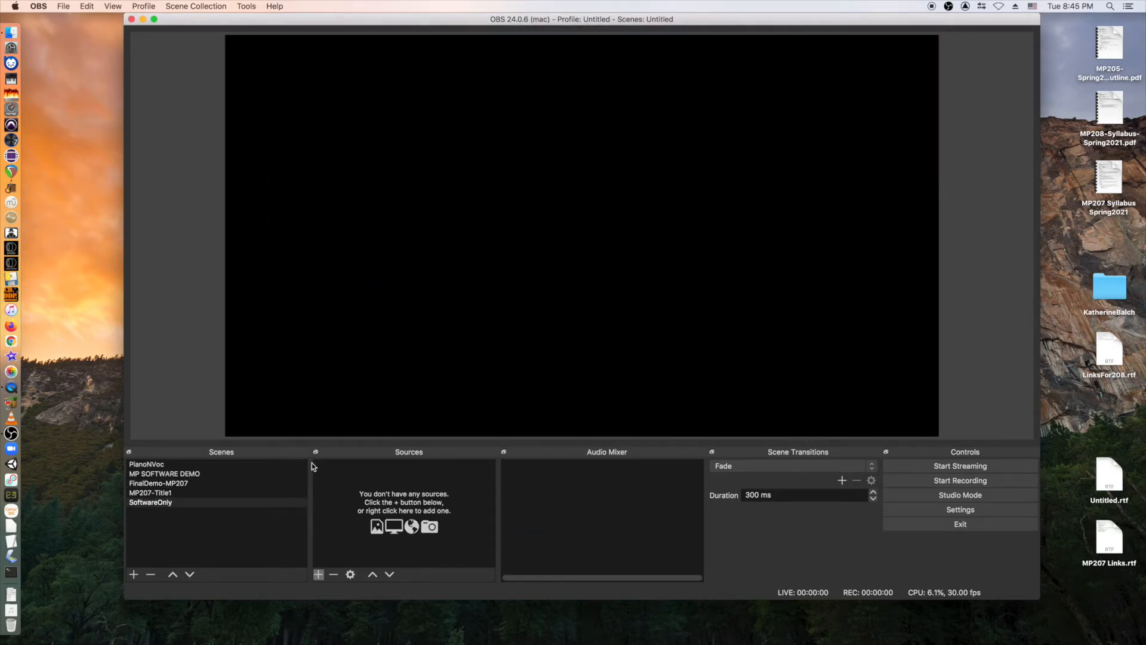
click(319, 575)
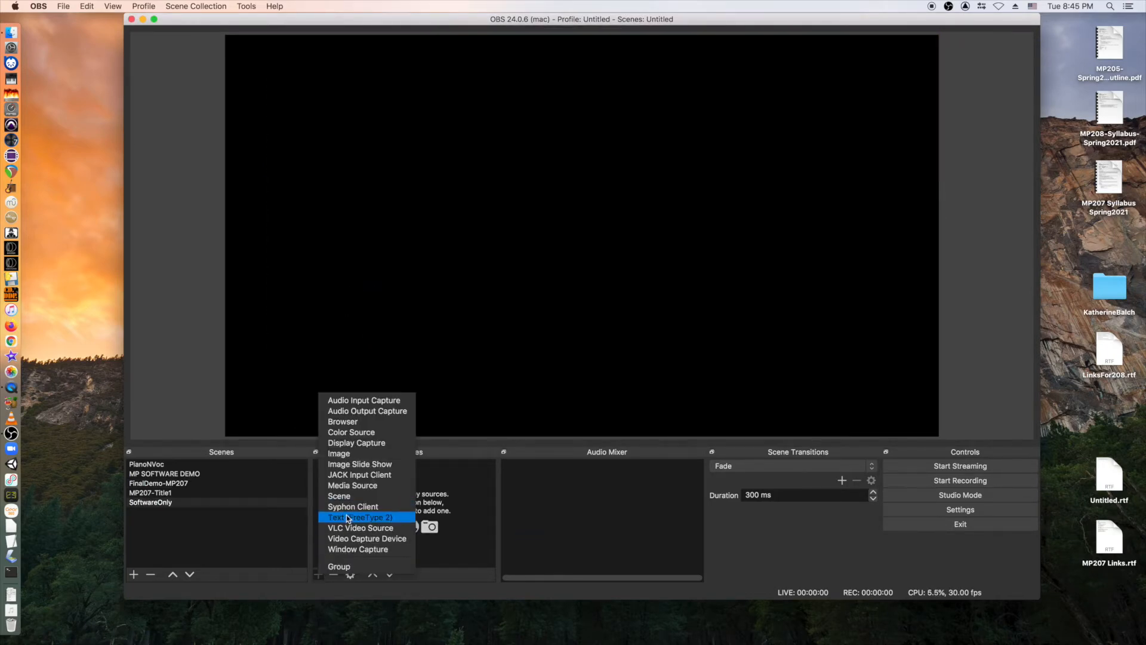
click(344, 550)
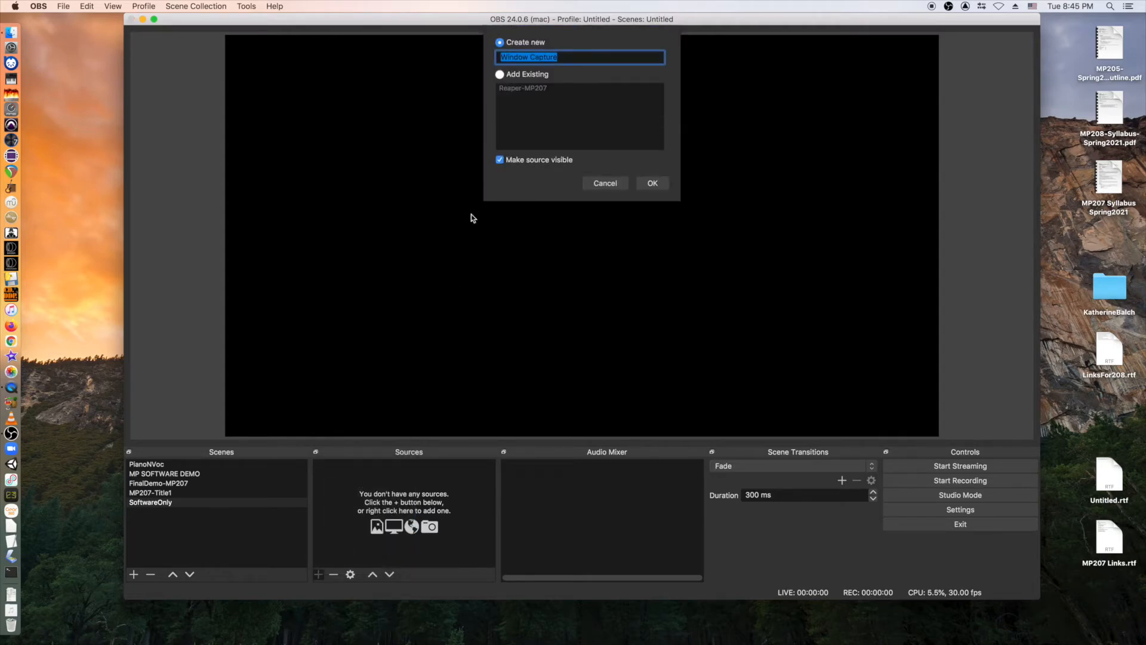
click(509, 90)
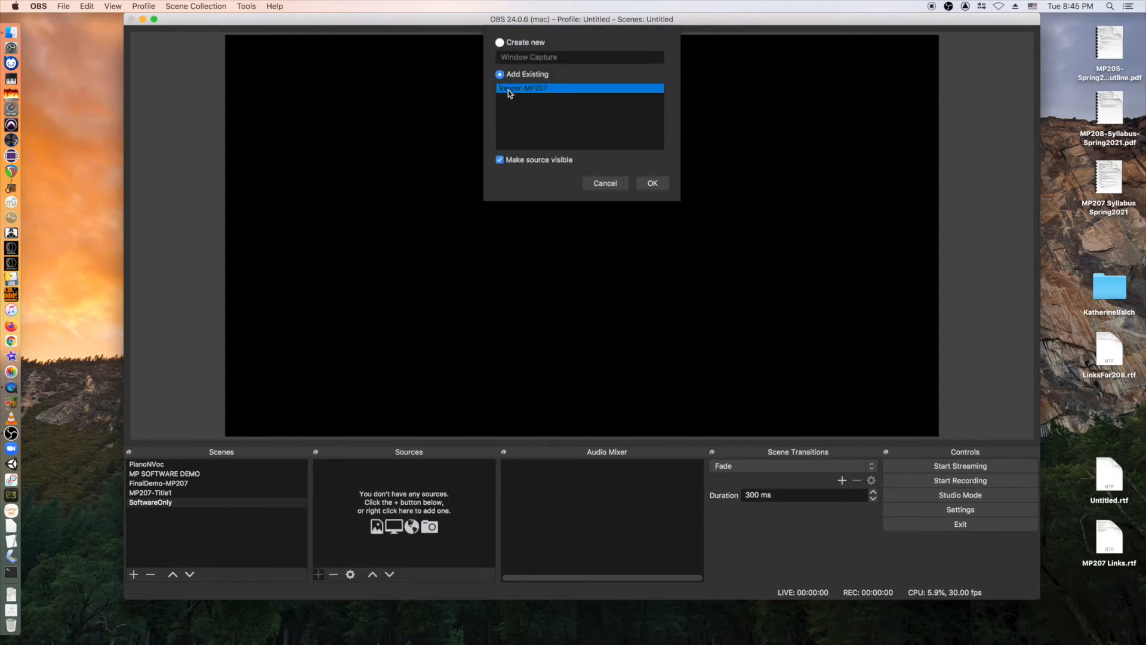
click(652, 184)
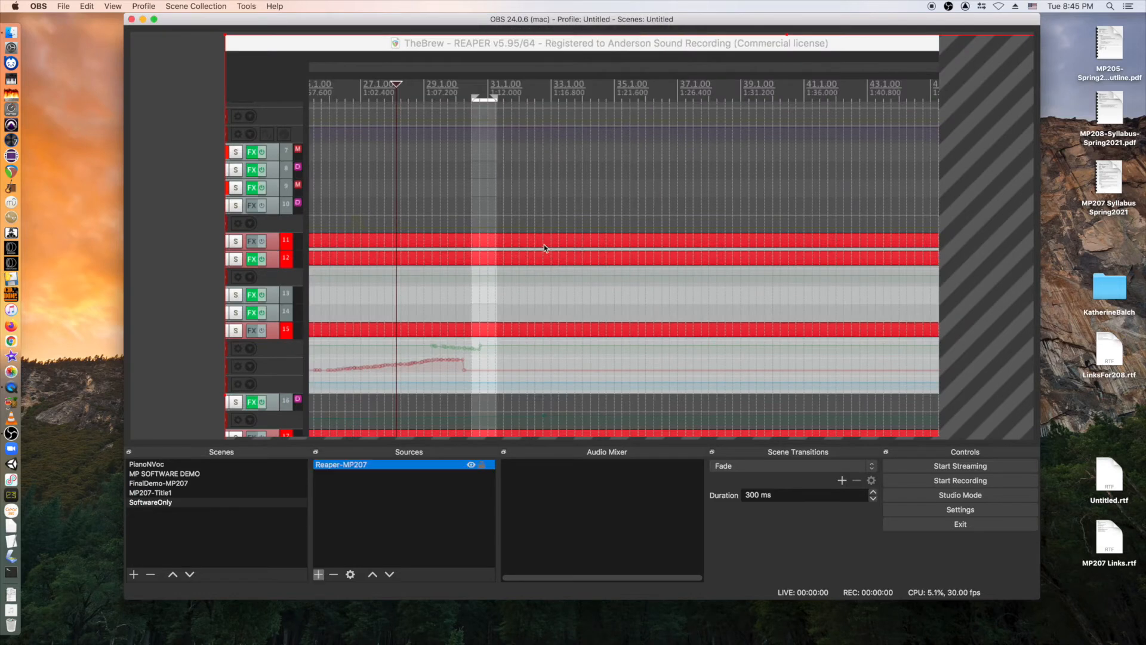
Stretch the Reaper-MP207 capture to fill the whole canvas.
right_click(565, 249)
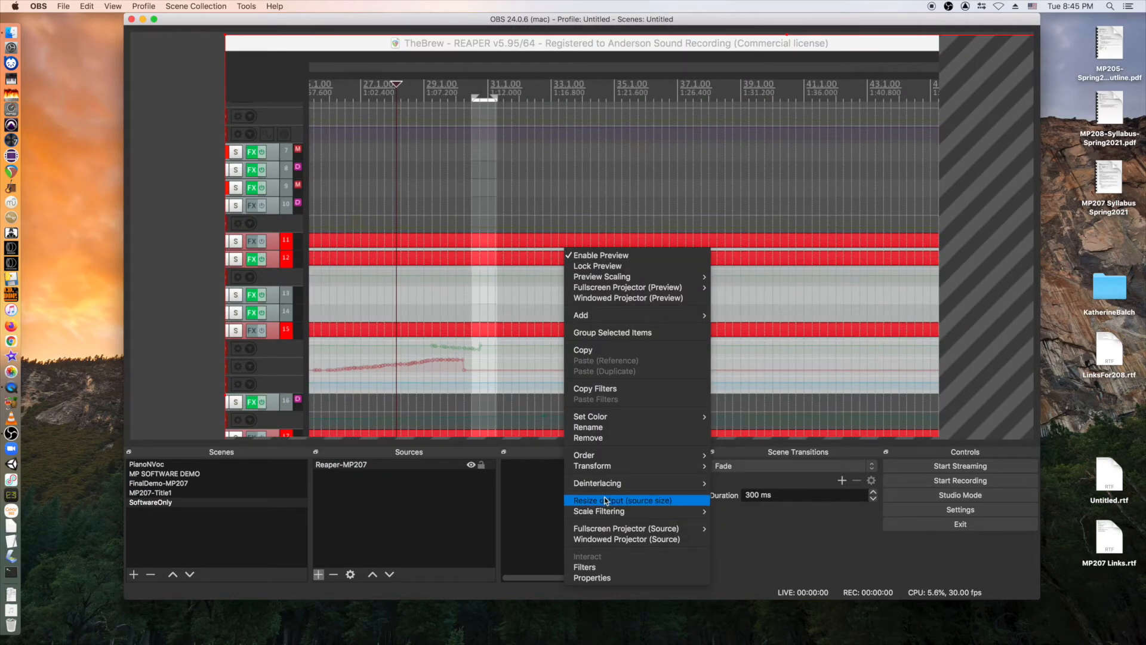
mouse_move(705, 465)
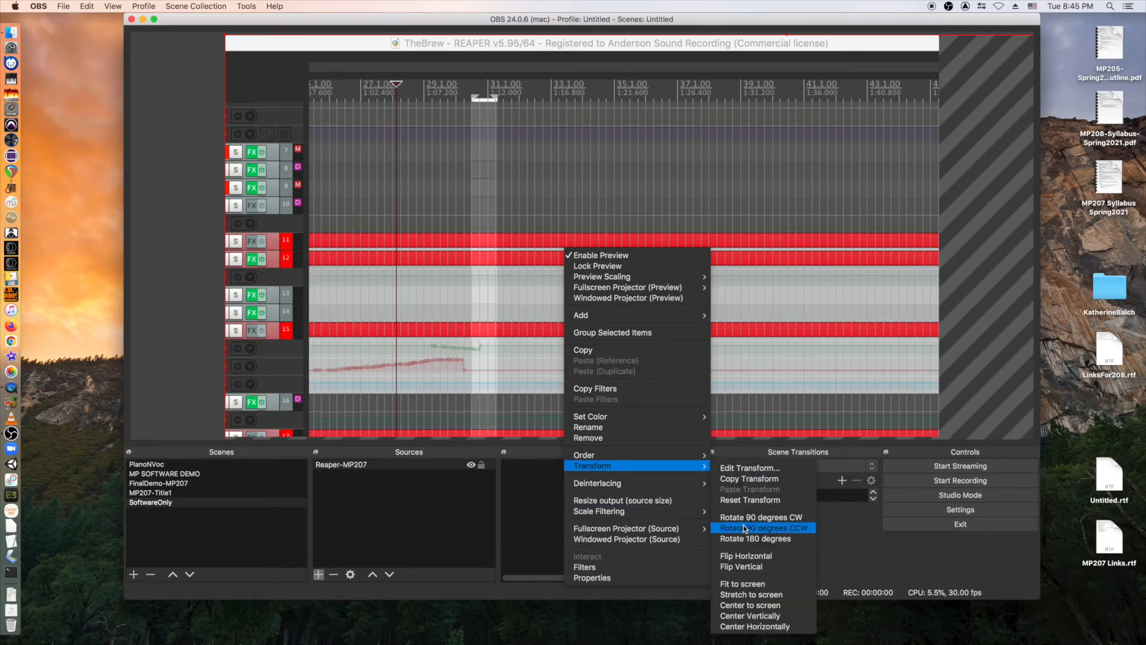
click(740, 594)
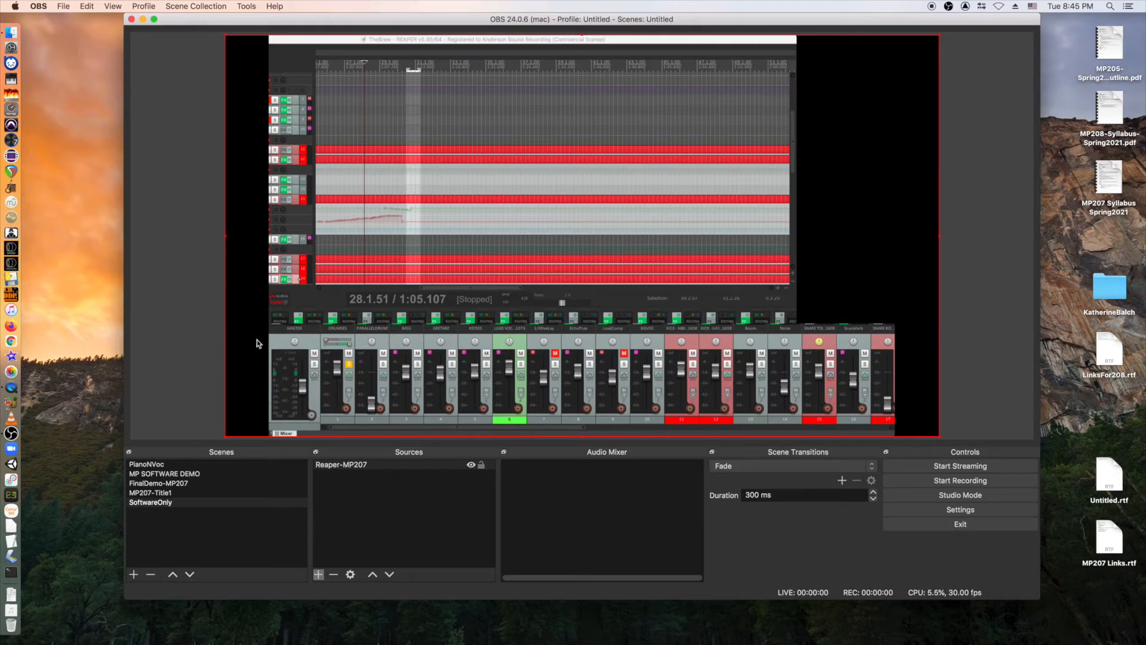
Add the existing Display Capture 3 to SoftwareOnly and fit it to the canvas.
click(319, 573)
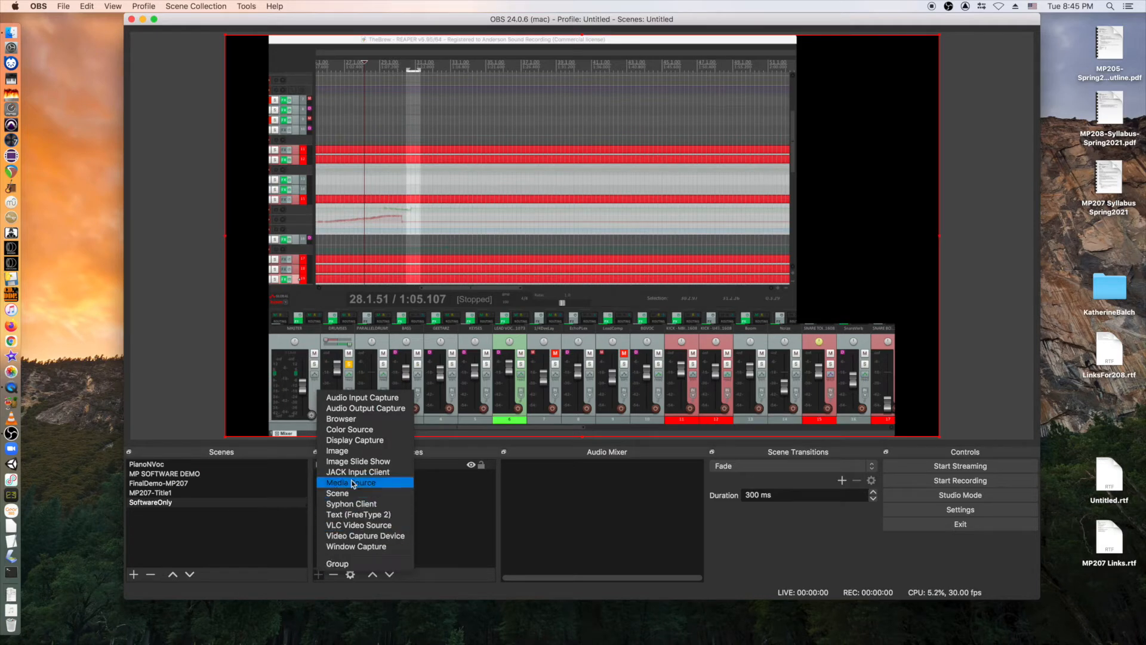
click(352, 440)
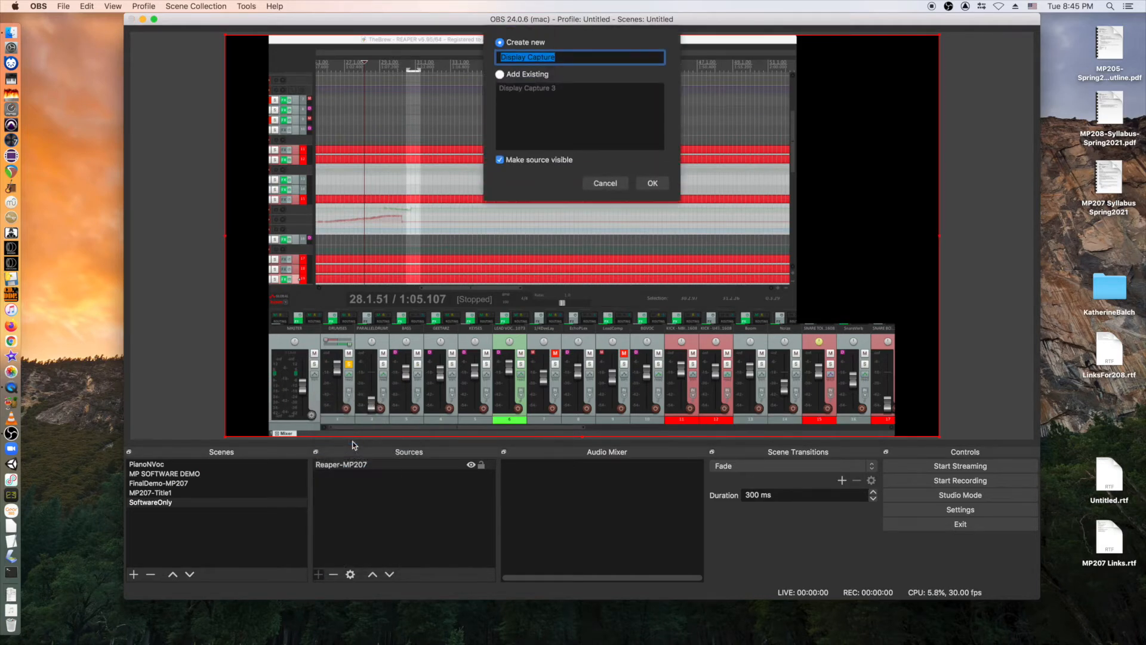
click(500, 75)
click(511, 89)
click(652, 183)
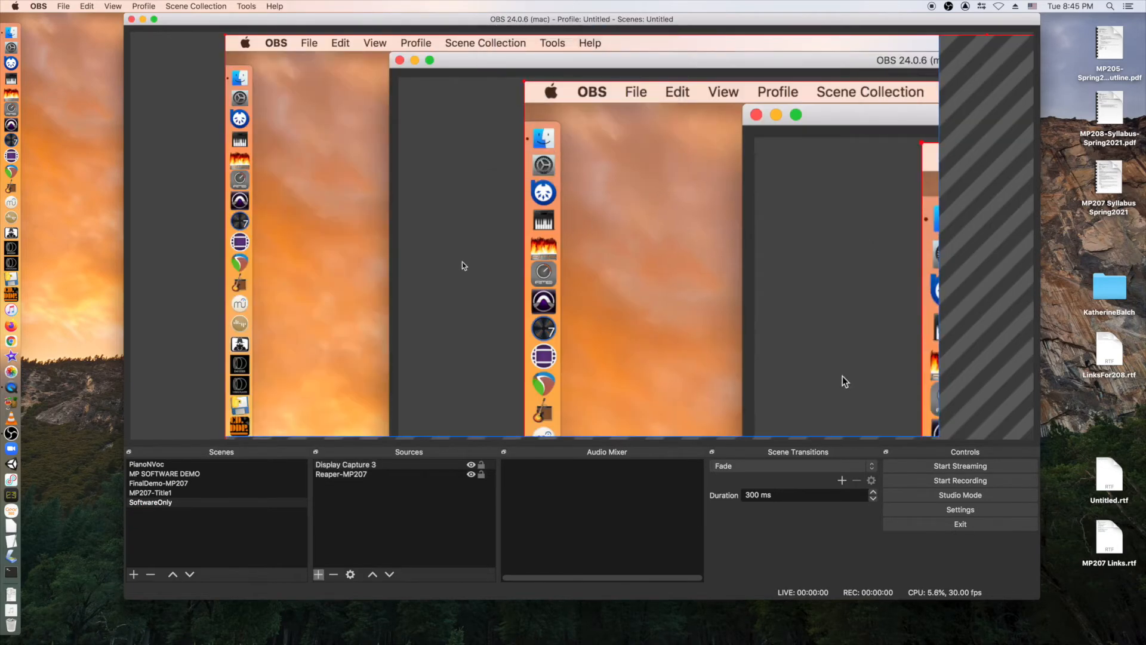
right_click(551, 266)
mouse_move(607, 482)
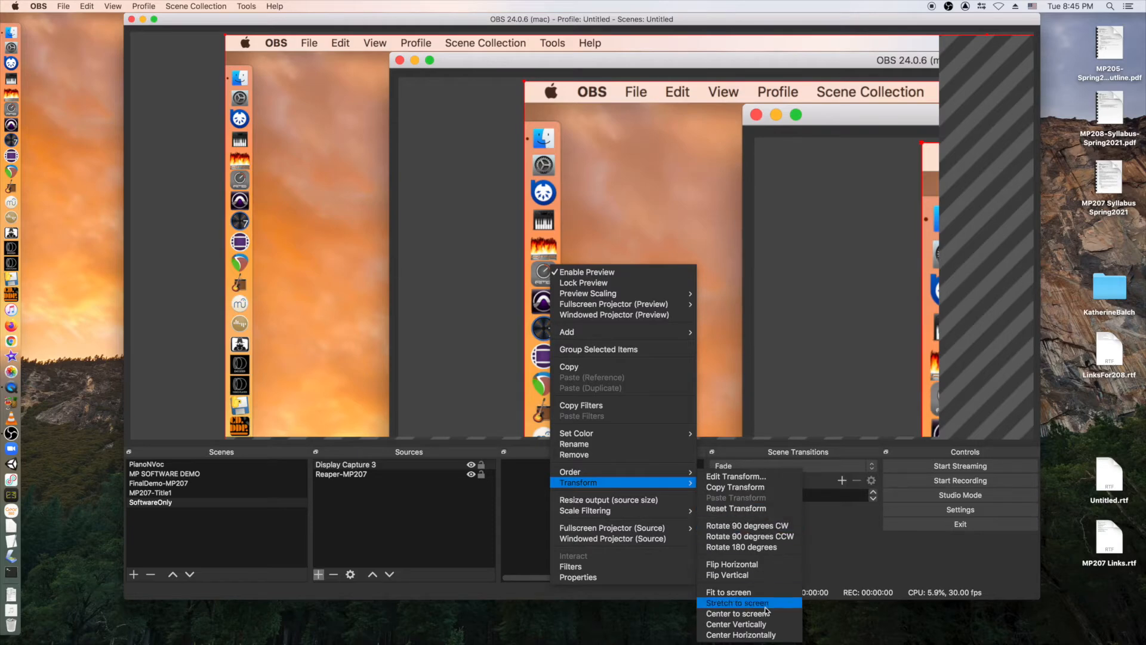
click(741, 592)
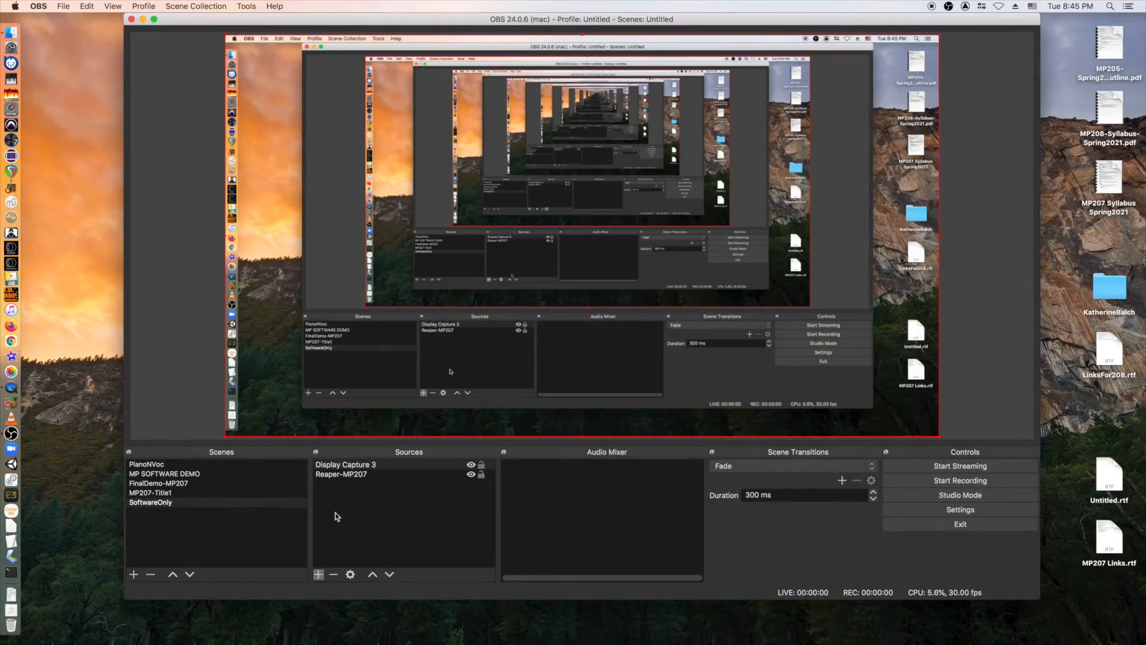
Move Reaper-MP207 above Display Capture 3 in the source order.
click(341, 476)
click(372, 574)
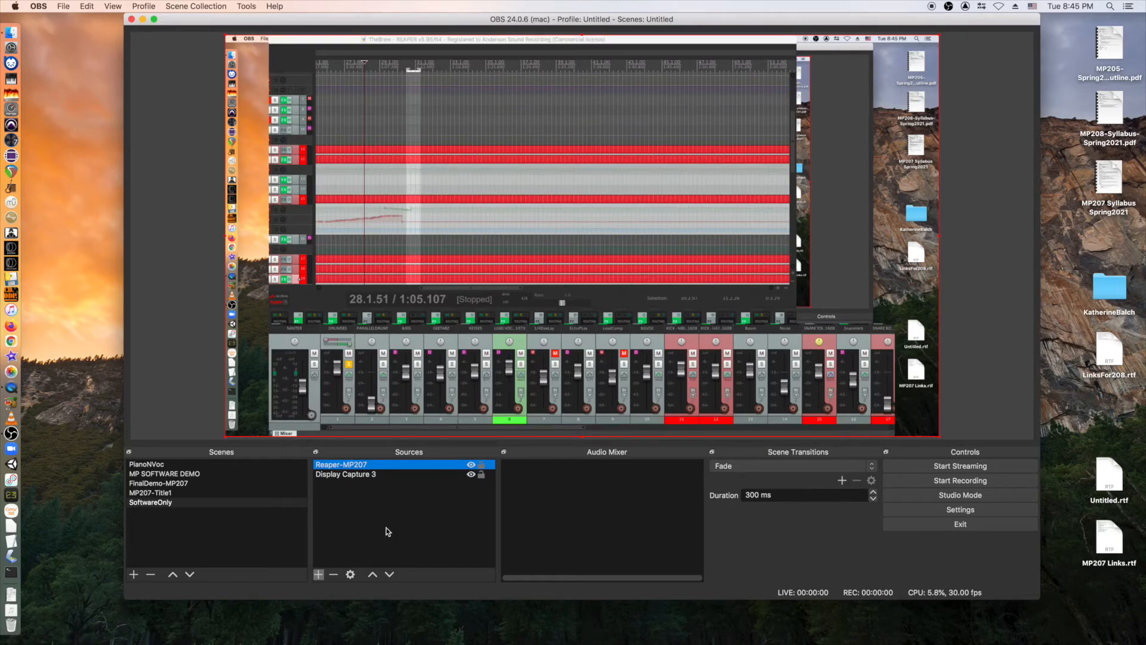
drag(710, 27, 611, 36)
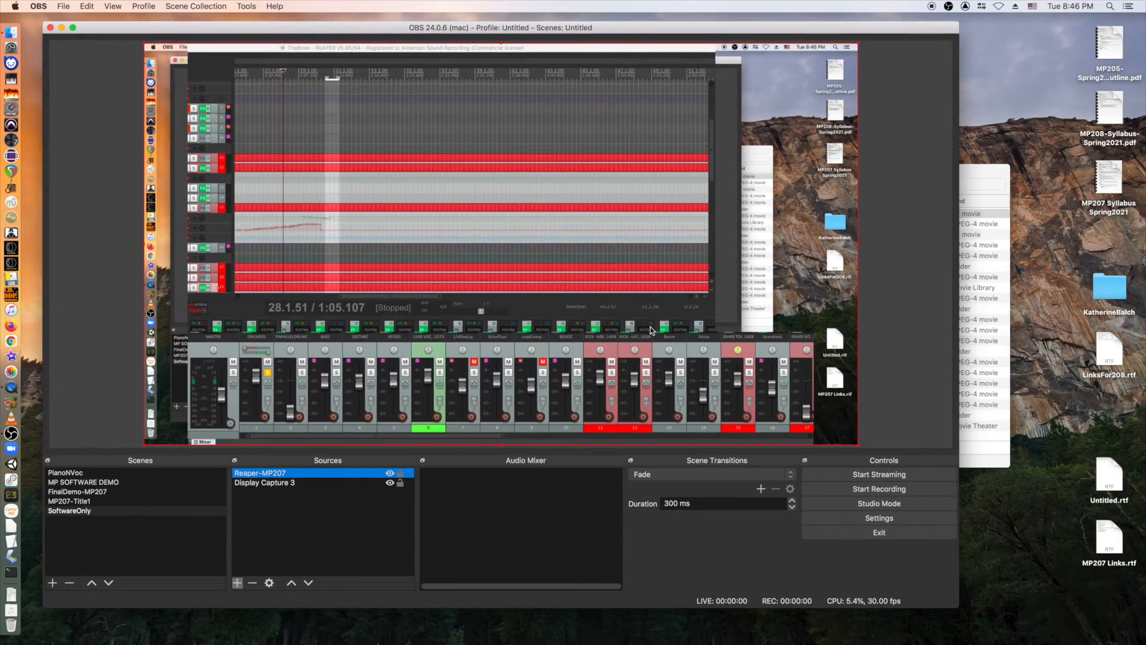
Launch REAPER, dismiss its MIDI device error, and shrink and reposition the OBS window in front.
click(12, 167)
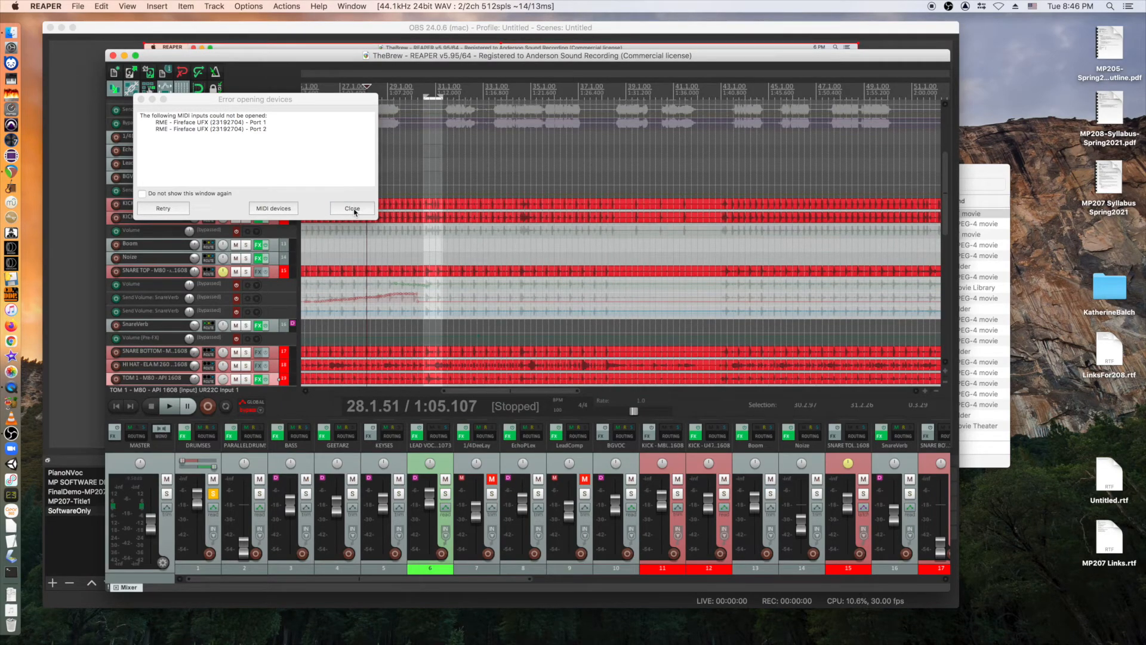
click(353, 209)
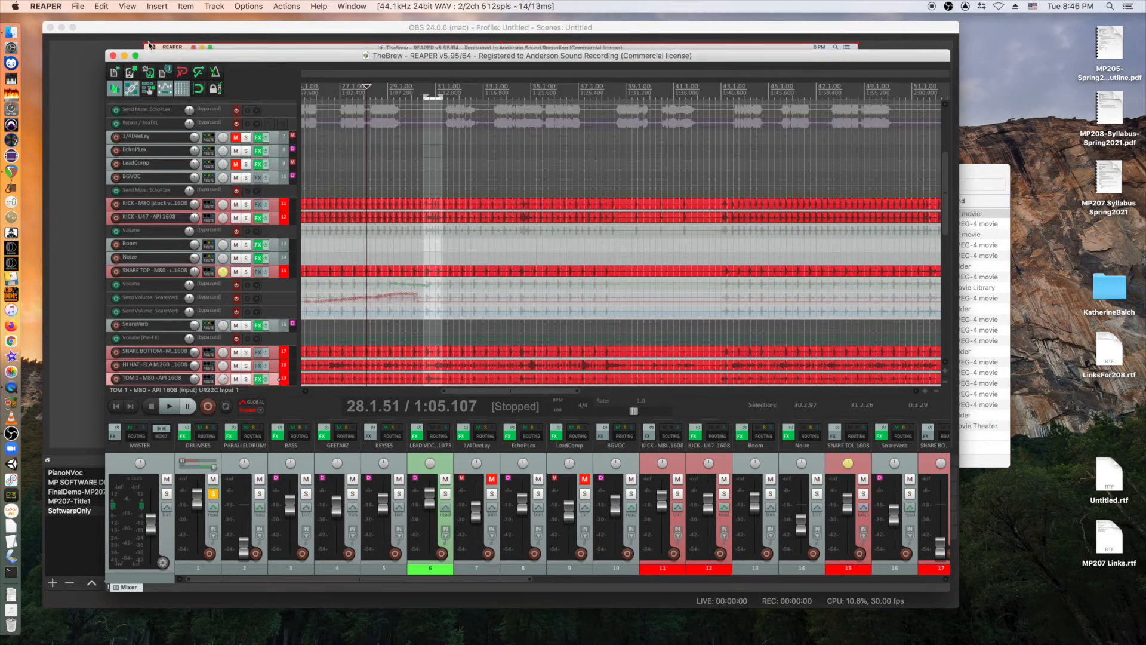
click(142, 29)
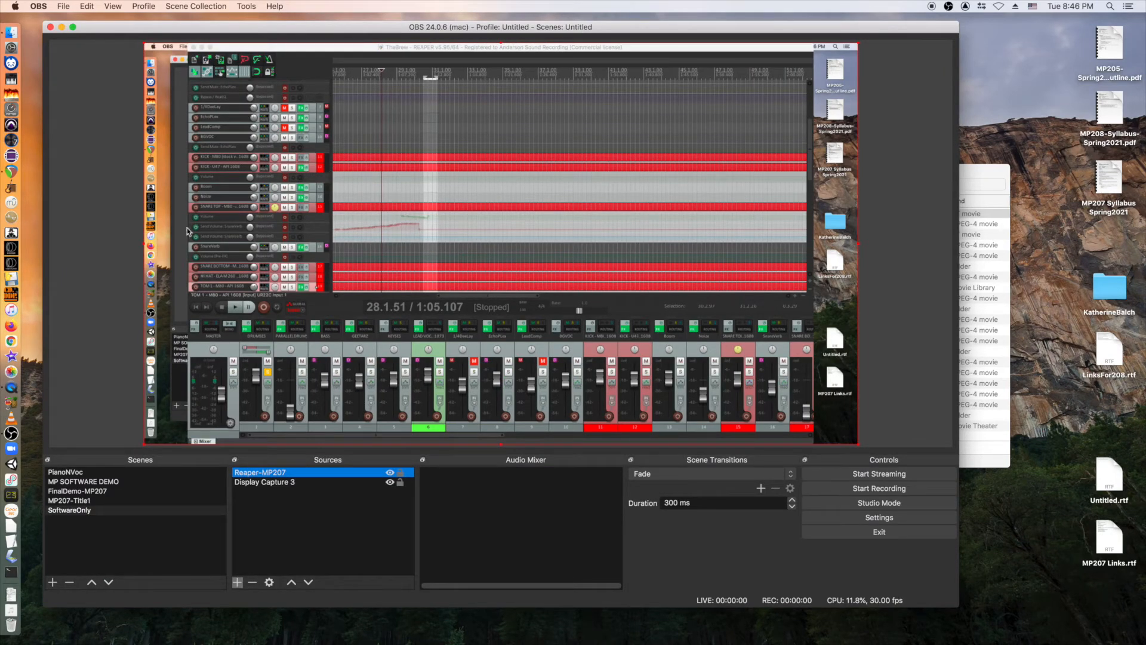
drag(199, 28, 217, 27)
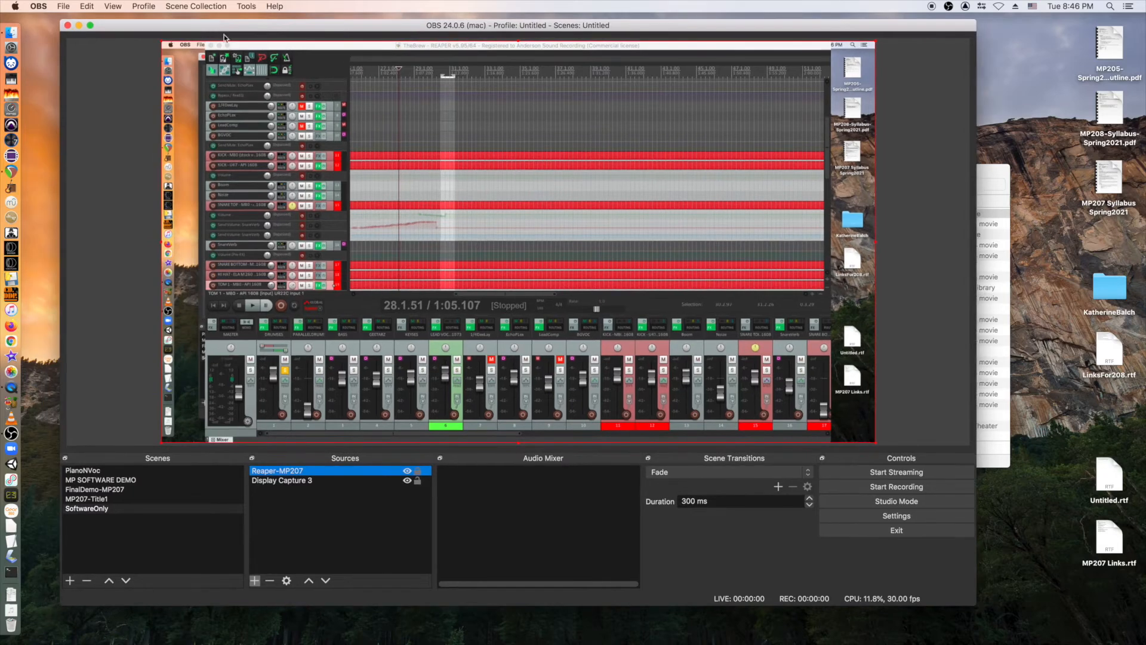
drag(968, 602, 799, 591)
drag(368, 33, 483, 36)
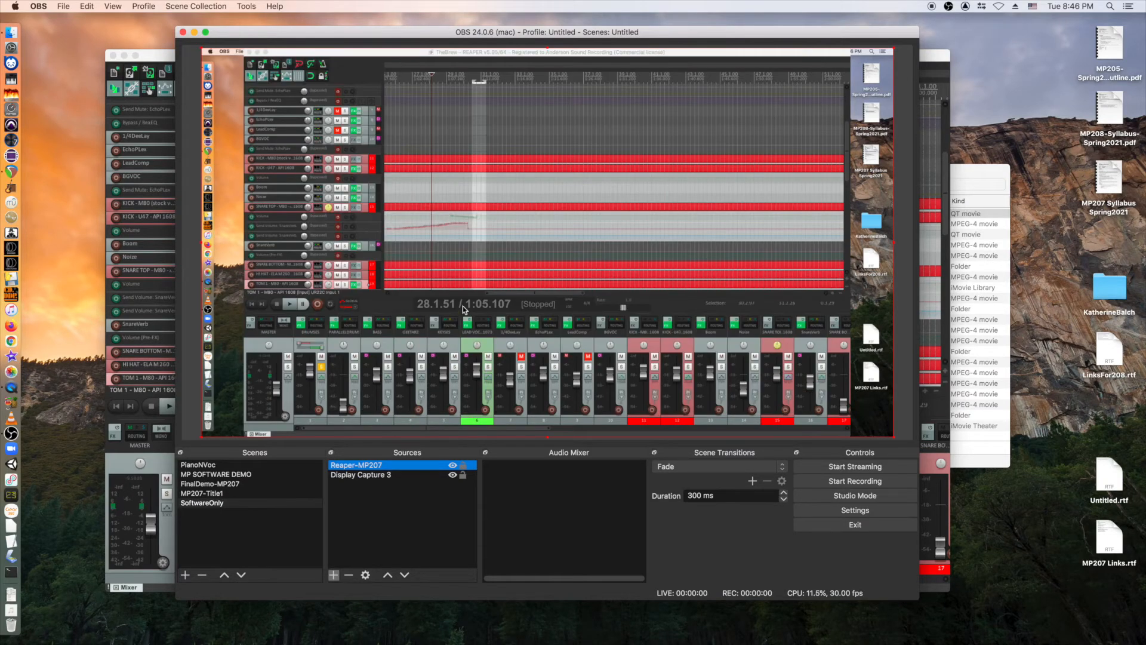
Add the existing Steinberg-MP207 audio input to SoftwareOnly, then switch to FinalDemo-MP207.
click(334, 575)
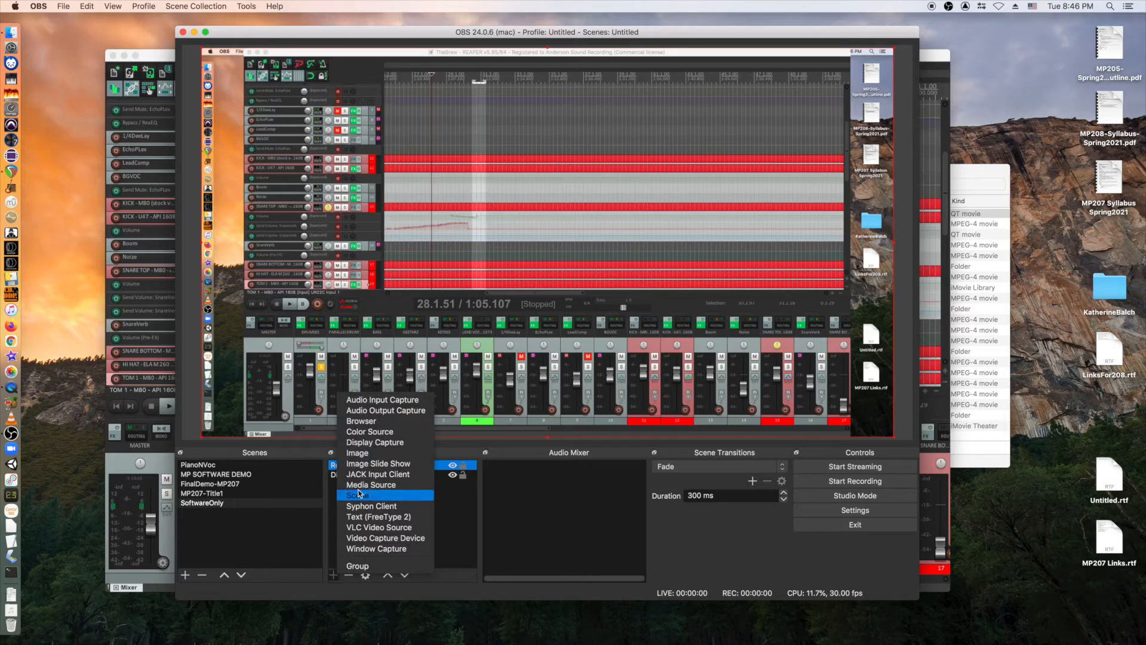
click(382, 400)
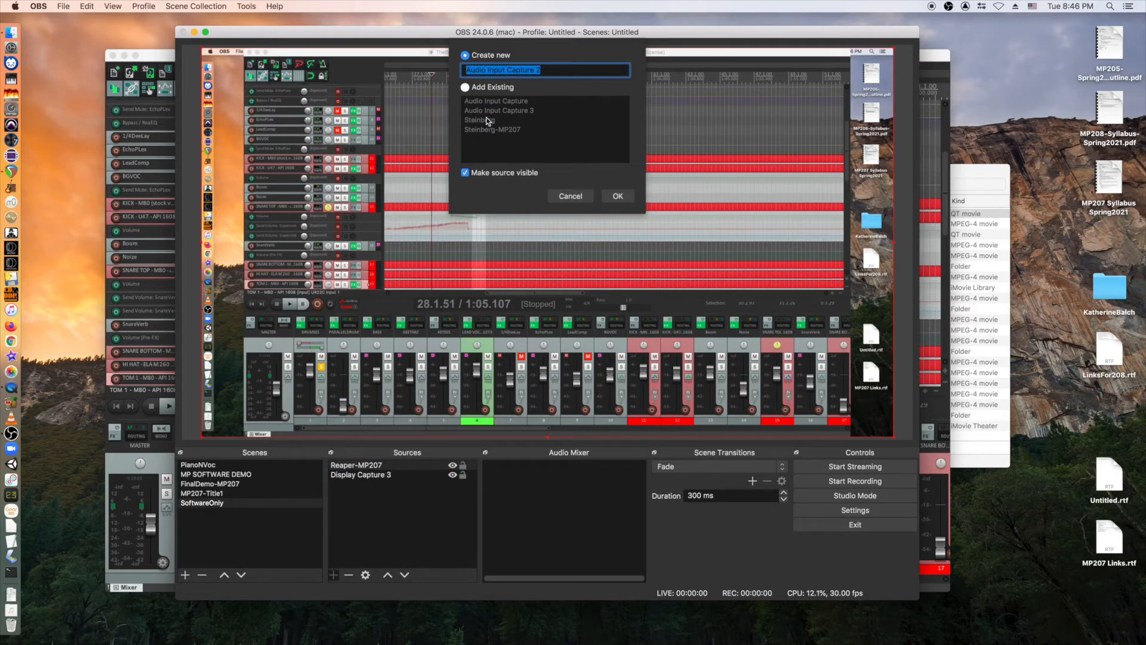
click(469, 89)
click(490, 129)
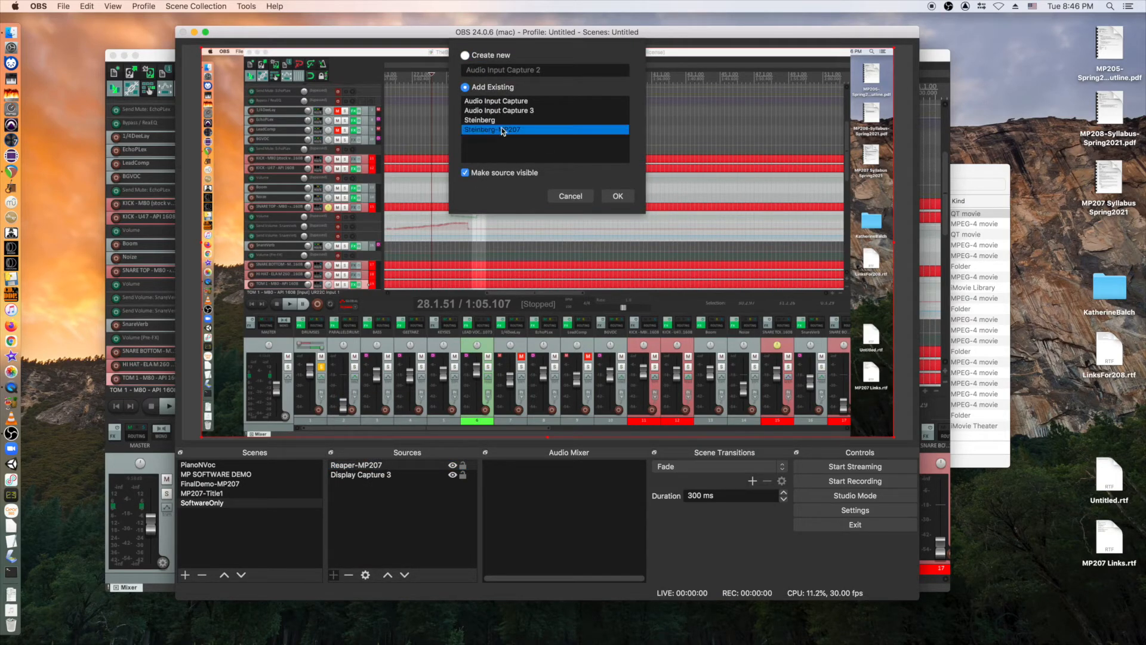
click(619, 196)
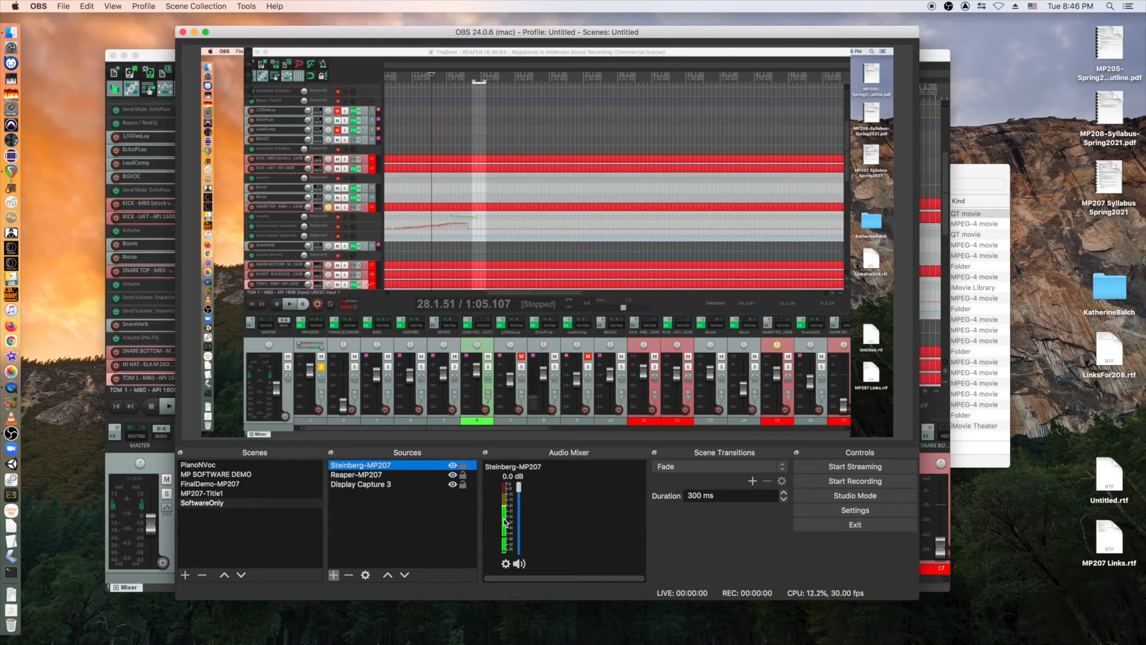
click(202, 484)
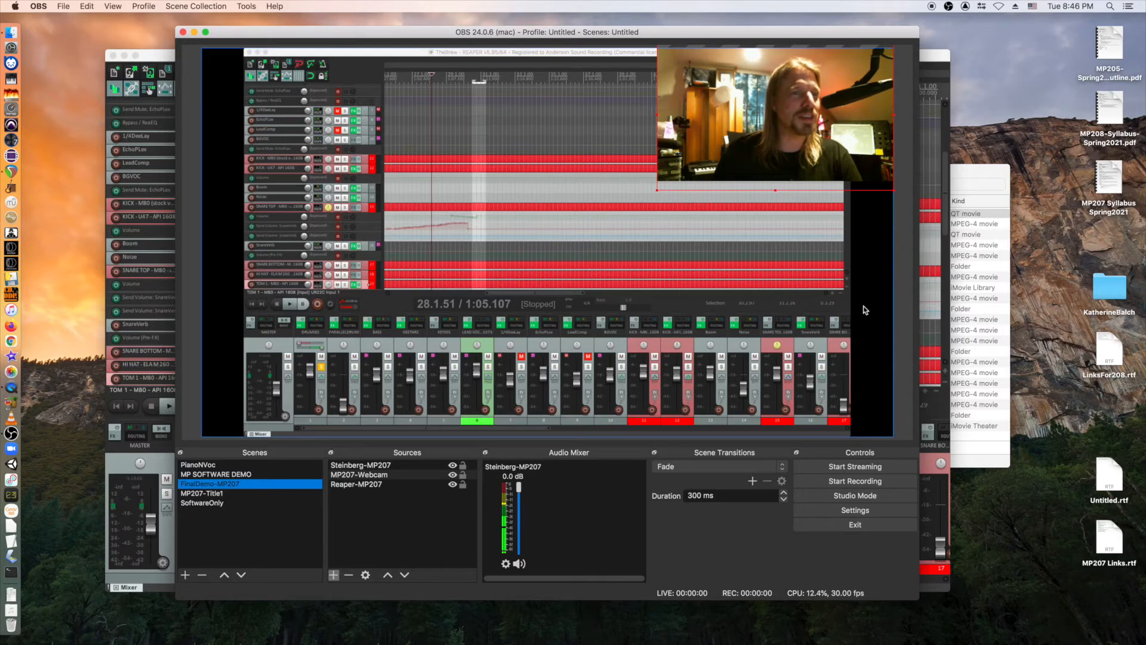
Add the existing Display Capture 3 to FinalDemo-MP207 and fit it to the canvas.
click(333, 574)
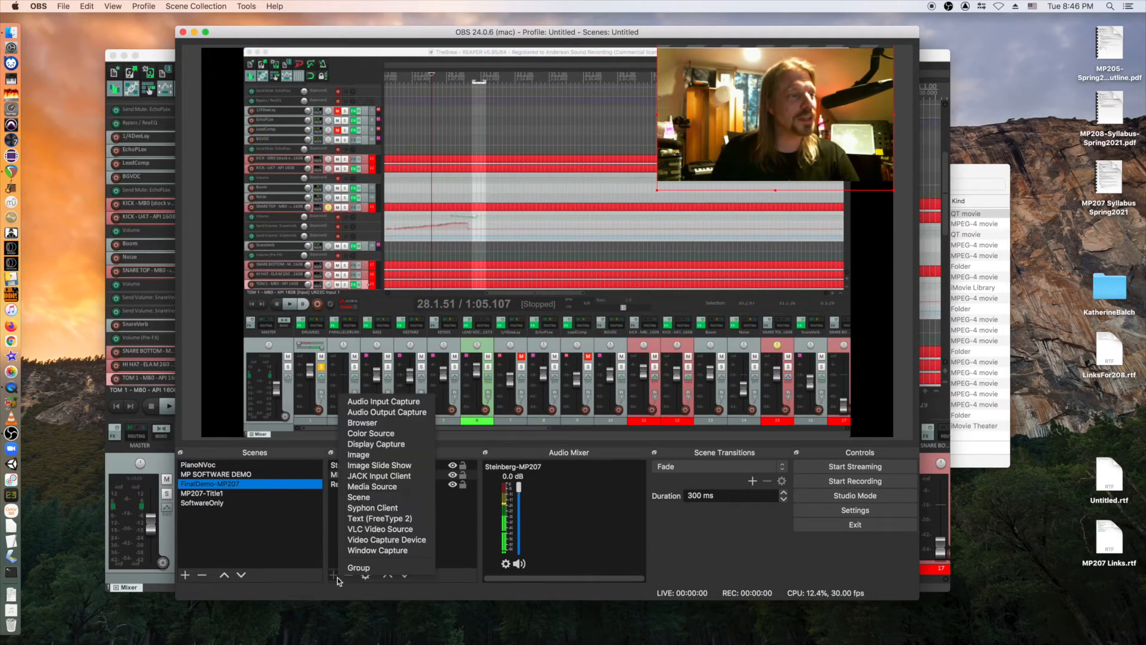
click(376, 444)
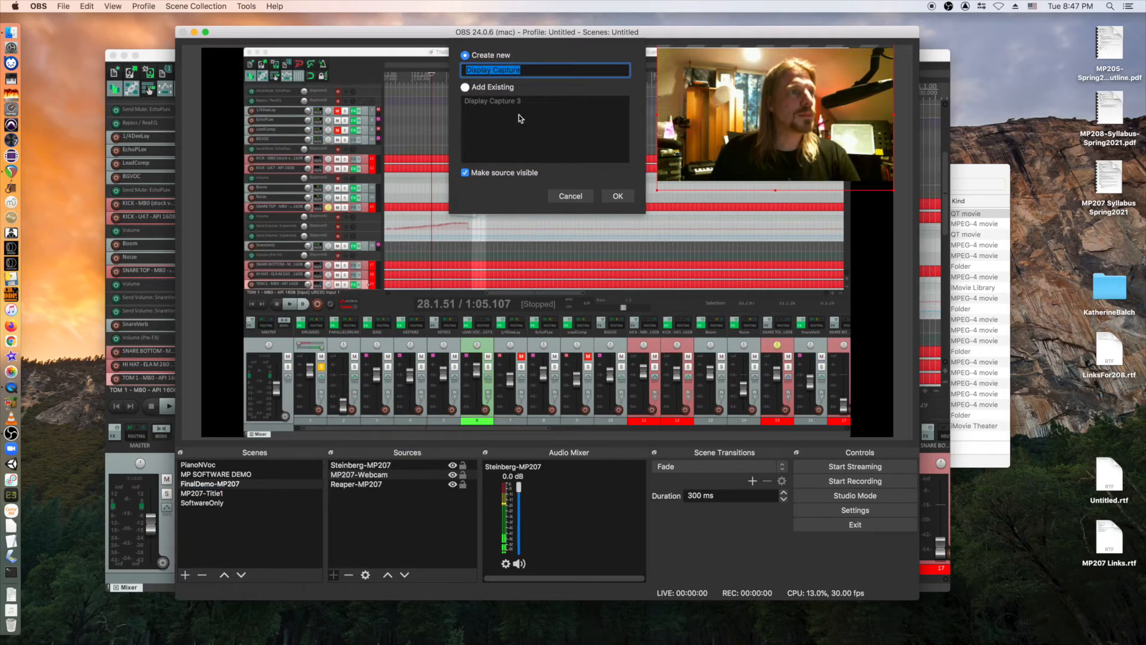
click(466, 88)
click(477, 100)
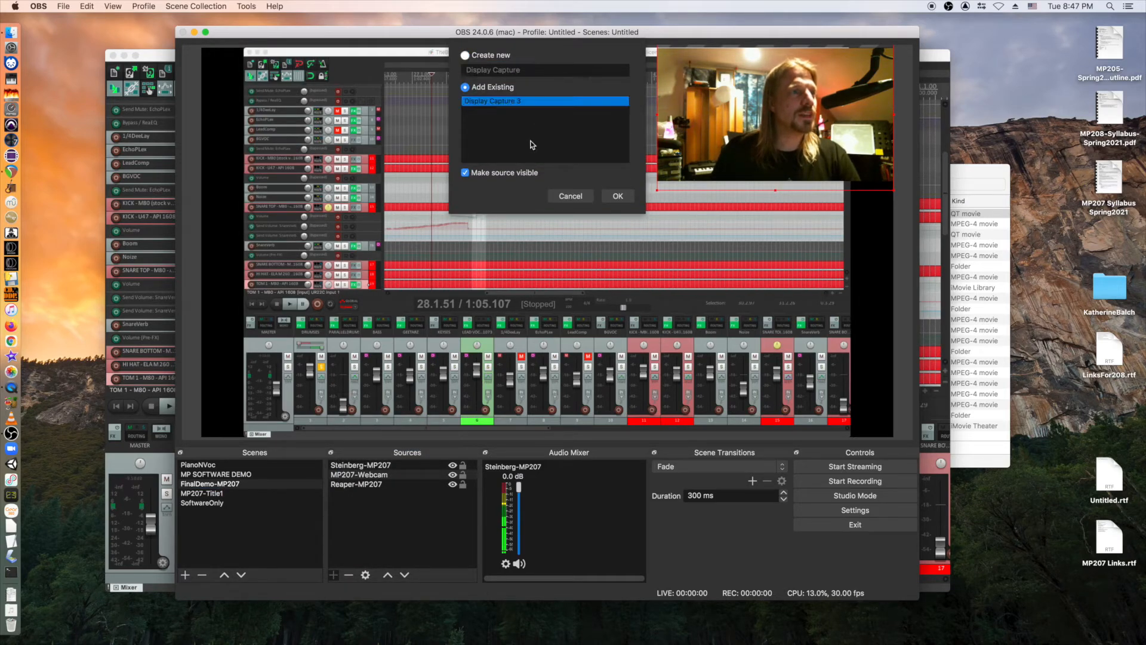
click(618, 197)
right_click(628, 235)
mouse_move(686, 451)
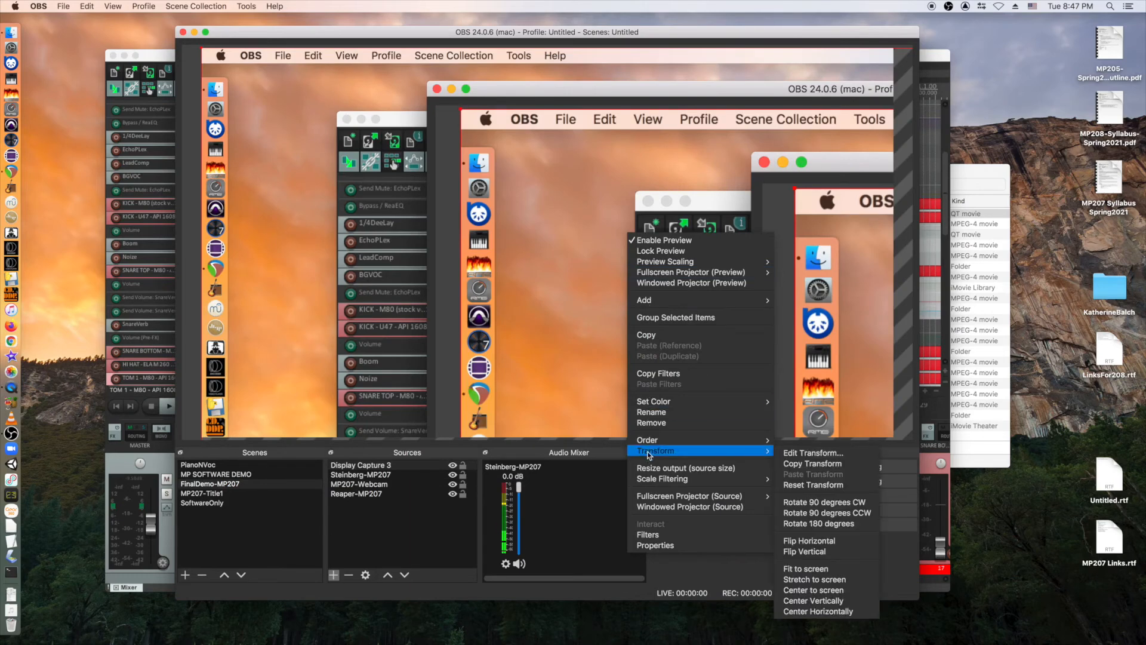
click(802, 568)
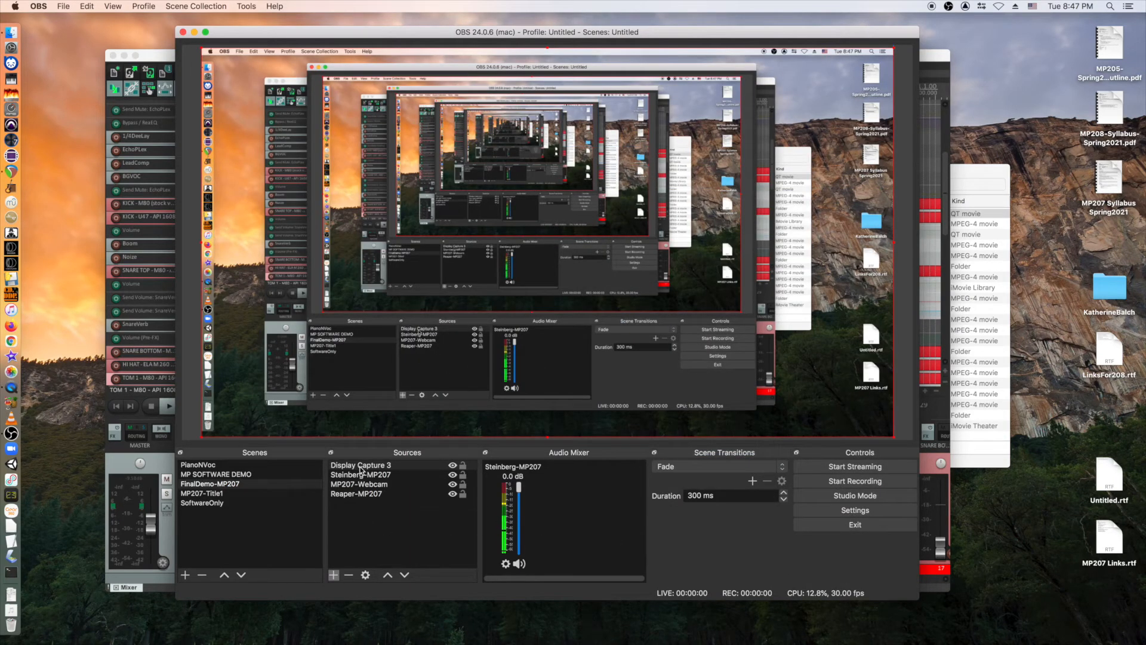
Move Display Capture 3 to the bottom of the sources, then cycle scenes back to FinalDemo-MP207.
click(360, 469)
click(405, 575)
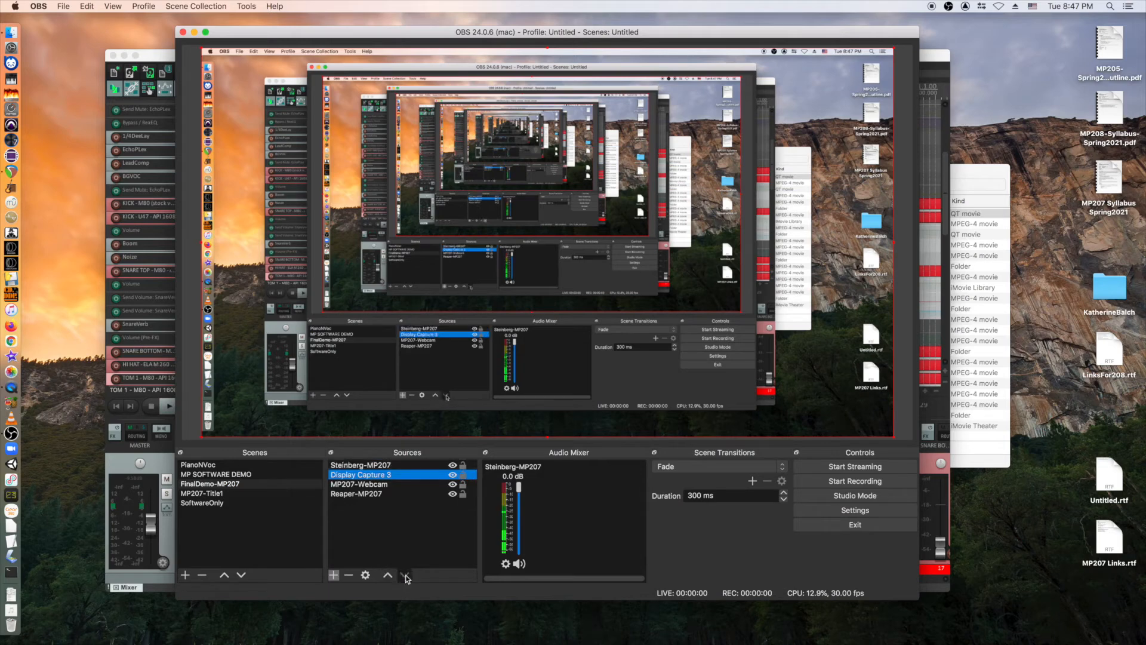
click(405, 576)
click(406, 576)
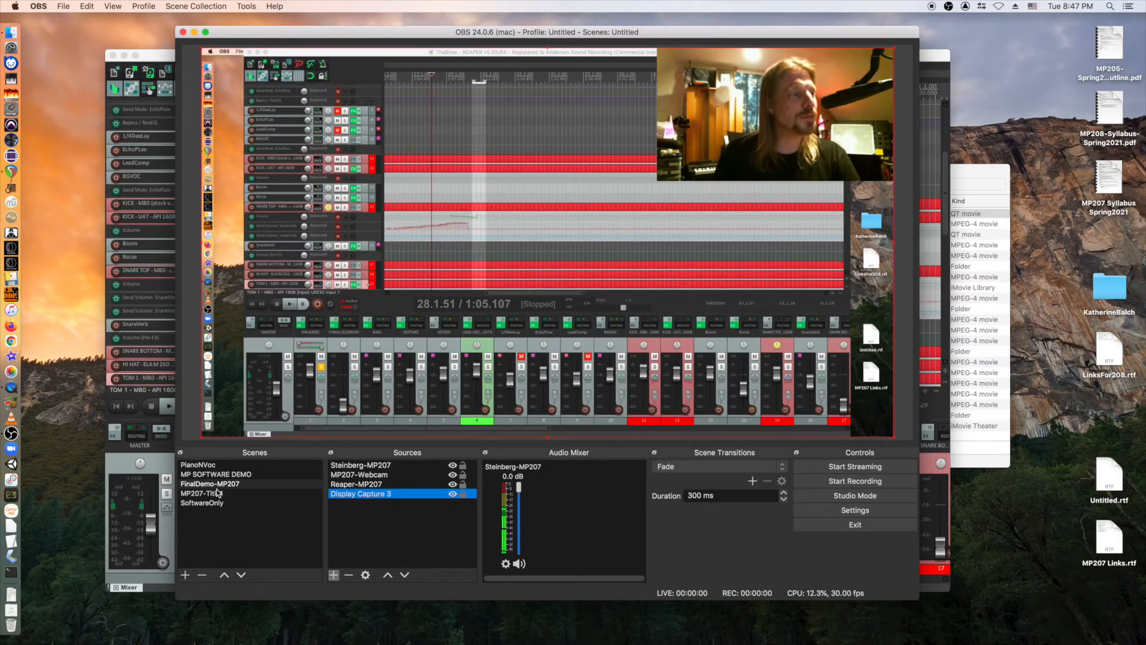
click(203, 503)
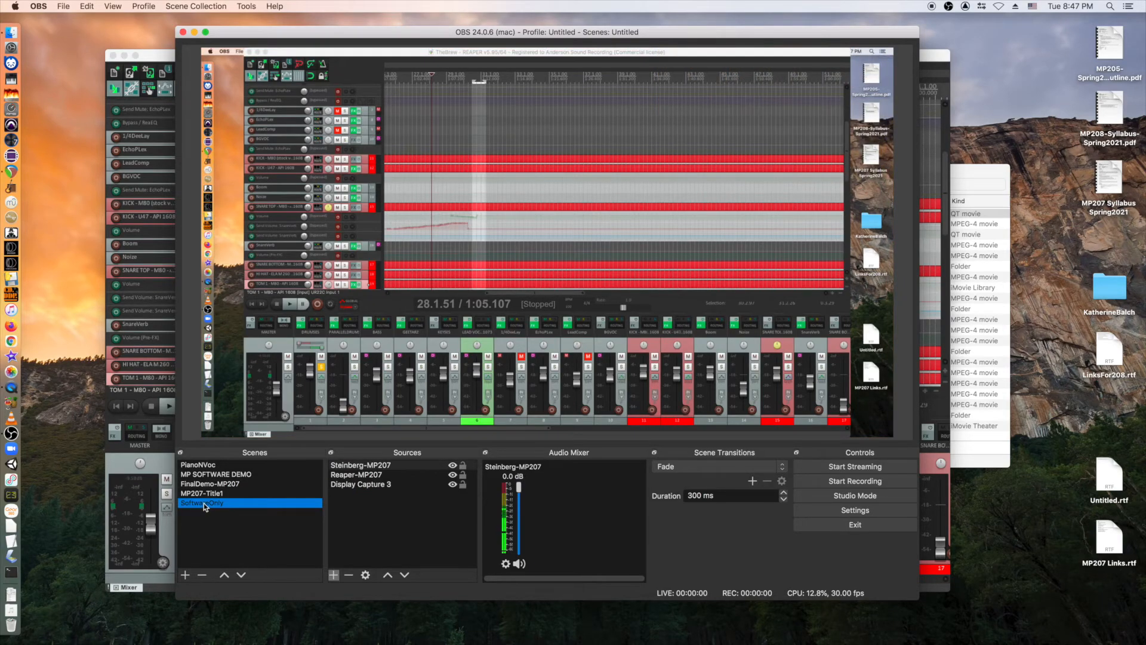
click(205, 493)
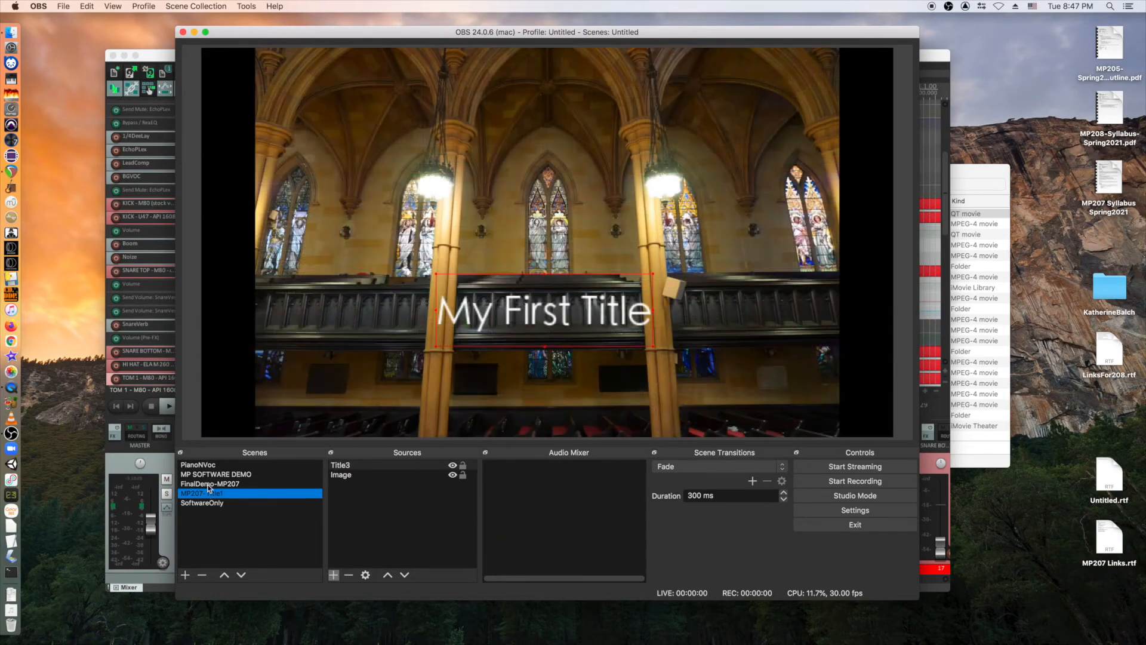
key(Up)
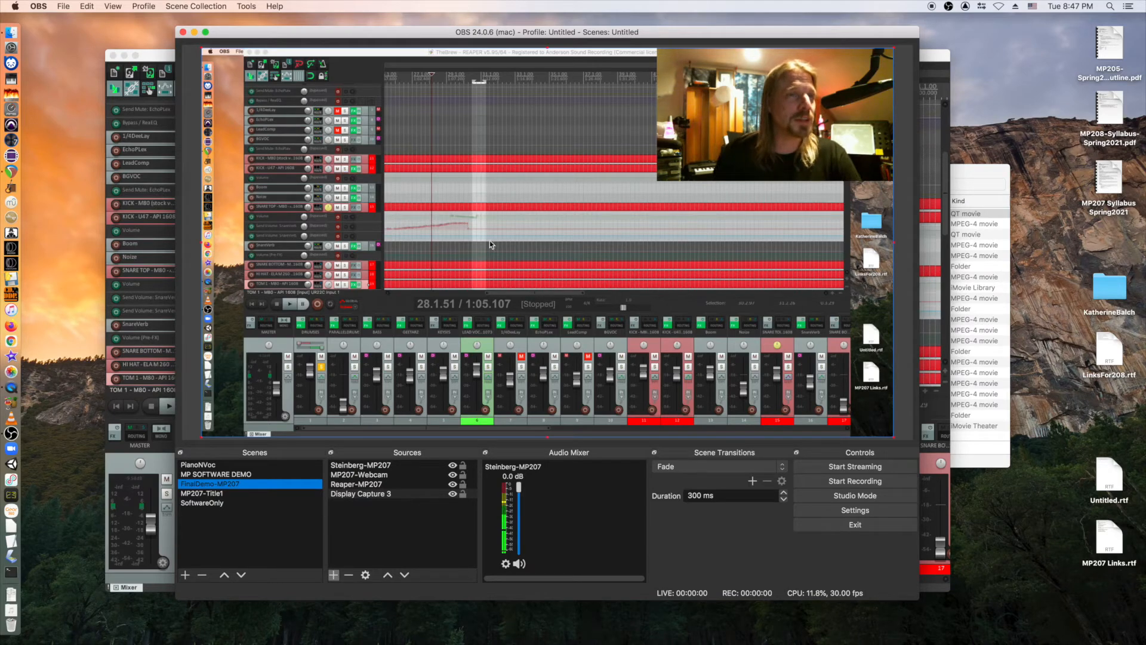
Add a new scene named DisplayWithVideo, fixing the mistyped name before confirming.
click(187, 575)
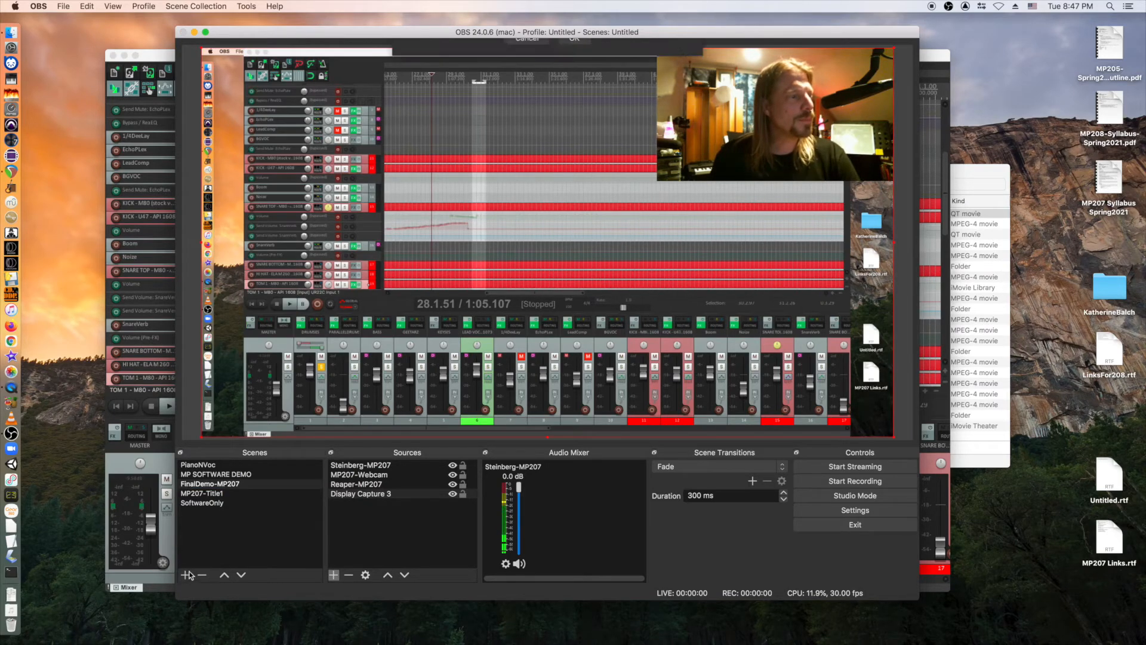
text(Dsl)
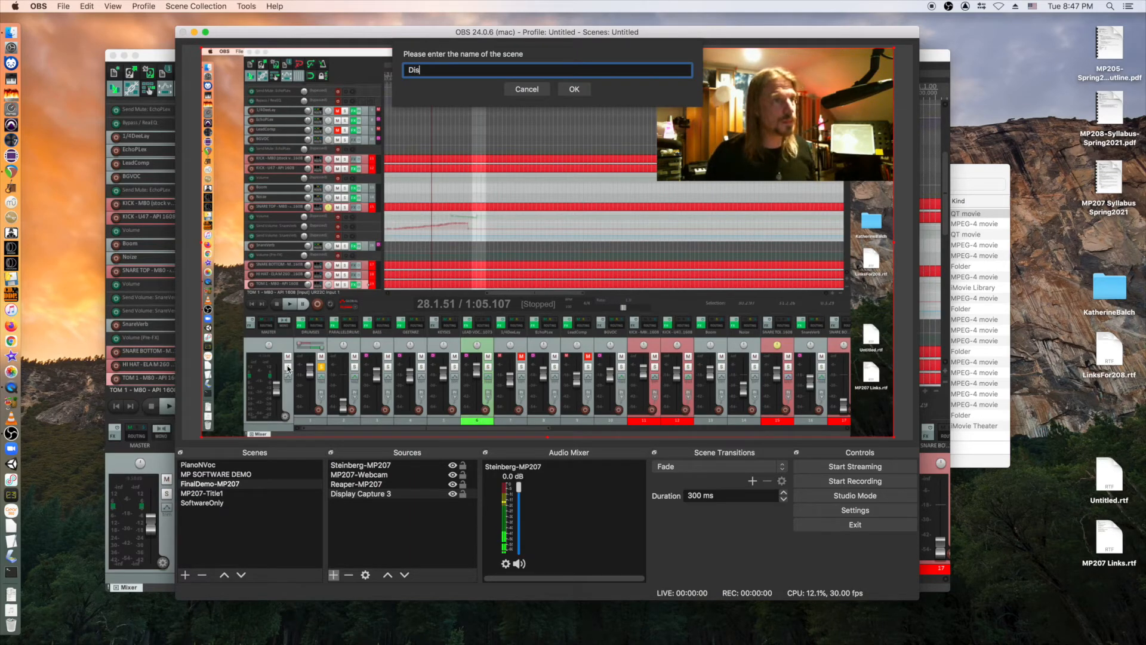
text(playOnlyWith)
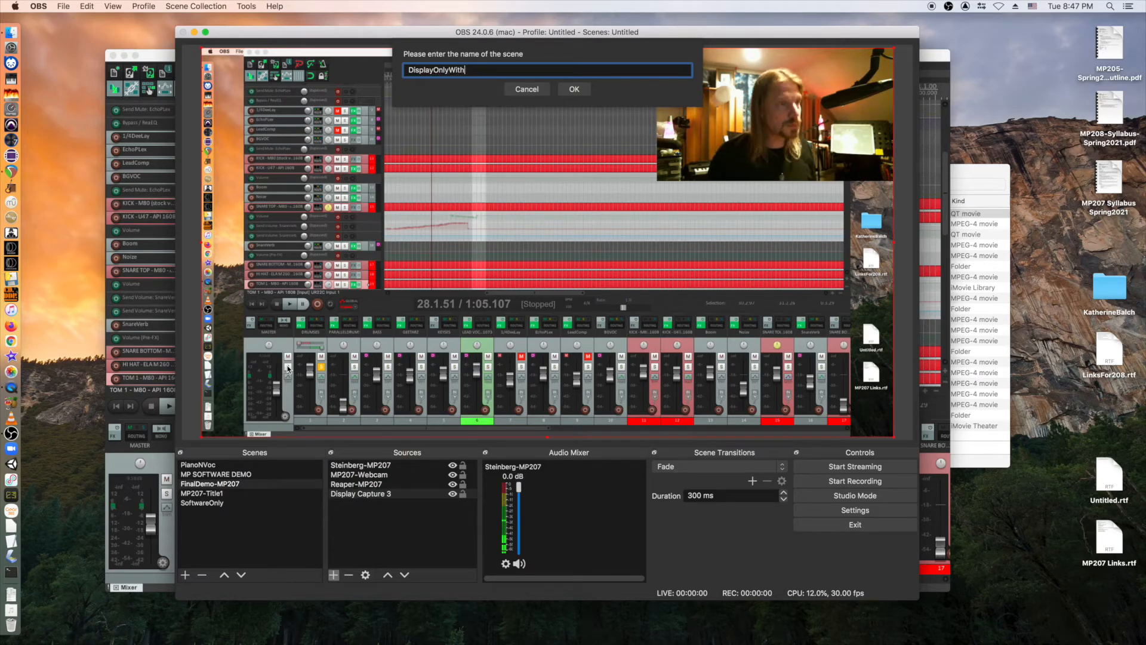
key(BackSpace)
key(BackSpace)
key(BackSpace)
key(BackSpace)
key(BackSpace)
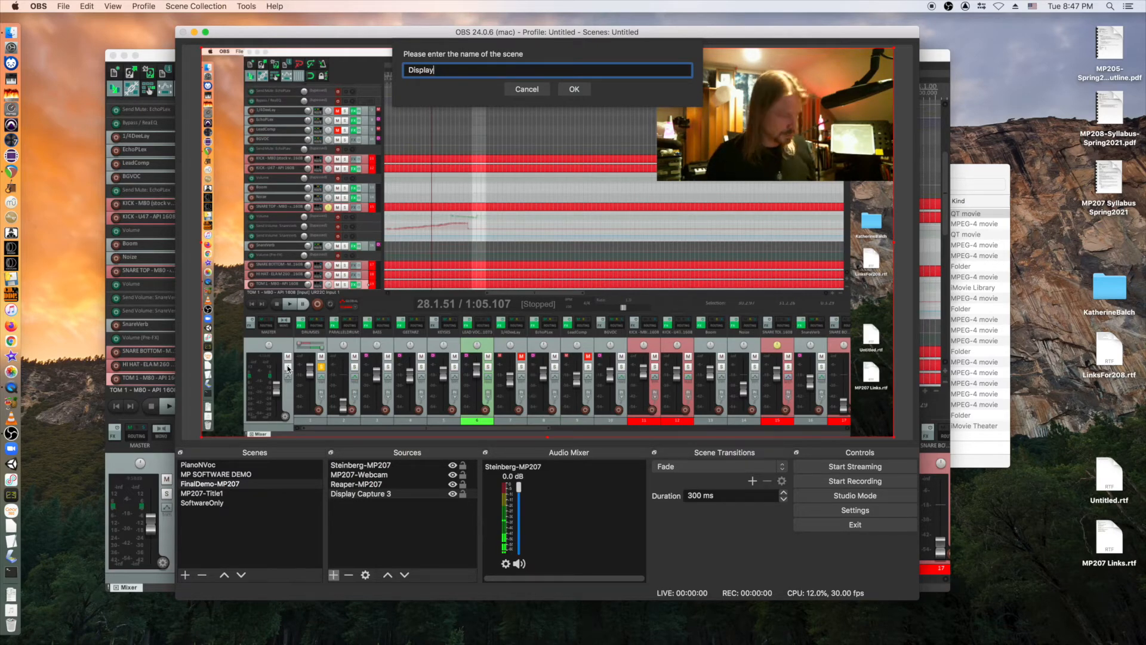
text(WithVideo)
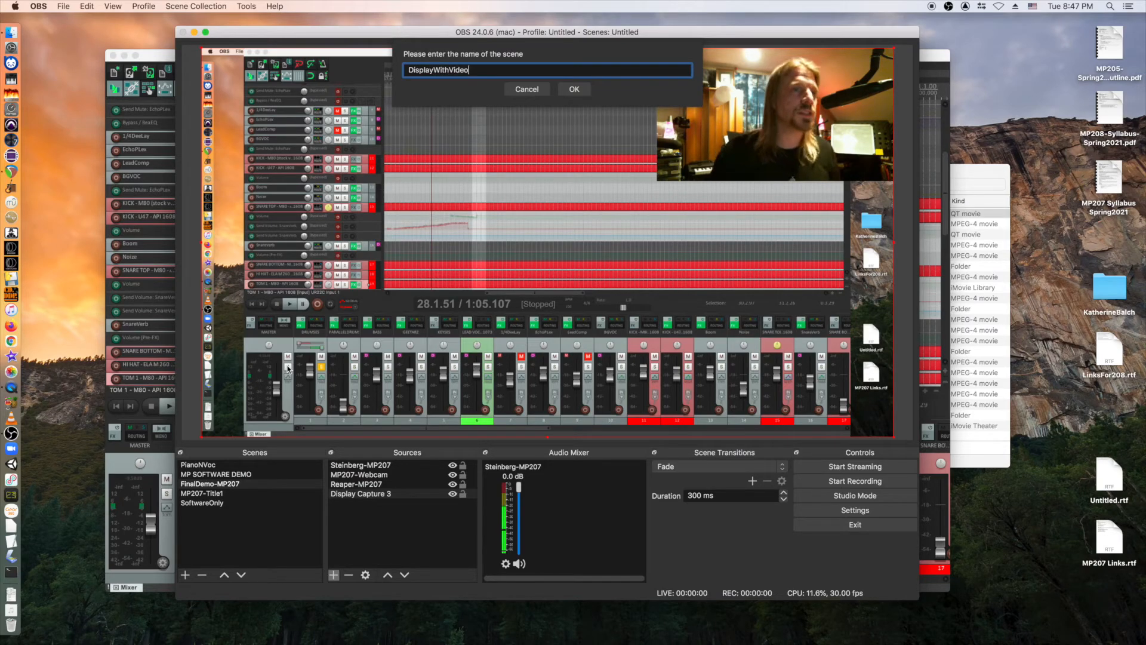
key(Return)
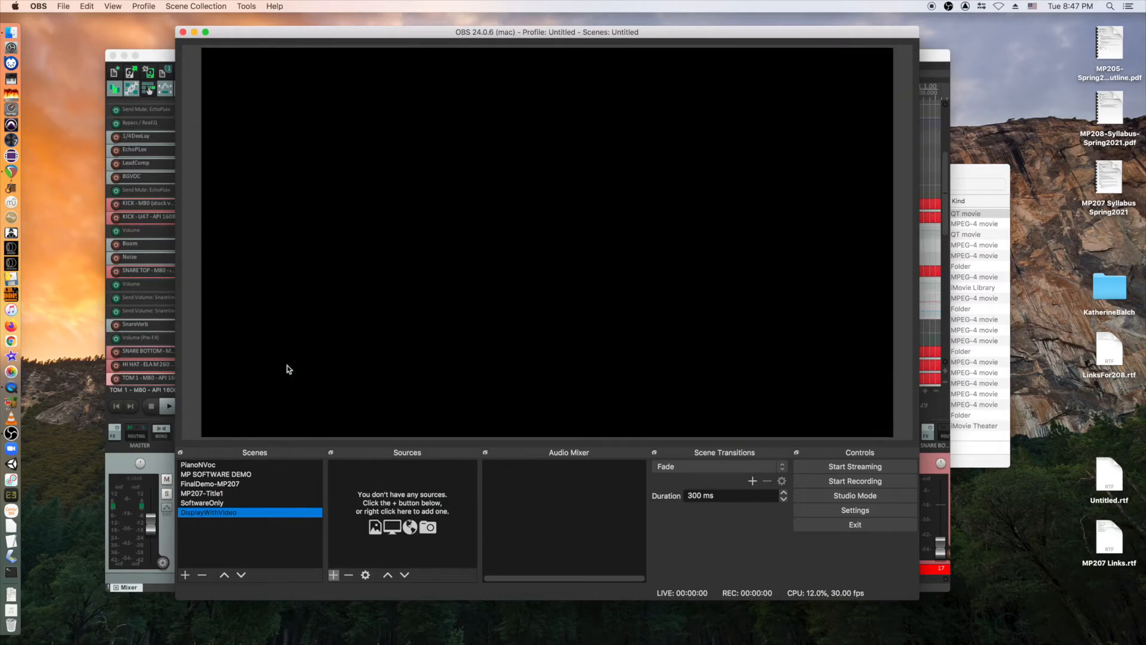
Add the existing Logitech Webcam and shrink it into the canvas's top-right corner.
click(186, 575)
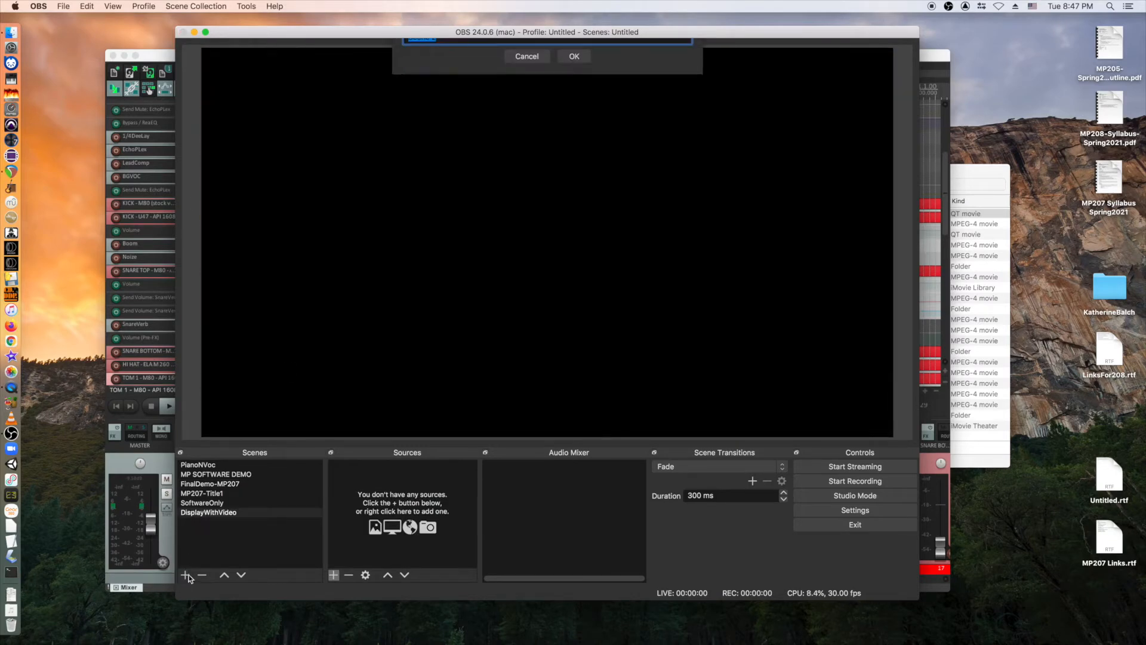
click(545, 90)
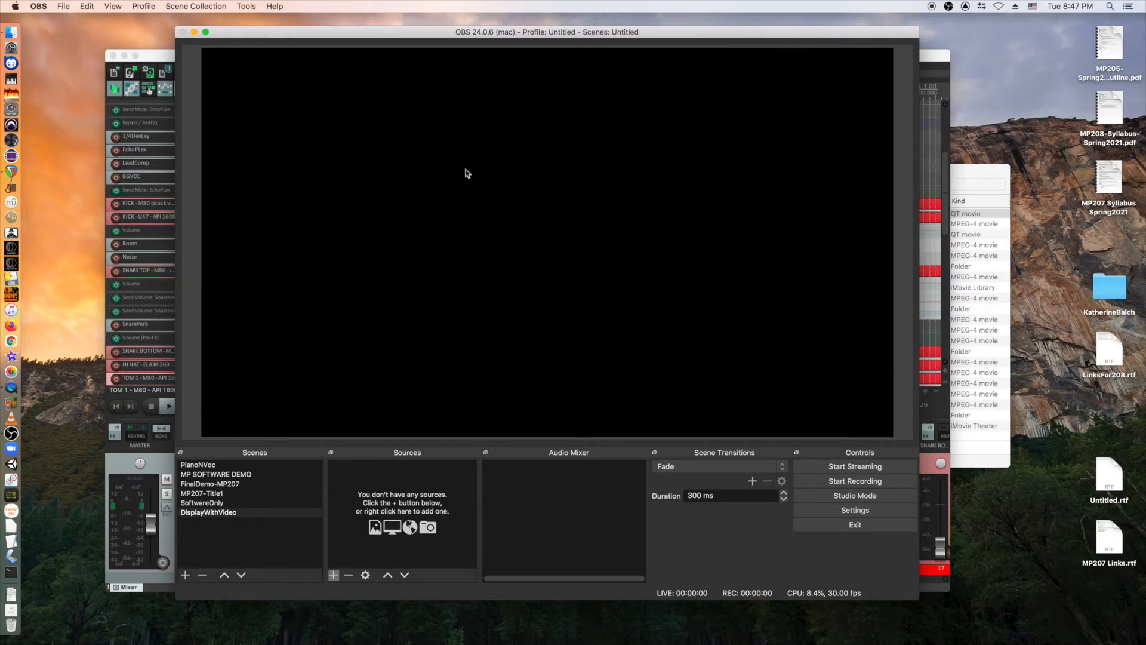
click(333, 575)
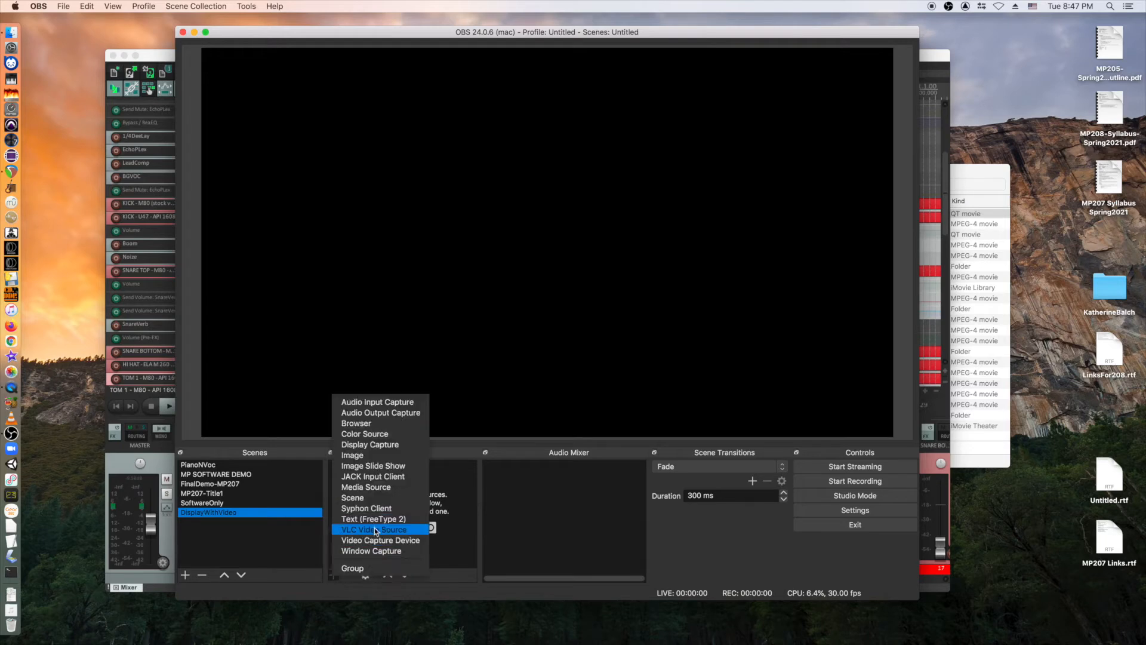
click(372, 540)
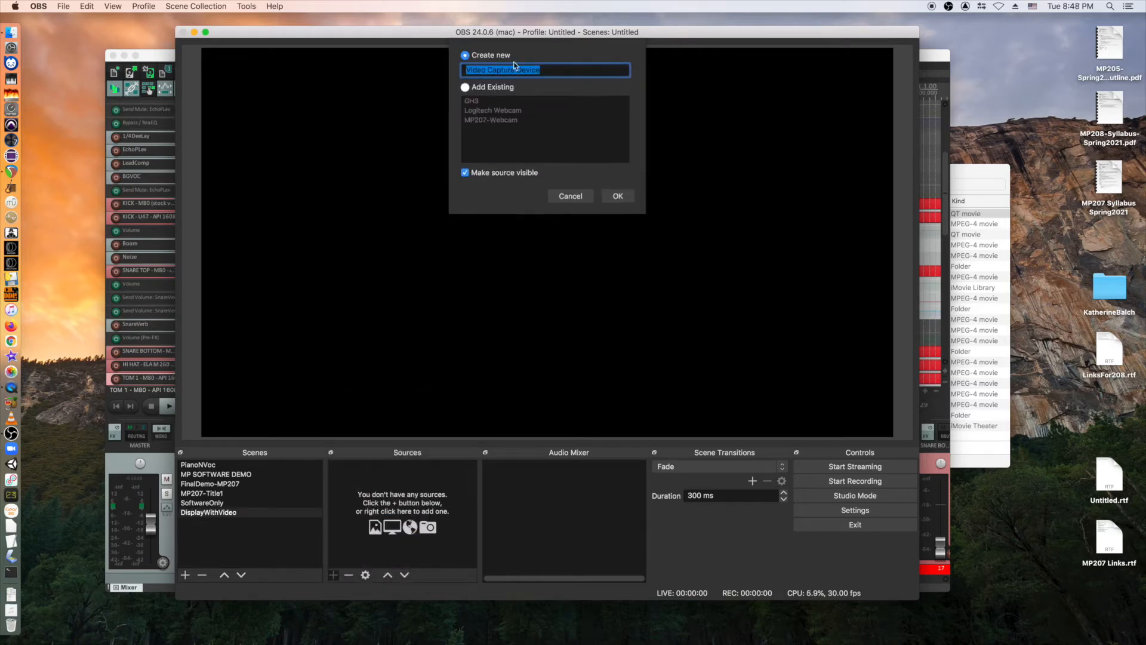
click(466, 87)
click(473, 111)
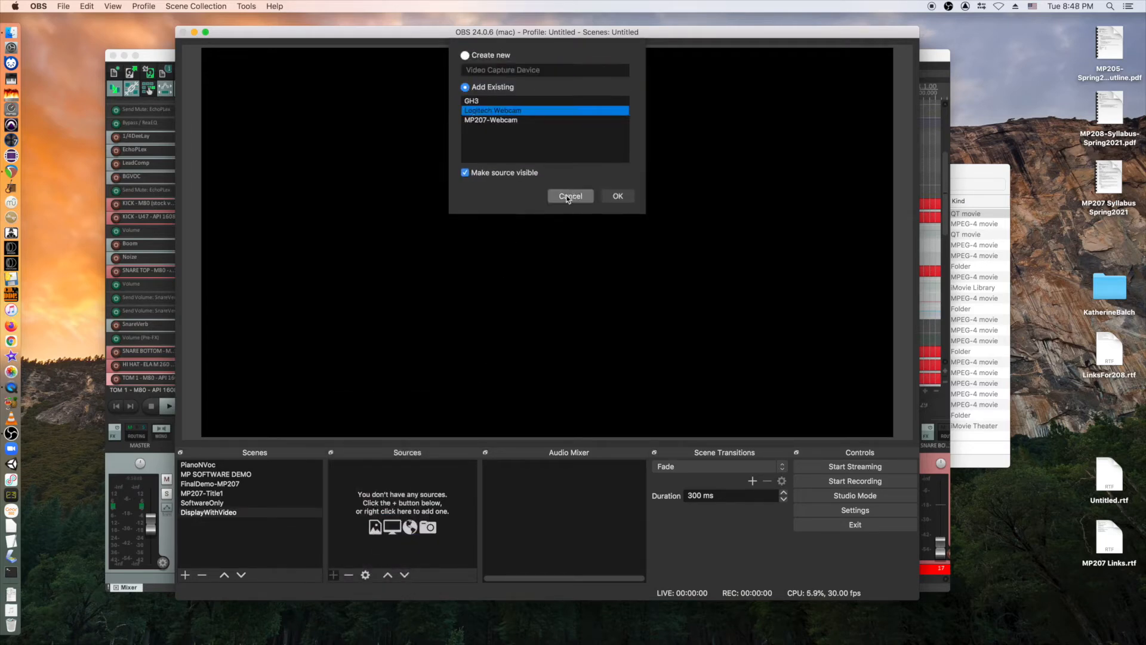
click(618, 194)
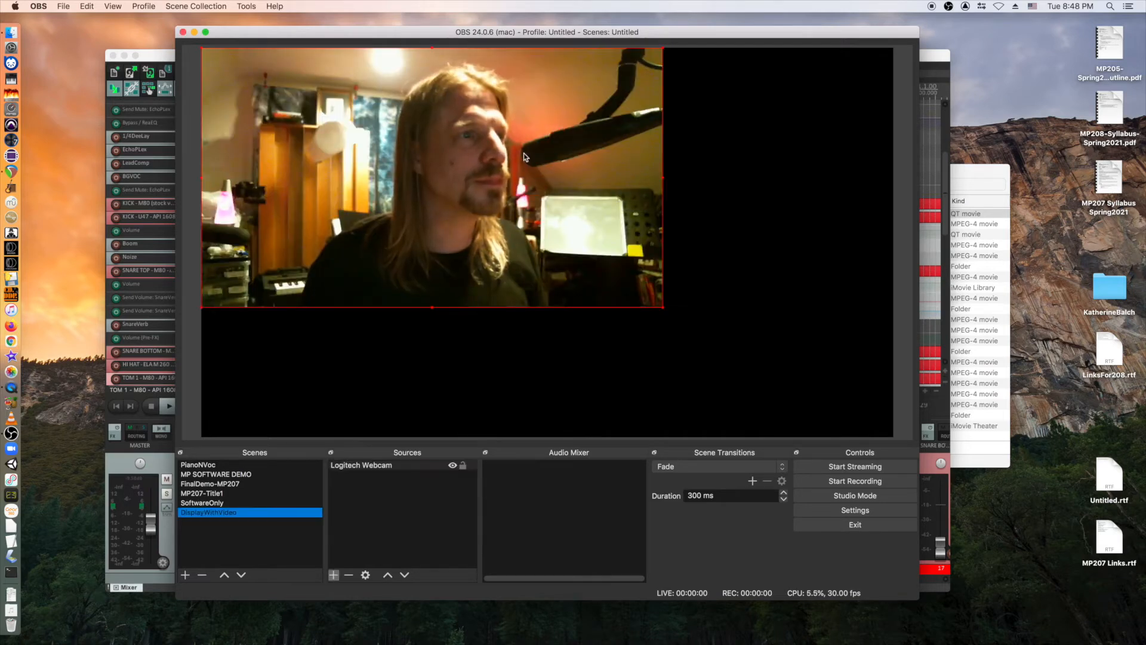
drag(663, 307, 483, 208)
drag(404, 155, 810, 155)
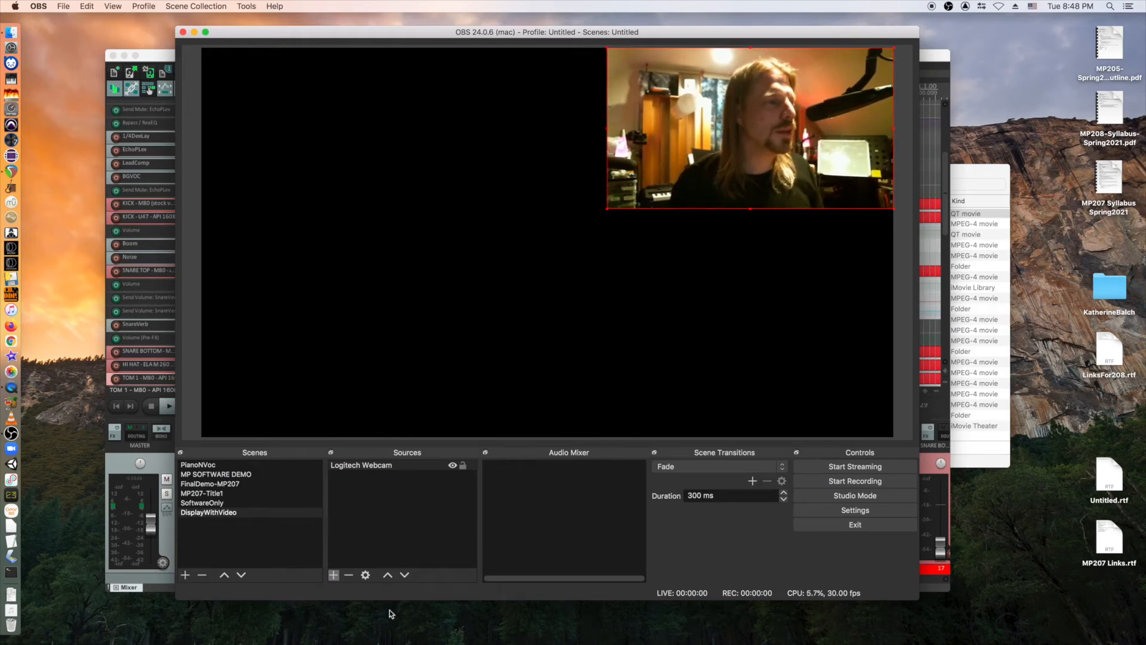
Add the existing Display Capture 3, fit it to the canvas, and move it down the order.
click(334, 575)
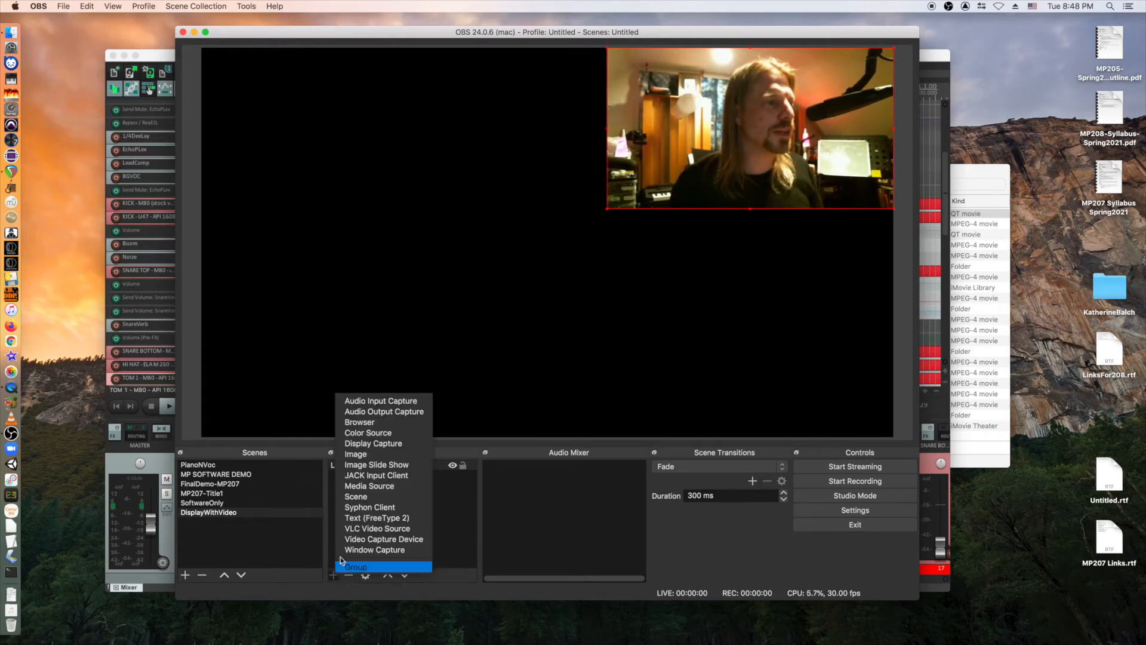
click(359, 442)
click(465, 87)
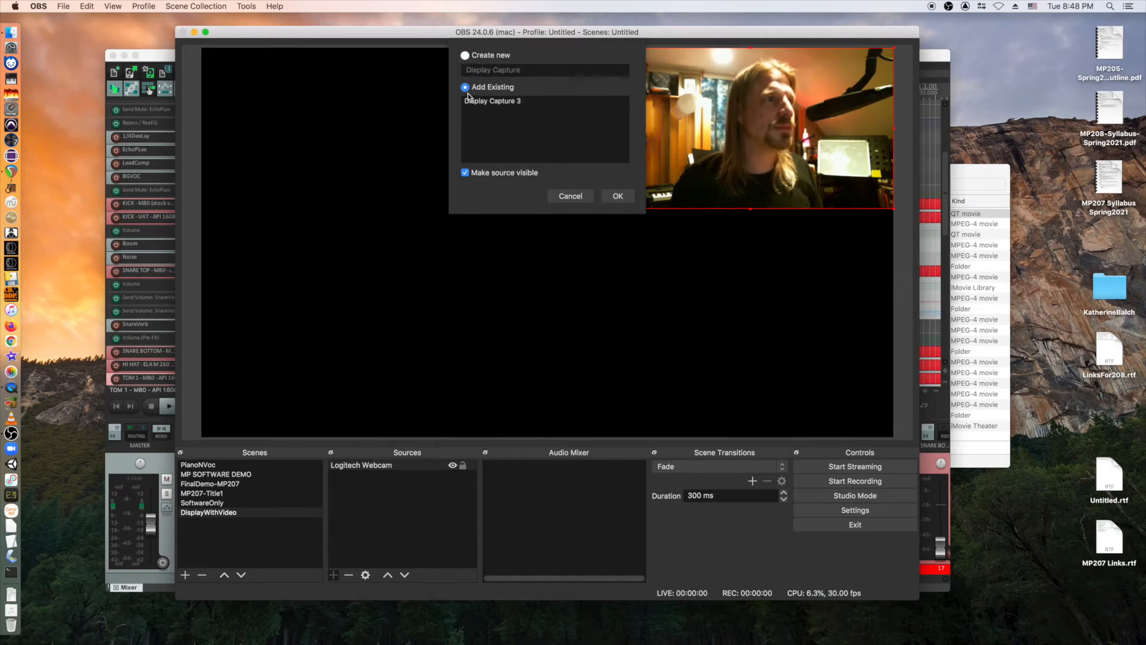
click(471, 101)
click(617, 196)
right_click(496, 216)
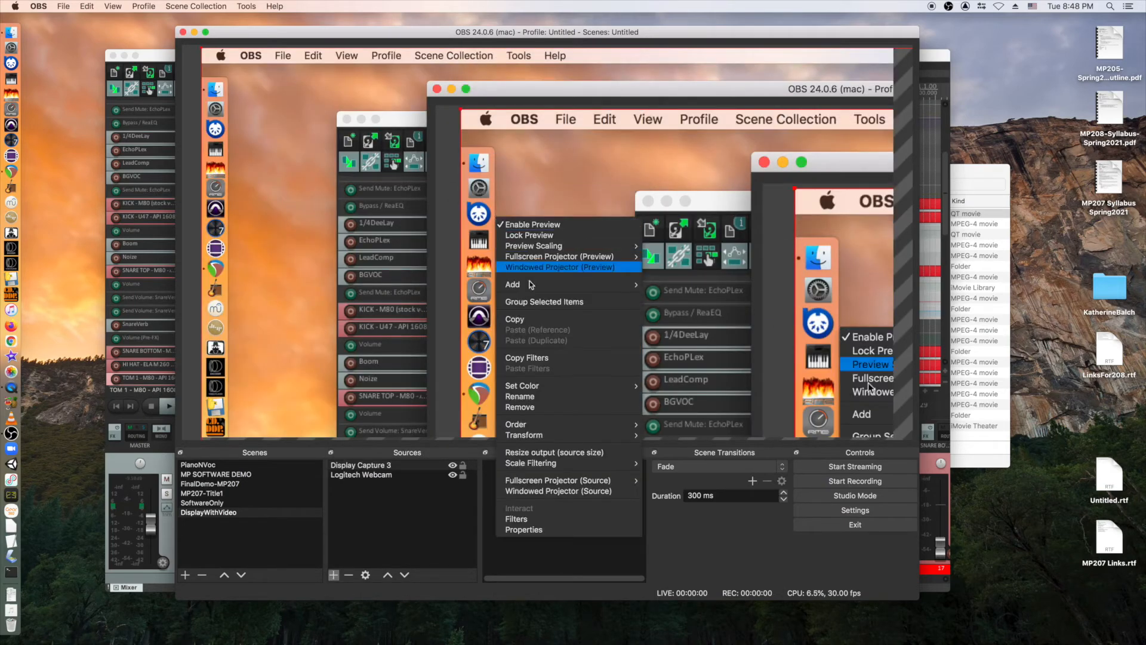
mouse_move(539, 426)
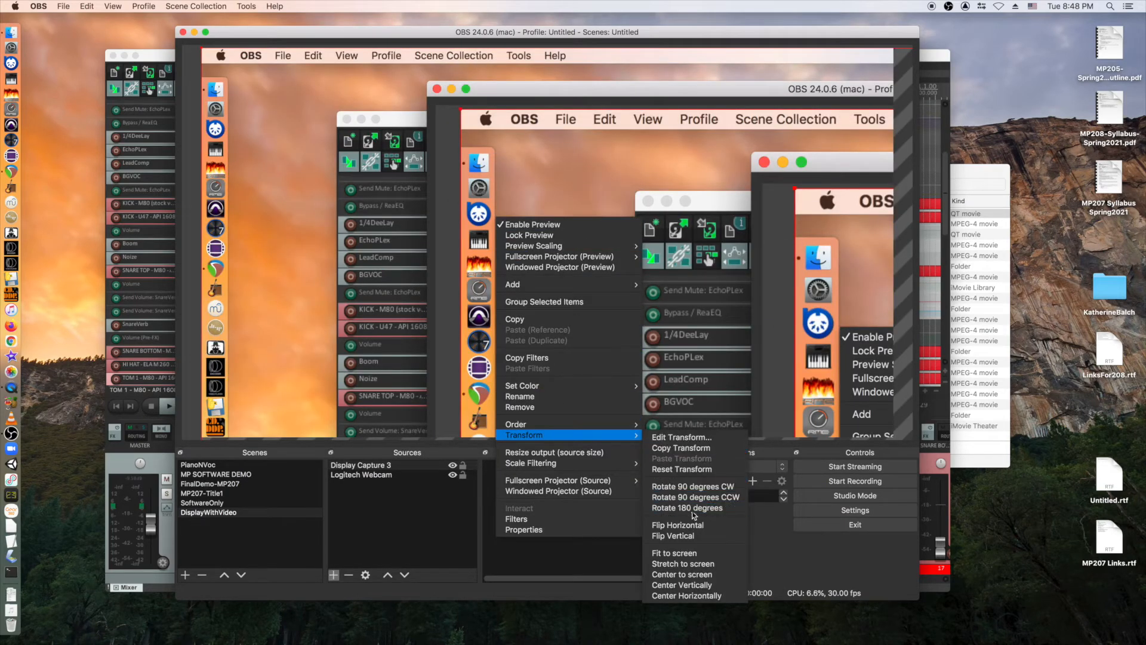
click(688, 553)
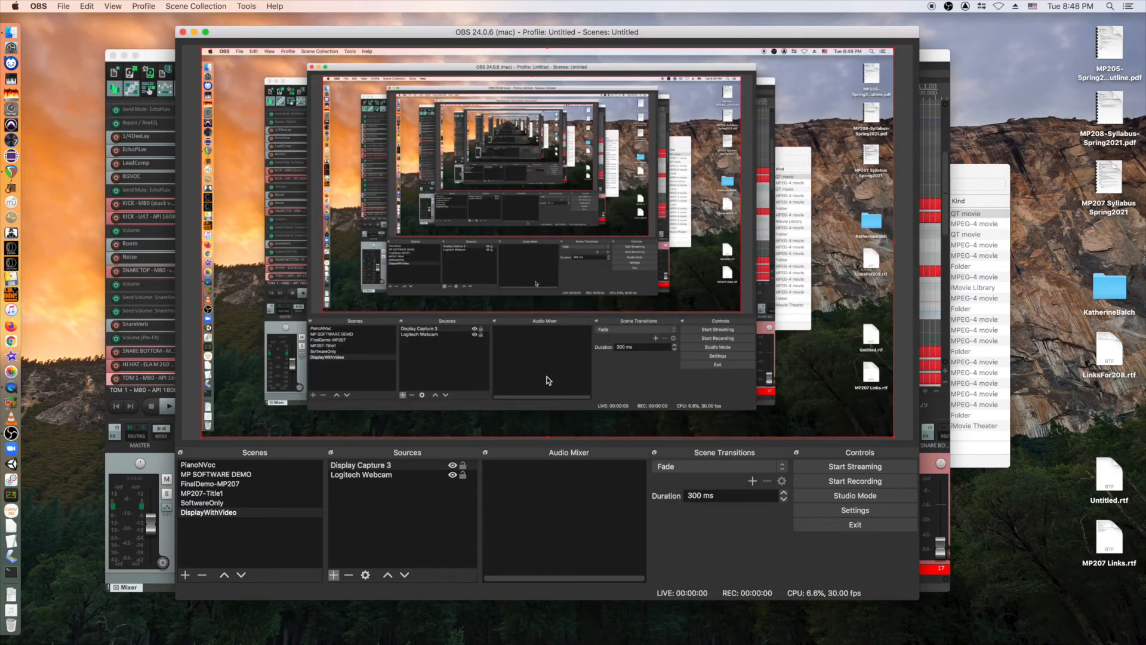
click(358, 465)
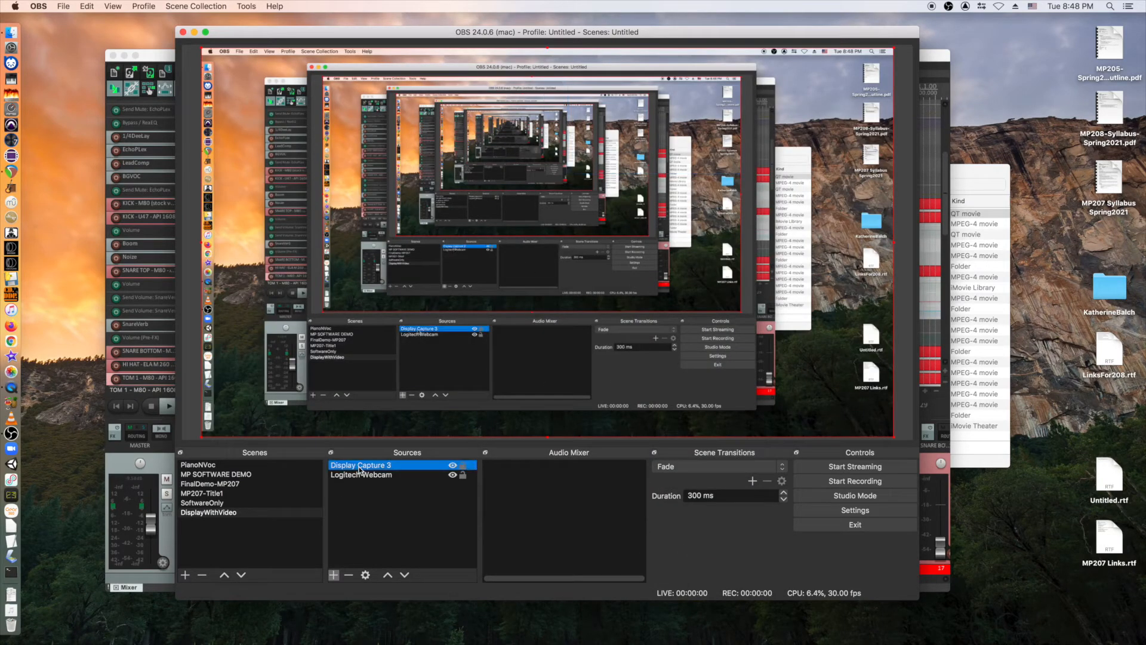
click(405, 575)
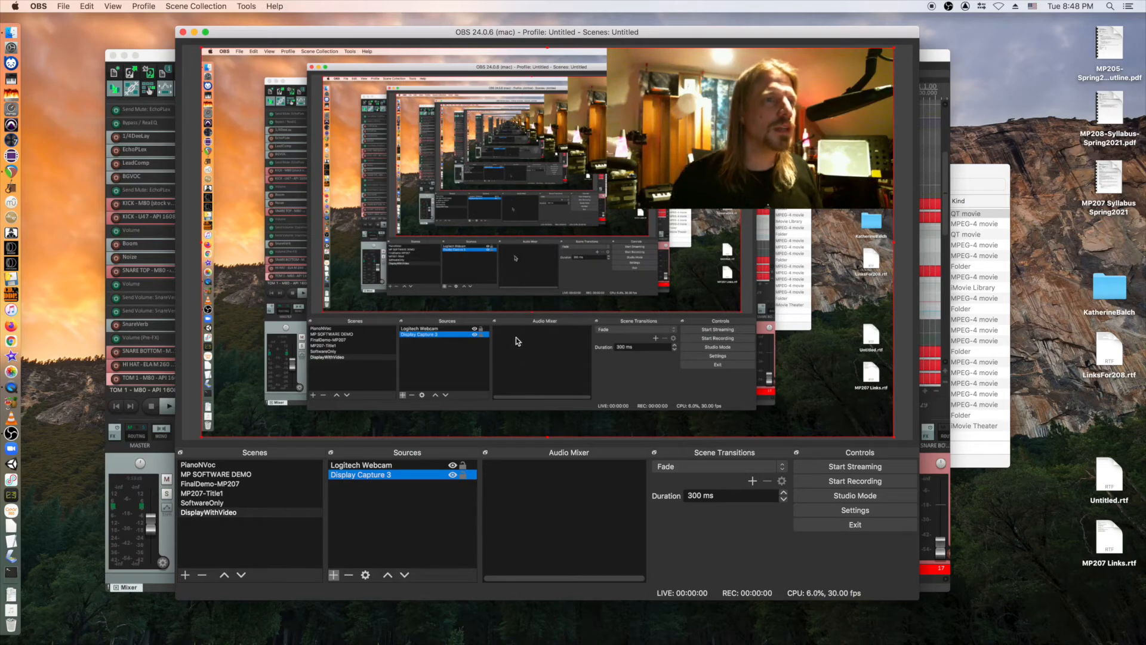
Enlarge the REAPER window, dismiss its MIDI device error, and return to OBS.
click(922, 70)
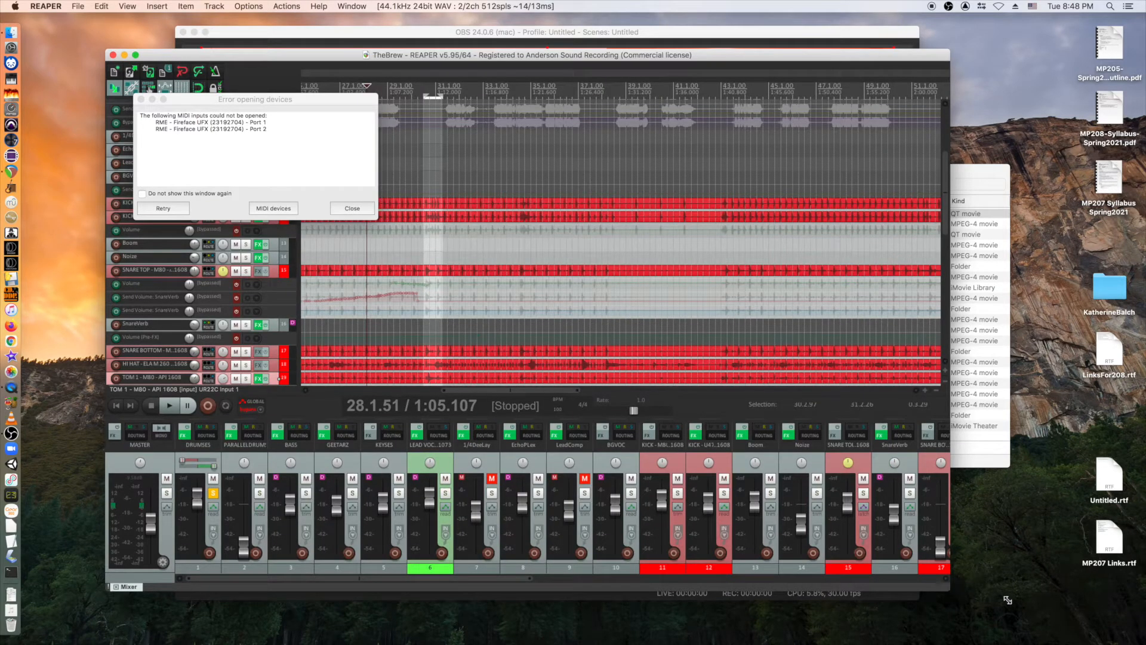
drag(949, 590, 1027, 602)
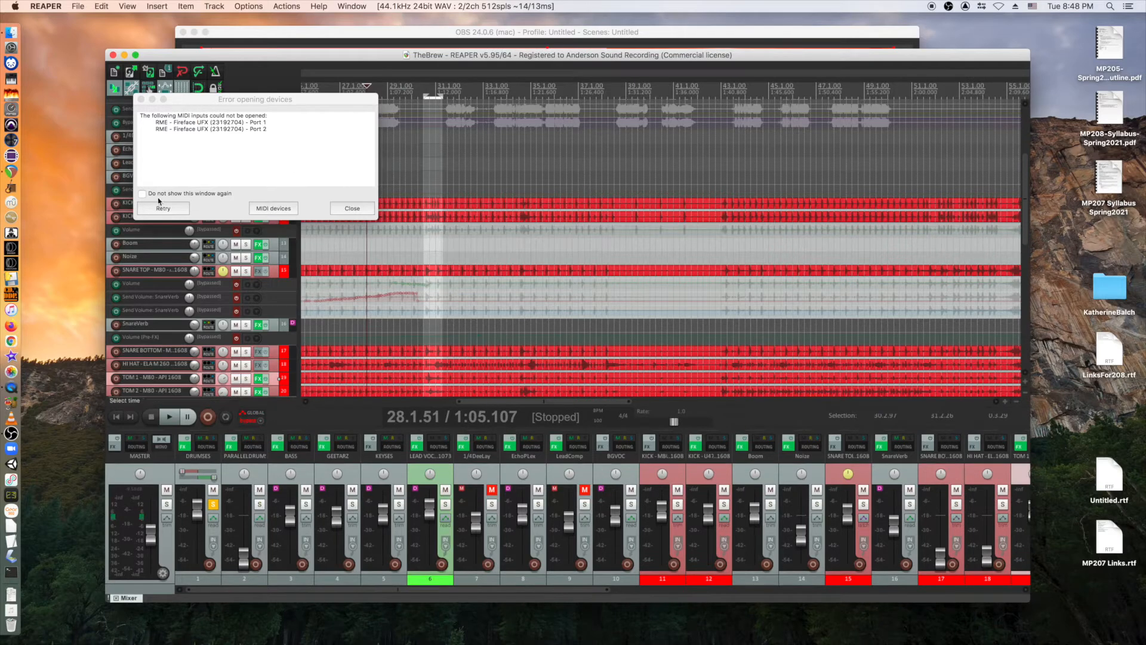
click(351, 210)
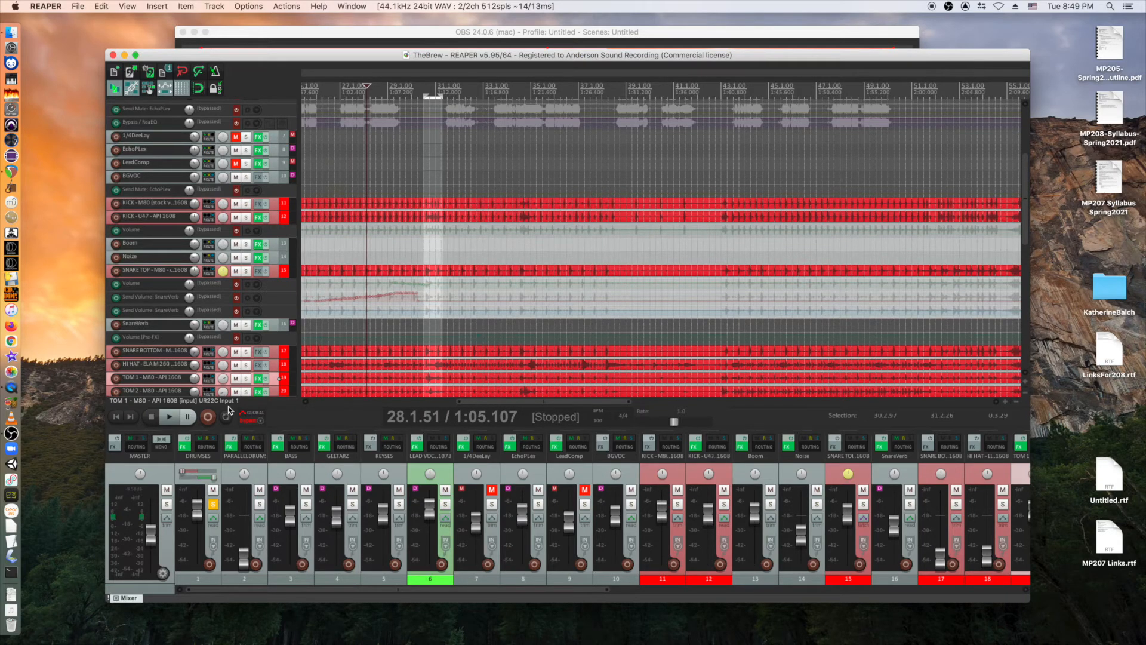
click(568, 32)
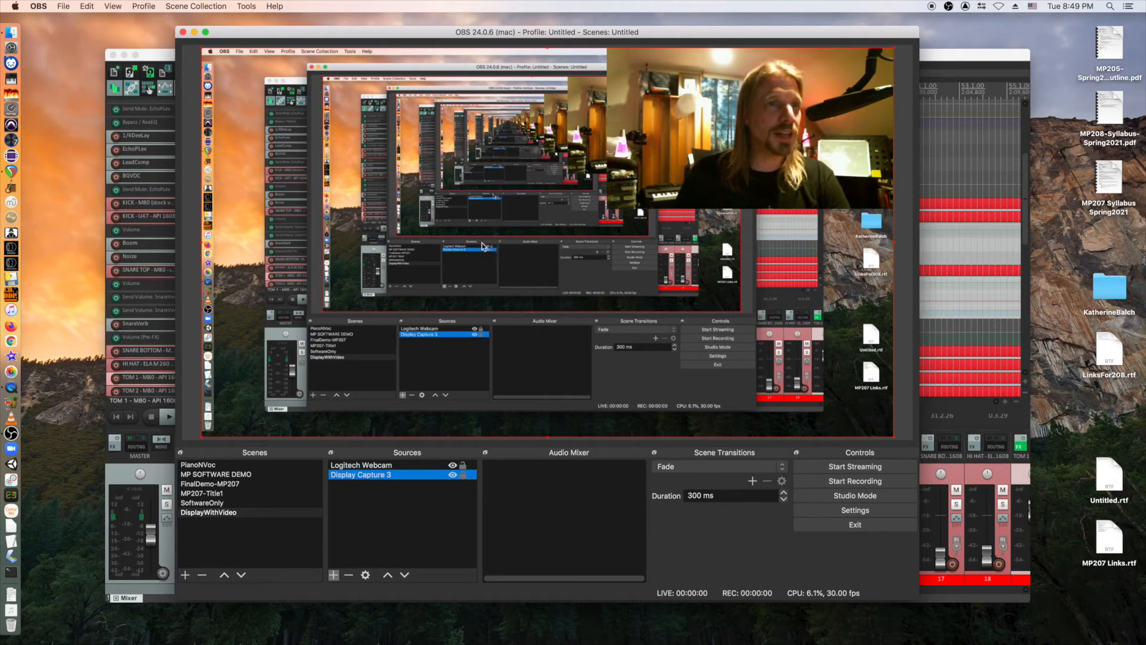
click(222, 485)
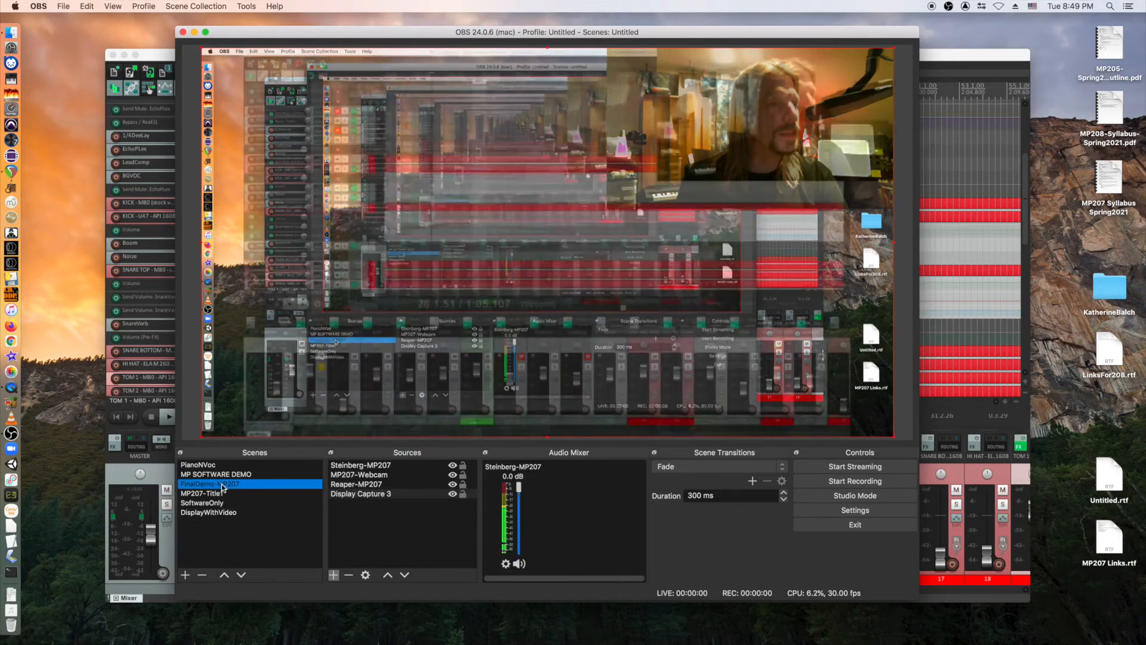
click(219, 515)
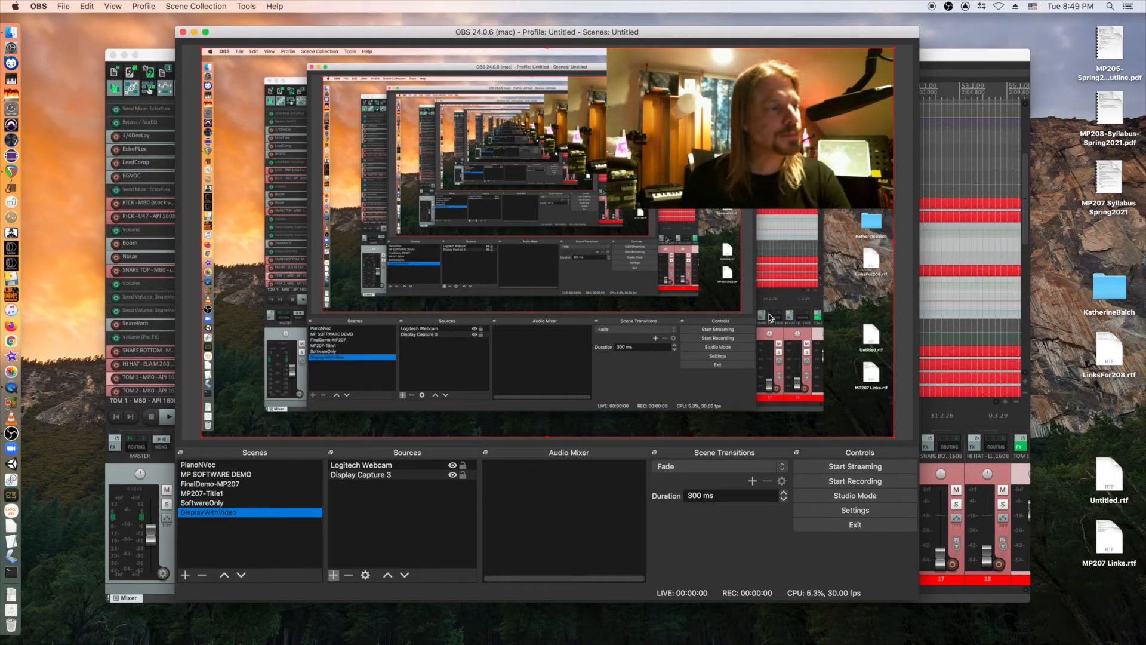
click(203, 503)
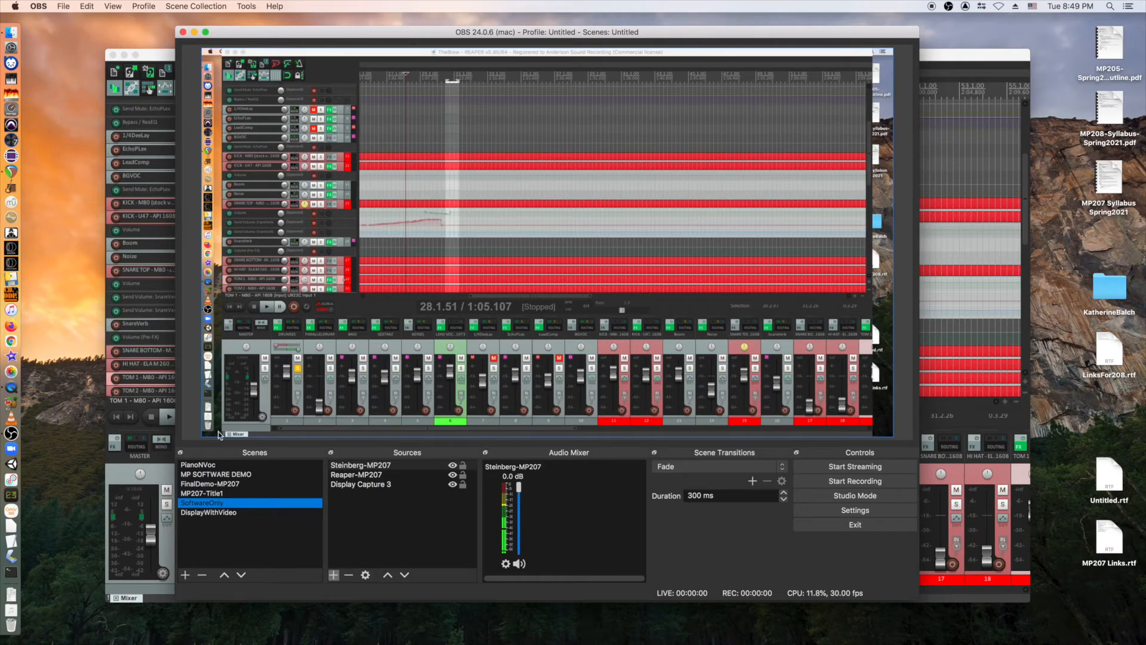
click(208, 485)
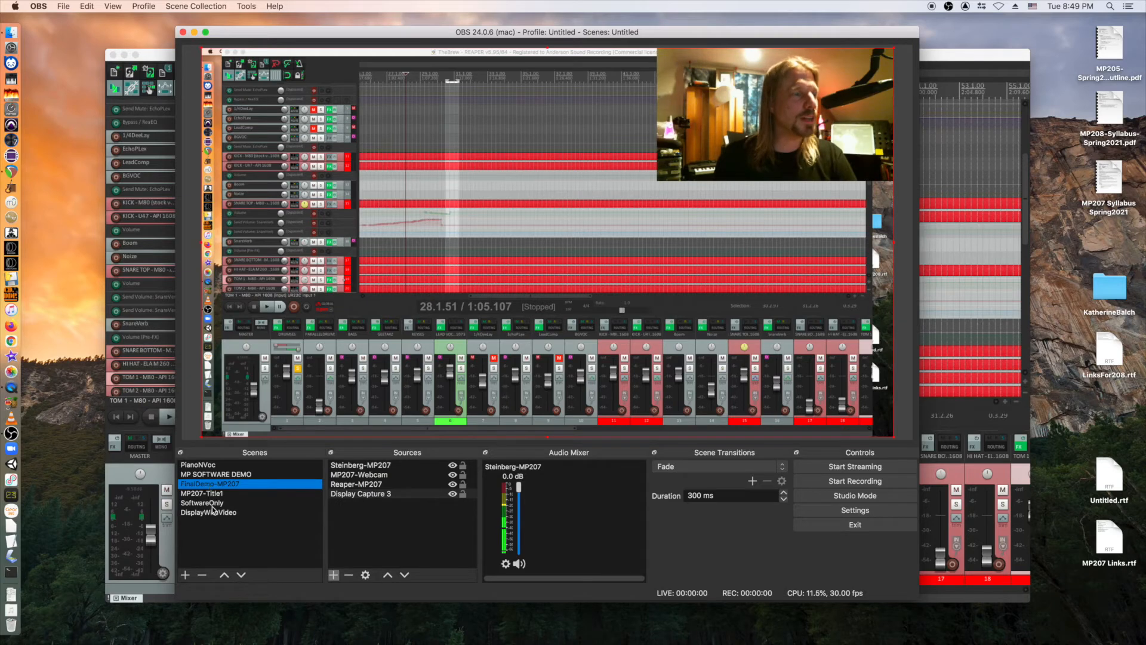
click(211, 504)
click(212, 483)
click(213, 504)
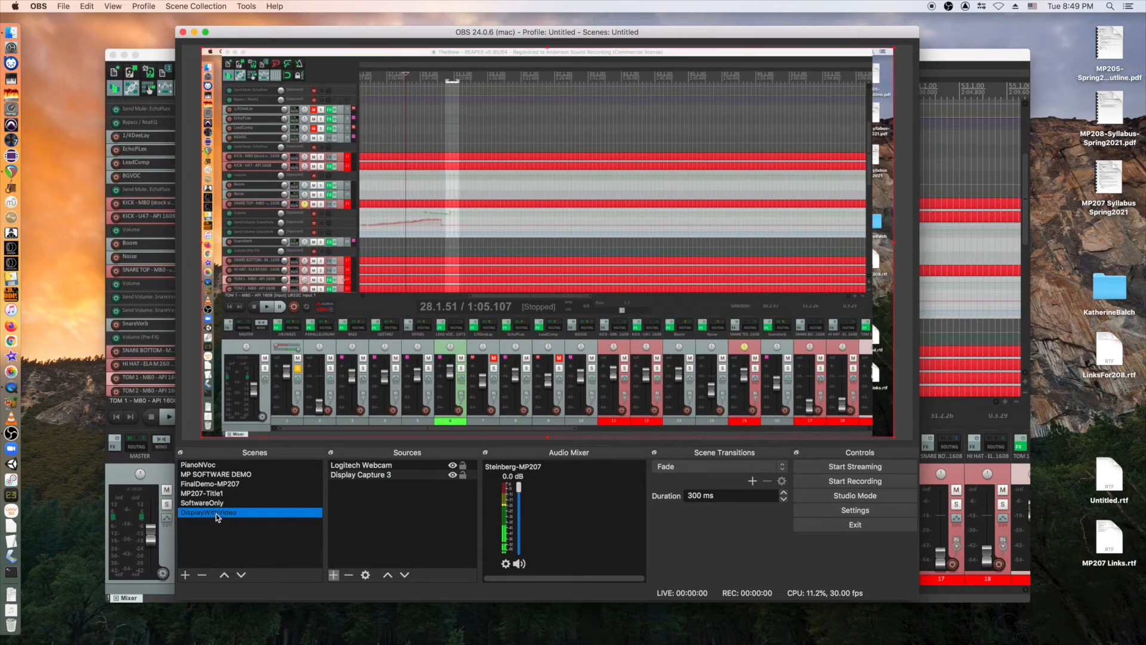
click(219, 512)
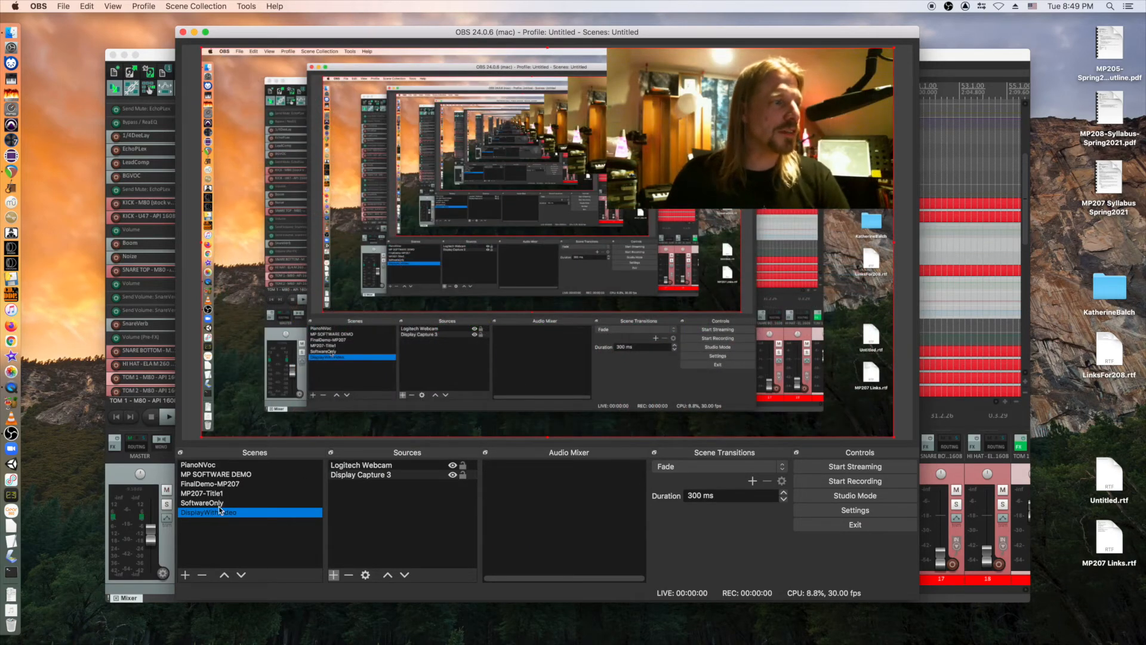
Add the existing Steinberg audio input to DisplayWithVideo and raise its fader to 0.0 dB.
click(334, 574)
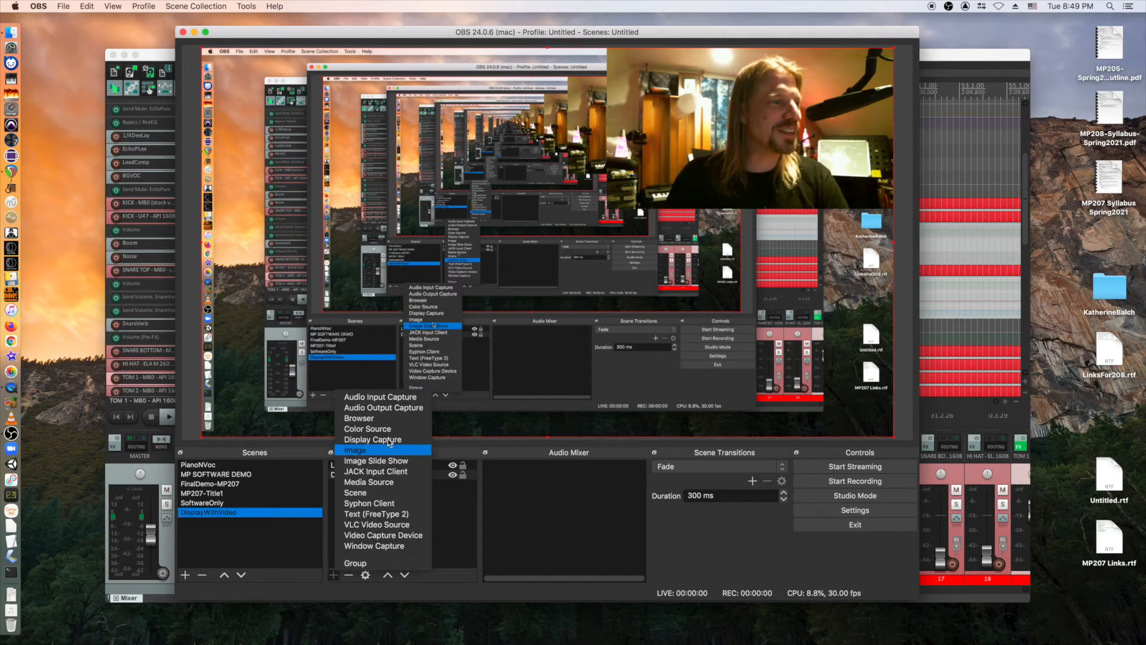
click(393, 398)
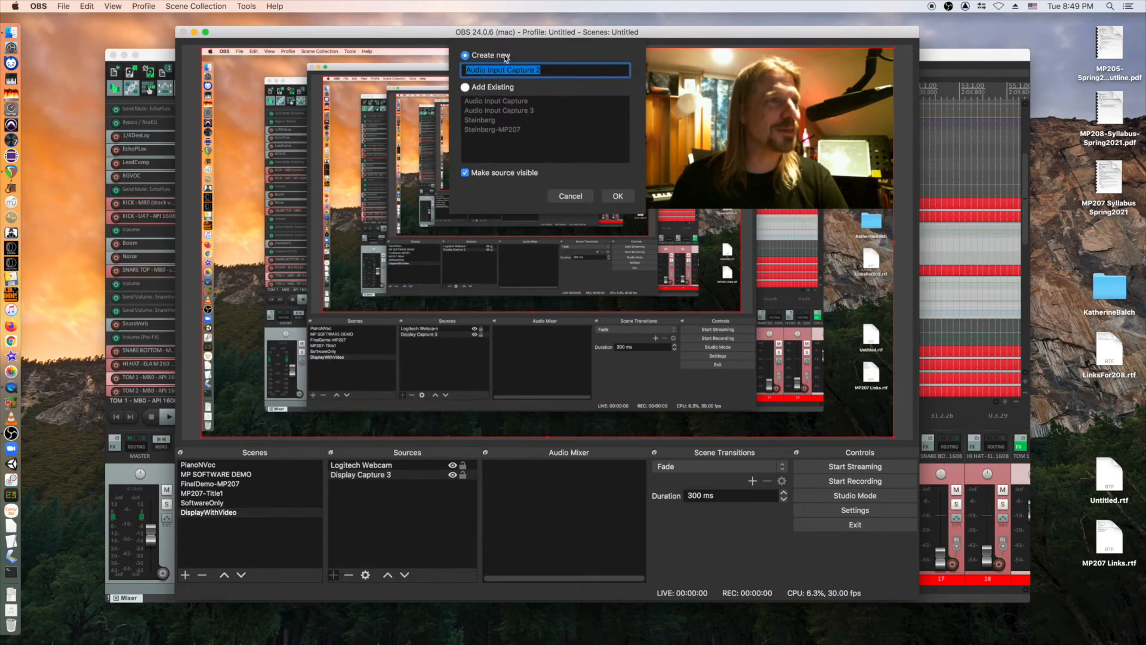
click(466, 88)
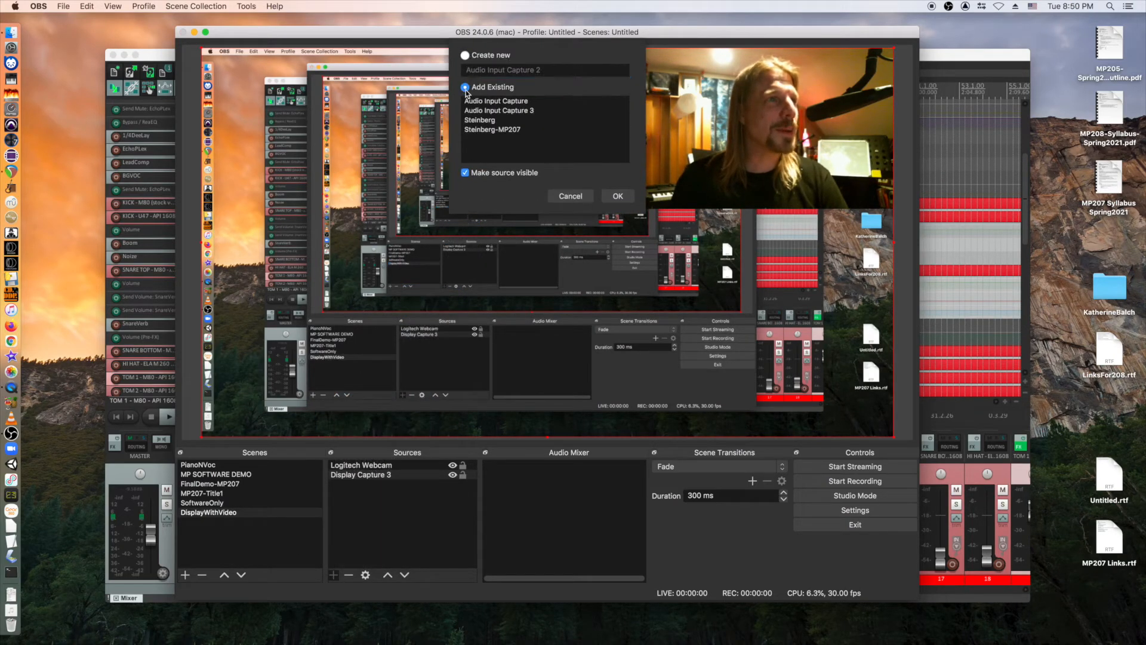
click(487, 122)
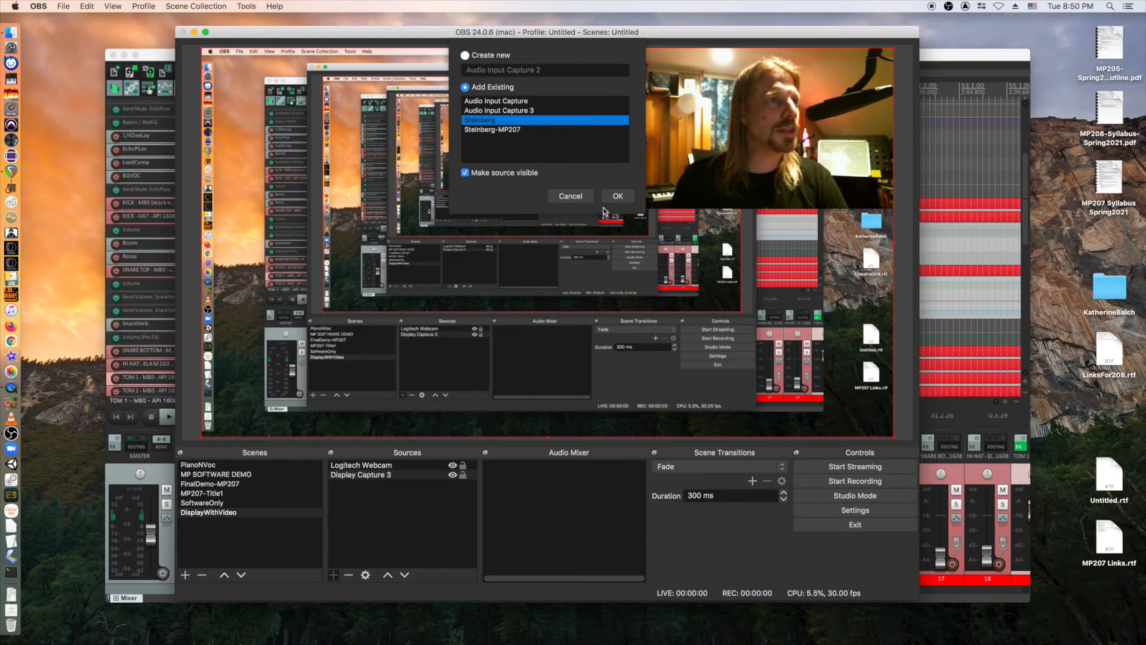
click(618, 196)
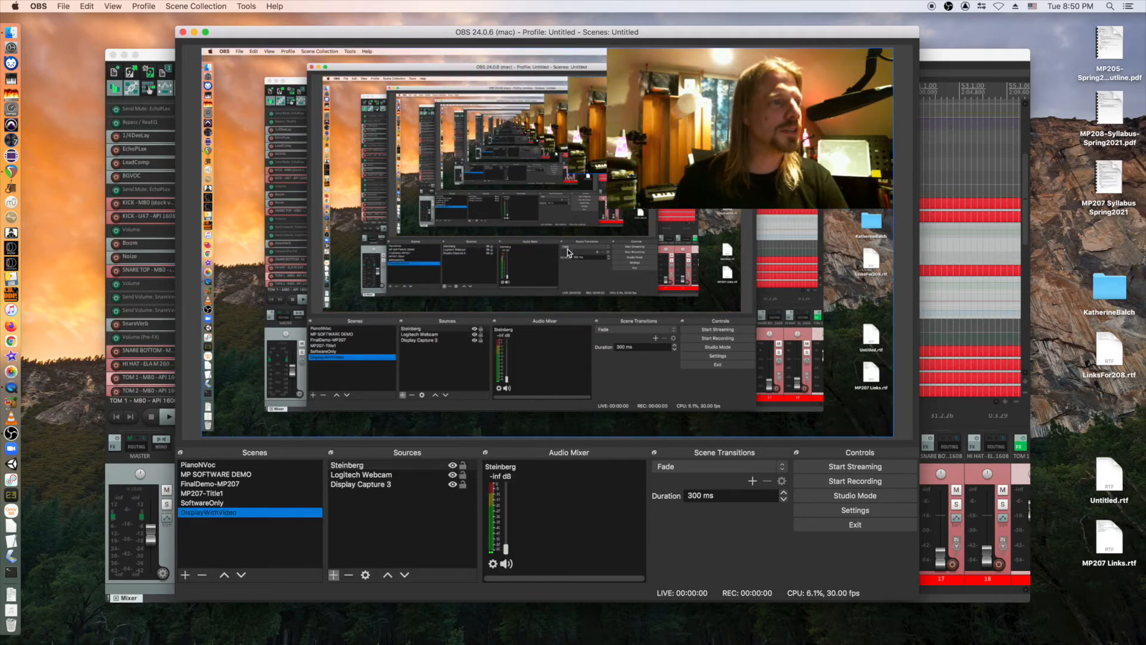
drag(506, 550, 508, 475)
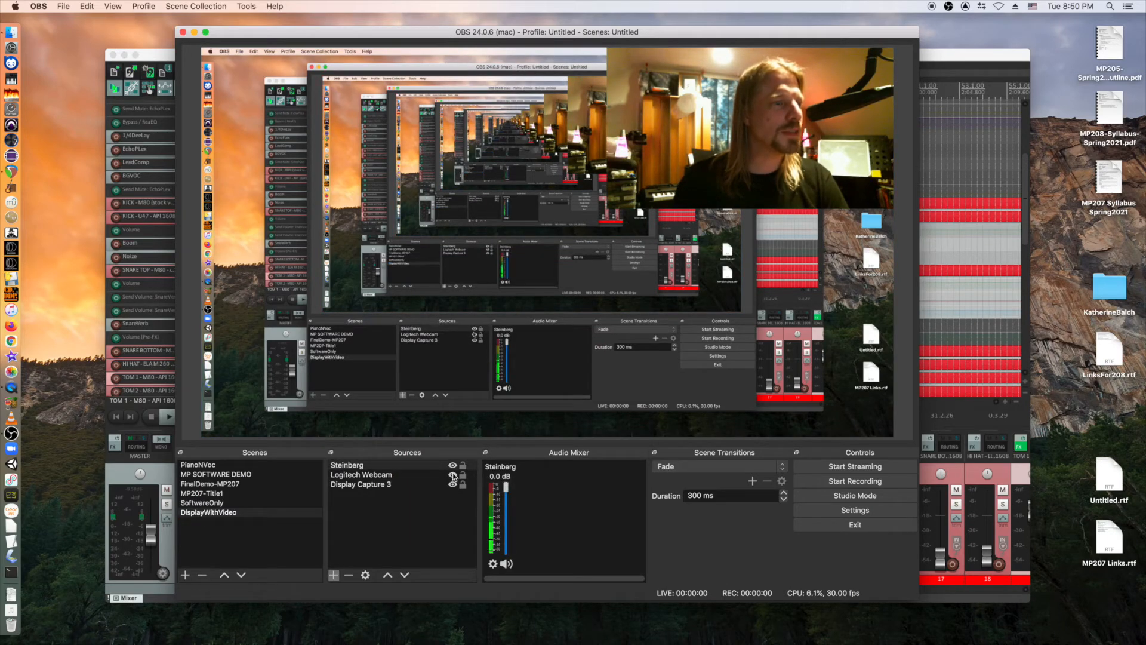
Flip through the scenes and settle on the MP207-Title1 scene.
click(211, 484)
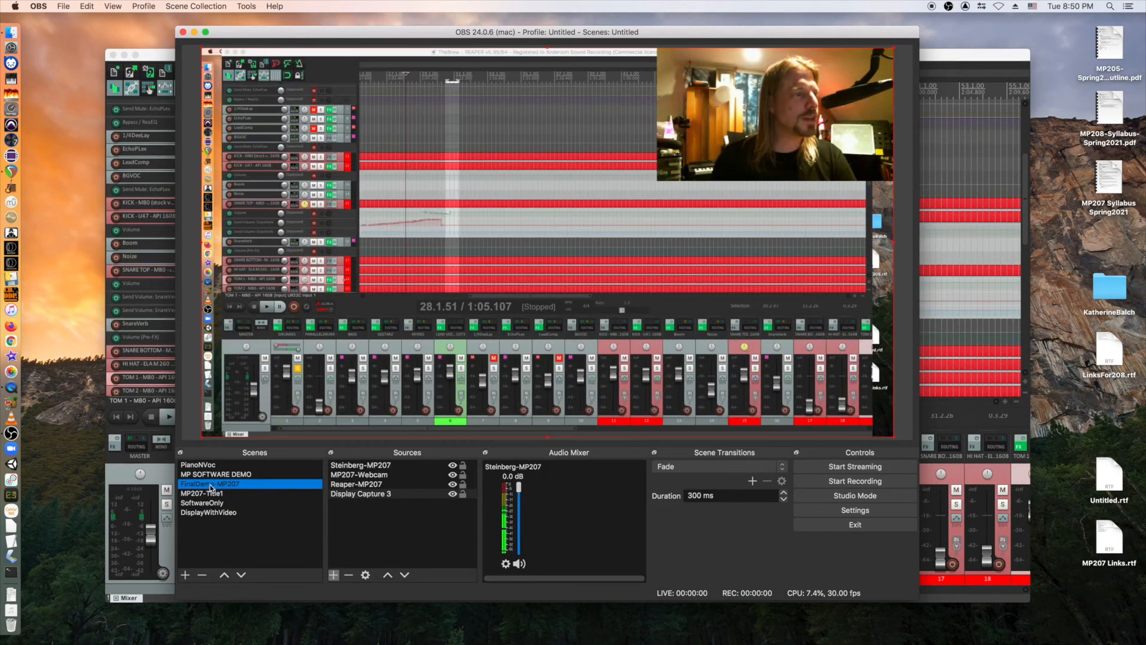
click(213, 494)
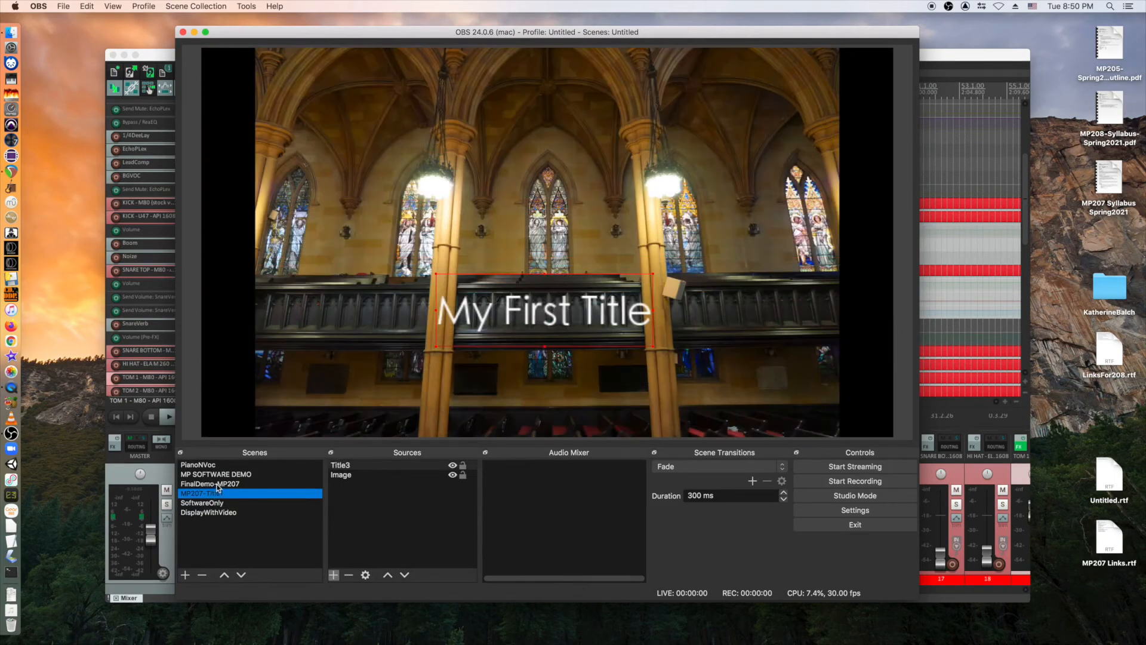
click(217, 487)
click(219, 504)
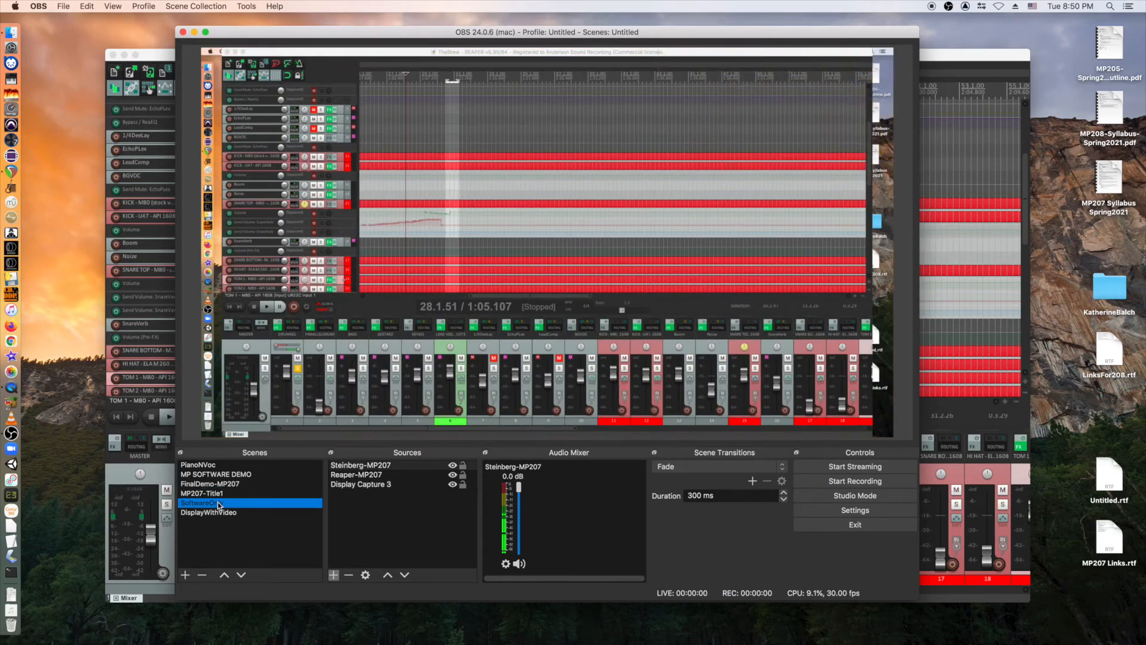
click(217, 484)
click(217, 495)
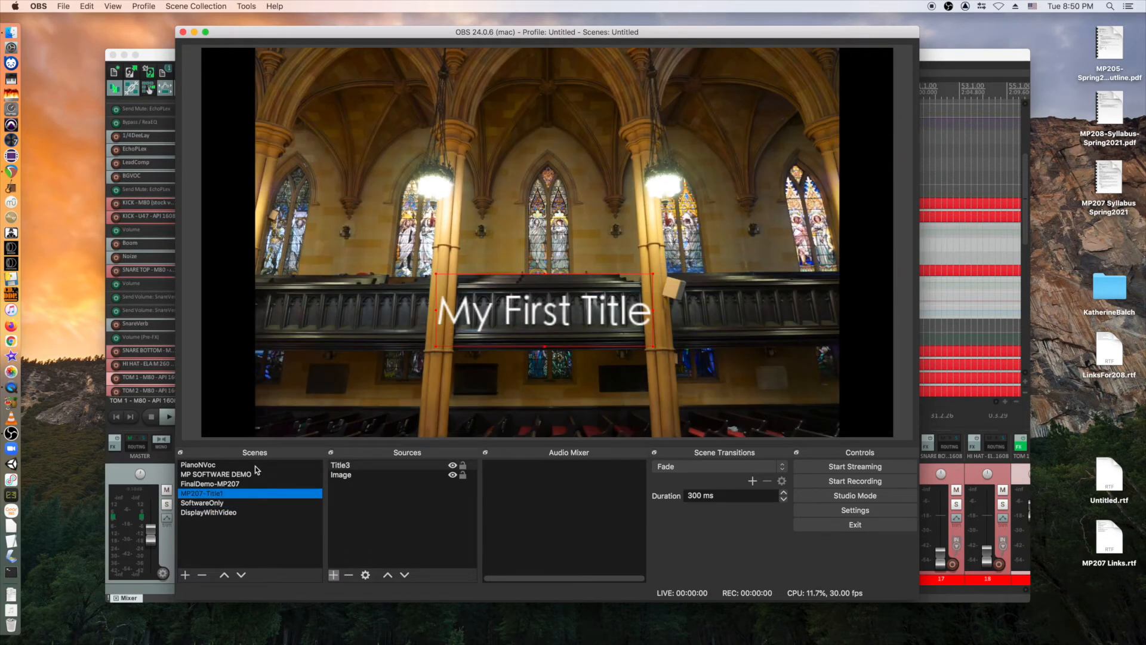
Add the existing Steinberg input as an Audio Input Capture source in MP207-Title1.
click(329, 577)
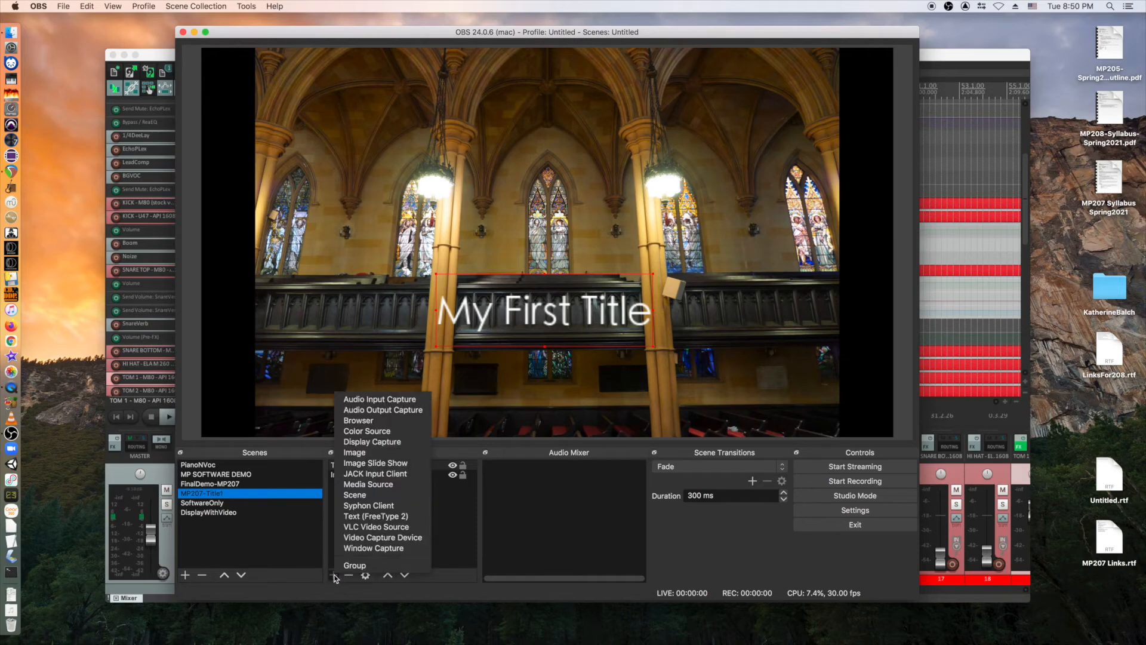
click(363, 400)
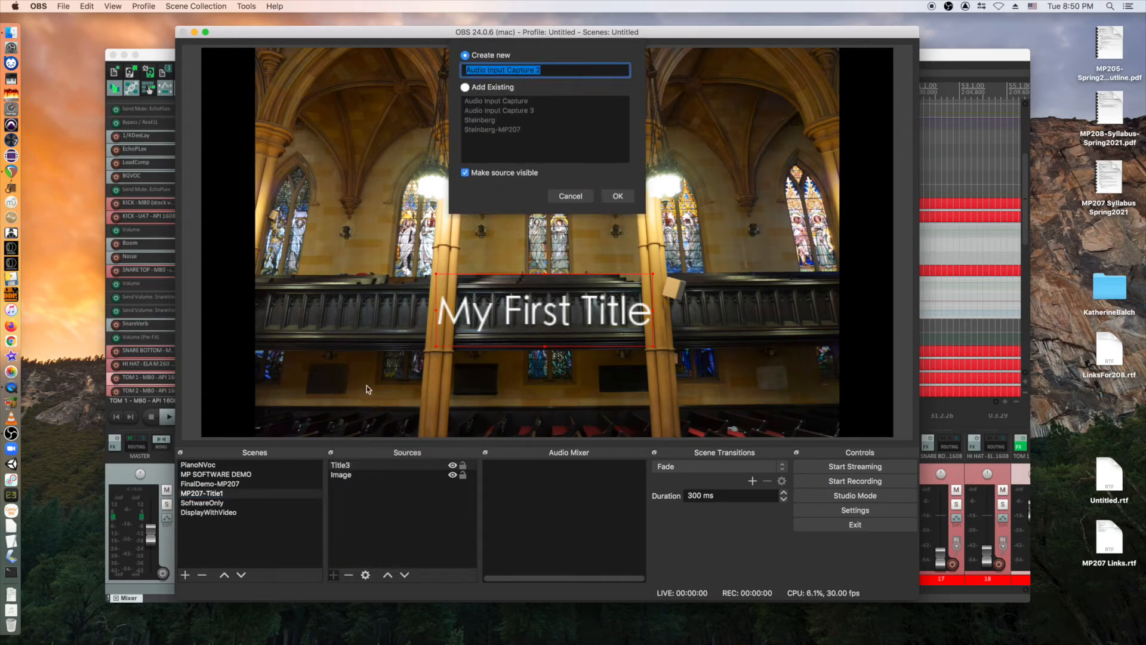
click(466, 88)
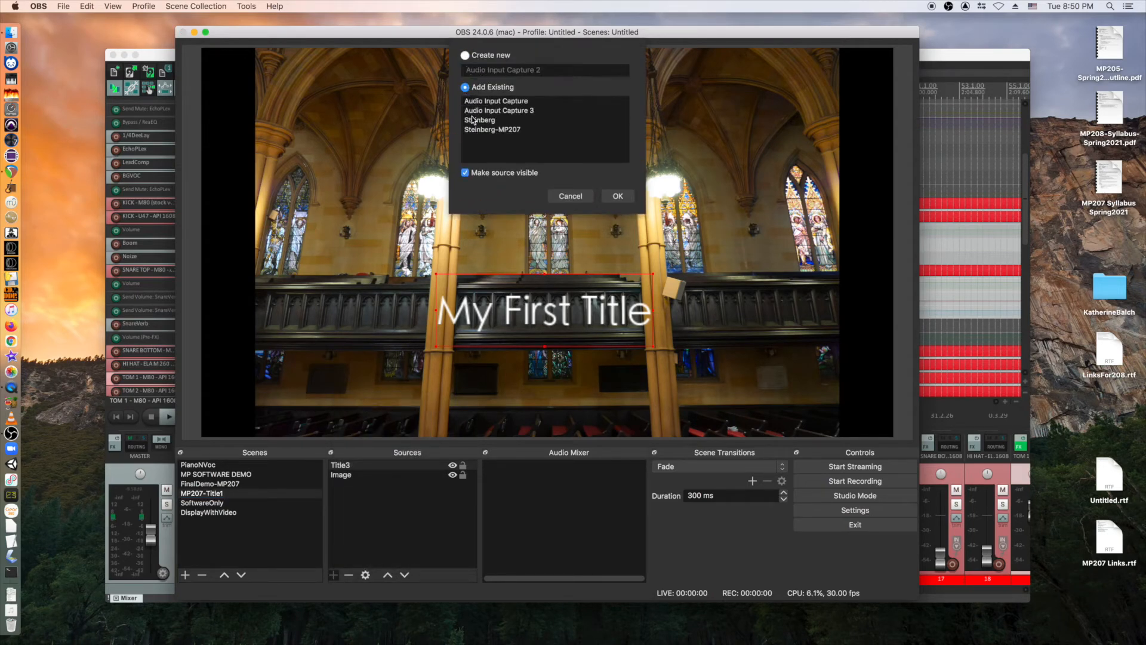
click(480, 120)
click(624, 197)
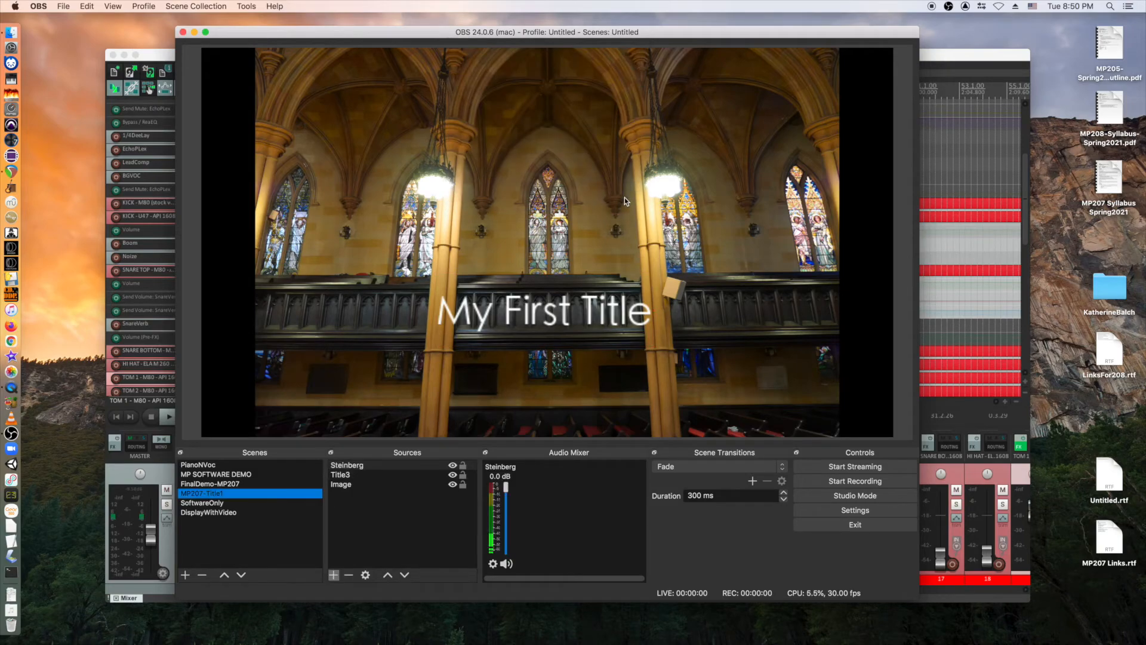
Click through all four scenes, ending on DisplayWithVideo.
click(209, 514)
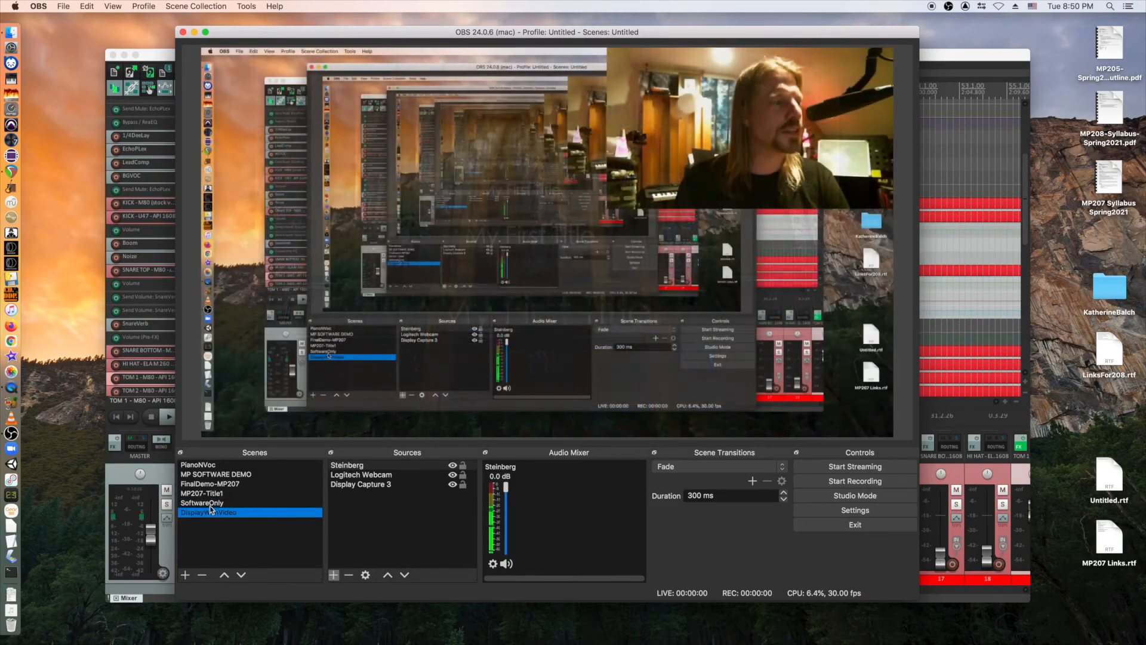
click(210, 505)
click(210, 493)
click(213, 484)
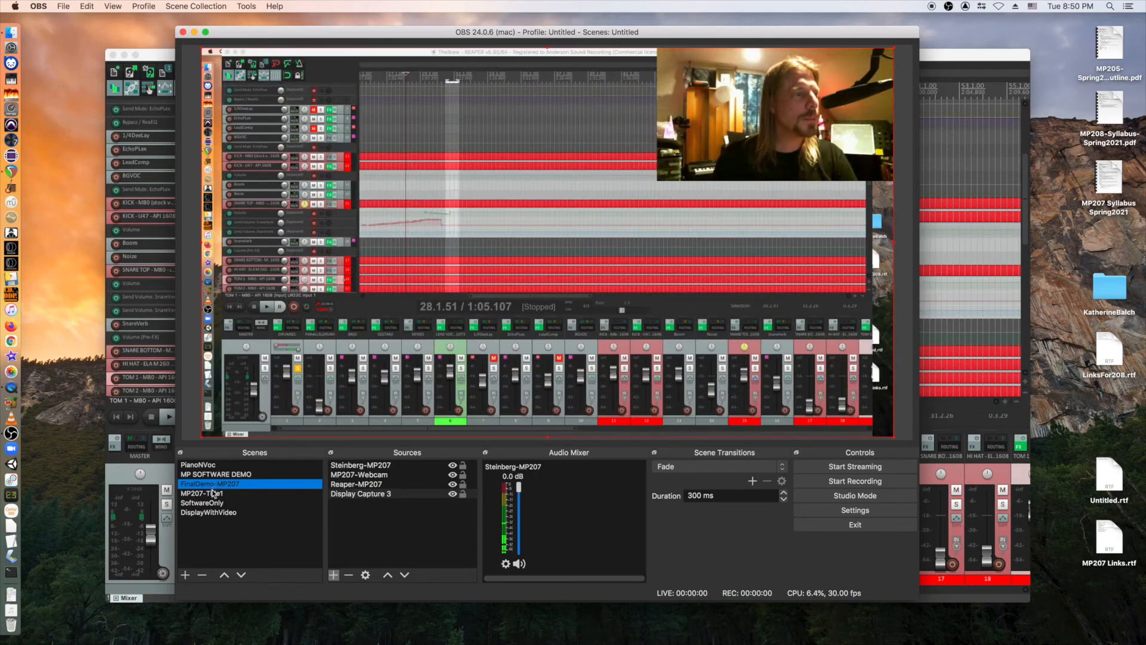
click(212, 493)
click(213, 503)
click(213, 511)
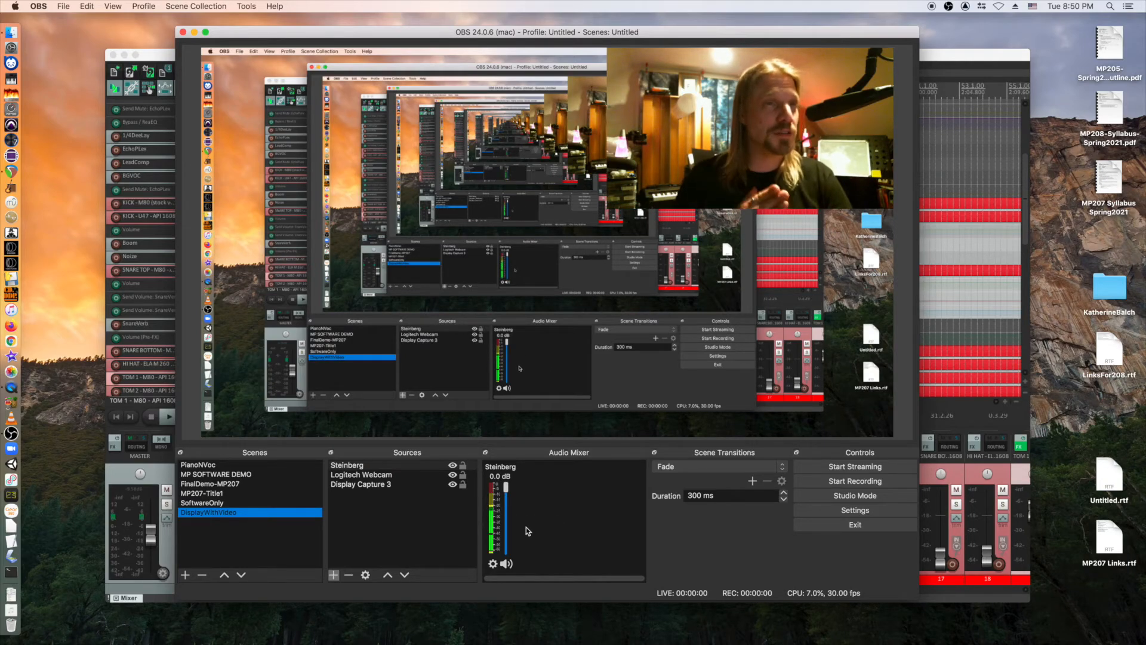
click(213, 501)
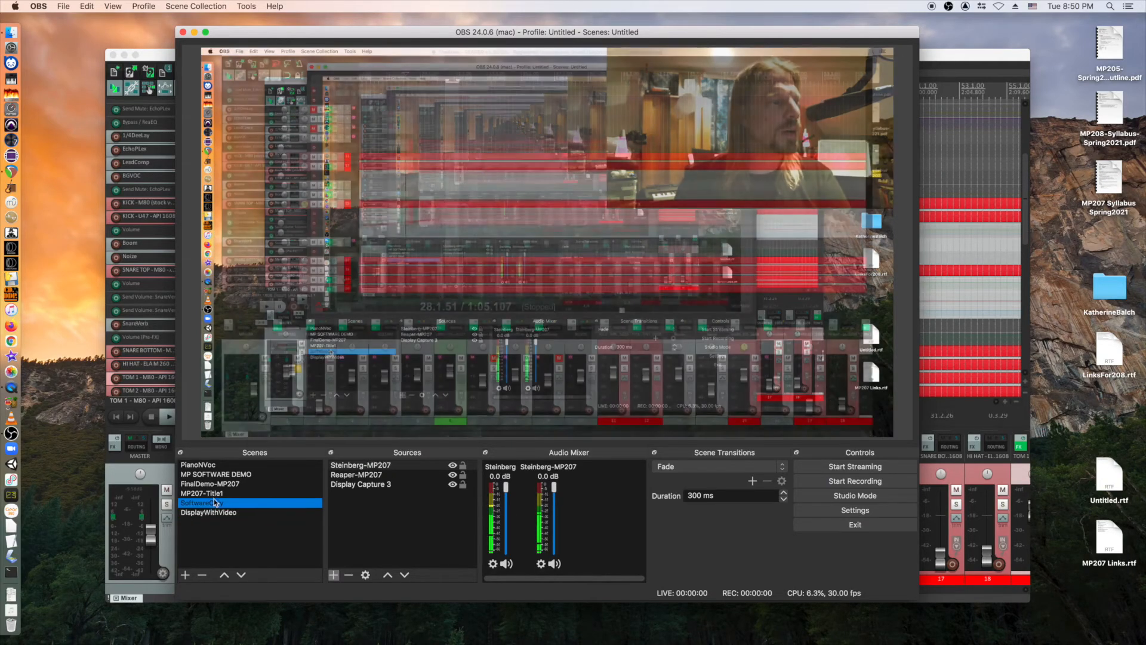
click(215, 493)
click(216, 484)
click(218, 494)
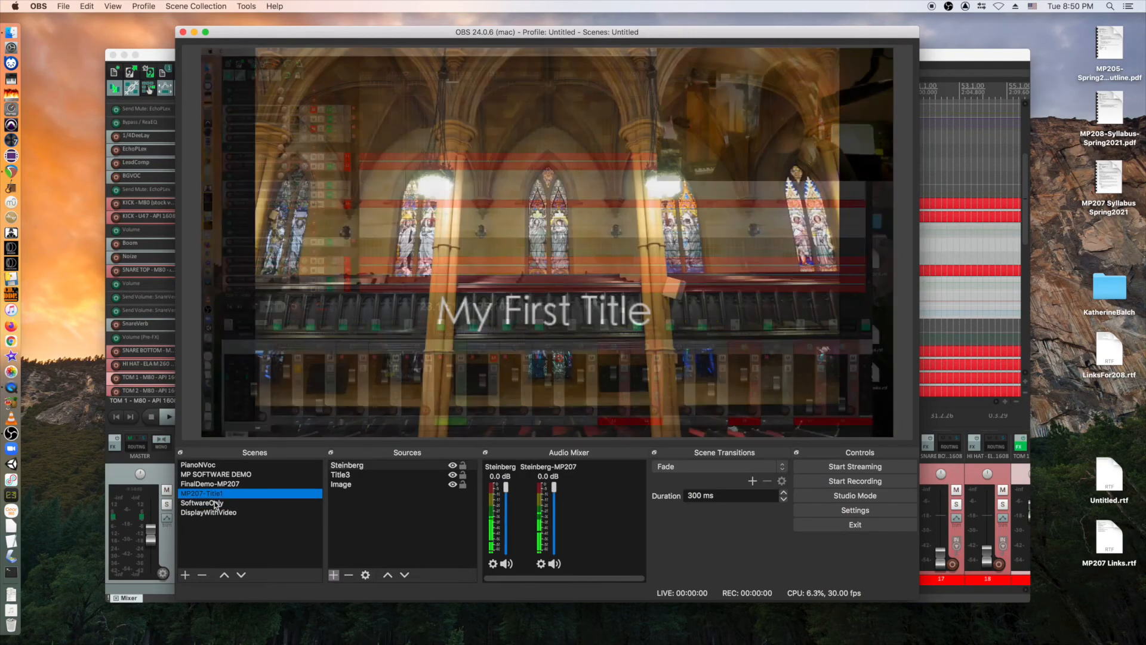
click(218, 503)
click(218, 512)
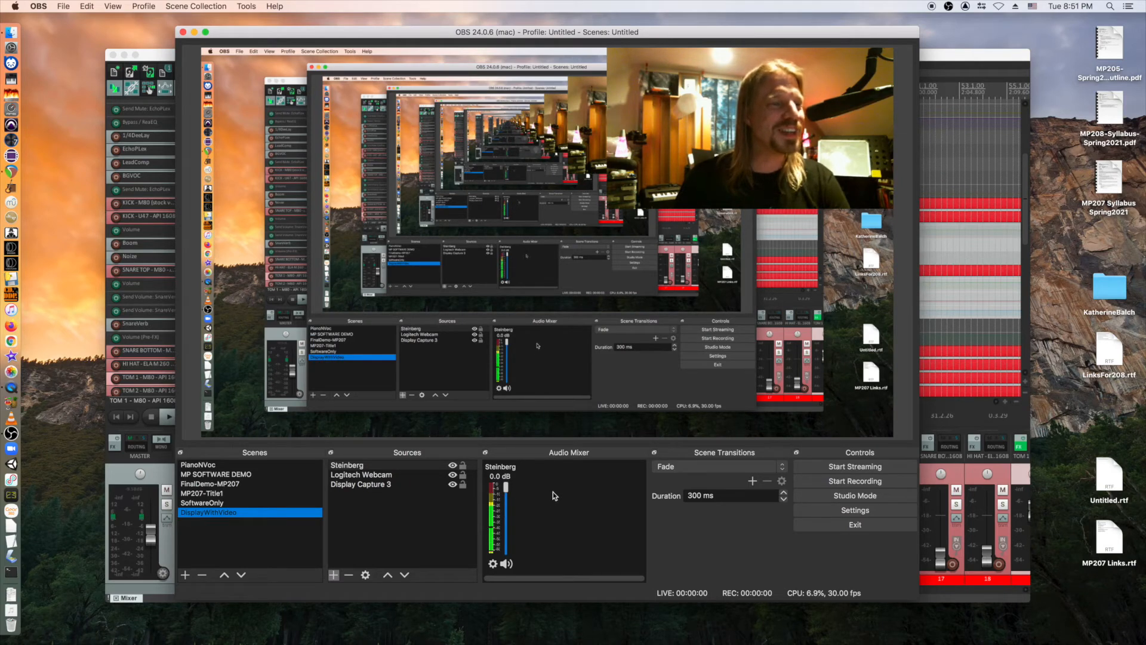
right_click(570, 508)
click(589, 532)
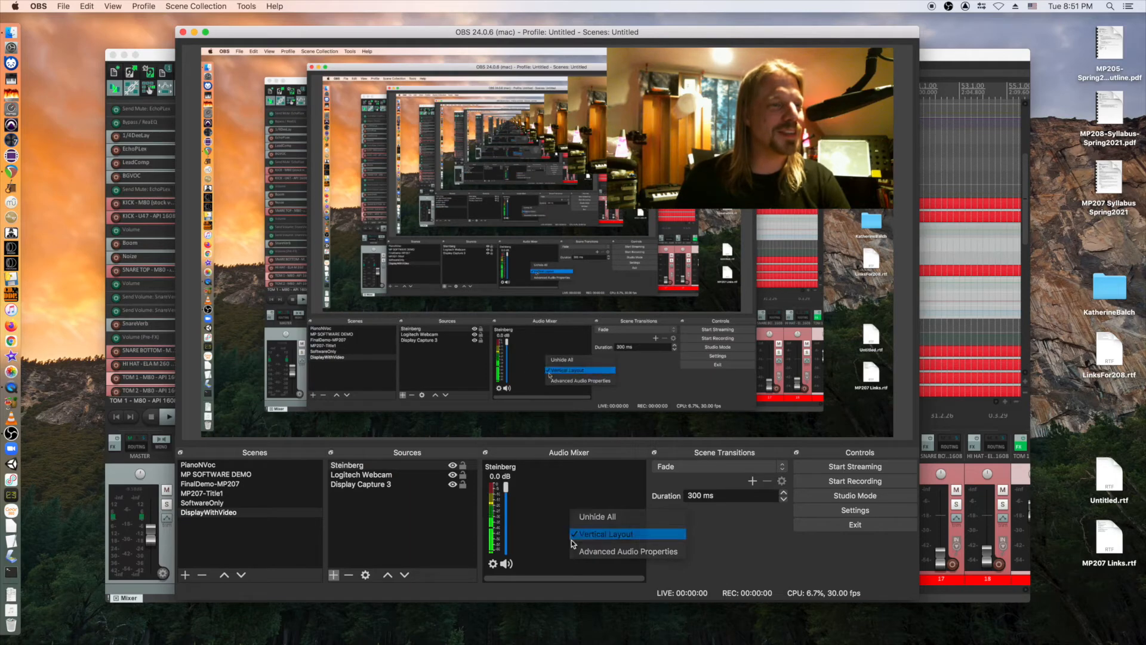
right_click(566, 531)
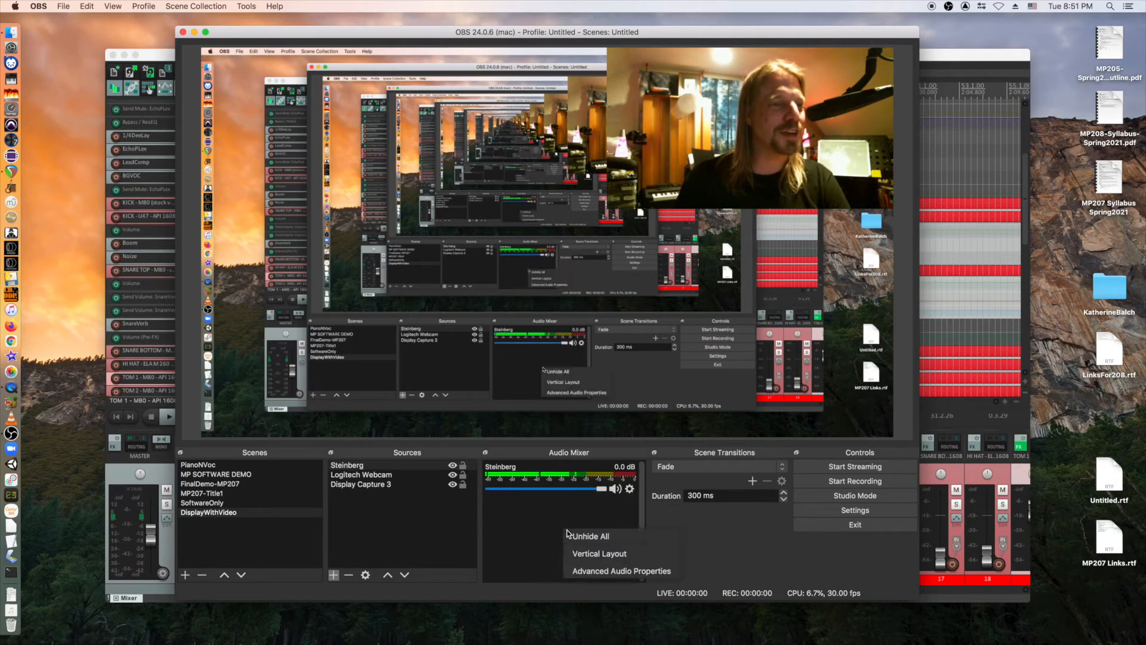
click(600, 554)
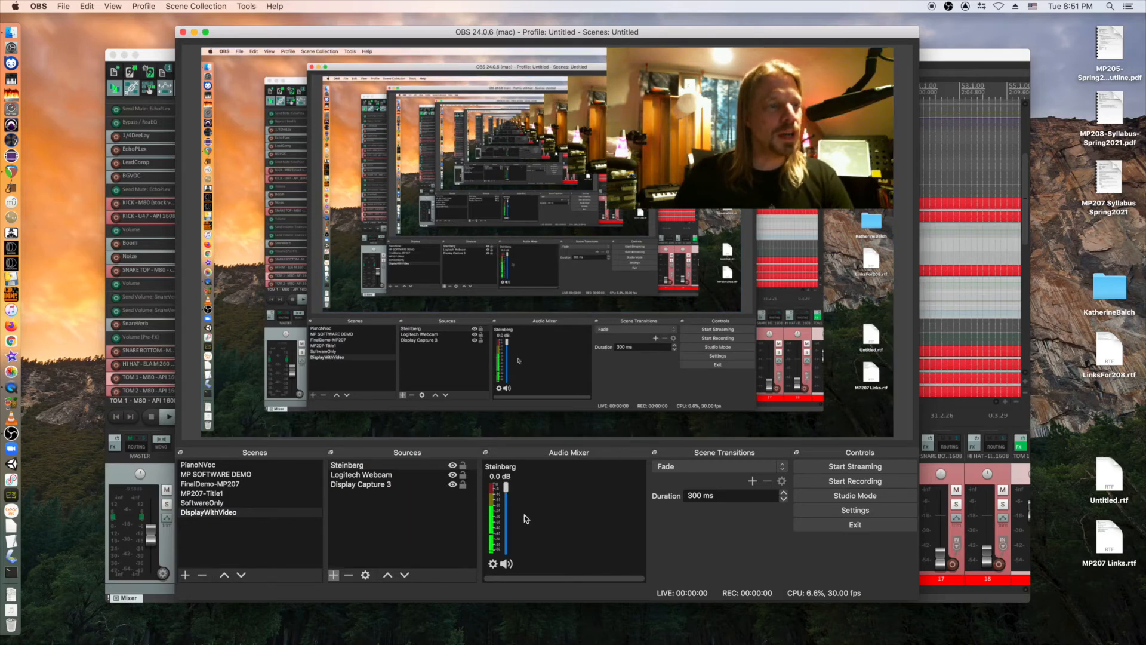
click(492, 563)
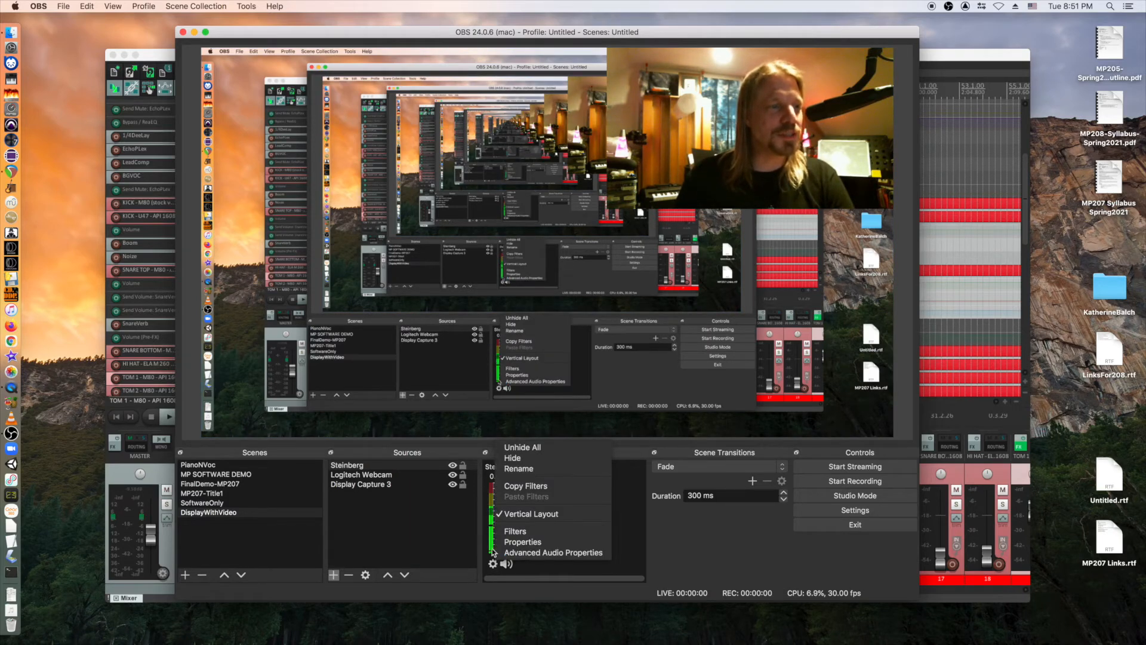
click(517, 541)
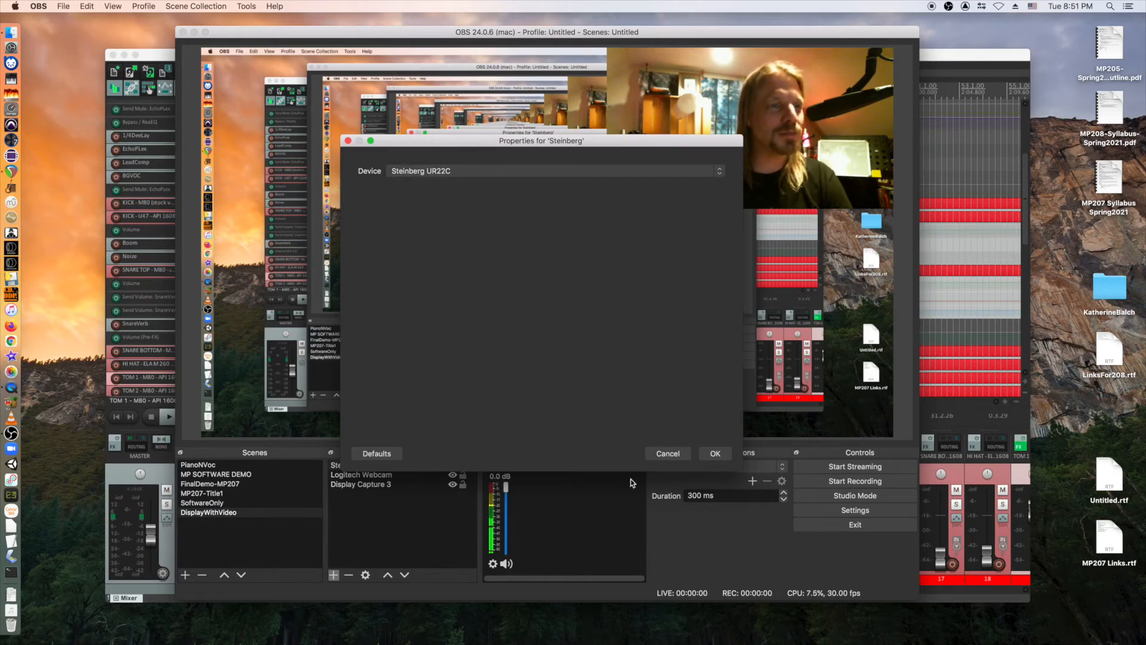
click(715, 454)
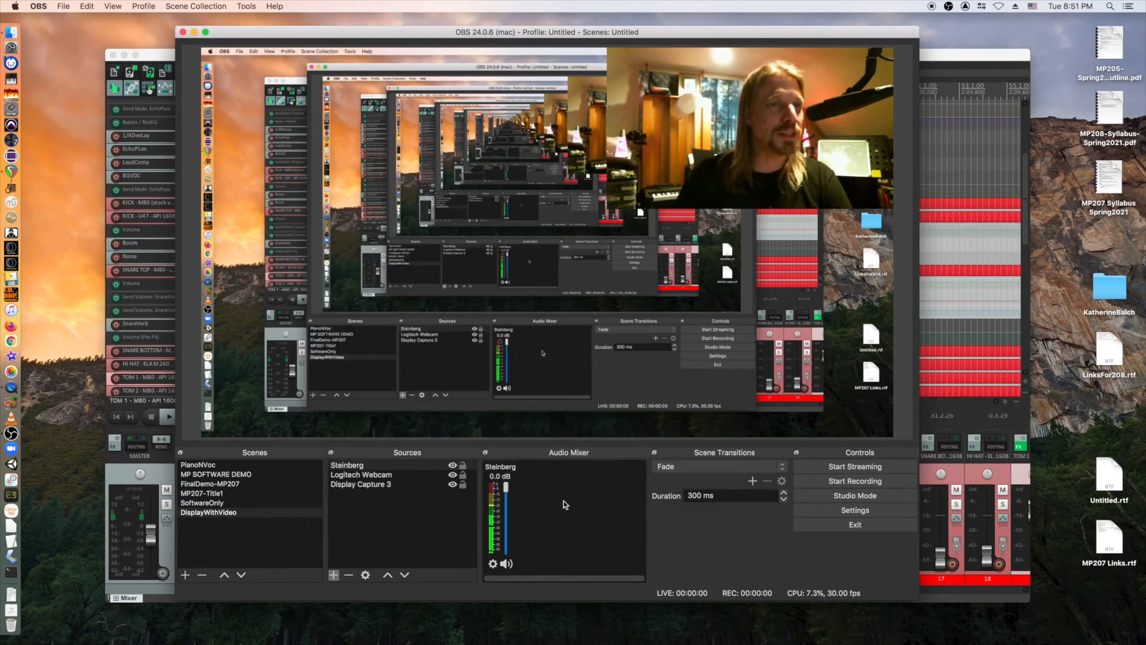
click(732, 472)
click(716, 467)
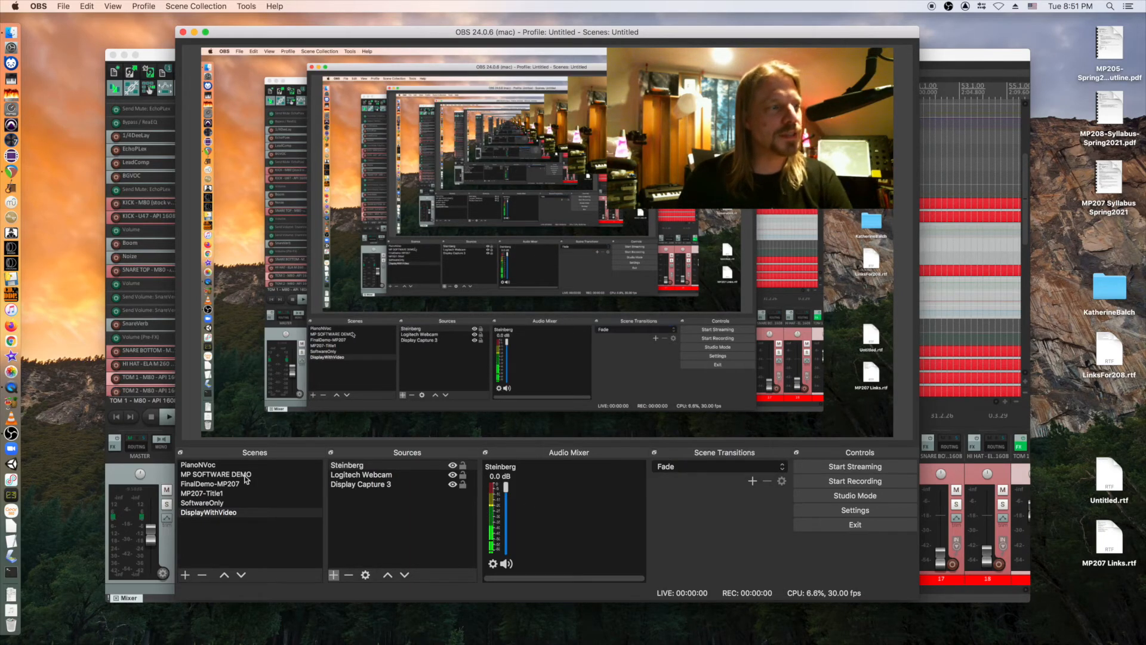
click(220, 495)
click(223, 485)
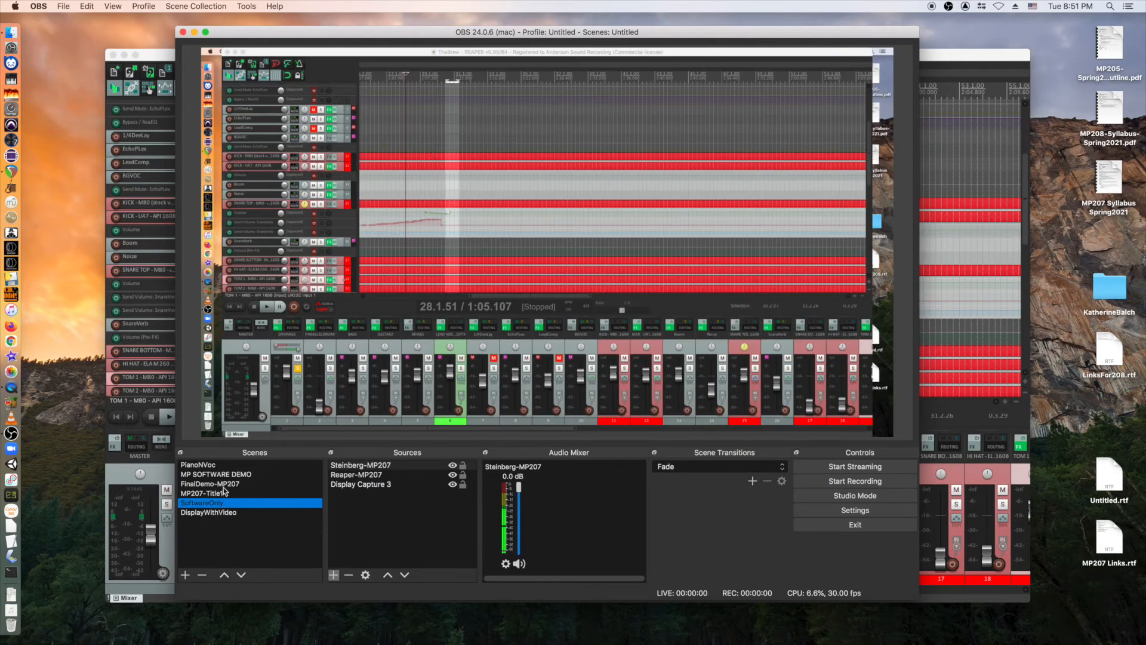
click(224, 514)
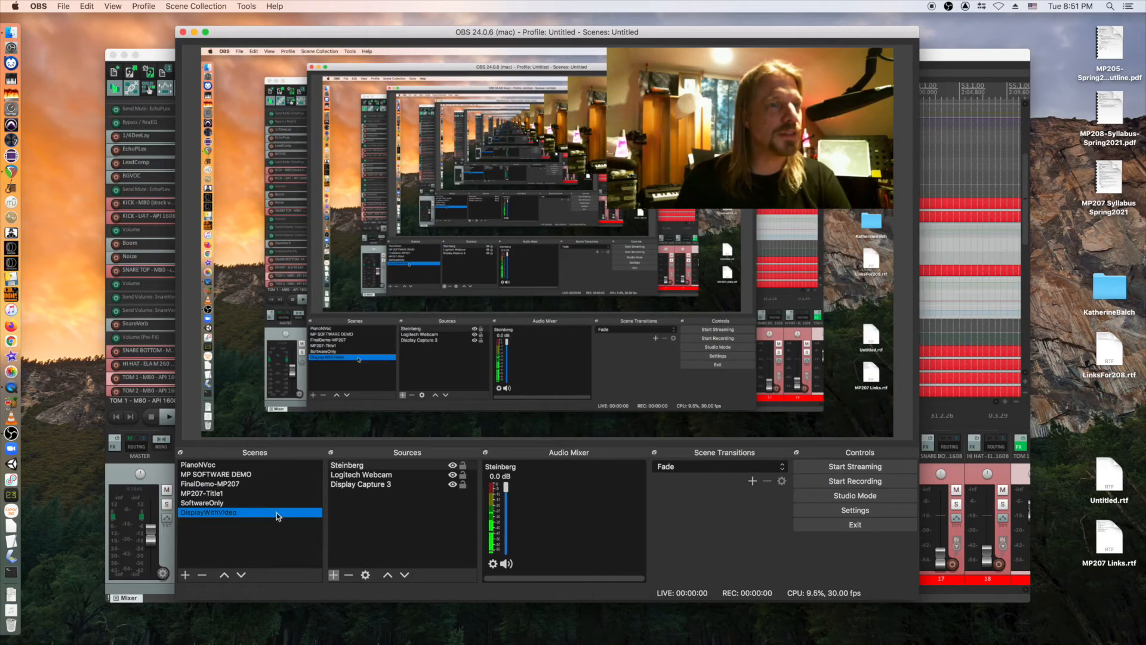
scroll(699, 469, up, 1)
click(699, 468)
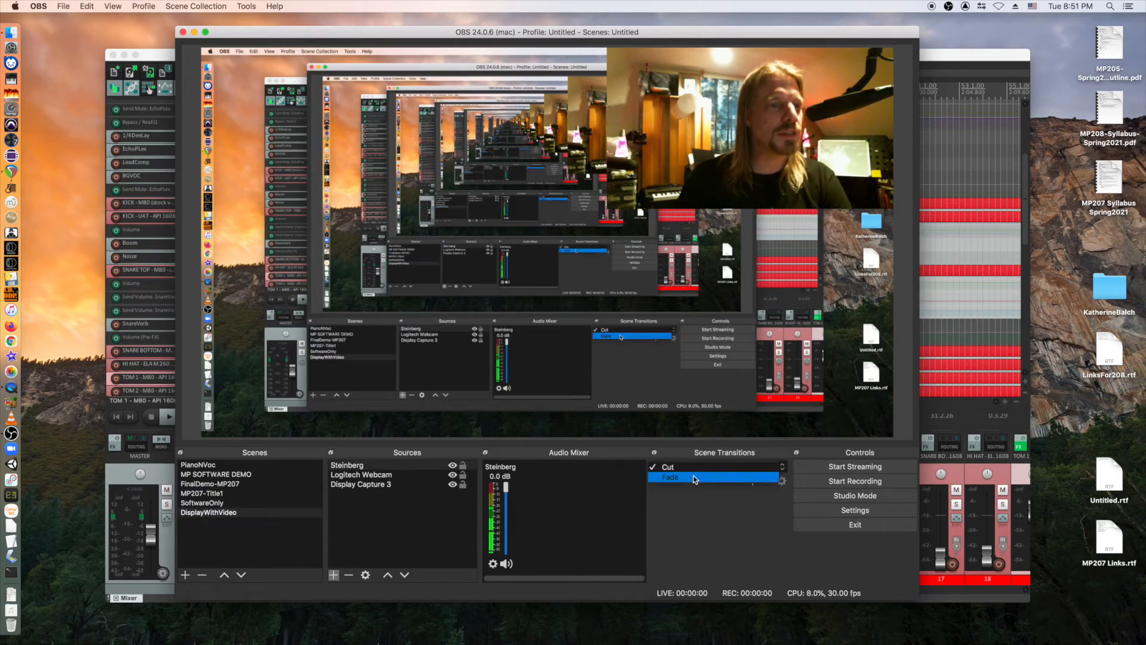
click(693, 475)
click(191, 502)
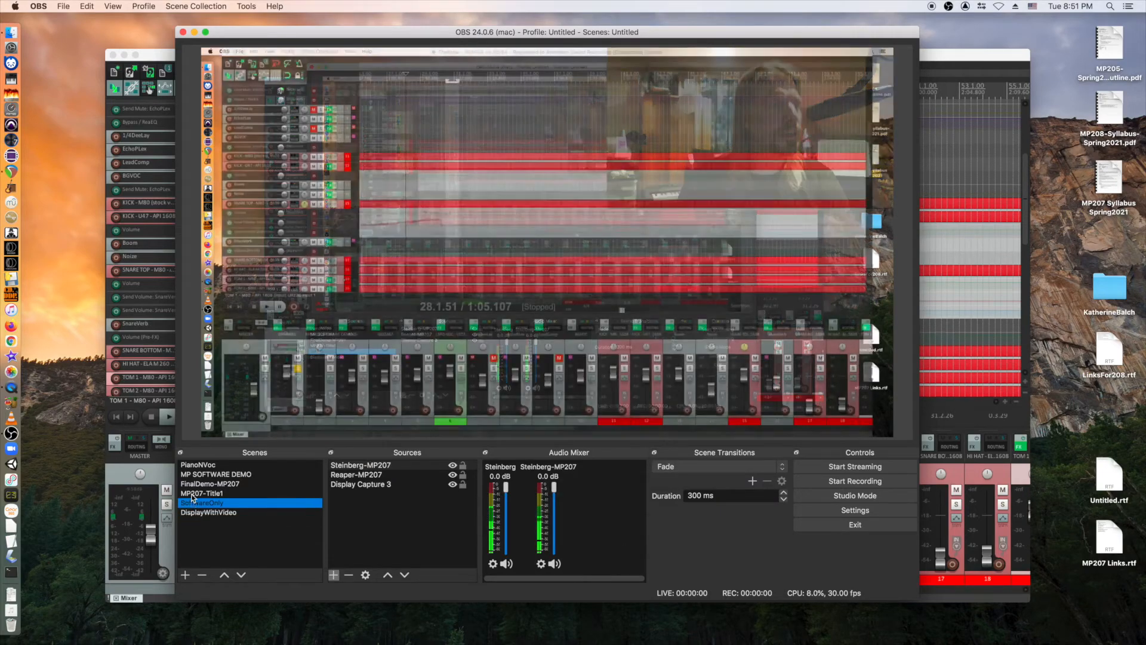
click(192, 491)
click(197, 476)
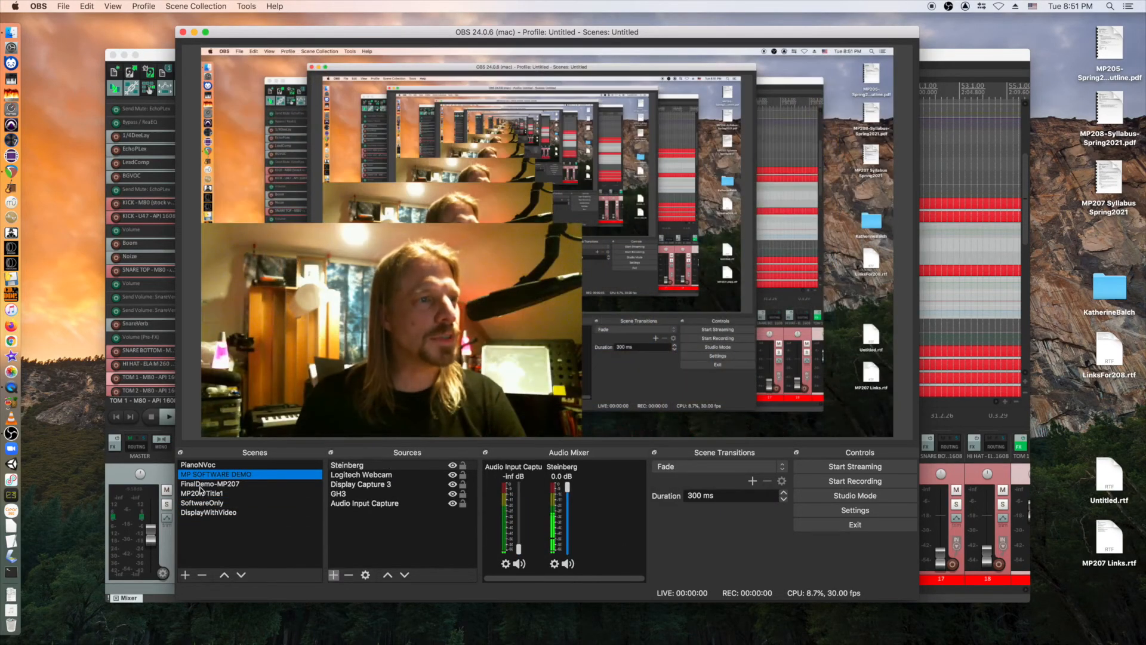
click(198, 484)
click(199, 493)
click(201, 504)
click(201, 514)
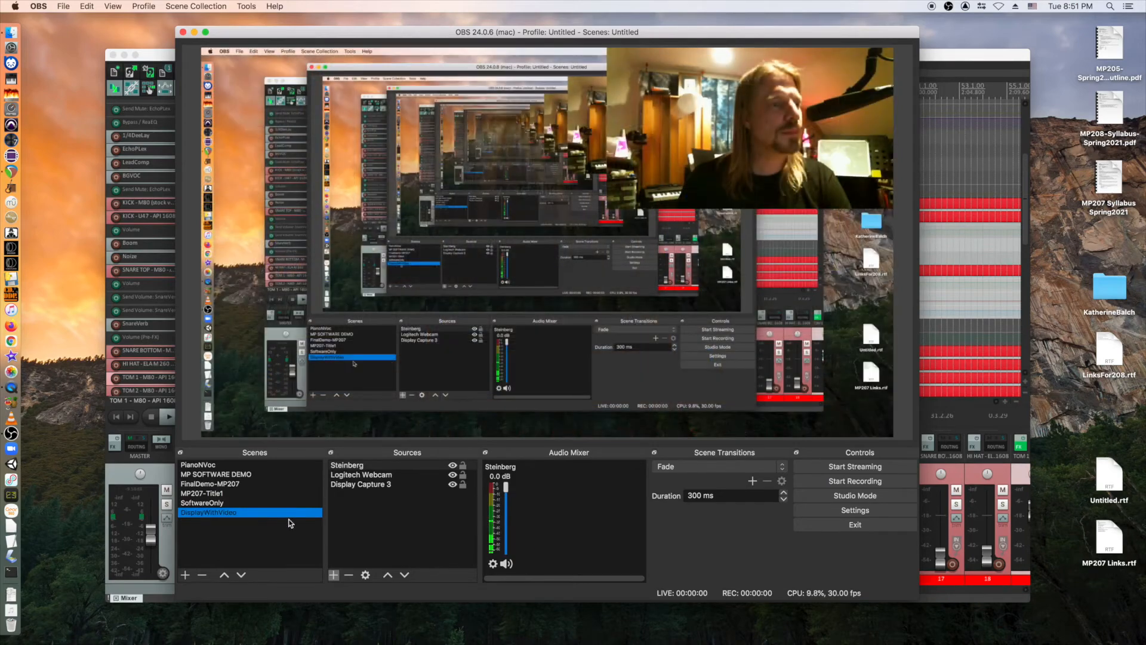
Turn on studio mode and transition the MP207-Title1 scene to program.
click(854, 495)
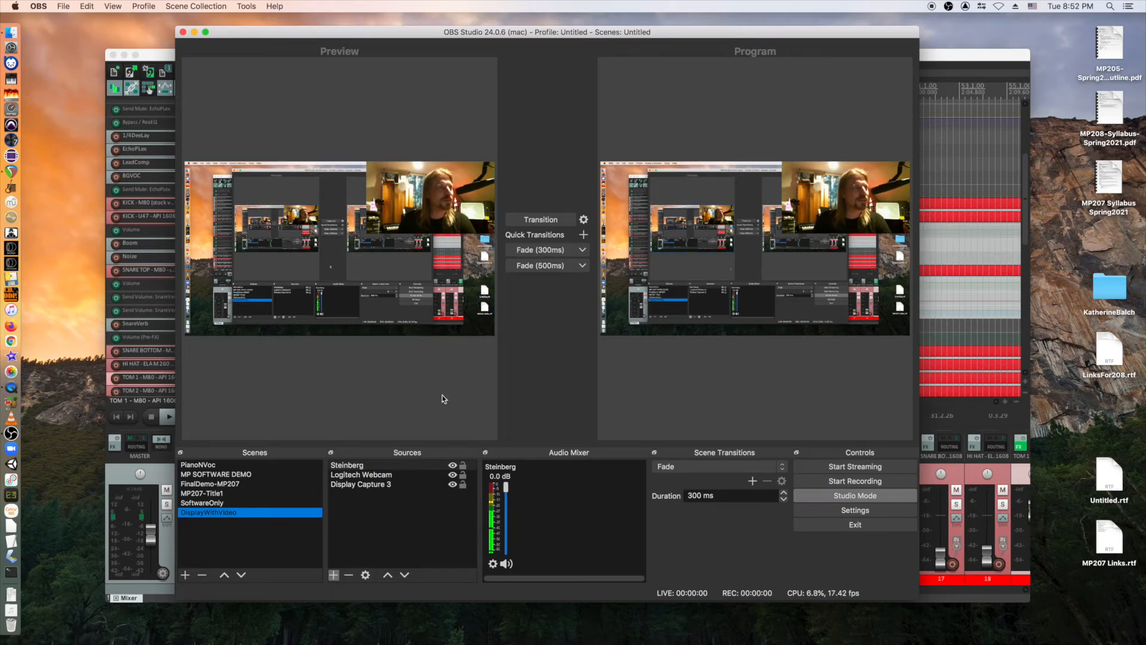
click(214, 503)
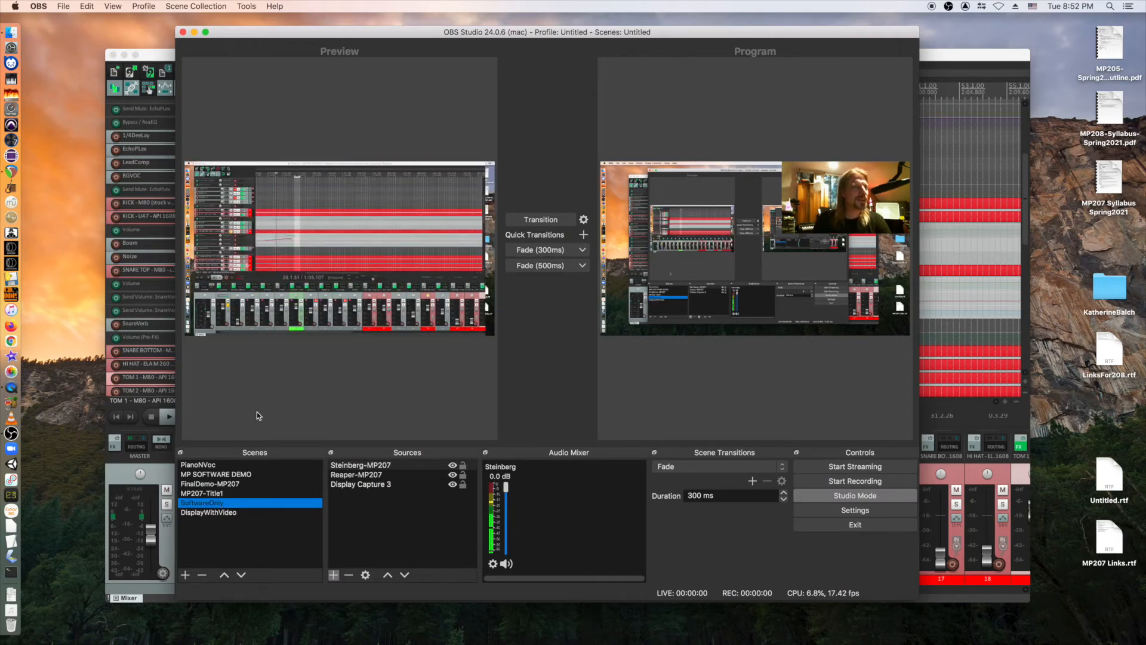
click(212, 492)
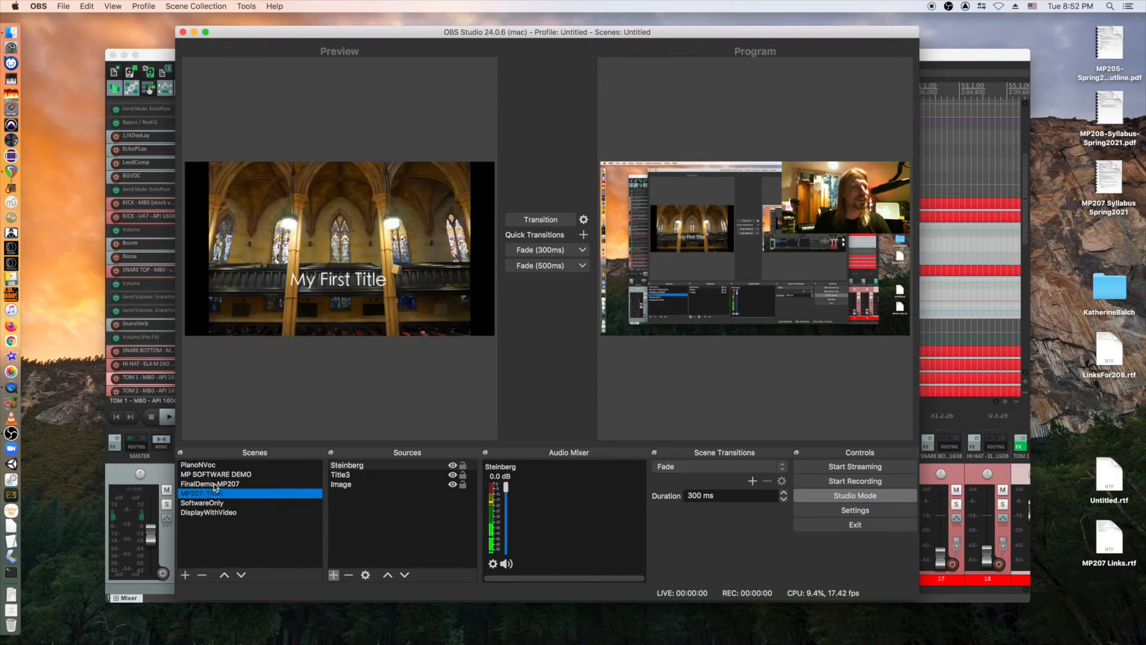
click(556, 226)
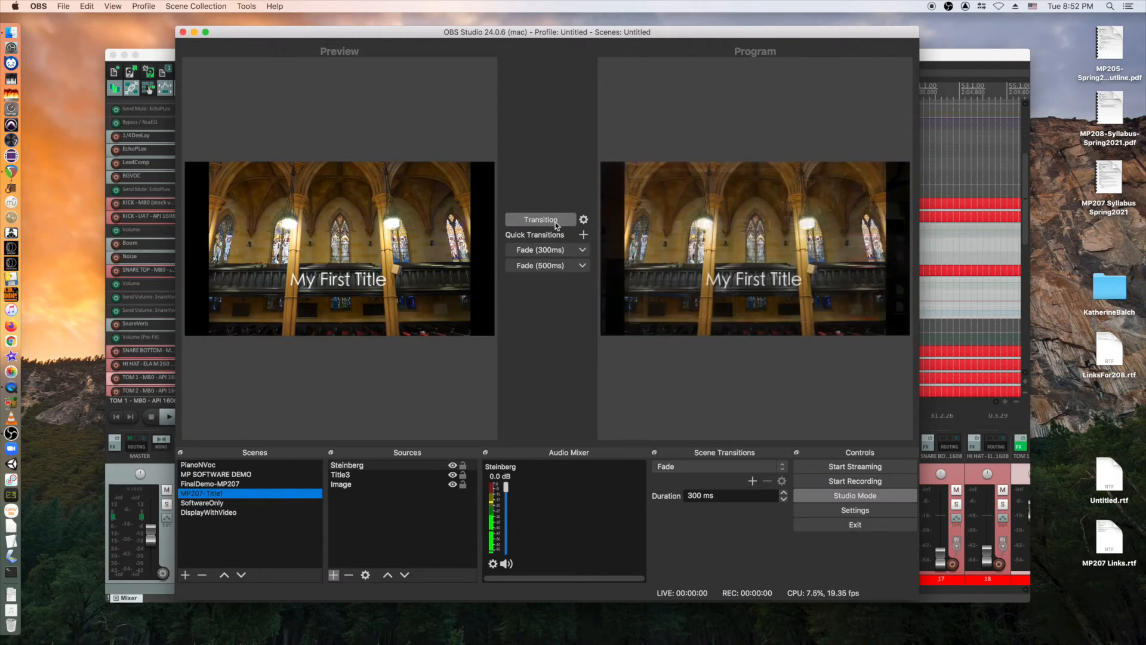
Preview DisplayWithVideo, leave studio mode, and put DisplayWithVideo on screen.
click(281, 513)
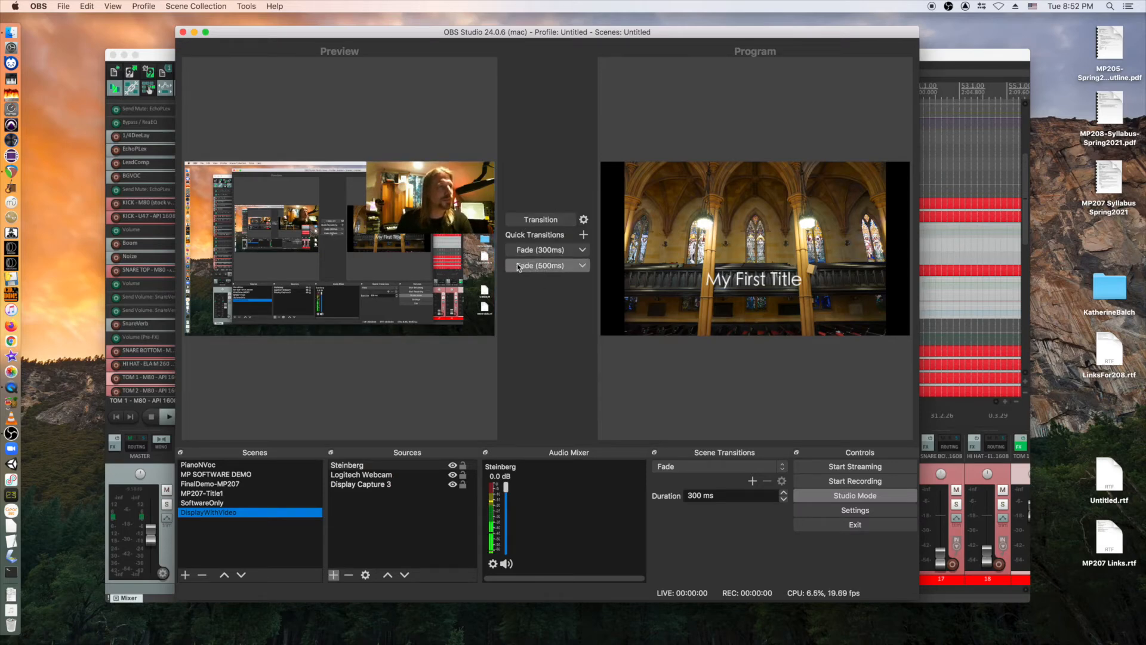
click(872, 496)
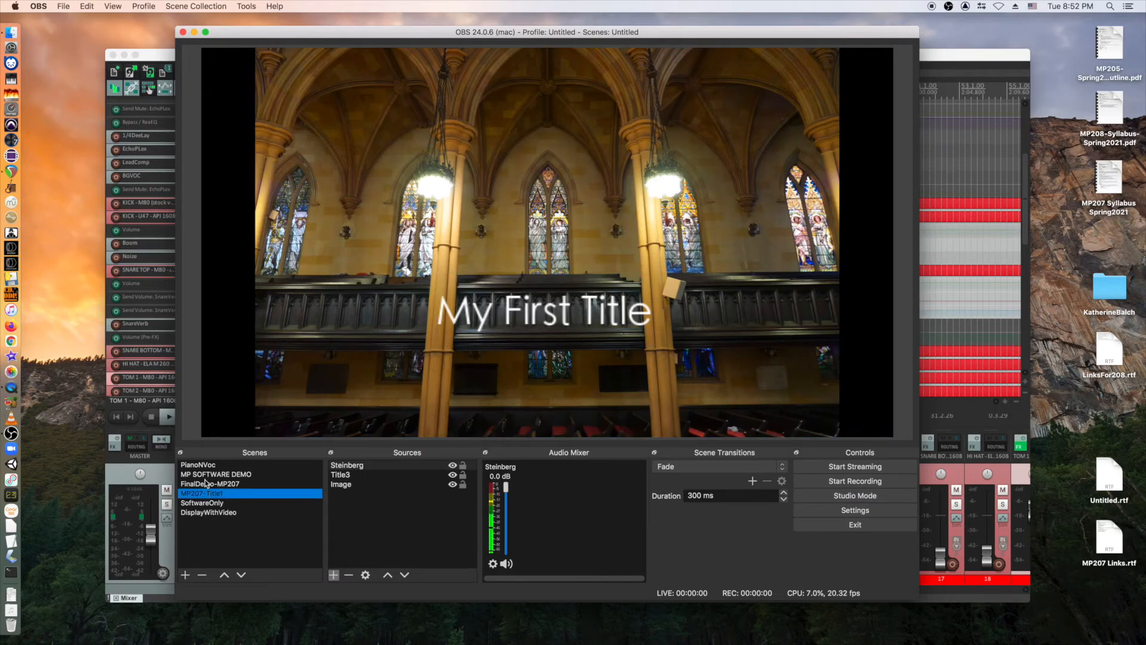
click(203, 511)
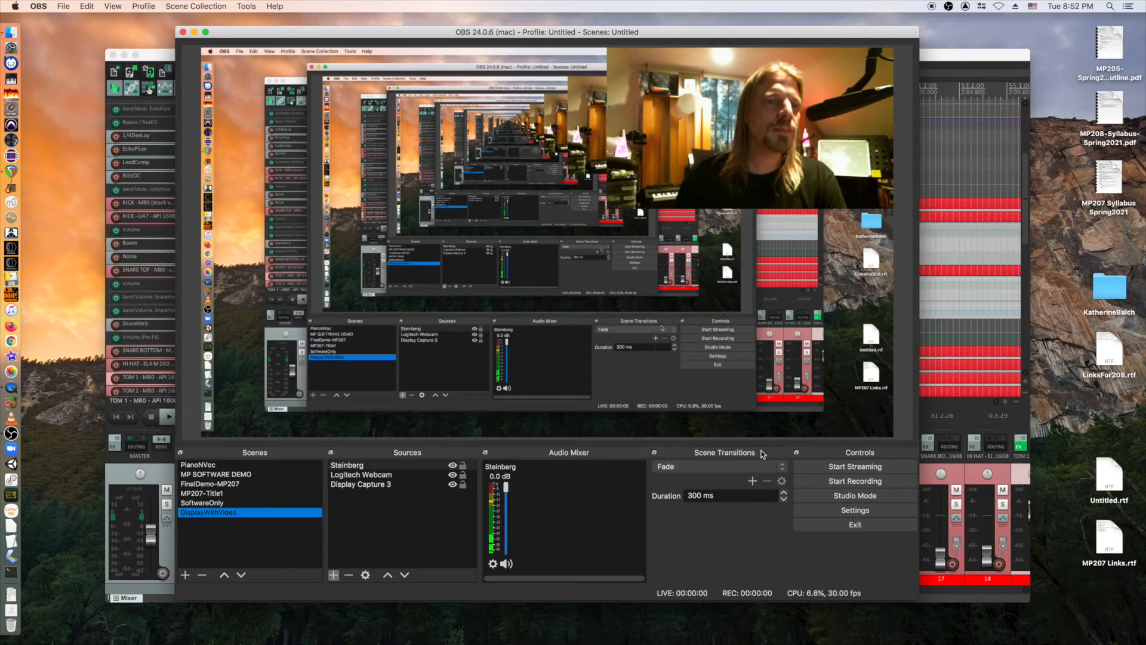
Open Settings and move through General and Stream to the Output page (Simple mode, mp4).
click(862, 512)
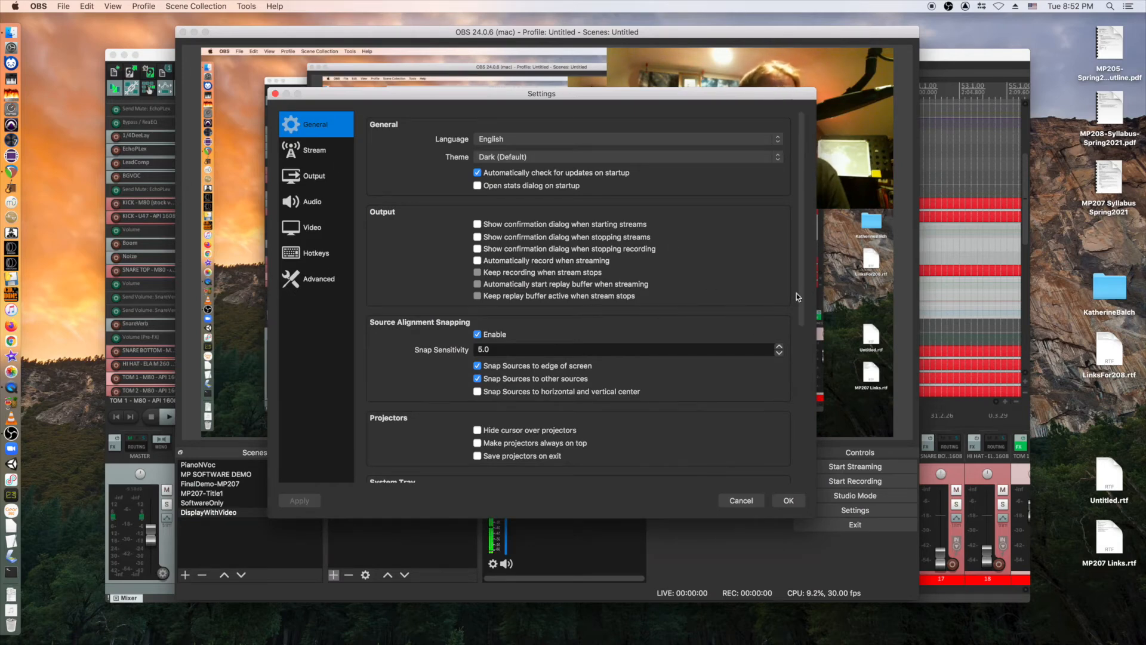
drag(803, 283, 786, 234)
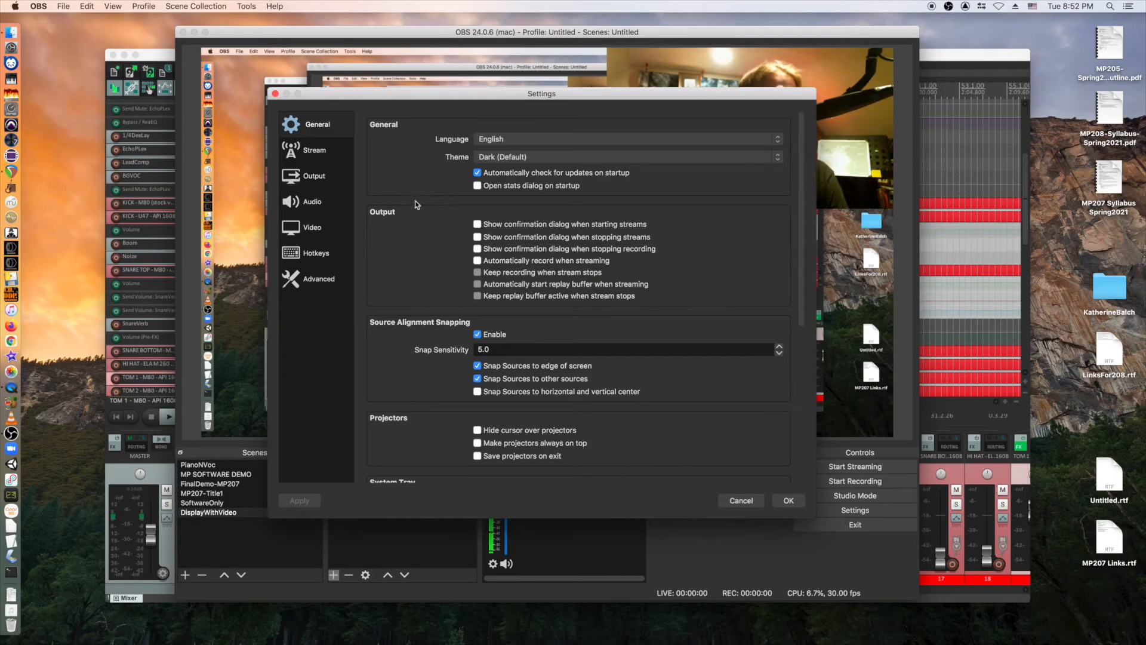
click(318, 150)
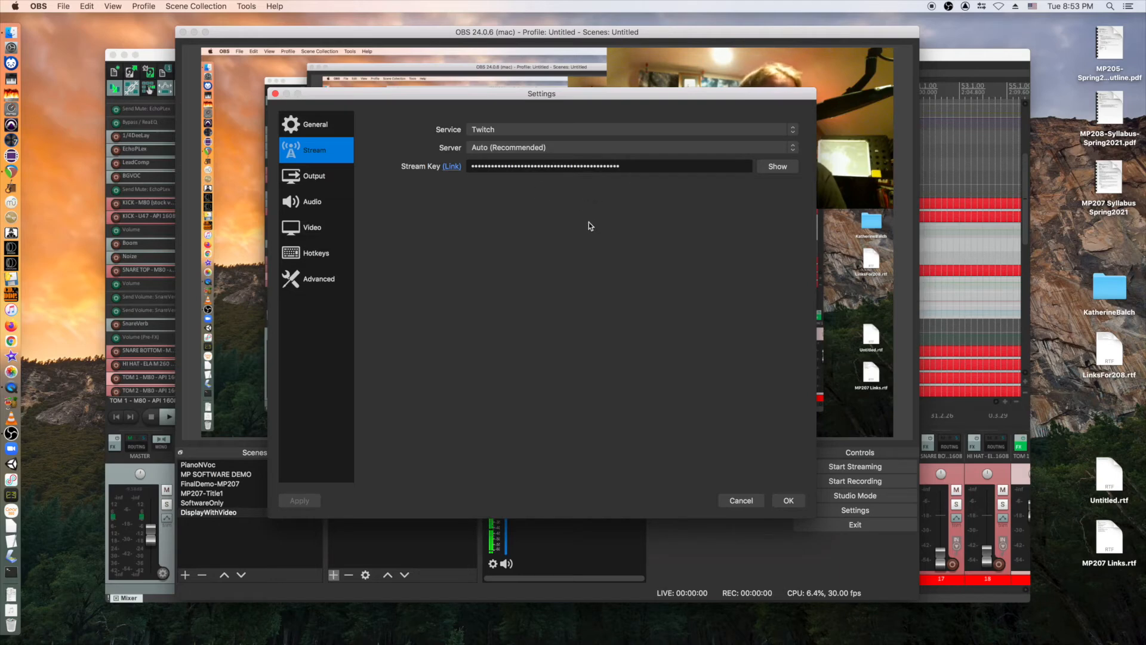
click(310, 179)
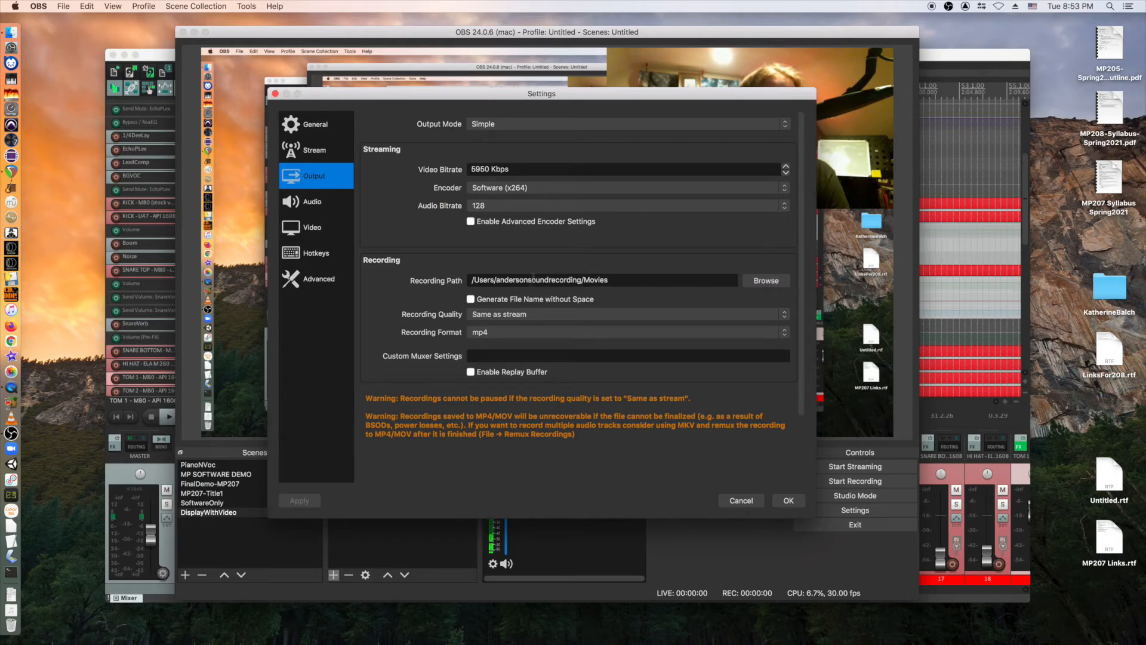
Check Recording Quality and Recording Format, keeping Same as stream and mp4, then view Audio.
click(491, 316)
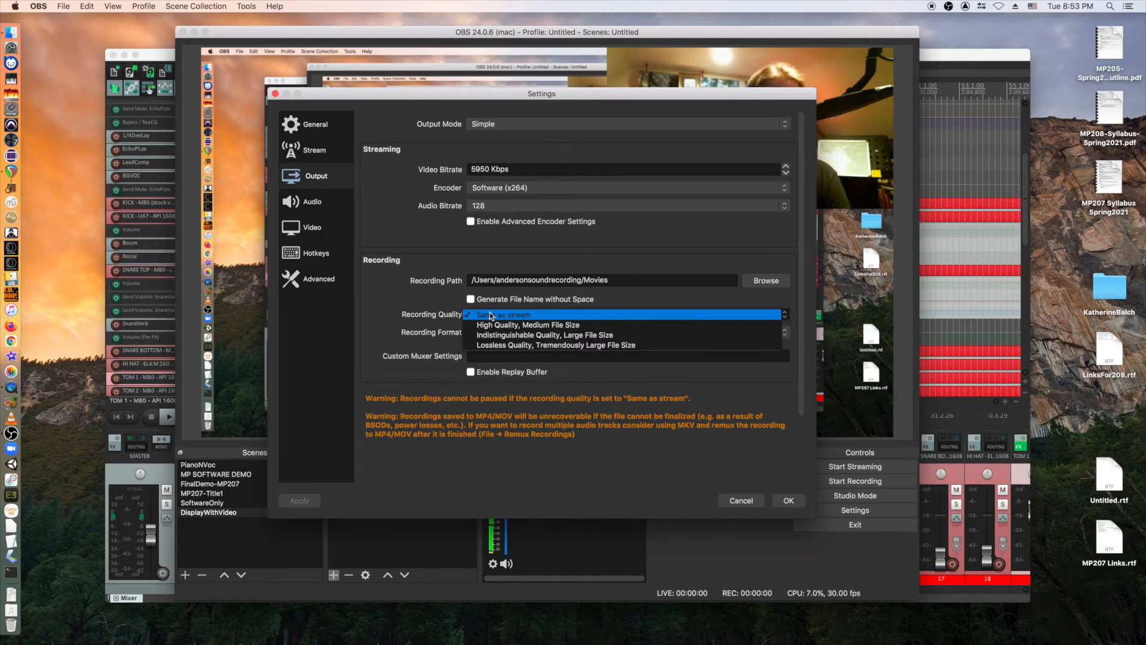
click(411, 297)
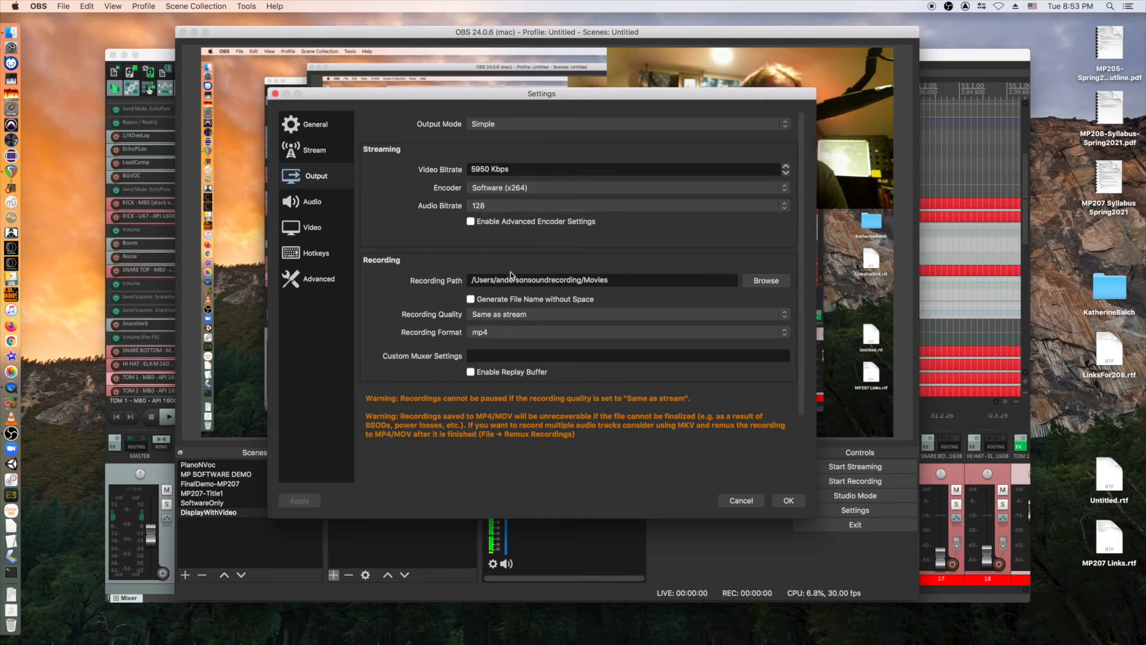
click(560, 314)
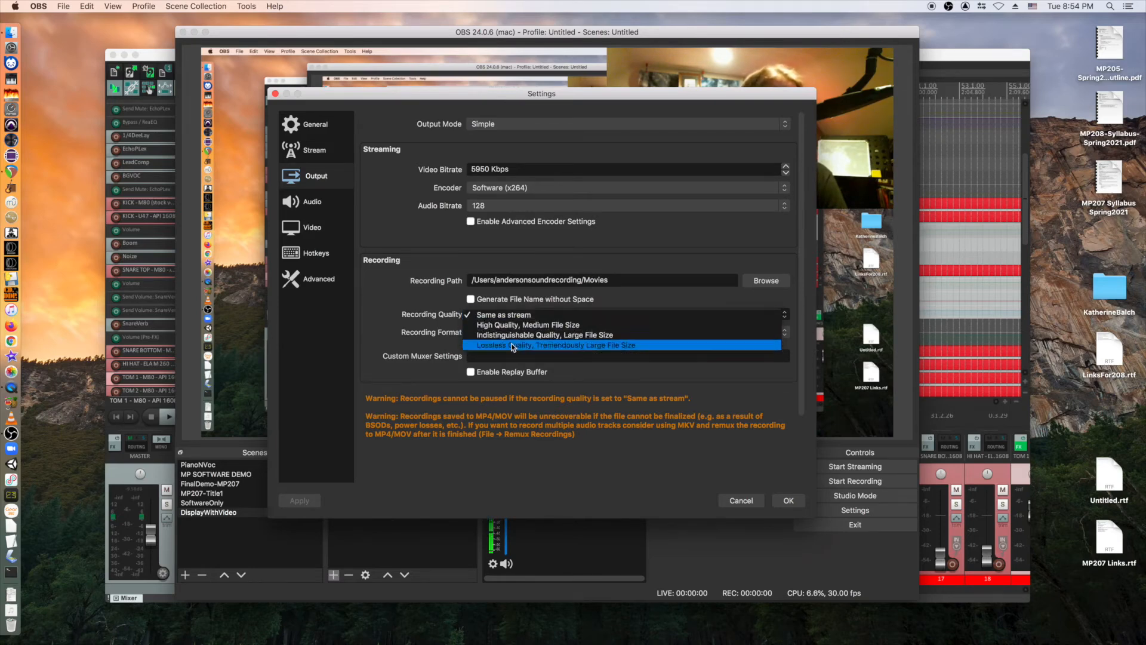
click(387, 296)
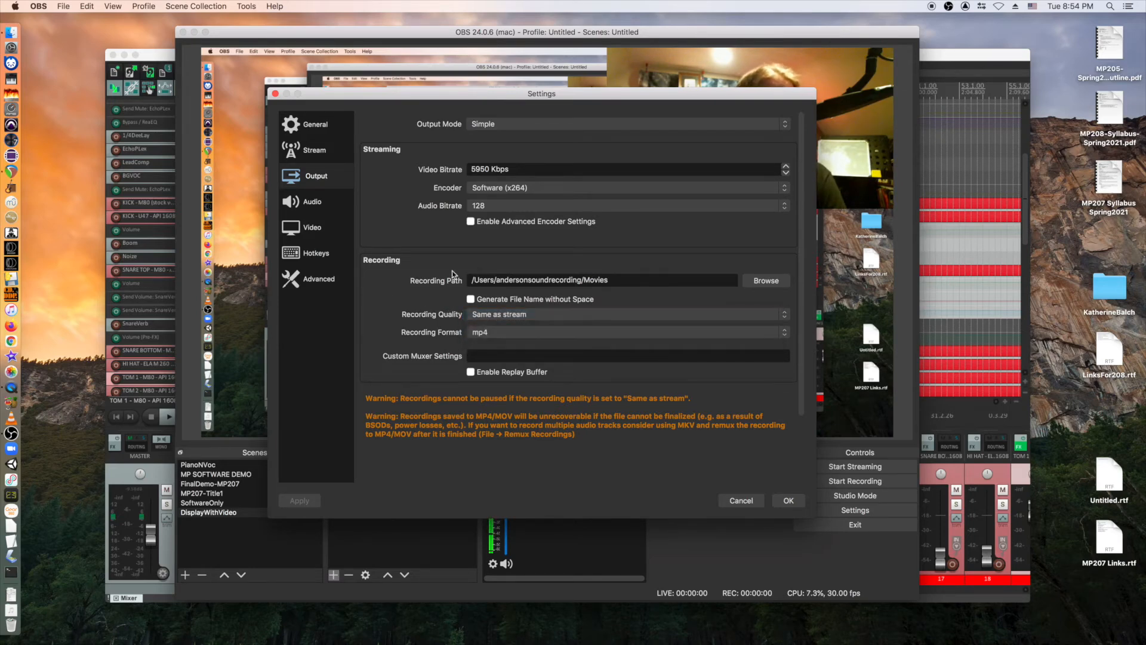
click(554, 335)
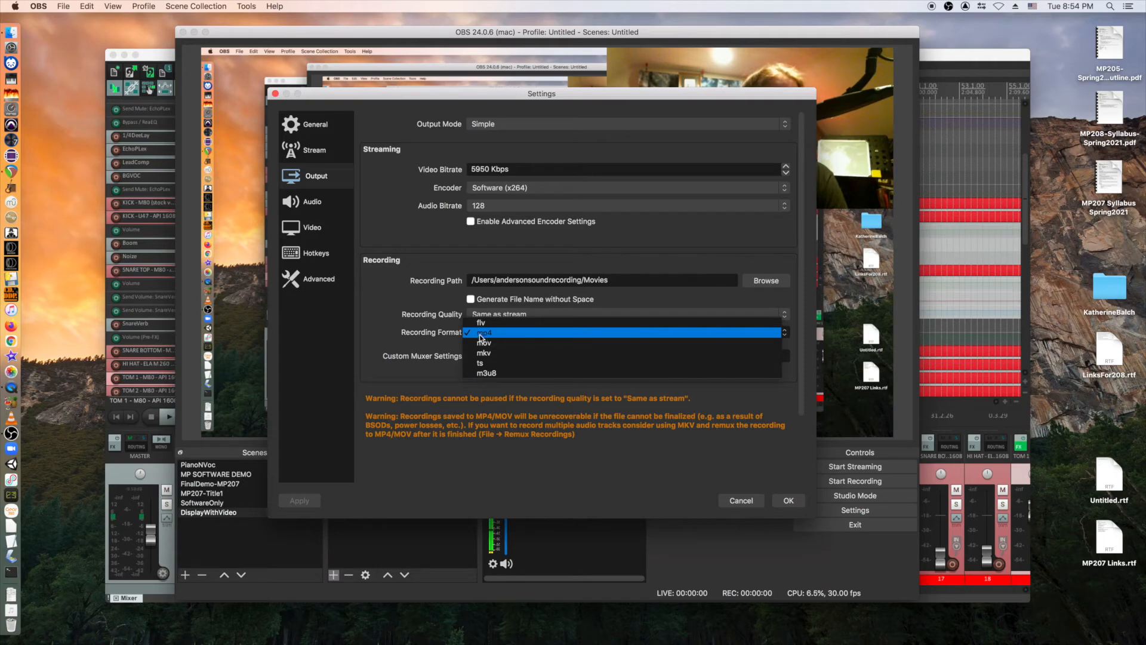
click(426, 343)
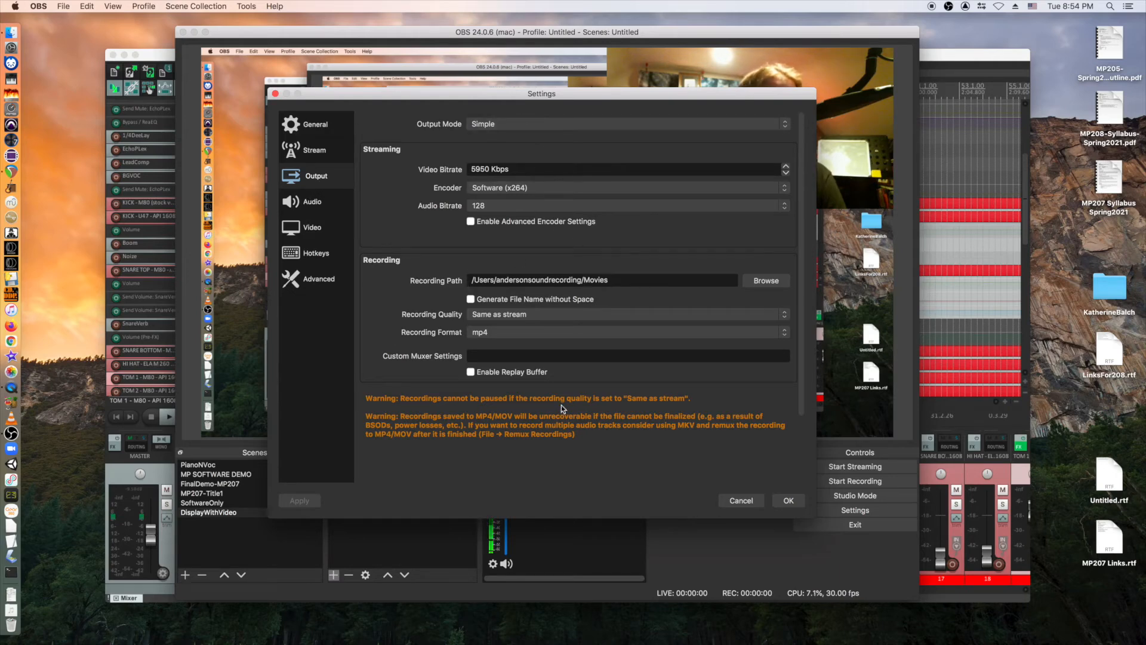
click(311, 202)
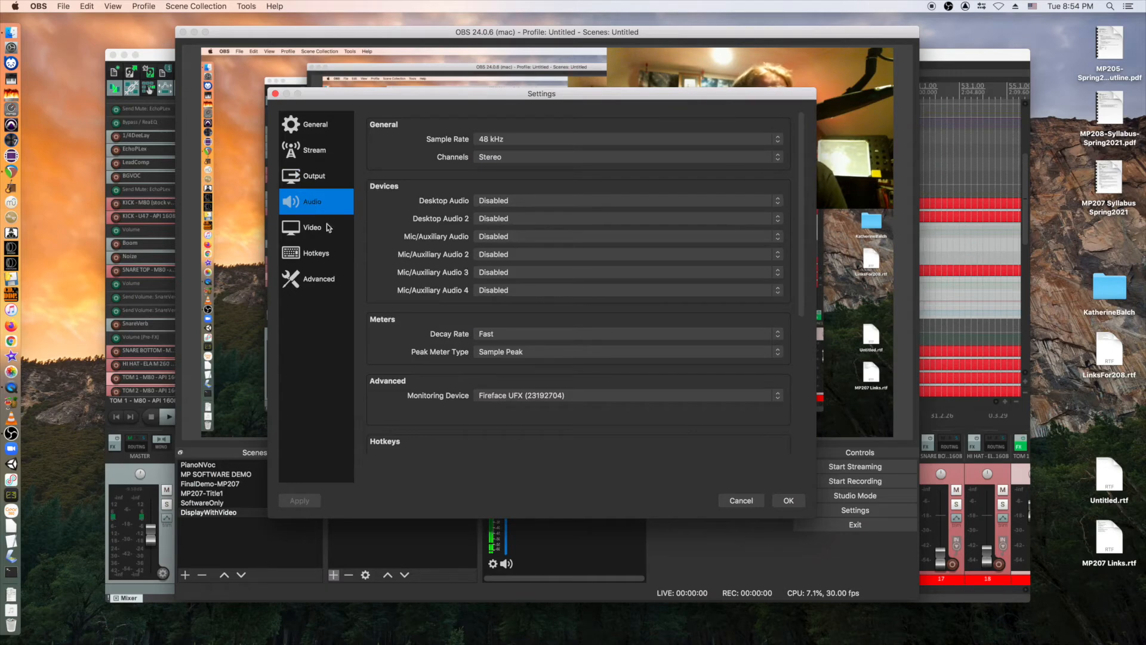
Check the audio Channels options, leaving them at Stereo.
click(517, 156)
click(377, 152)
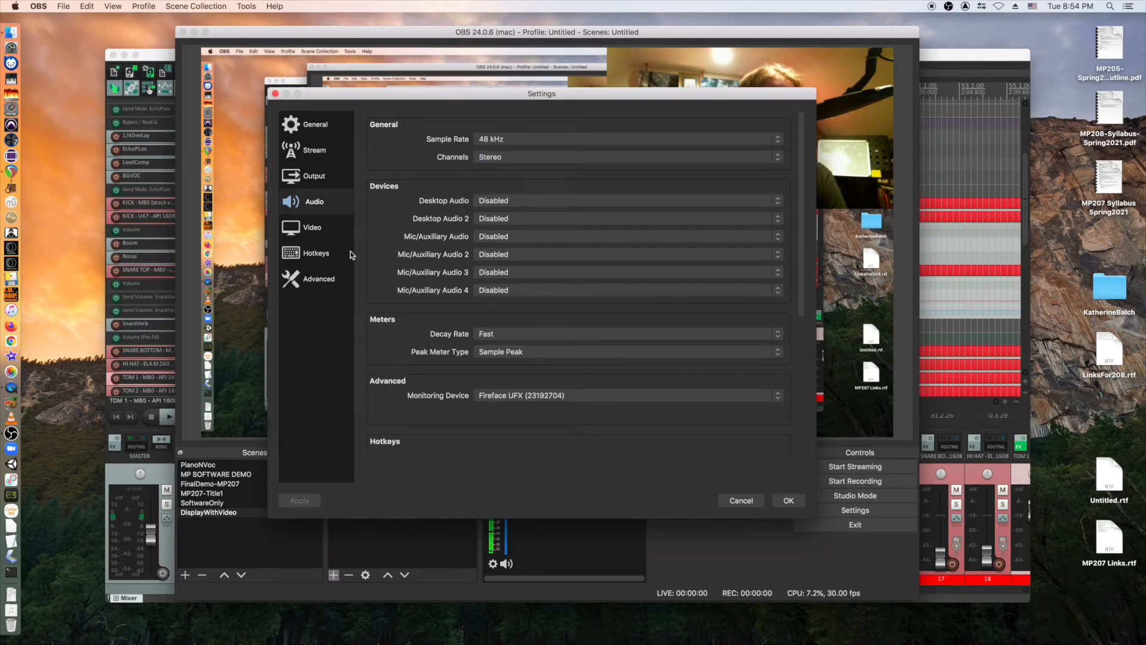
scroll(529, 363, down, 5)
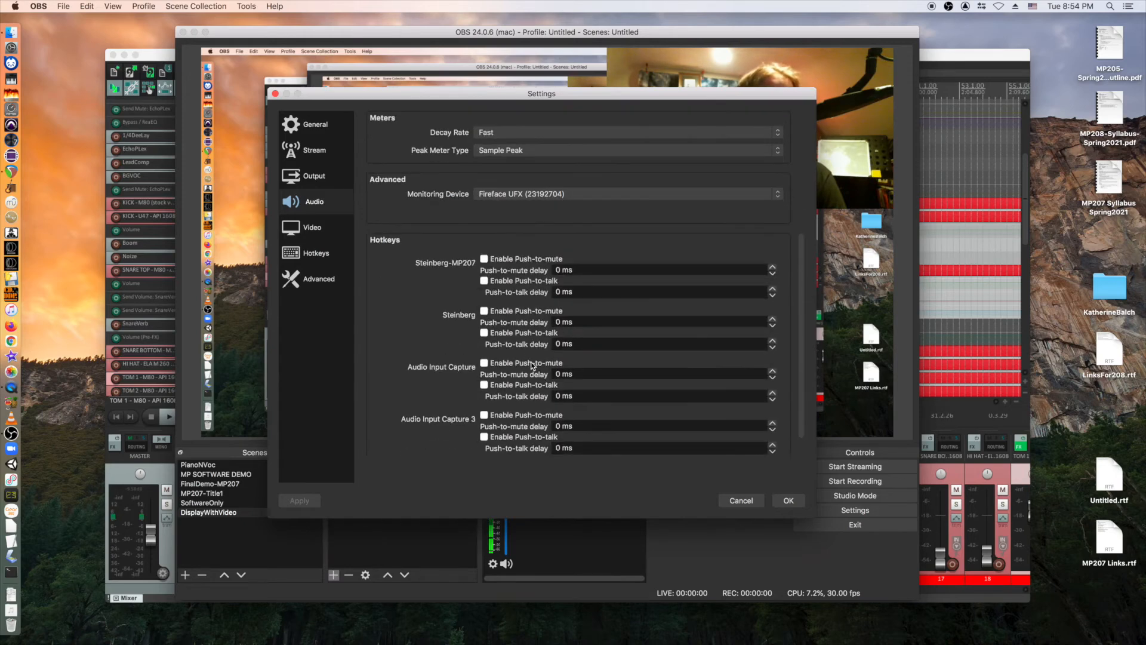
scroll(528, 363, up, 5)
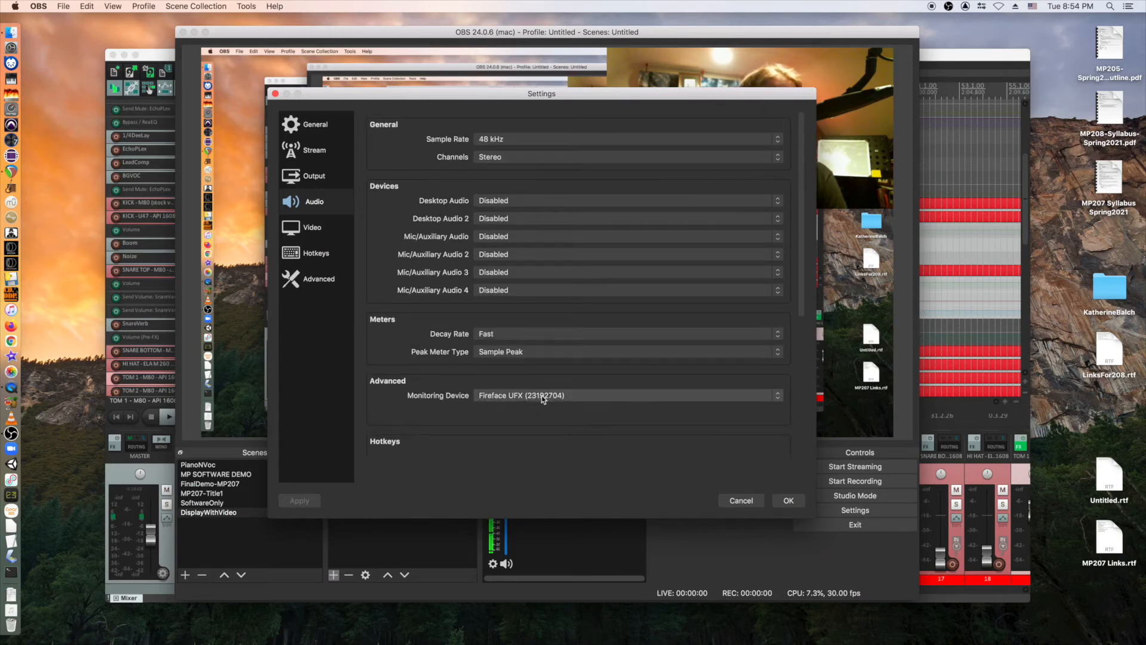
Review the Video page (1920x1080, 30 fps) and scroll through the Advanced settings.
click(303, 227)
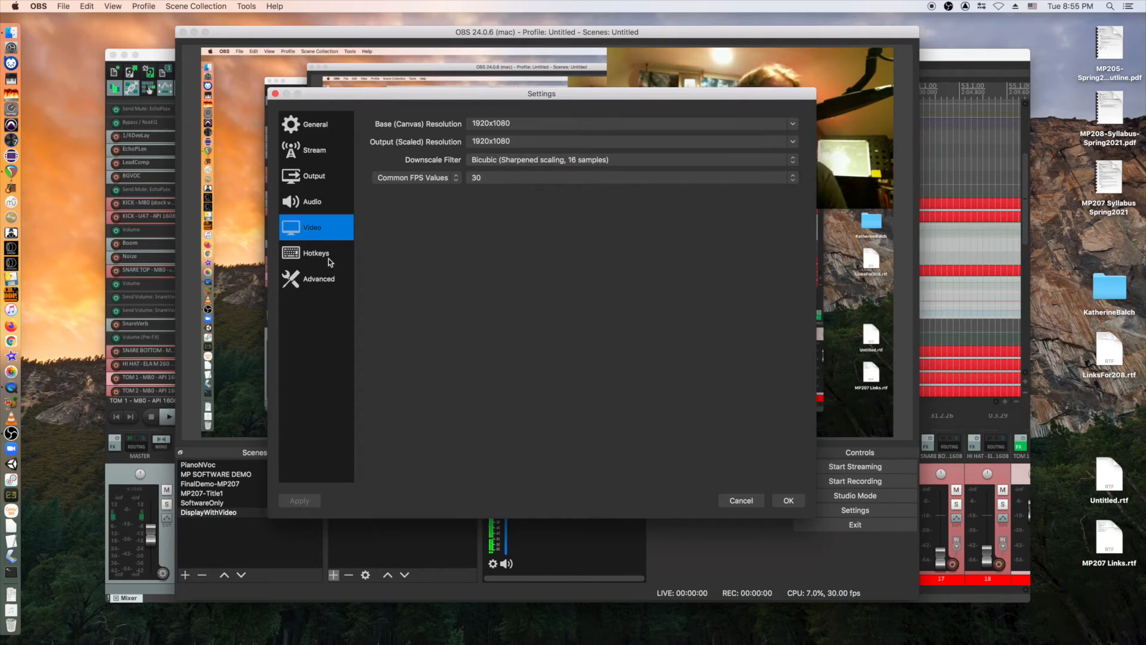
click(327, 280)
click(314, 253)
click(311, 269)
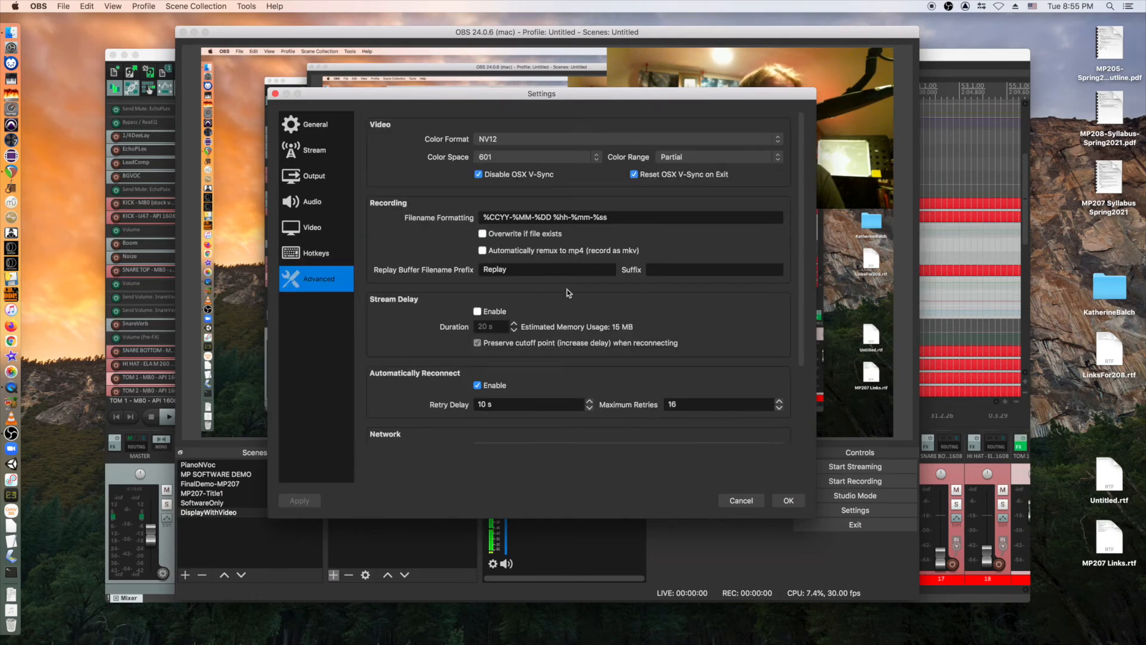
scroll(606, 253, down, 3)
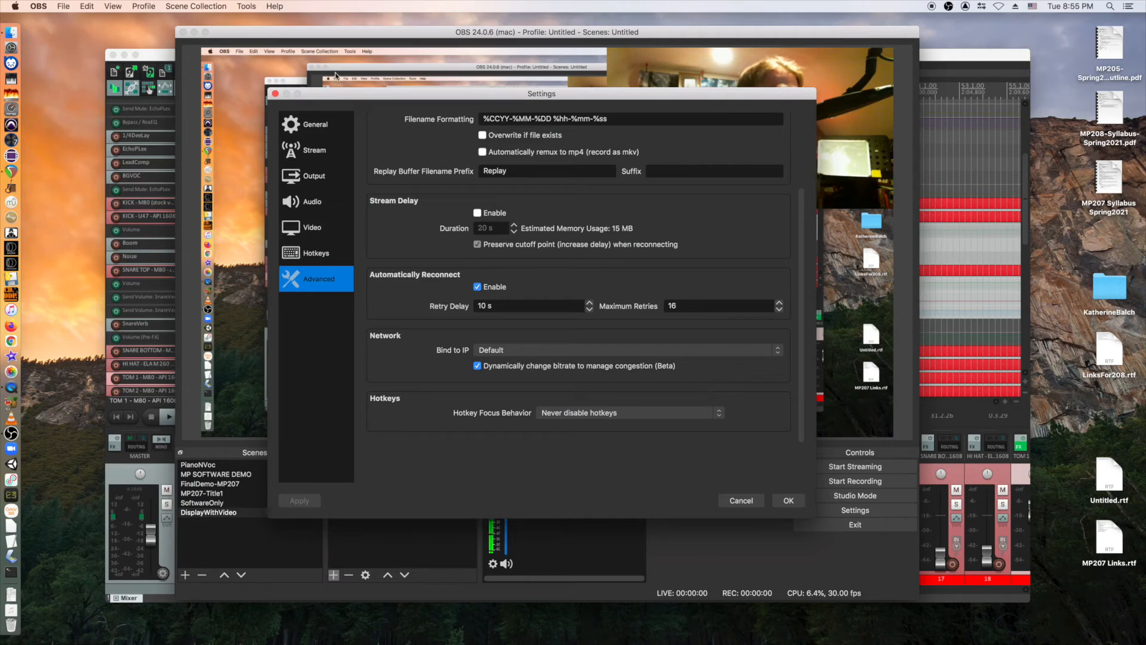
Close Settings with OK, start recording, and cut to the MP207-Title1 scene.
click(787, 500)
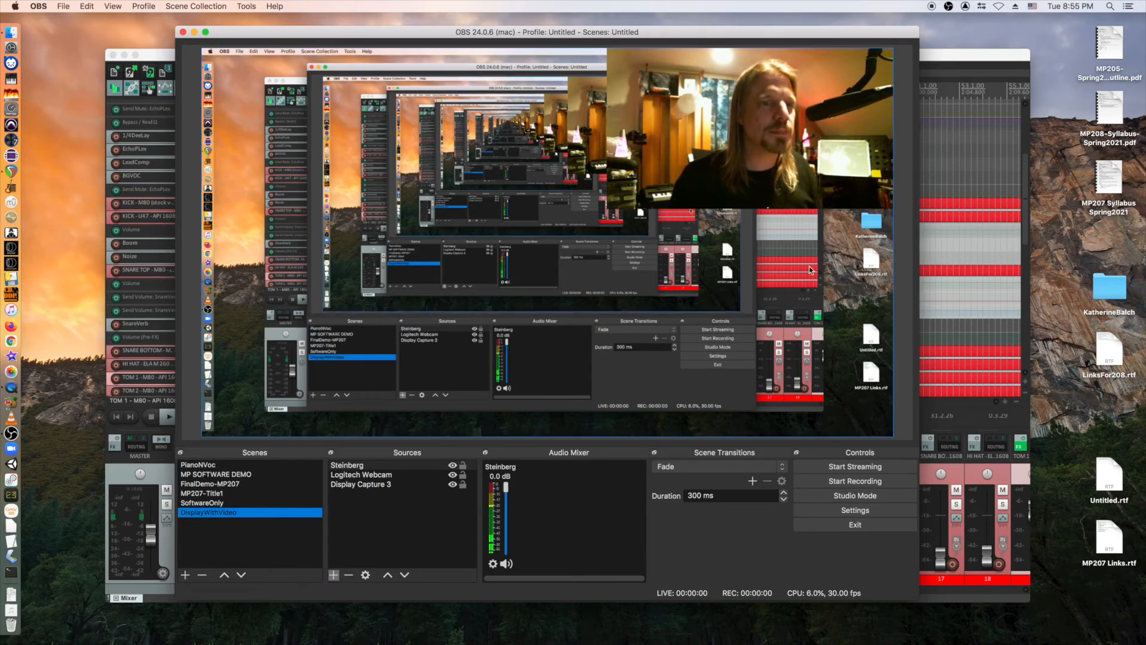
click(848, 481)
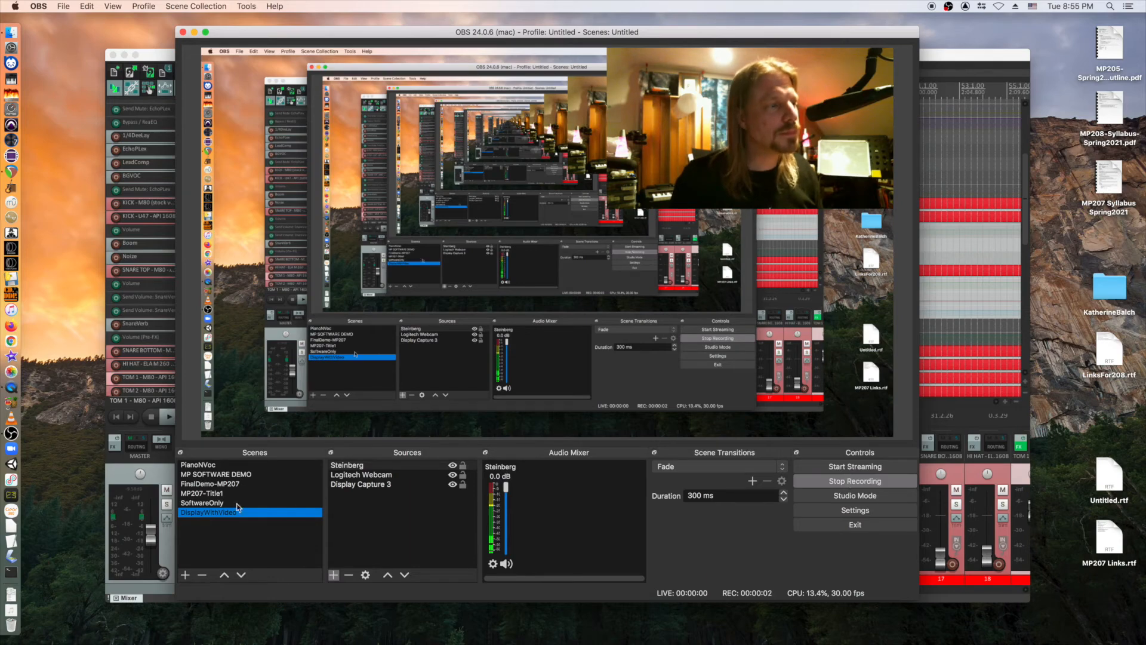
click(263, 493)
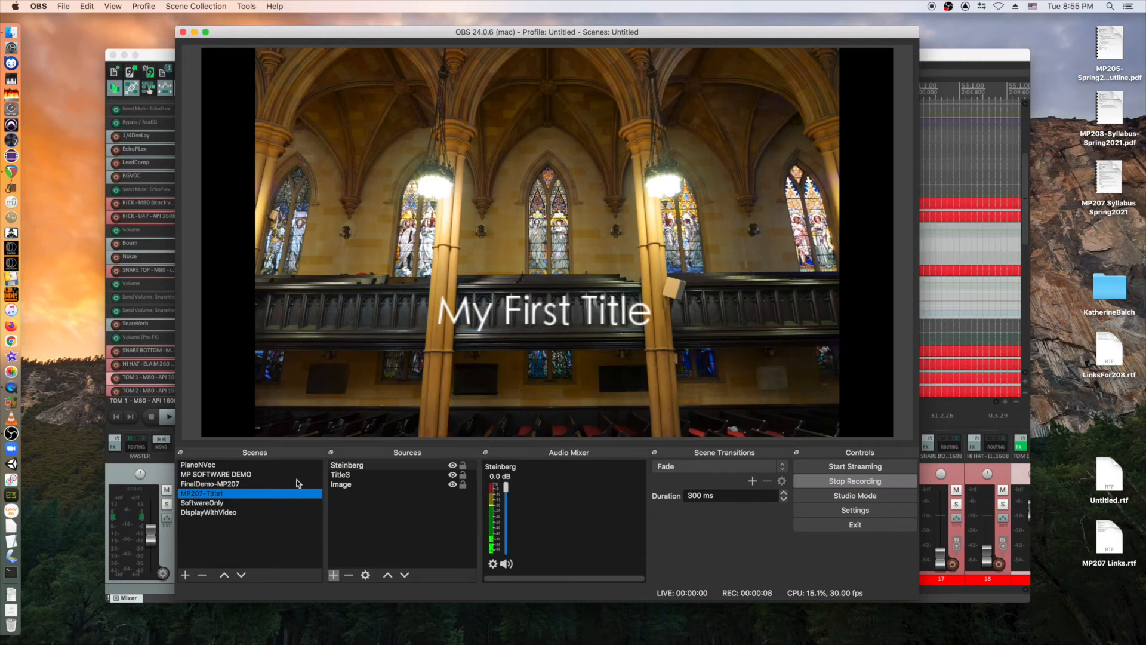
Cut the recording to FinalDemo-MP207, SoftwareOnly, then DisplayWithVideo, and focus REAPER.
click(224, 484)
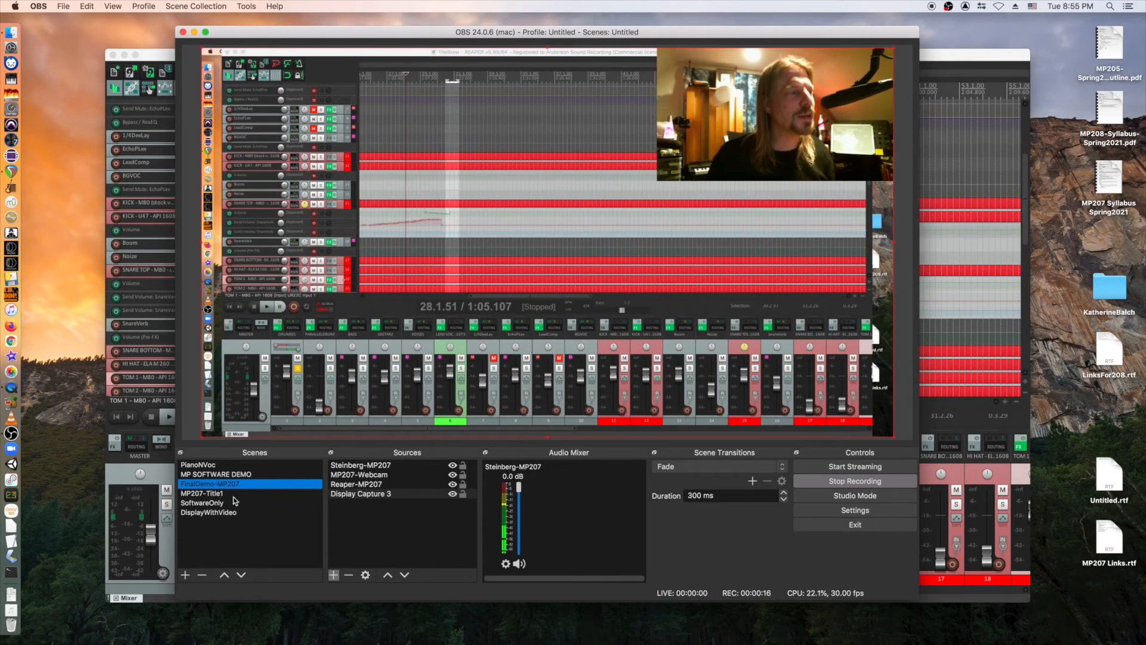
click(202, 503)
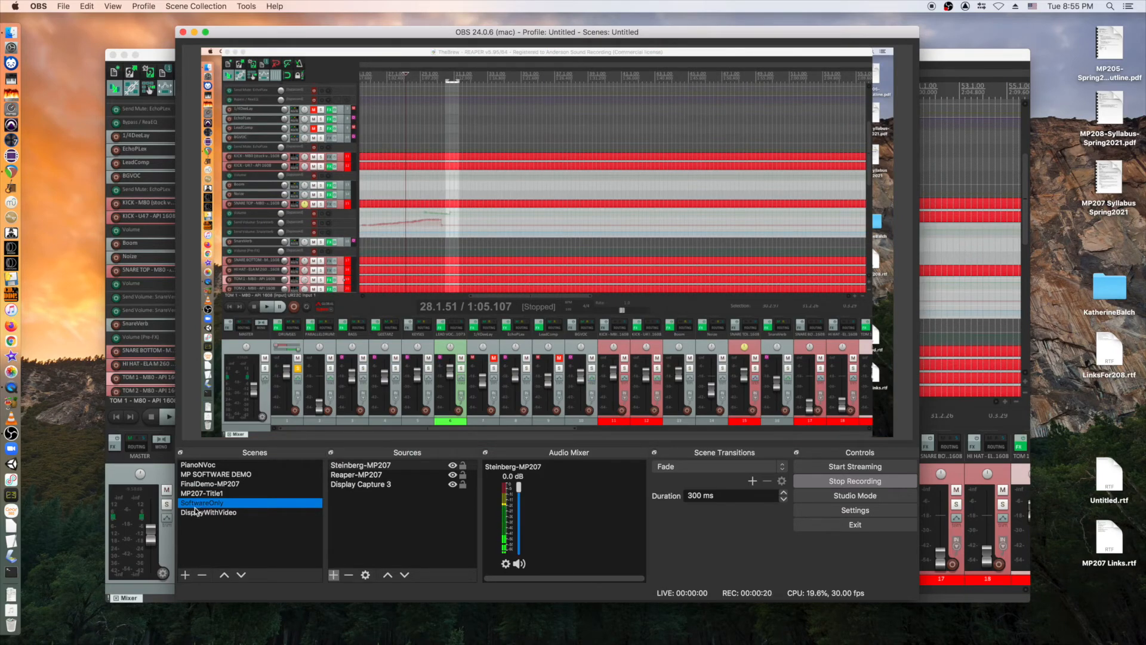
click(195, 512)
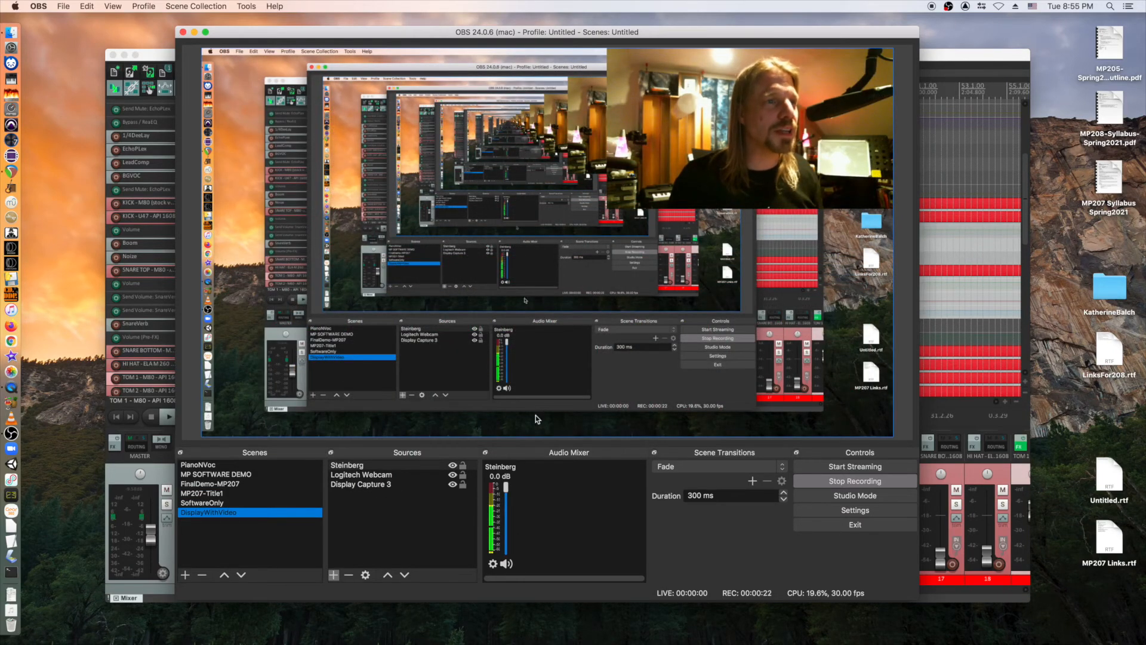
click(159, 54)
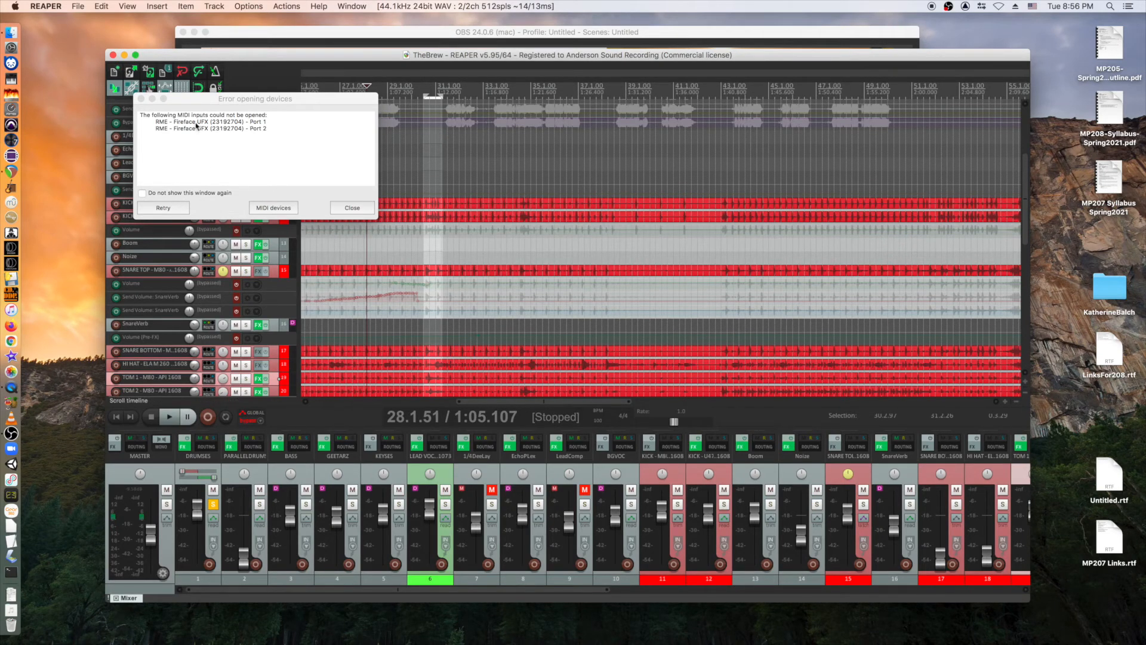
Dismiss REAPER's device error and undock the Mixer into its own window.
click(354, 208)
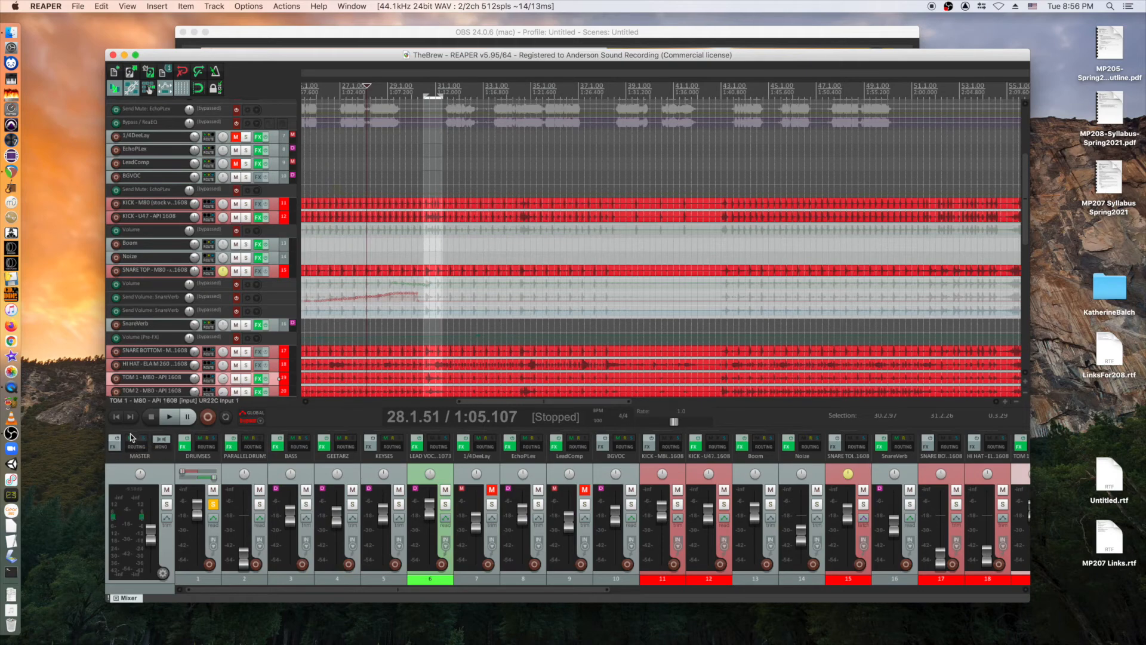
right_click(140, 599)
click(165, 623)
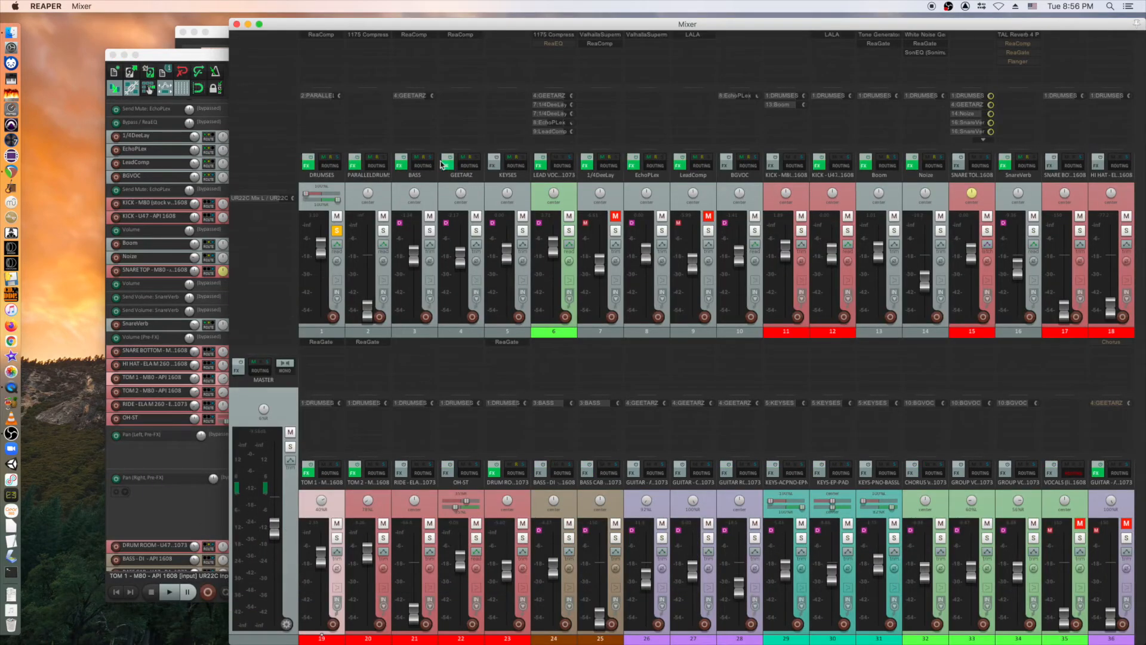
Open ReaComp on the DRUMSES track, move it over the mixer, and return to OBS.
click(323, 34)
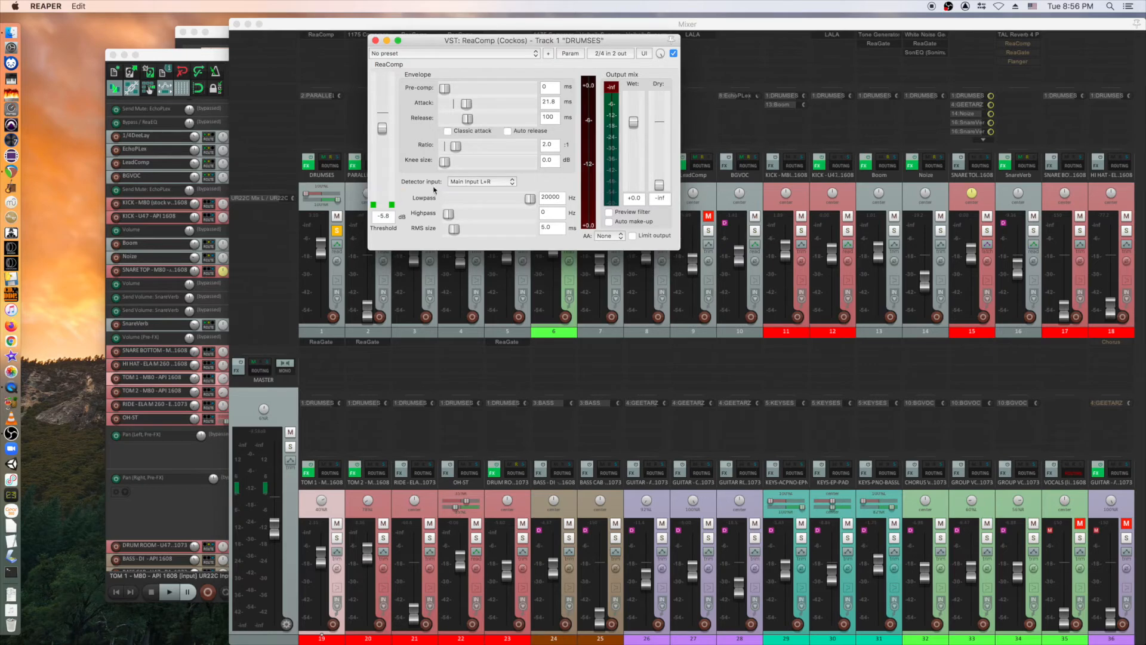
drag(498, 43, 403, 216)
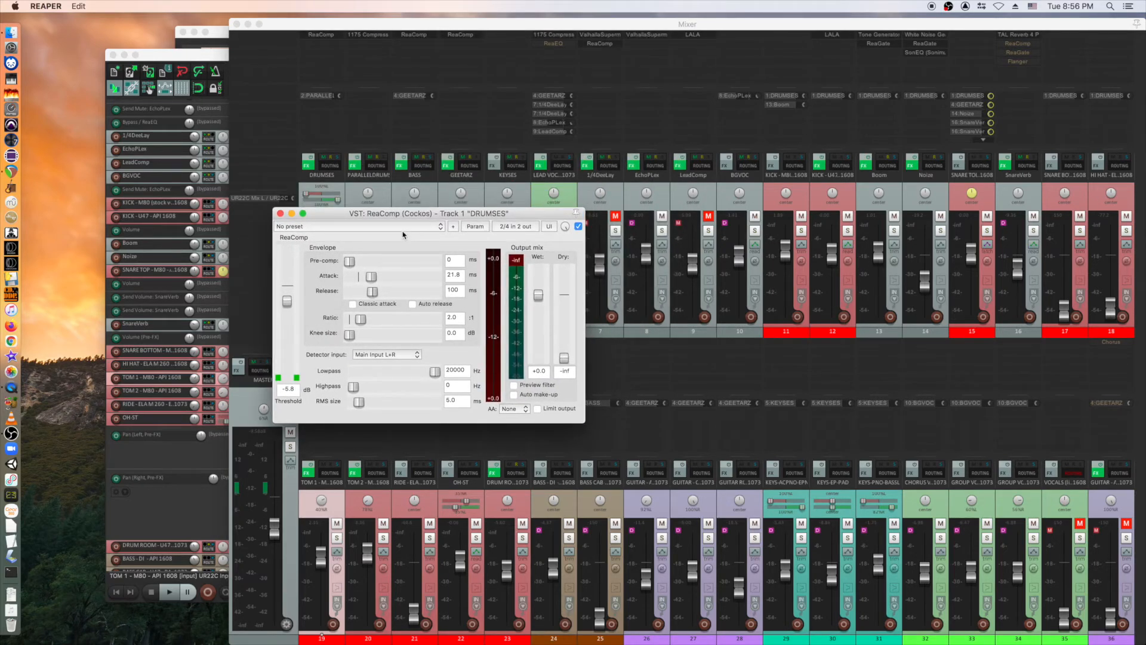
click(19, 435)
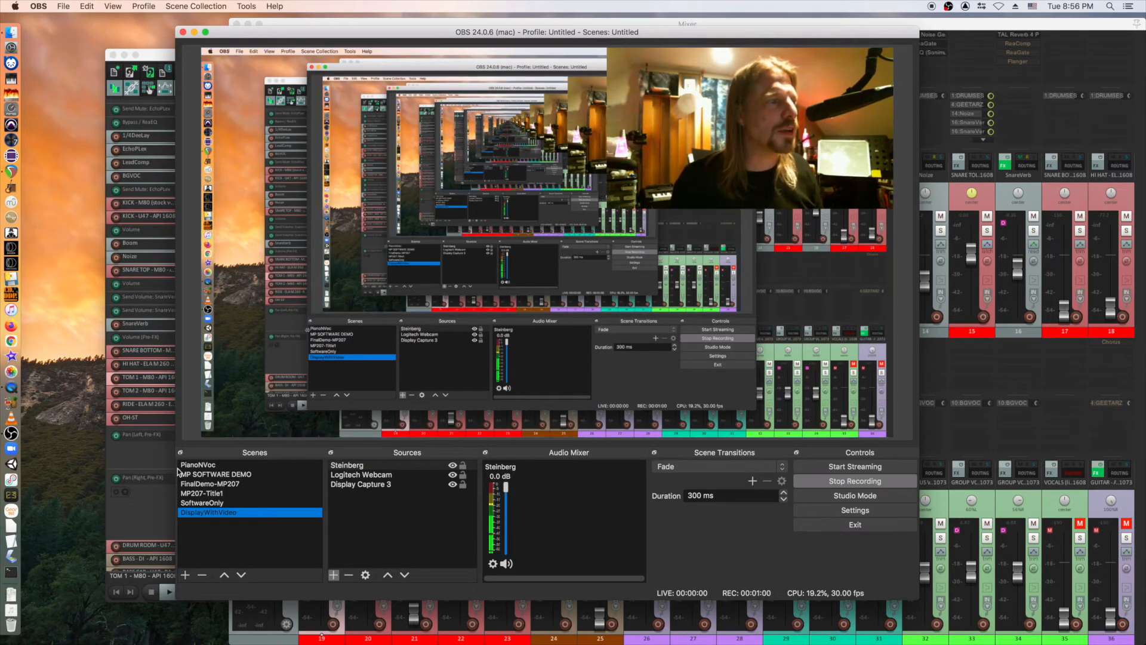
In the SoftwareOnly scene, add a Window Capture of the DRUMSES ReaComp plugin window.
click(203, 484)
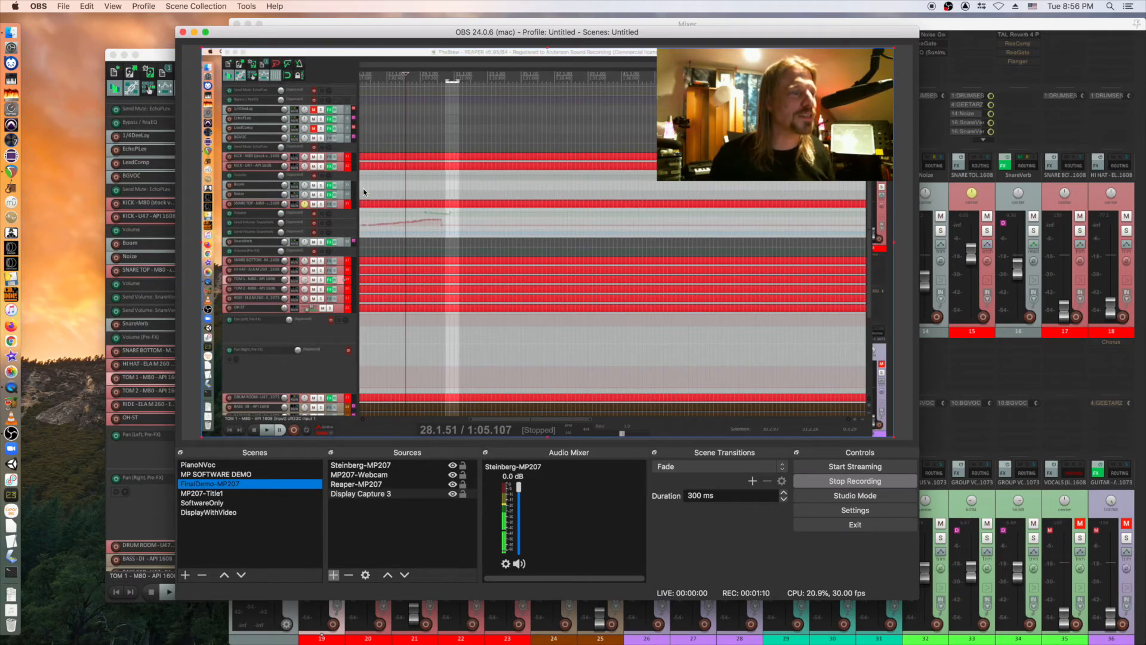
click(210, 493)
click(222, 503)
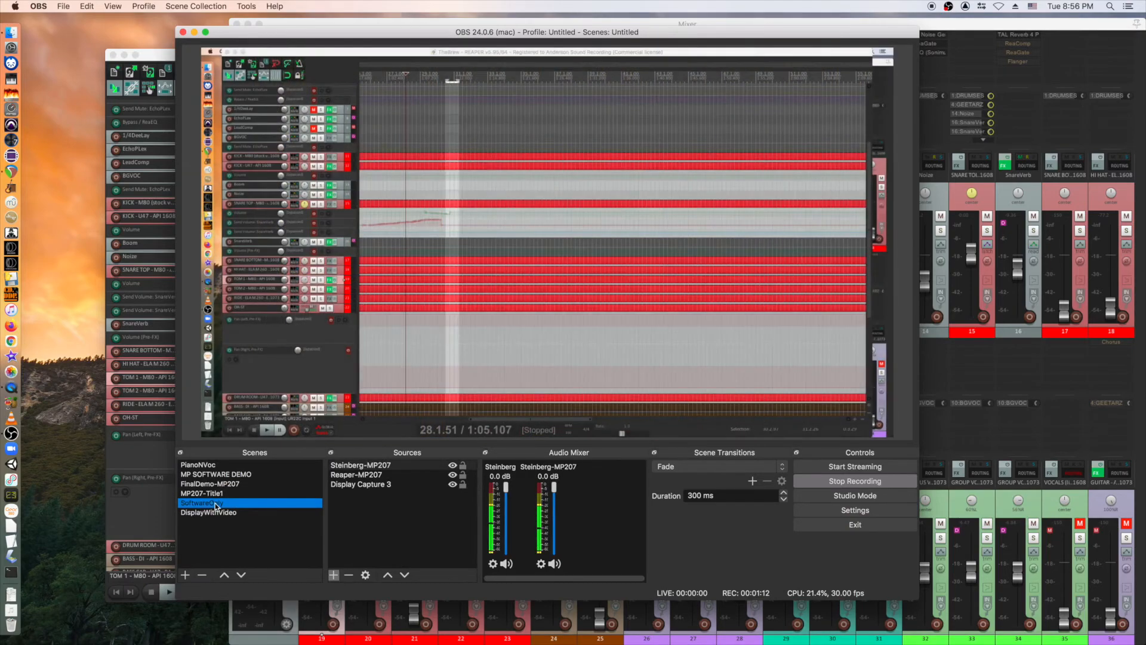
click(333, 576)
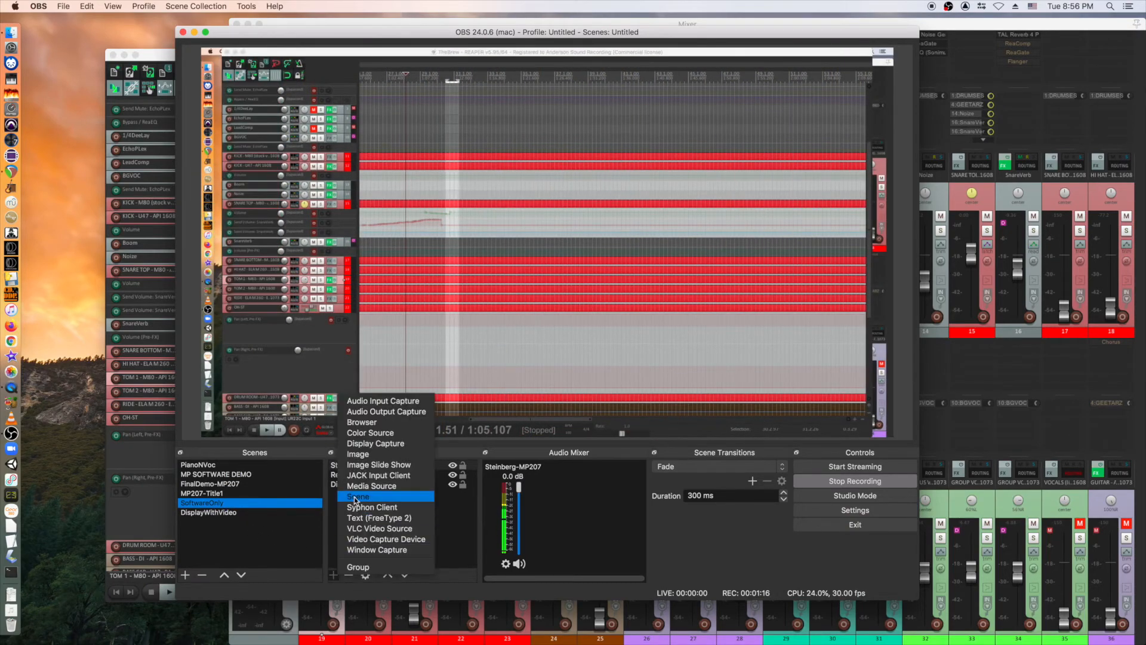
click(376, 549)
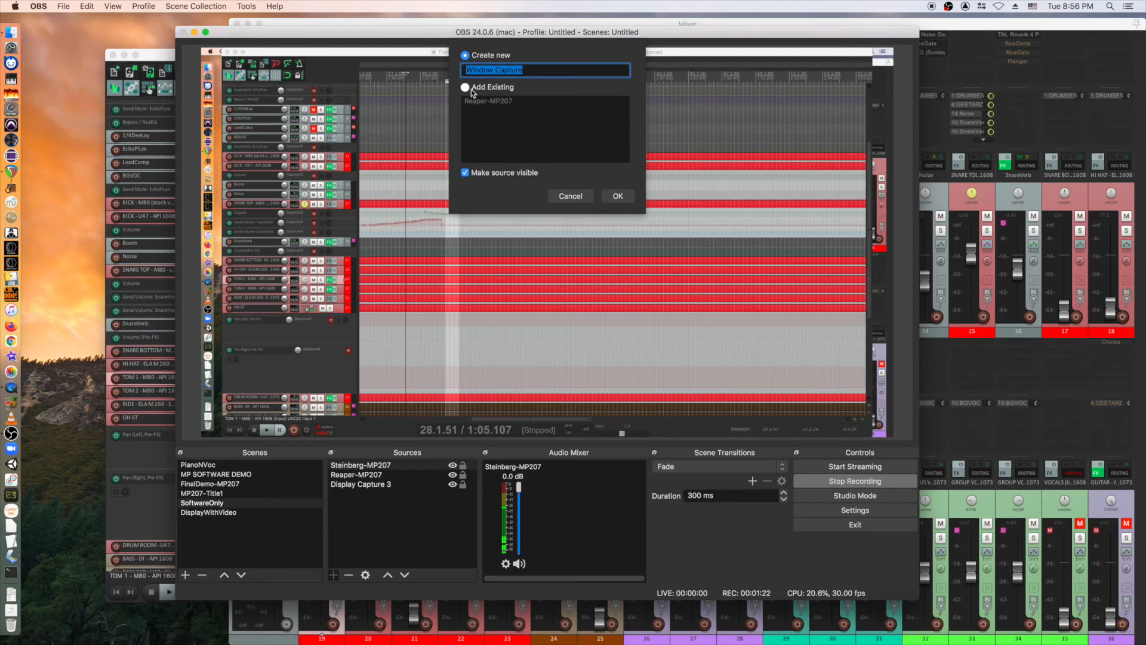
click(618, 196)
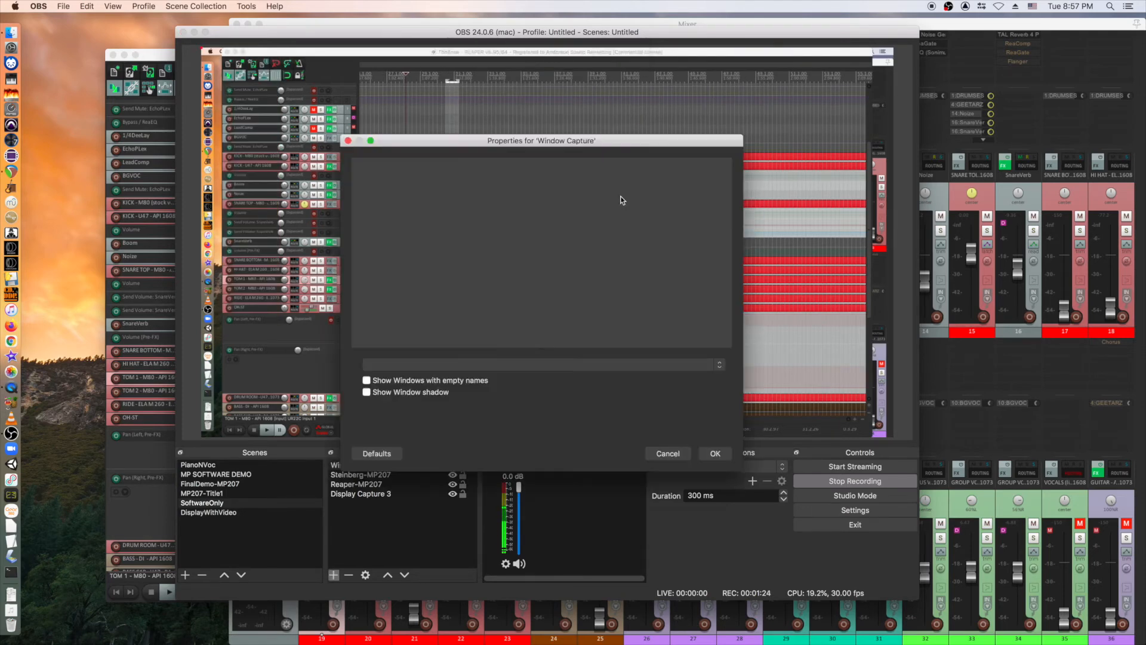
click(476, 364)
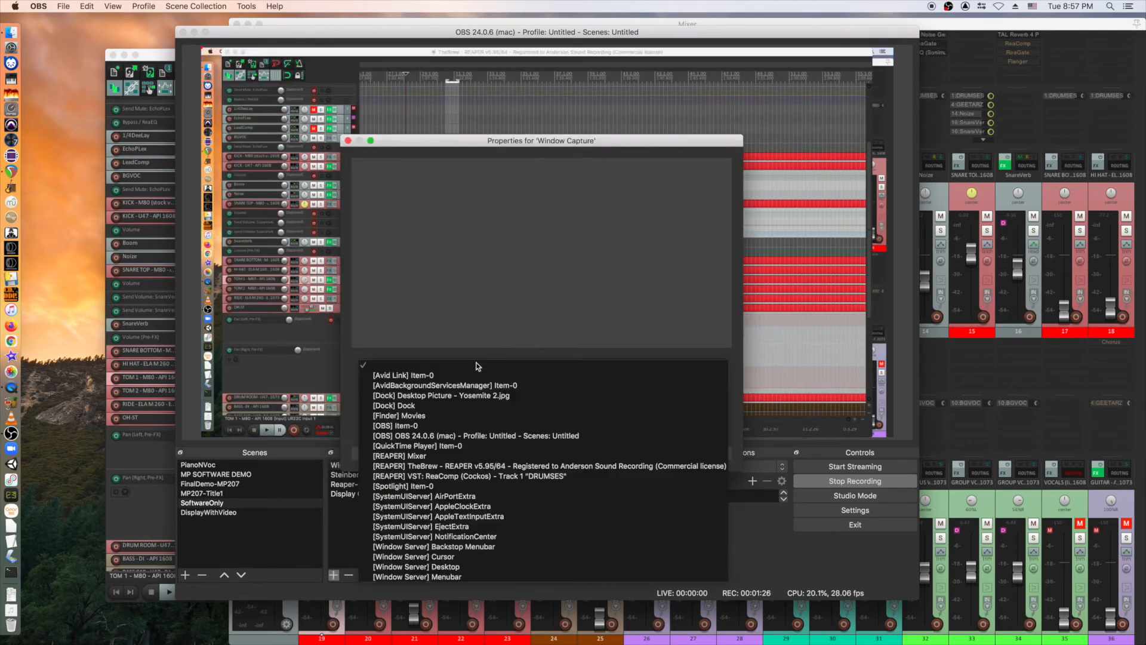
click(469, 474)
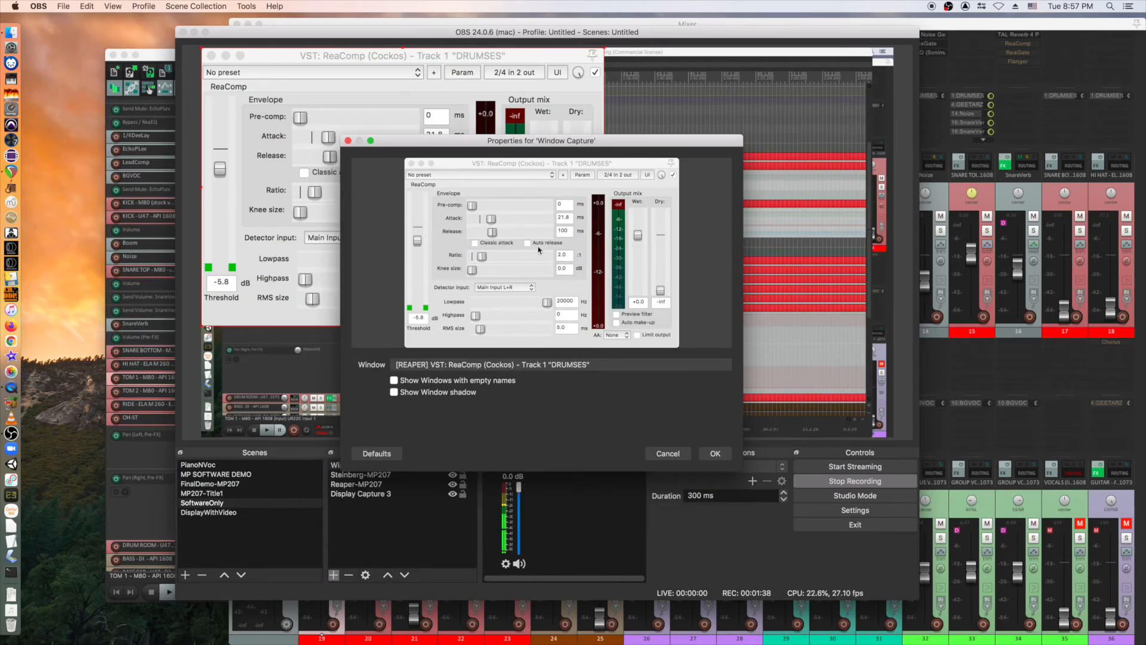
click(713, 454)
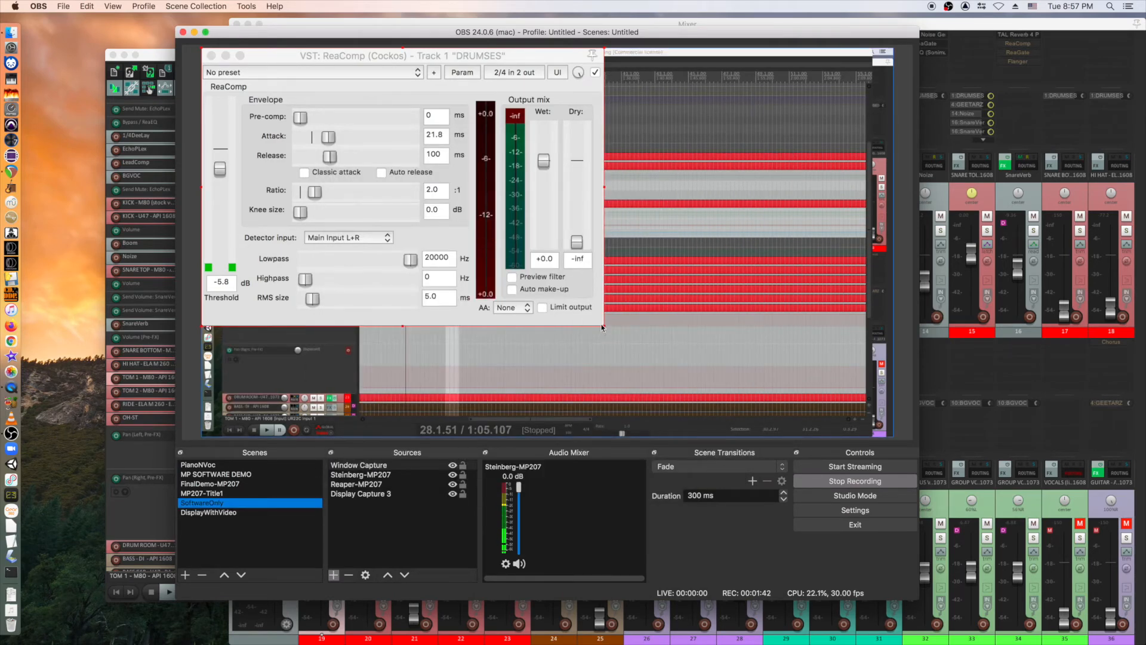
Shrink the ReaComp capture in the preview and recheck its properties unchanged.
drag(603, 327, 437, 213)
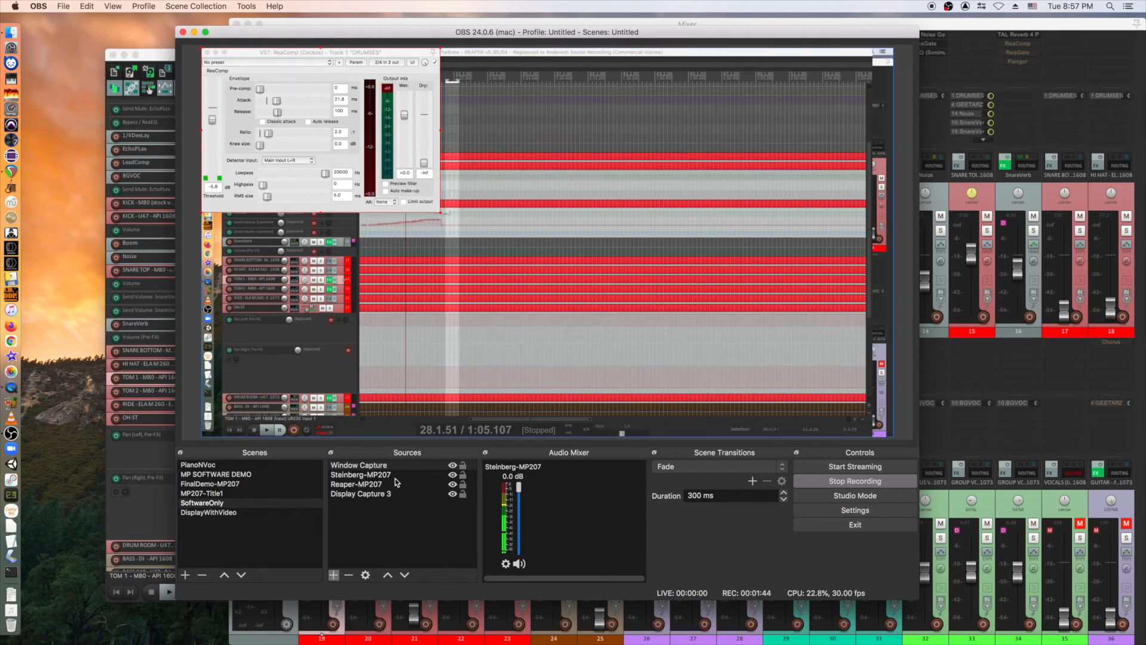
click(377, 466)
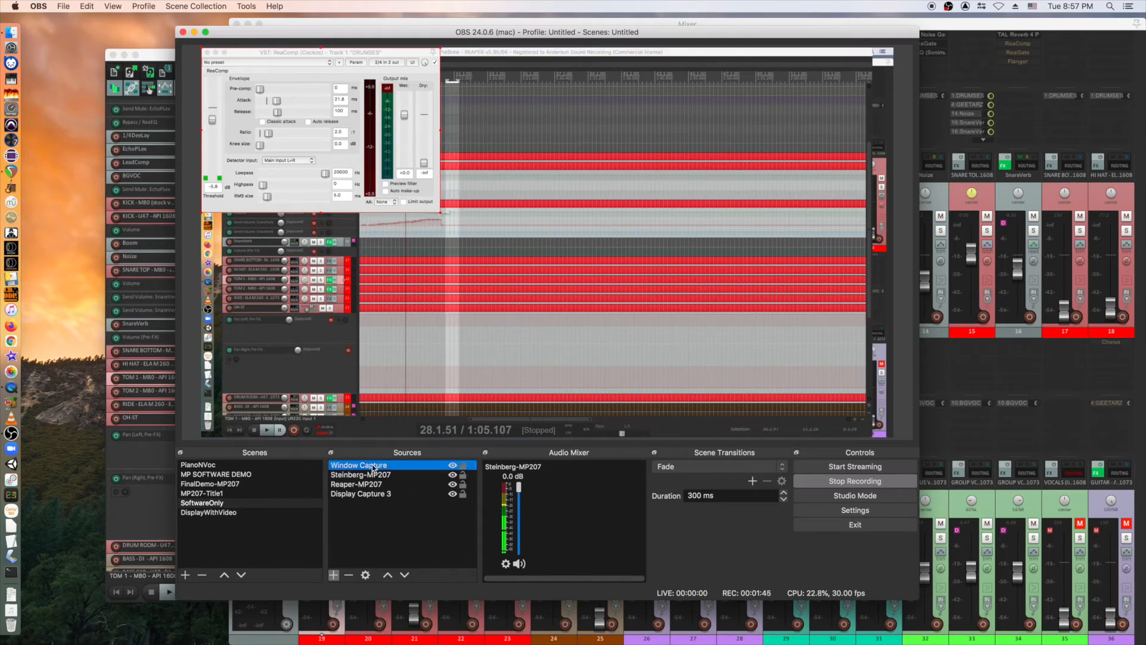
click(365, 575)
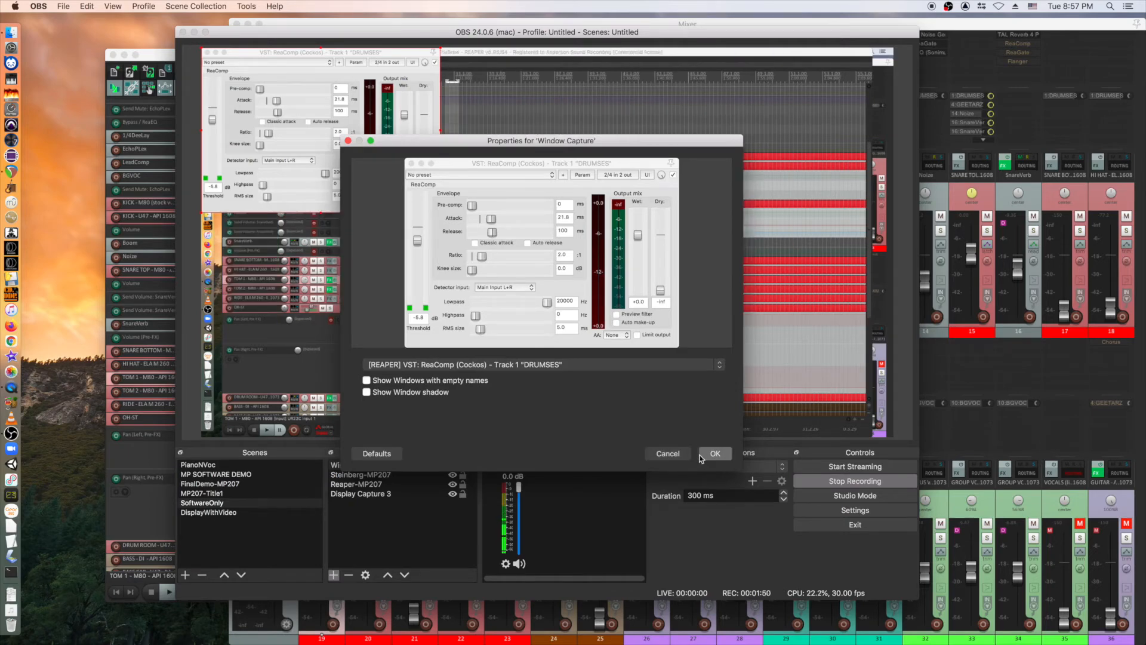
click(669, 453)
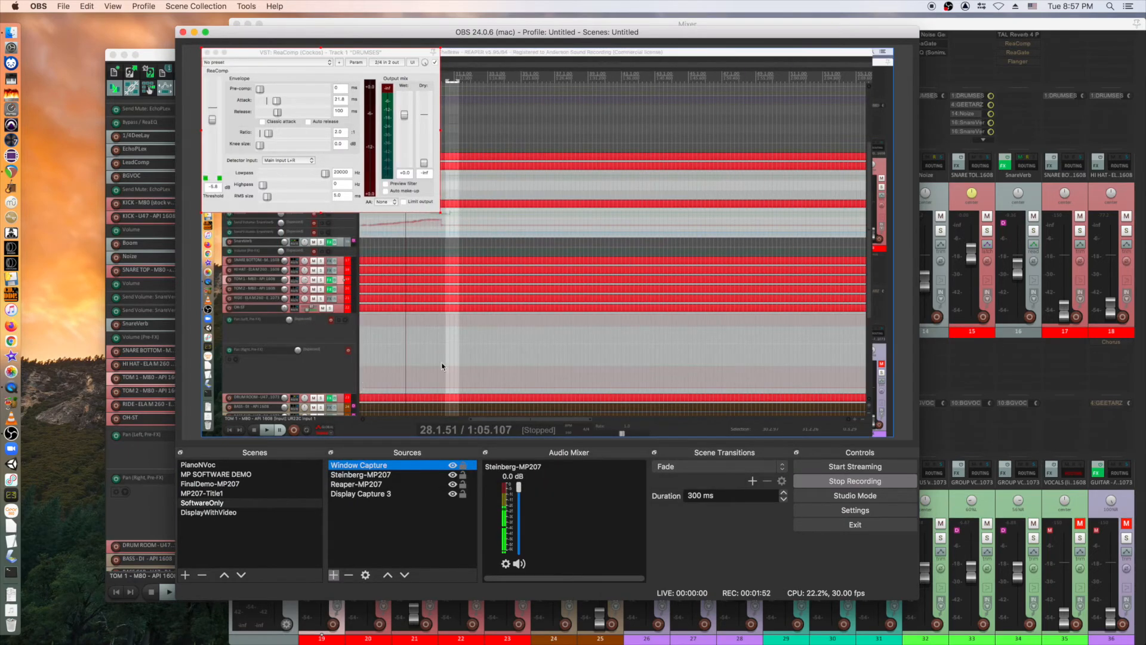
Reorder the Window Capture relative to the REAPER capture, then switch to DisplayWithVideo.
click(404, 575)
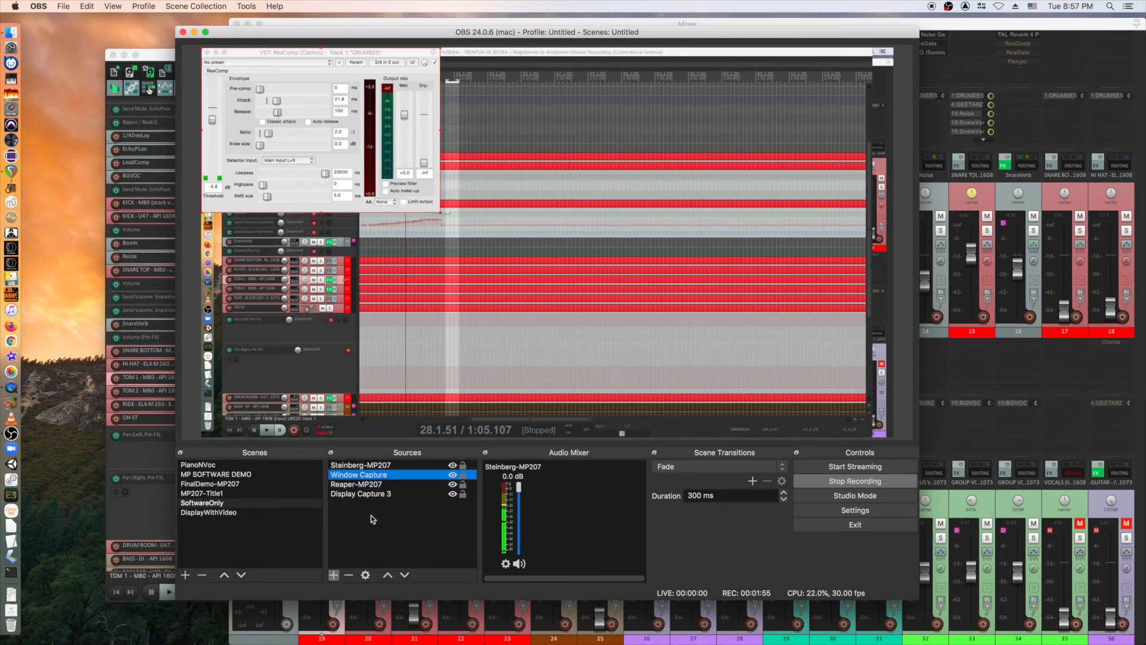
click(405, 575)
click(388, 575)
click(404, 575)
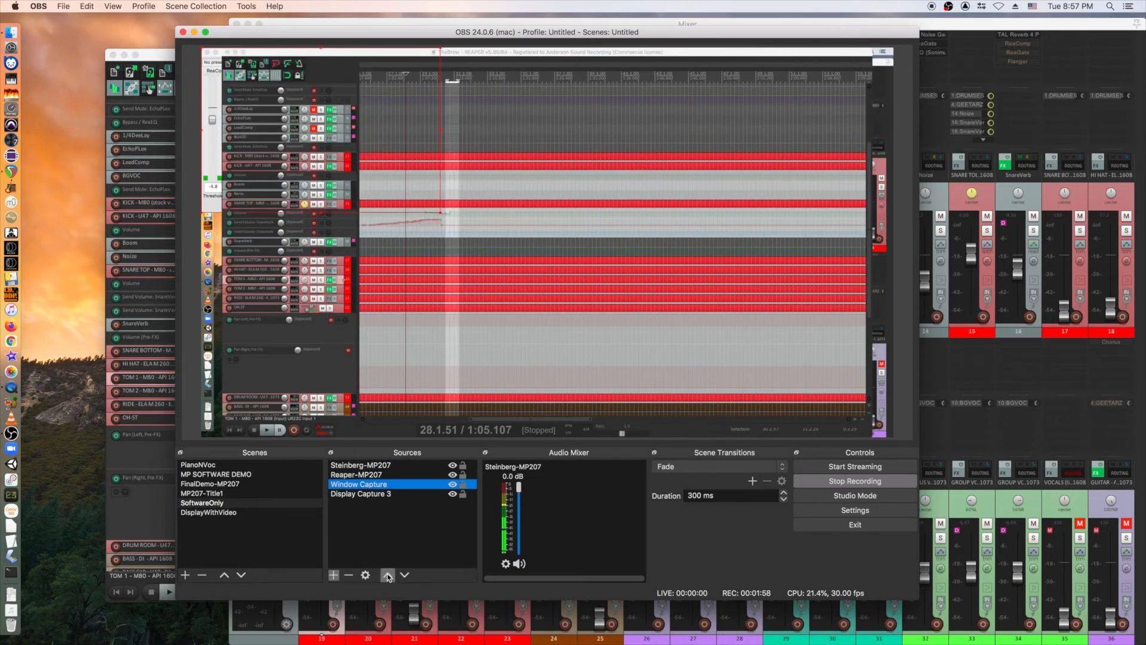
click(387, 575)
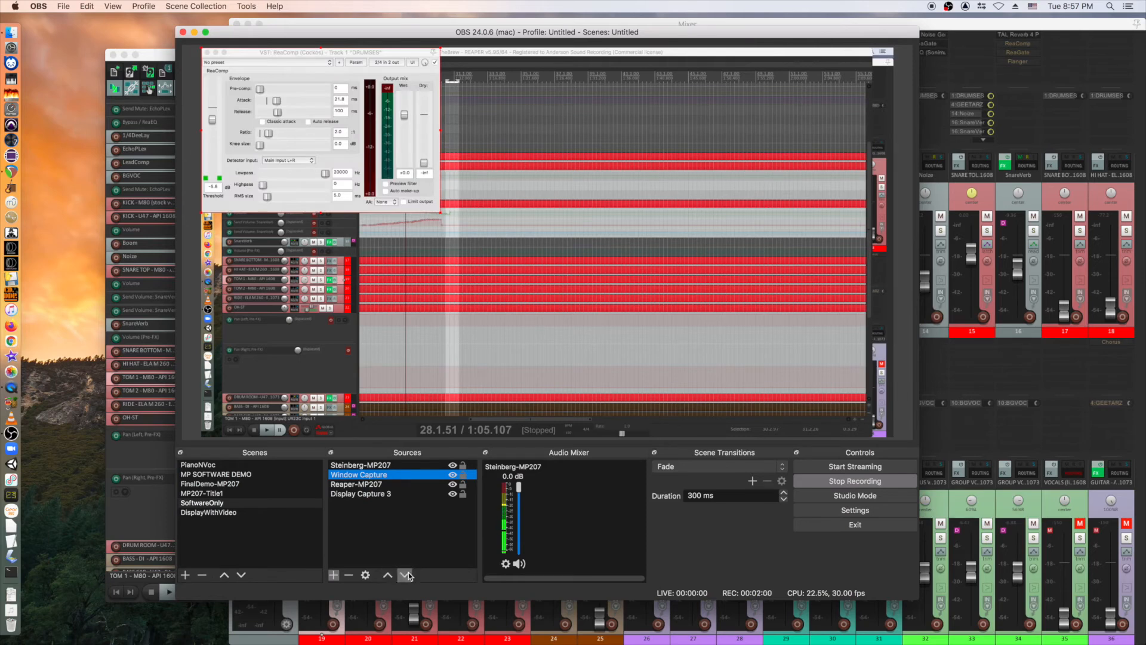
click(406, 575)
click(213, 515)
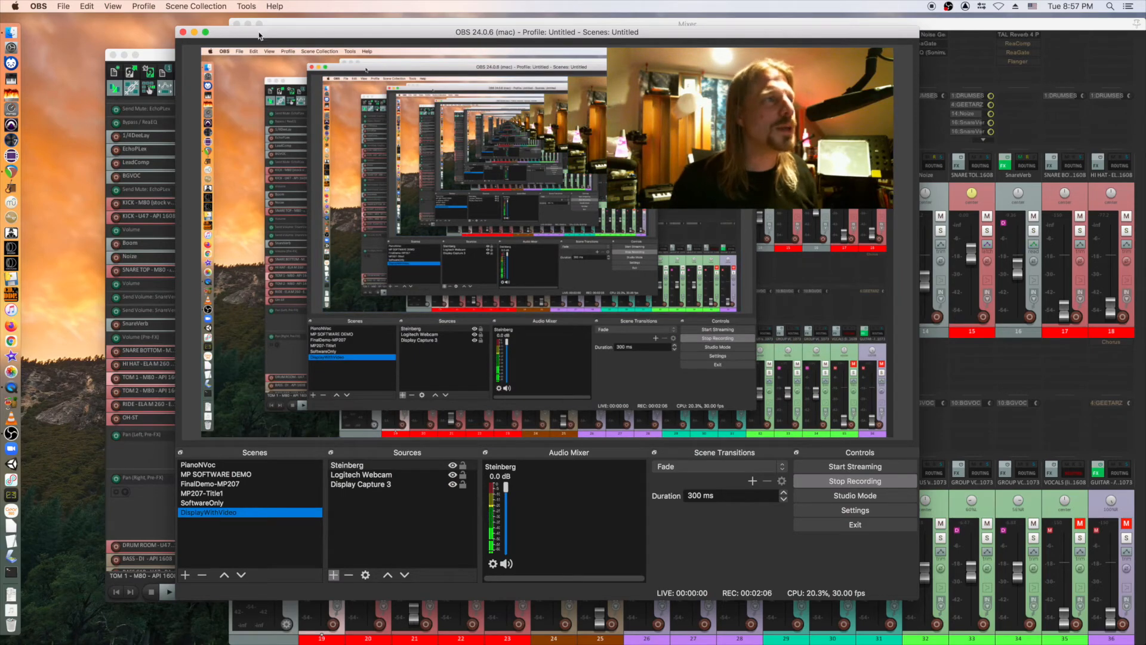
Minimize OBS, dismiss REAPER's MIDI inputs error, and move the Mixer window aside.
click(195, 33)
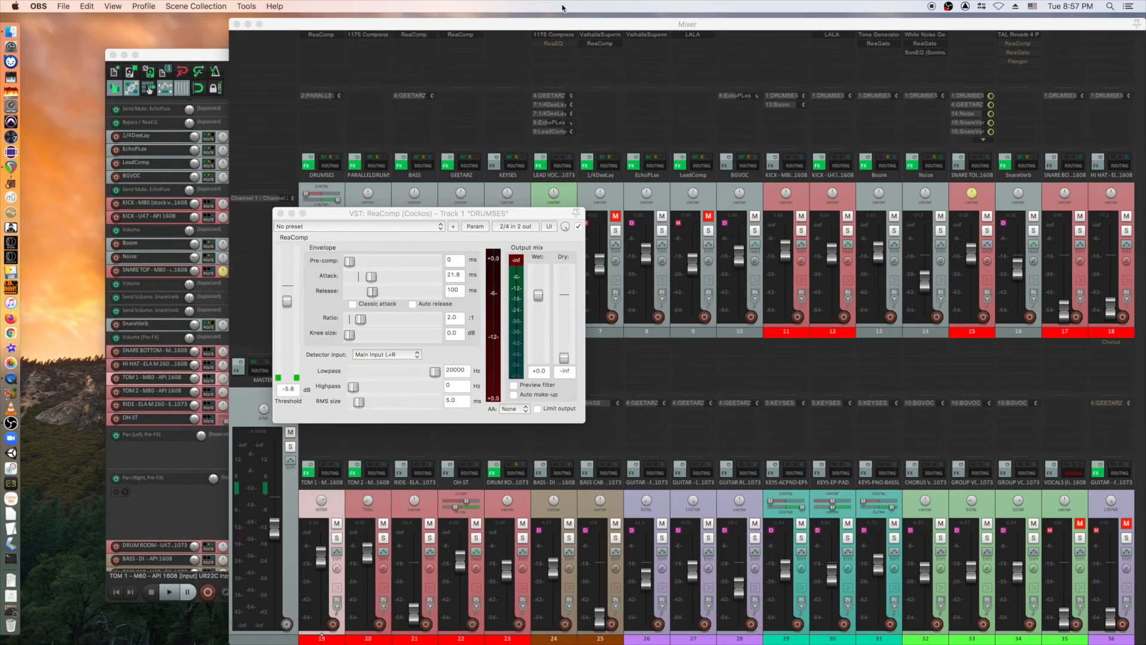
click(555, 167)
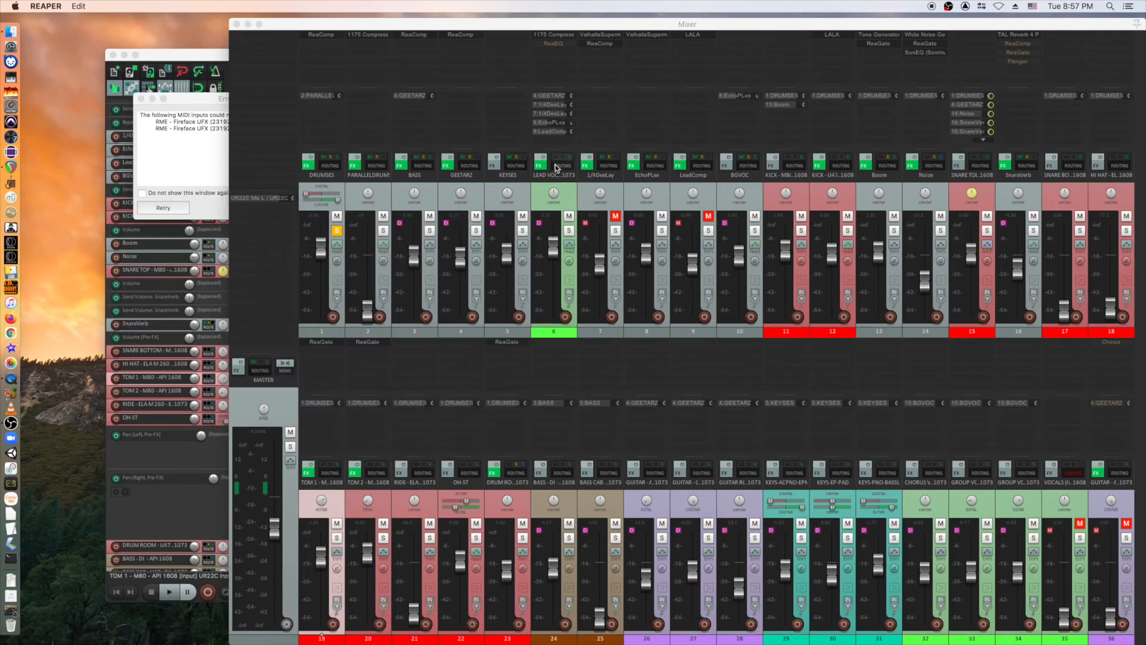
click(194, 103)
click(141, 99)
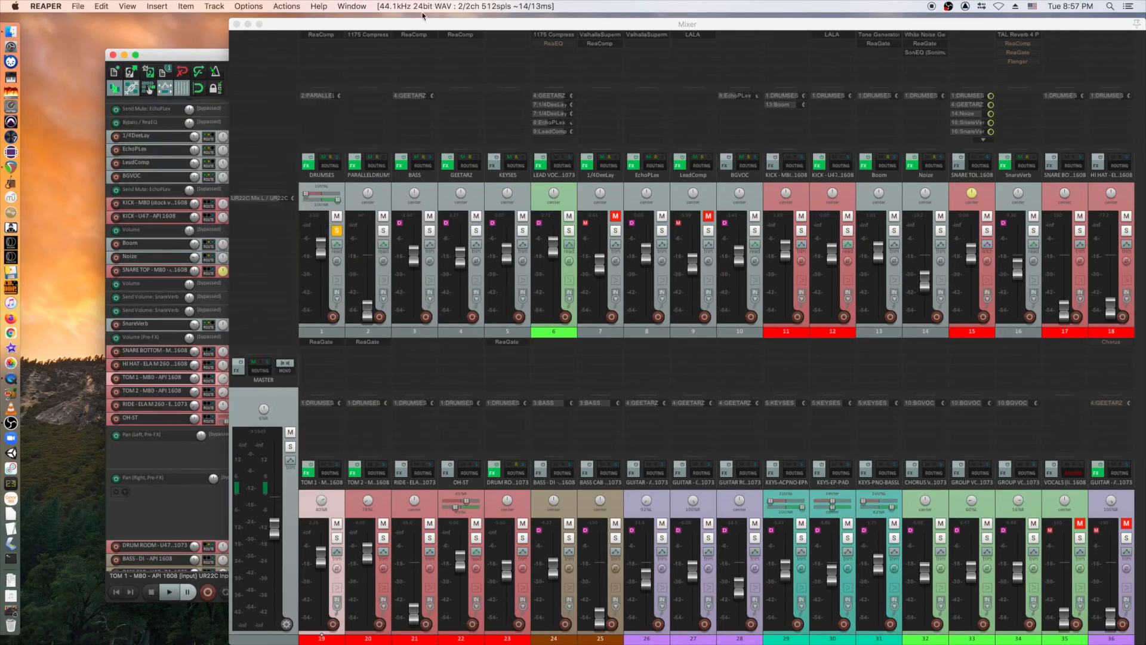
drag(424, 23, 301, 27)
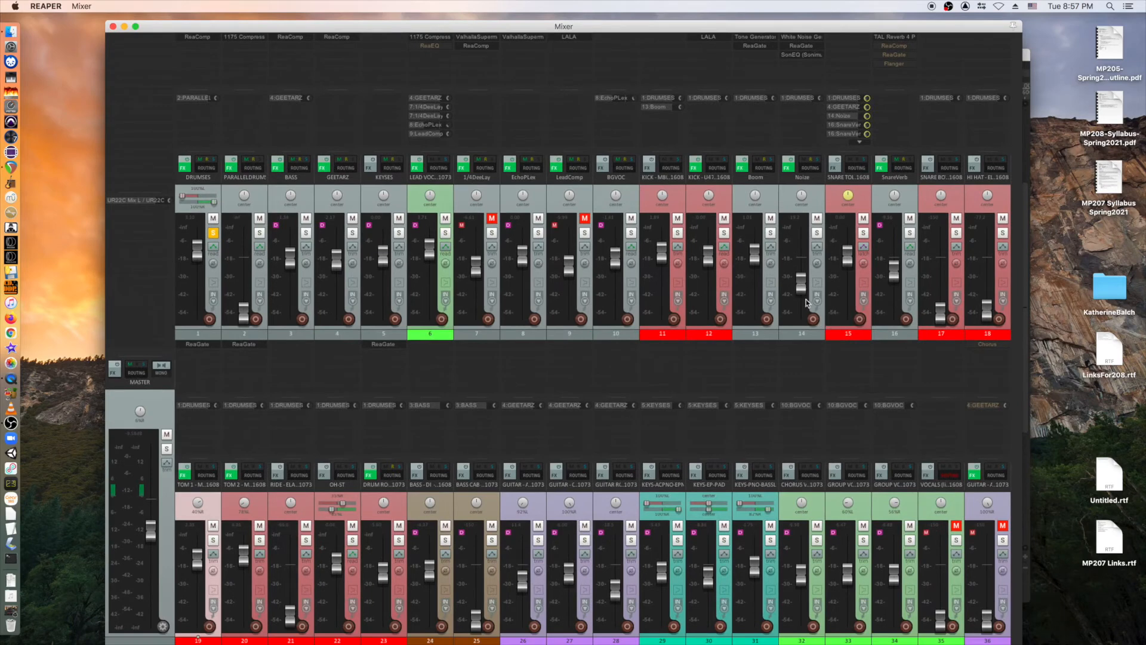
Back in OBS, cut through MP207-Title1, SoftwareOnly, DisplayWithVideo and FinalDemo-MP207, then stop recording.
mouse_move(805, 299)
click(11, 422)
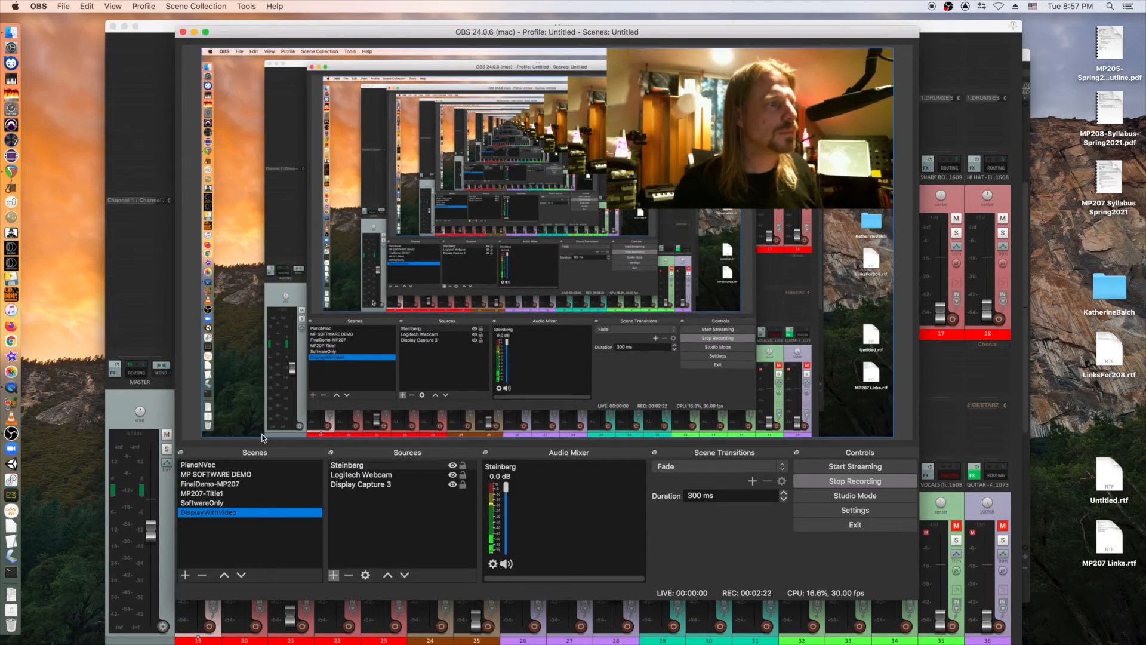
click(203, 493)
click(203, 504)
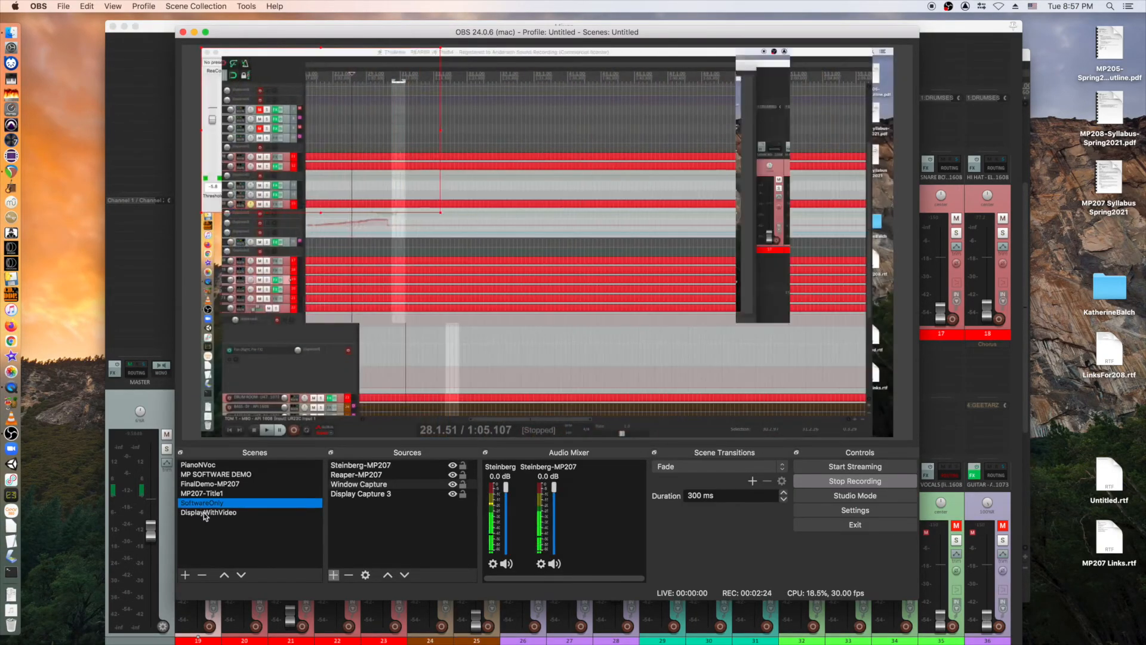
click(203, 513)
click(206, 483)
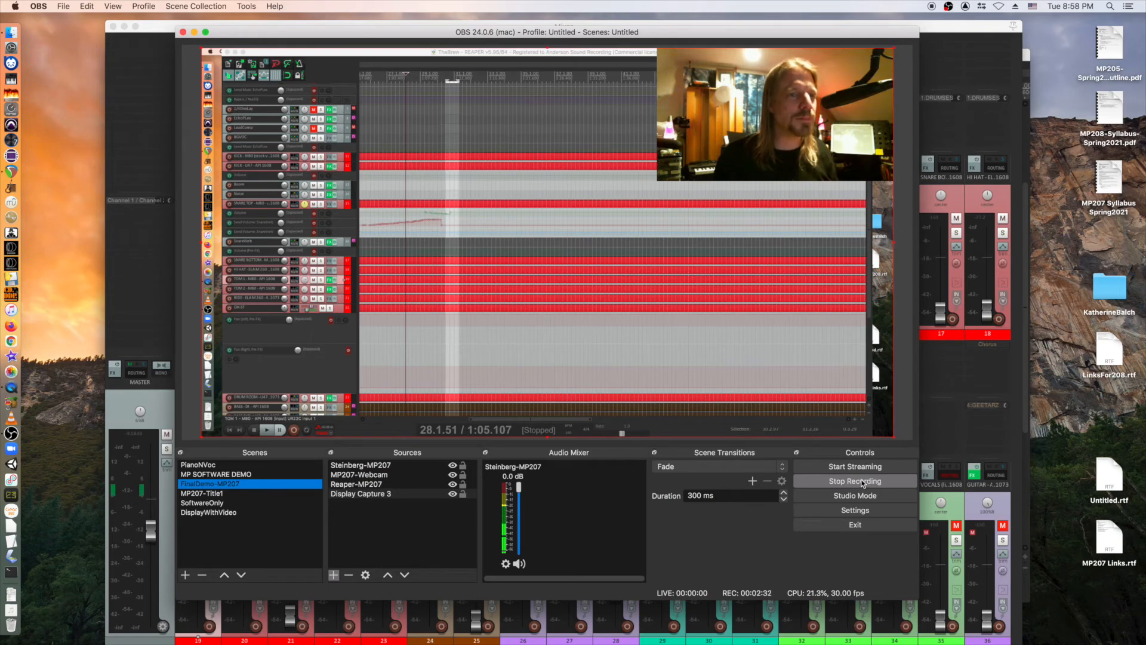
click(861, 482)
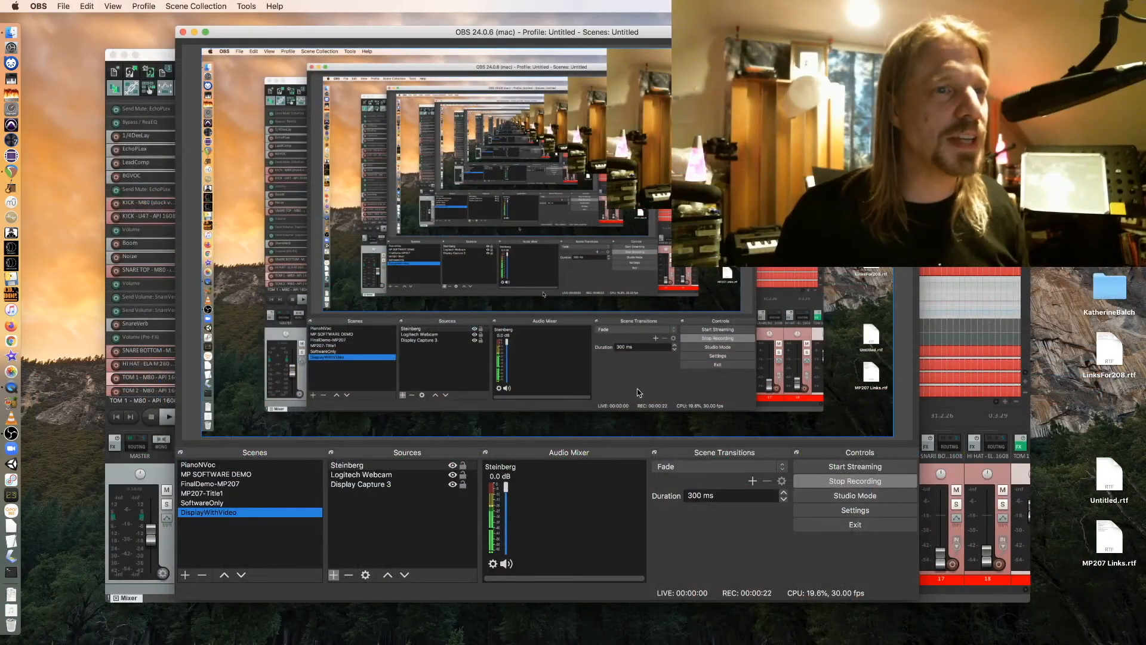
Bring REAPER's TheBrew arrange window to the front, transport stopped at 28.1.51, while OBS keeps recording.
click(160, 55)
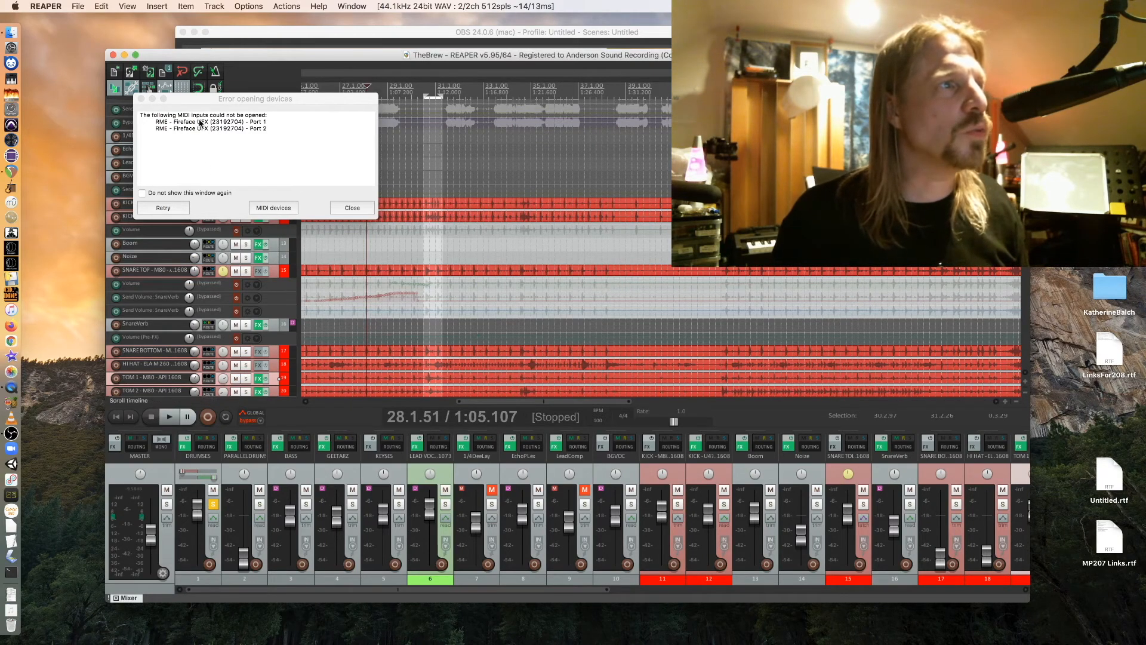
click(351, 208)
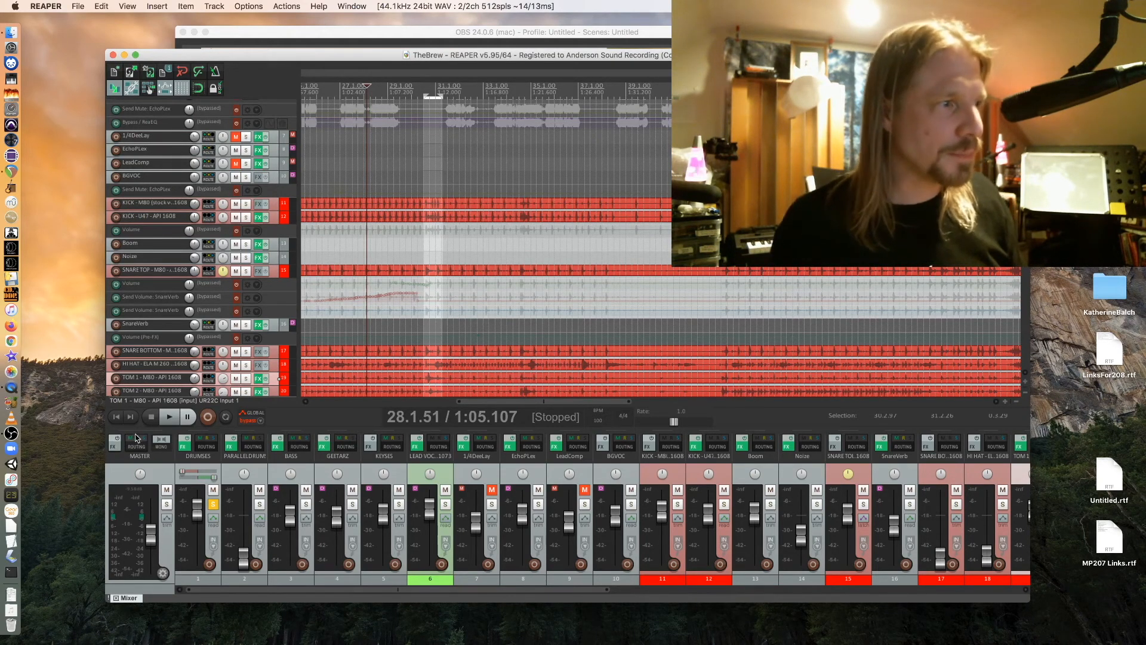
right_click(142, 600)
key(Escape)
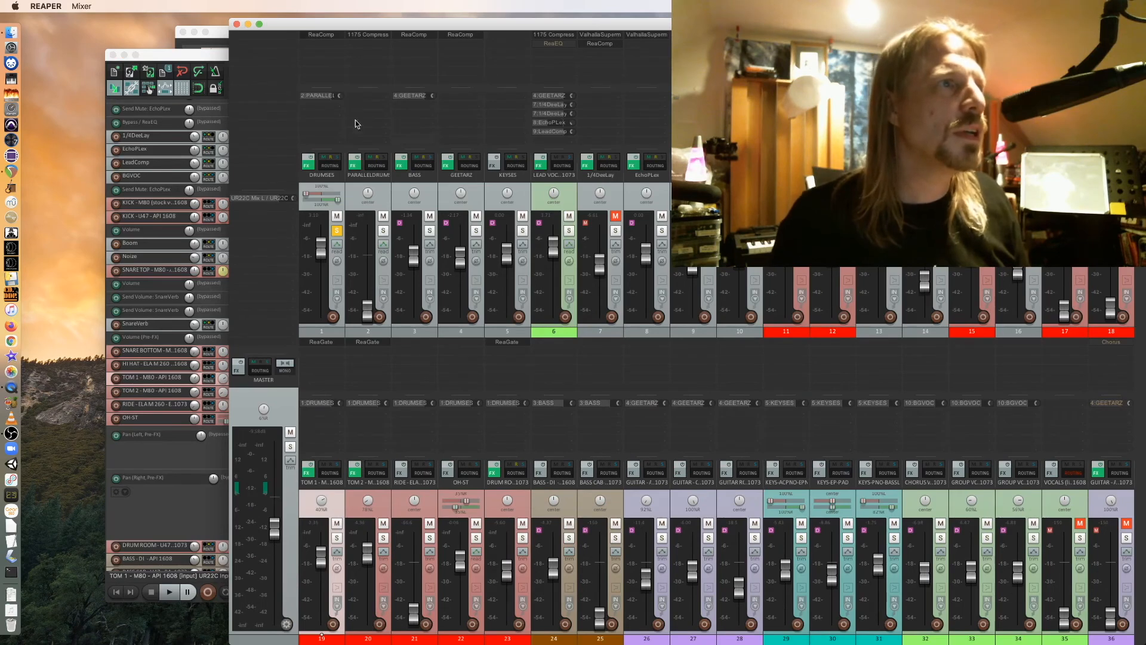
click(322, 35)
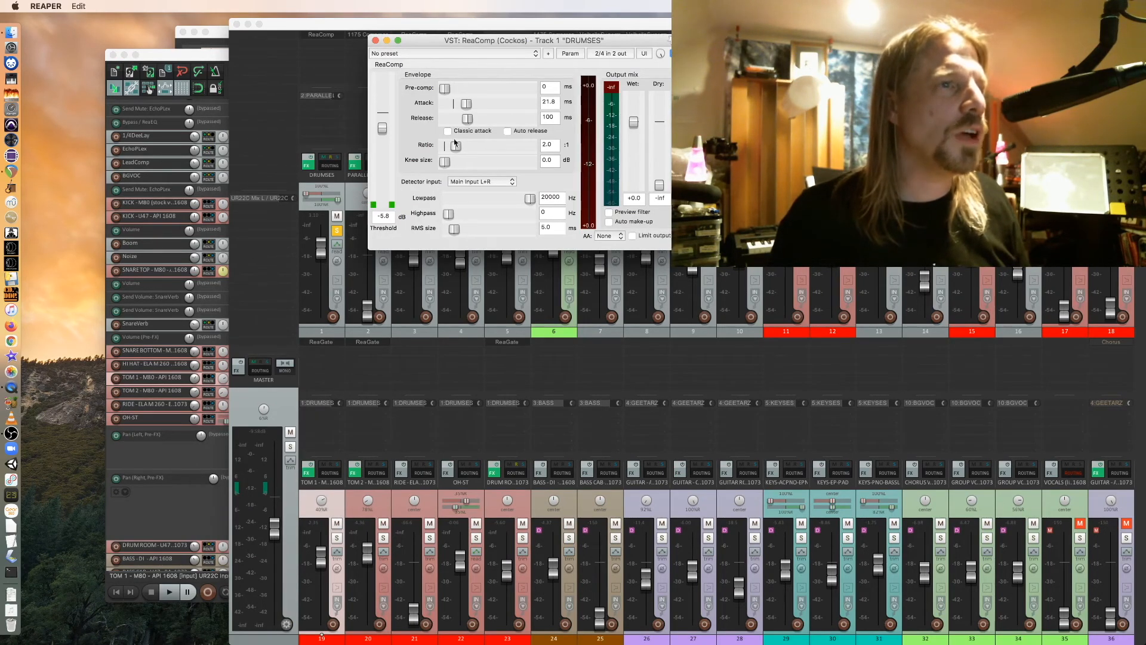
drag(498, 42, 403, 215)
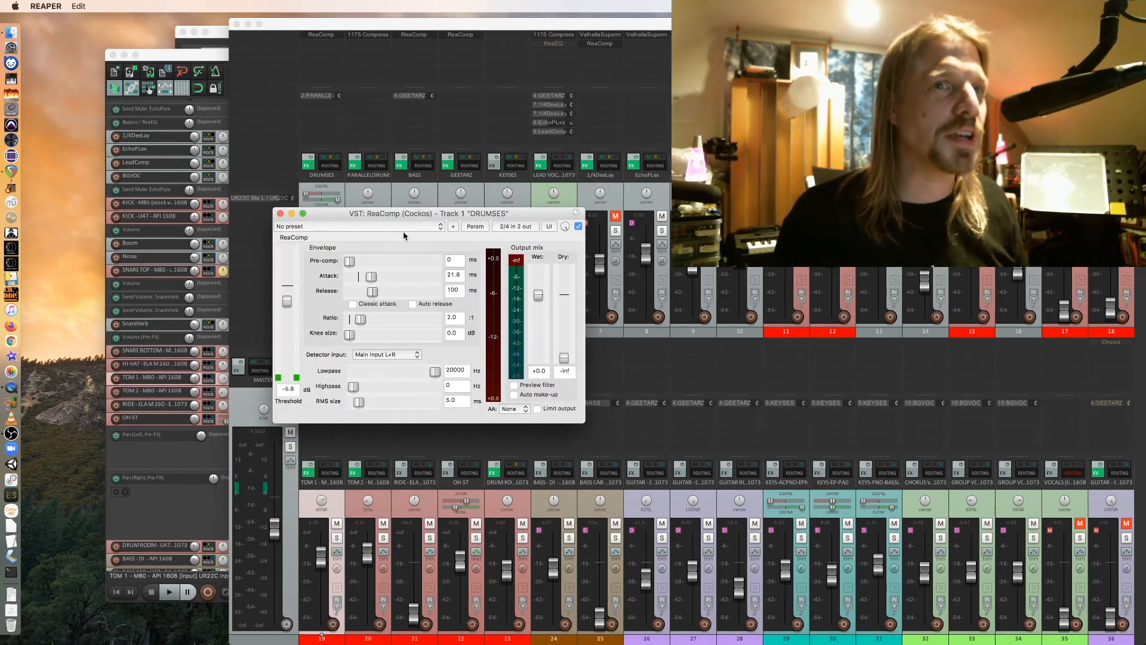
click(21, 434)
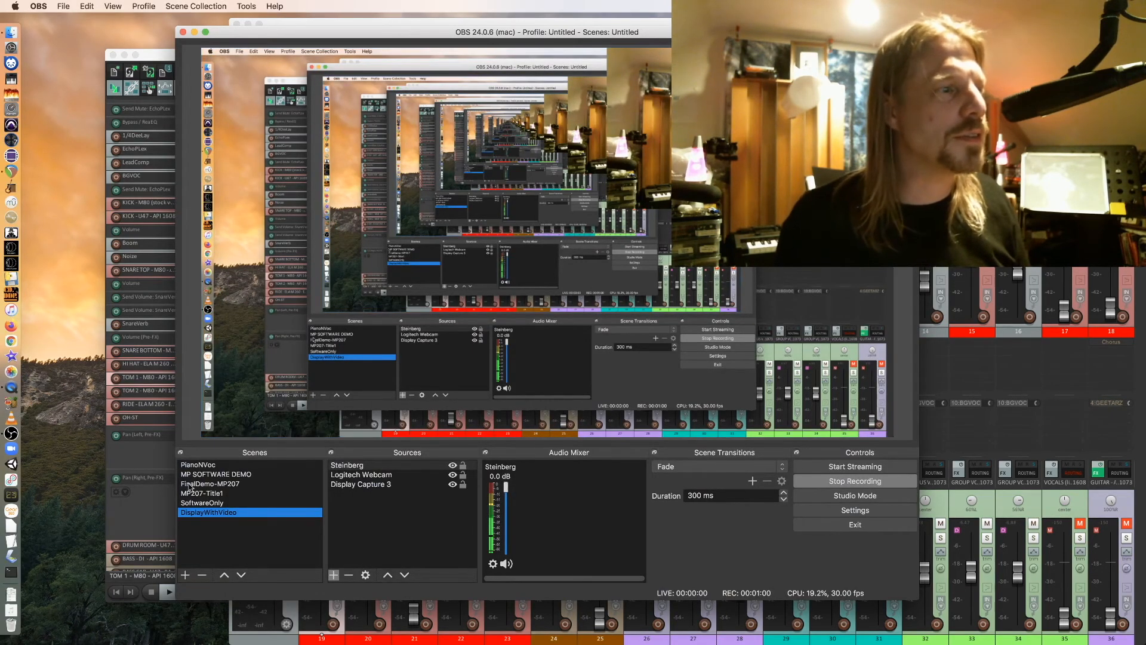
click(204, 485)
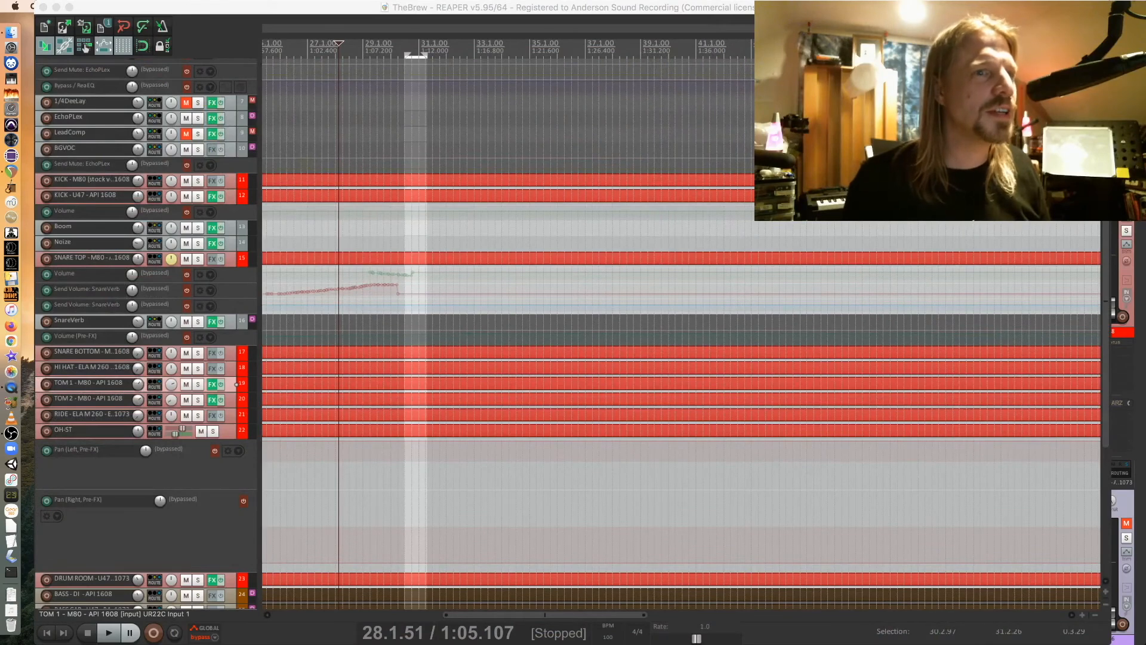
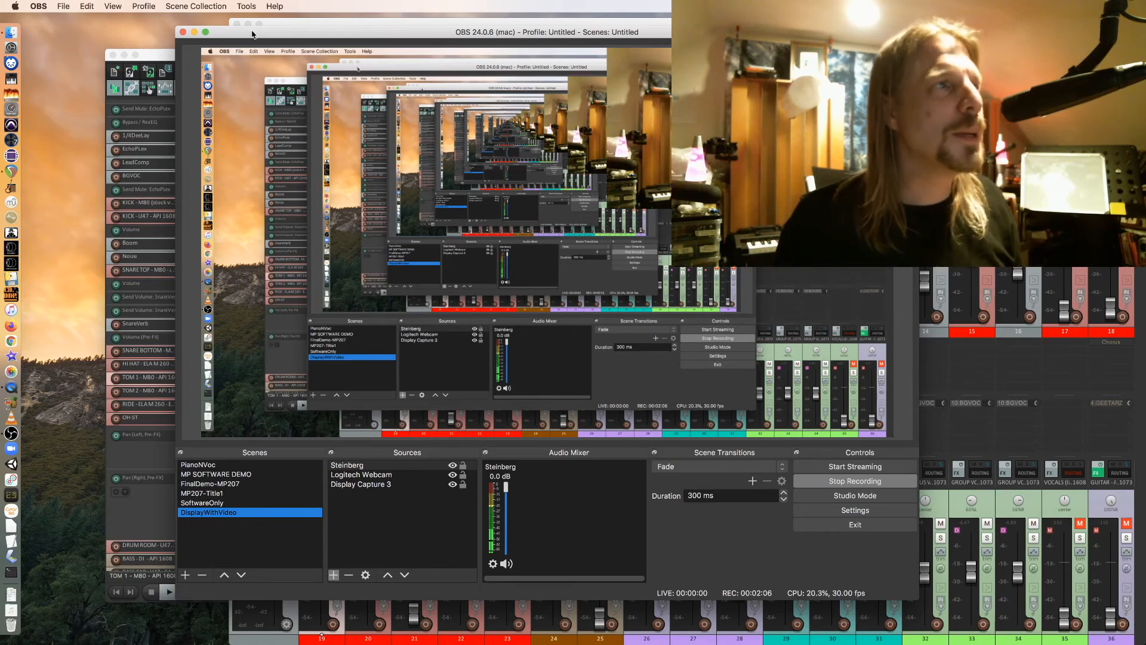
Minimize OBS, bring REAPER forward and dismiss its MIDI device error.
click(195, 31)
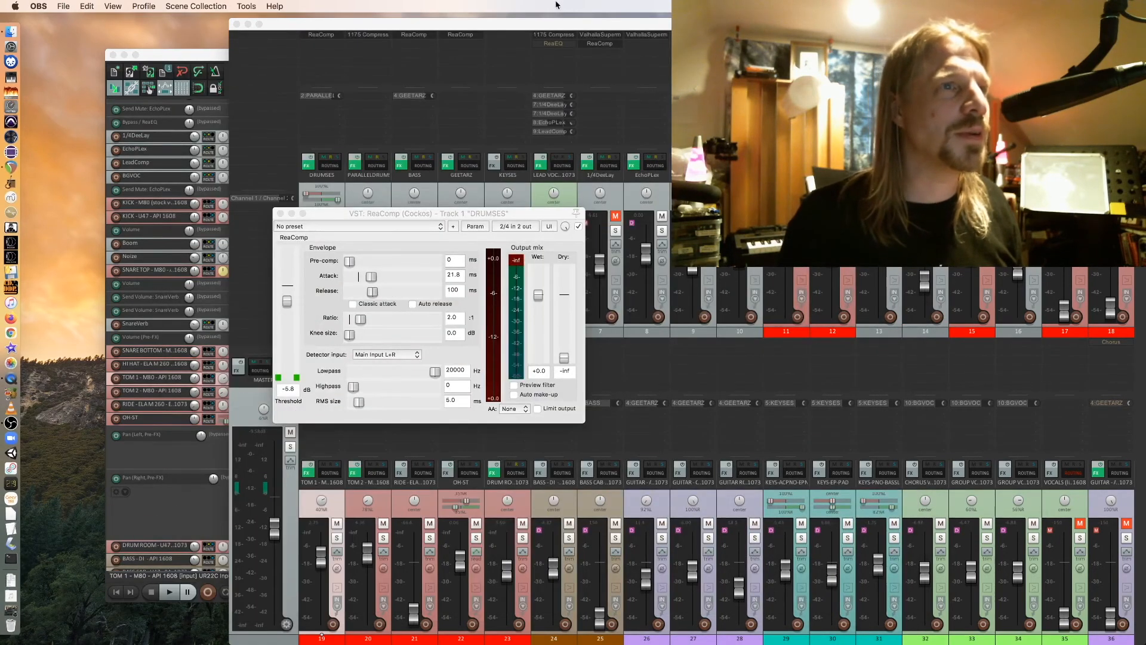
click(428, 191)
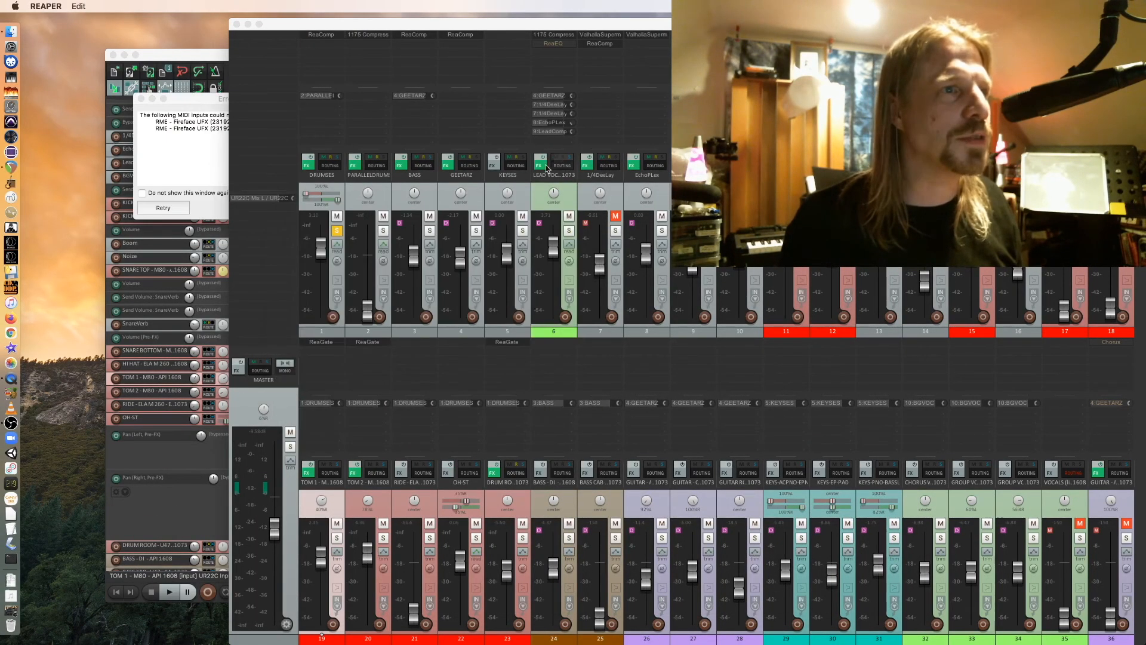
click(141, 99)
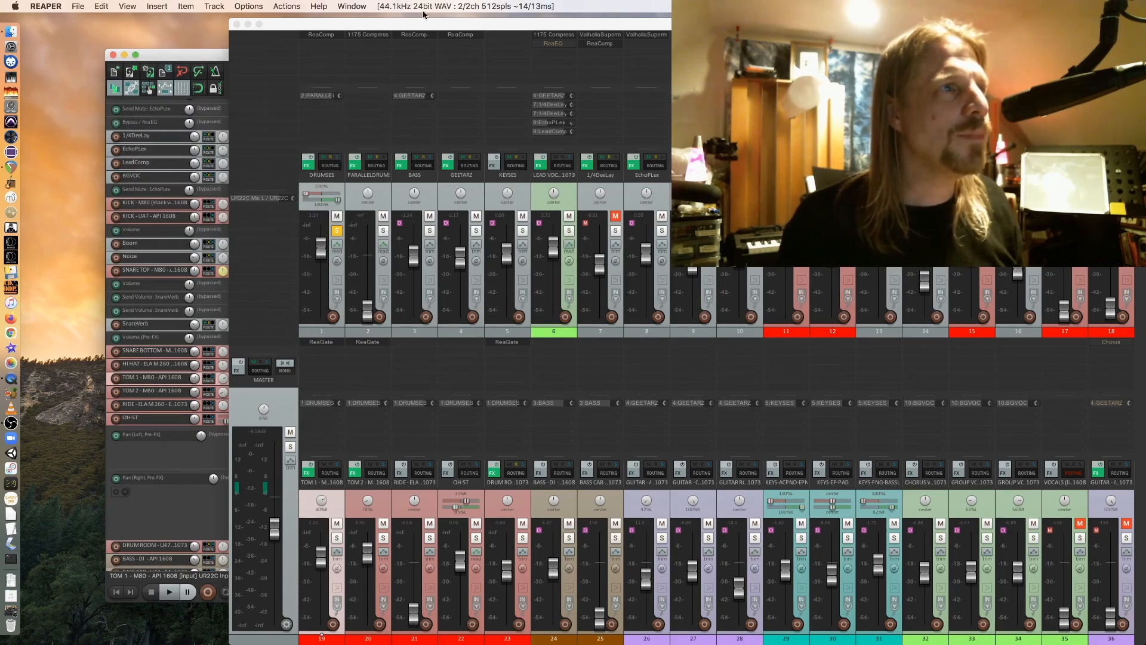
Move the Mixer window and zoom it to fill the screen, then restore OBS.
drag(427, 24, 572, 211)
double_click(571, 210)
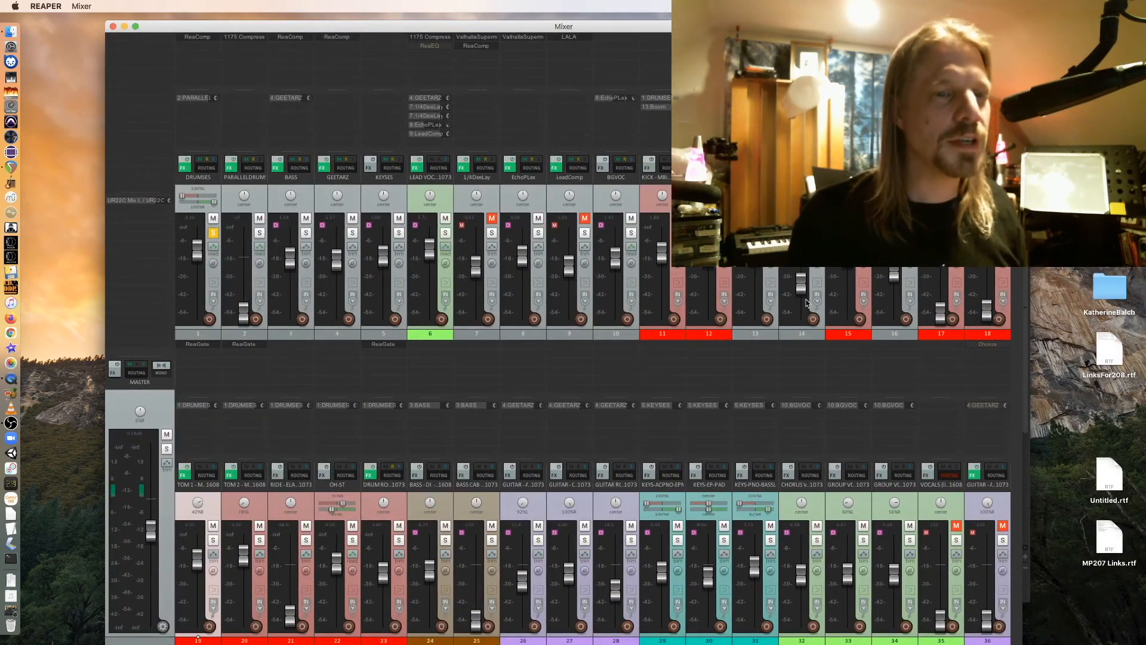
mouse_move(805, 299)
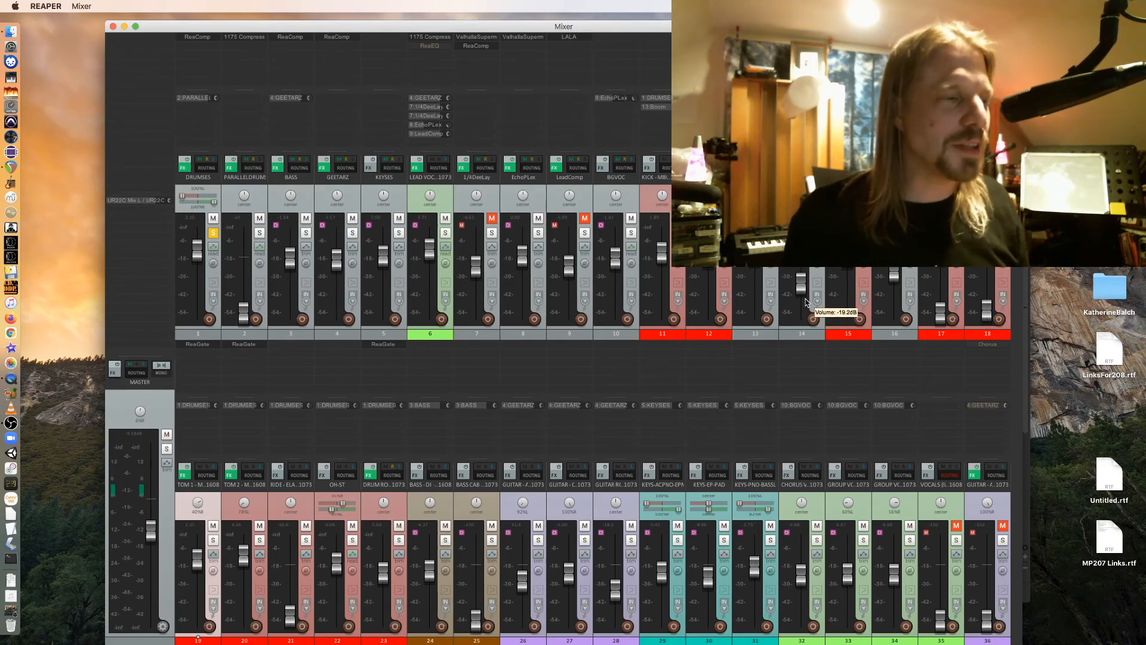
click(27, 604)
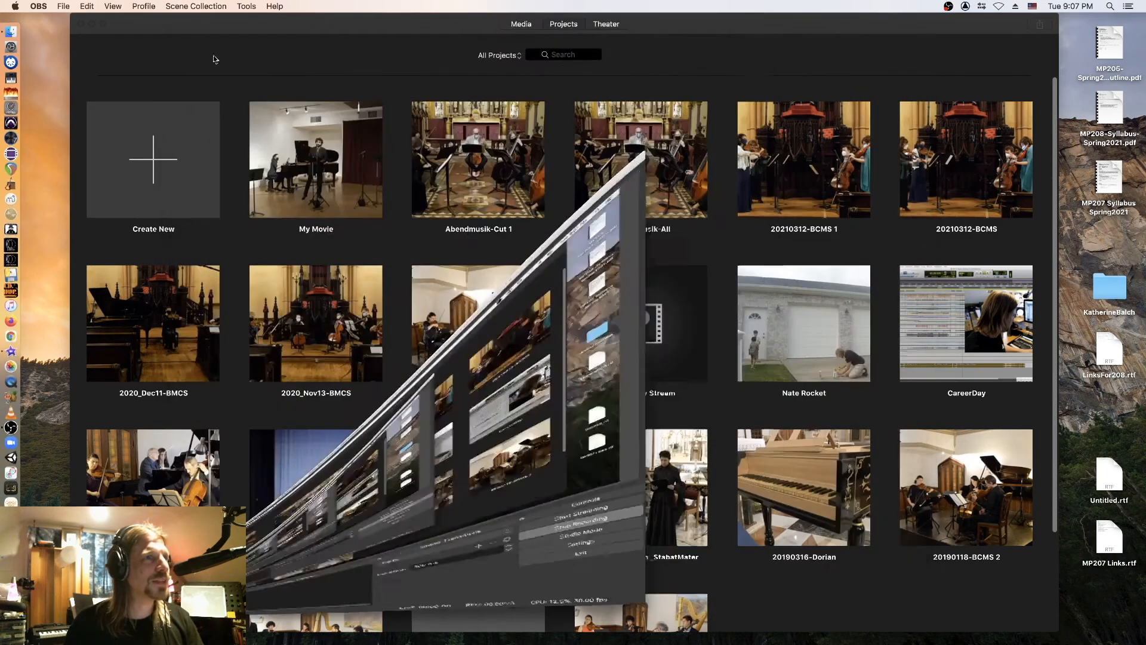
Switch to iMovie and start a new movie project.
click(195, 35)
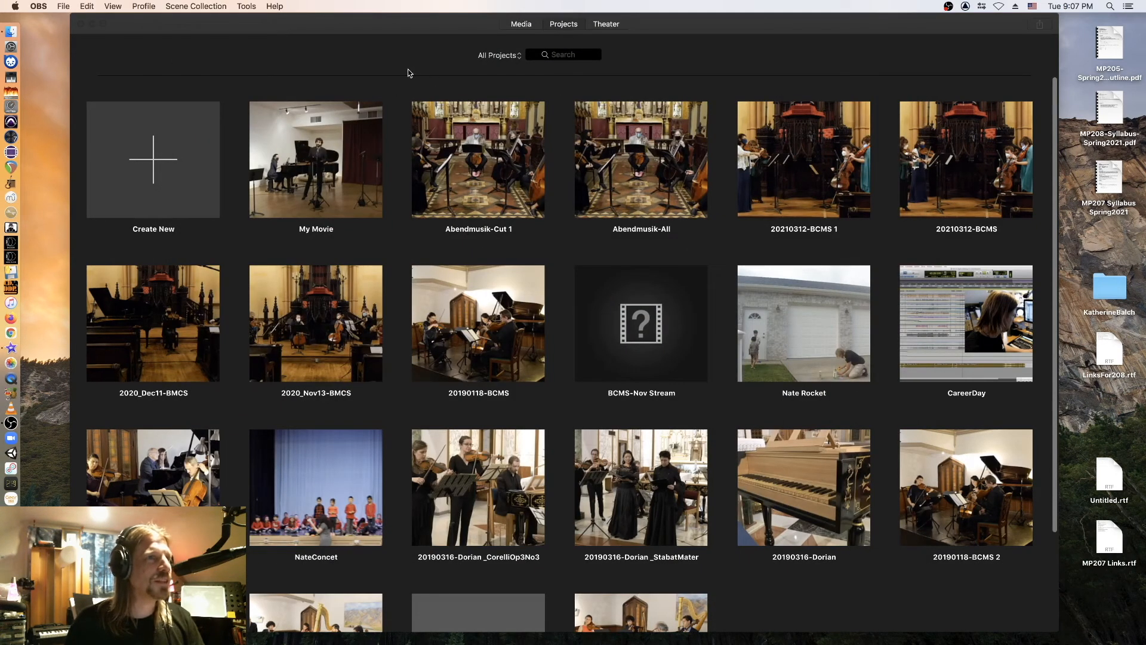
click(167, 168)
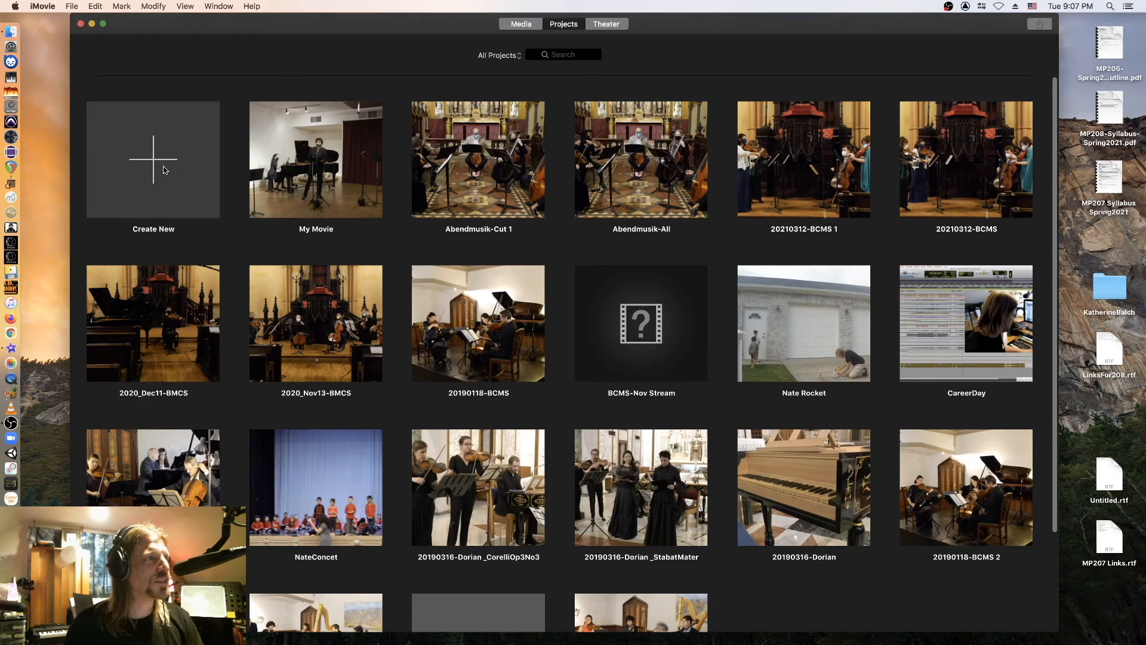
click(159, 166)
click(122, 218)
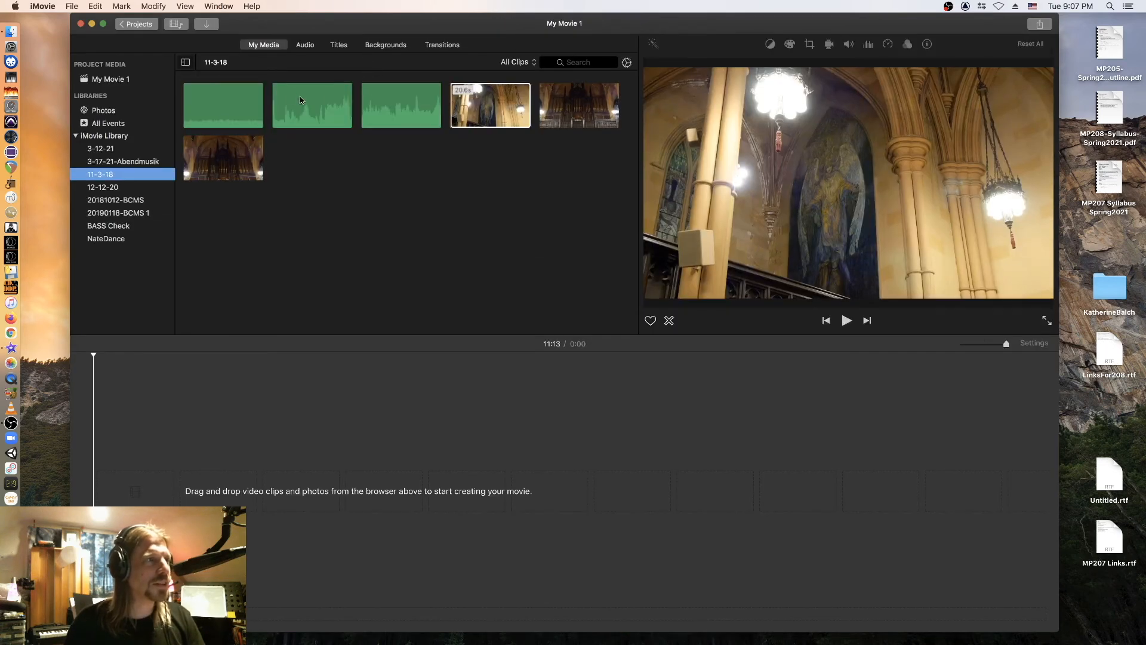
Add a new library event named MP207-Demo.
right_click(124, 275)
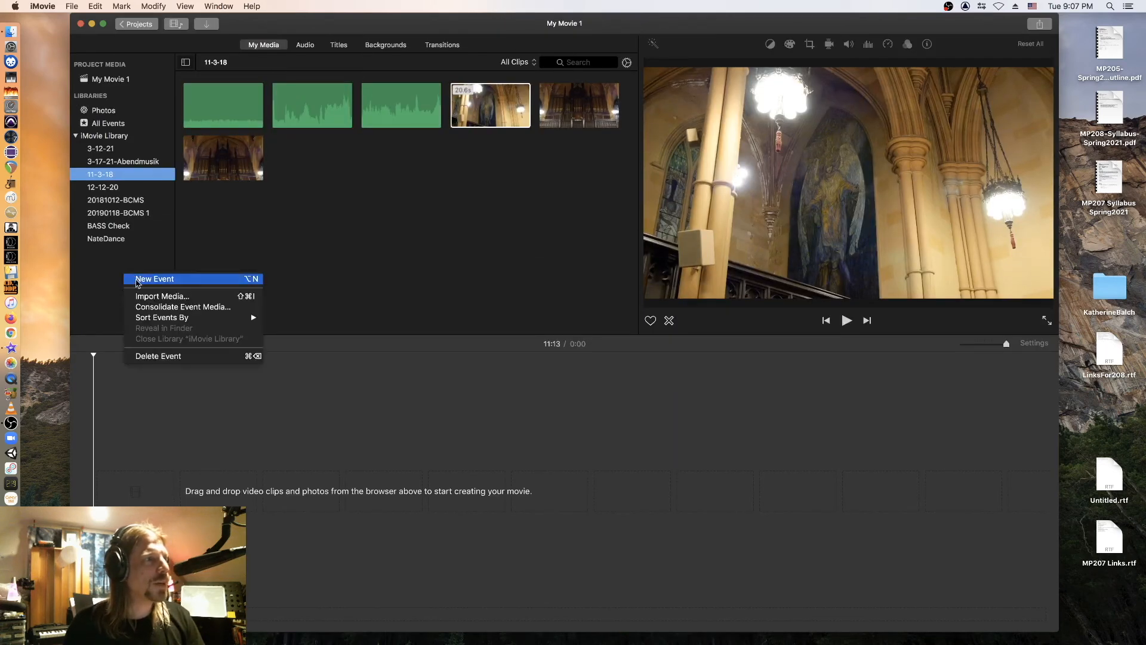
click(136, 281)
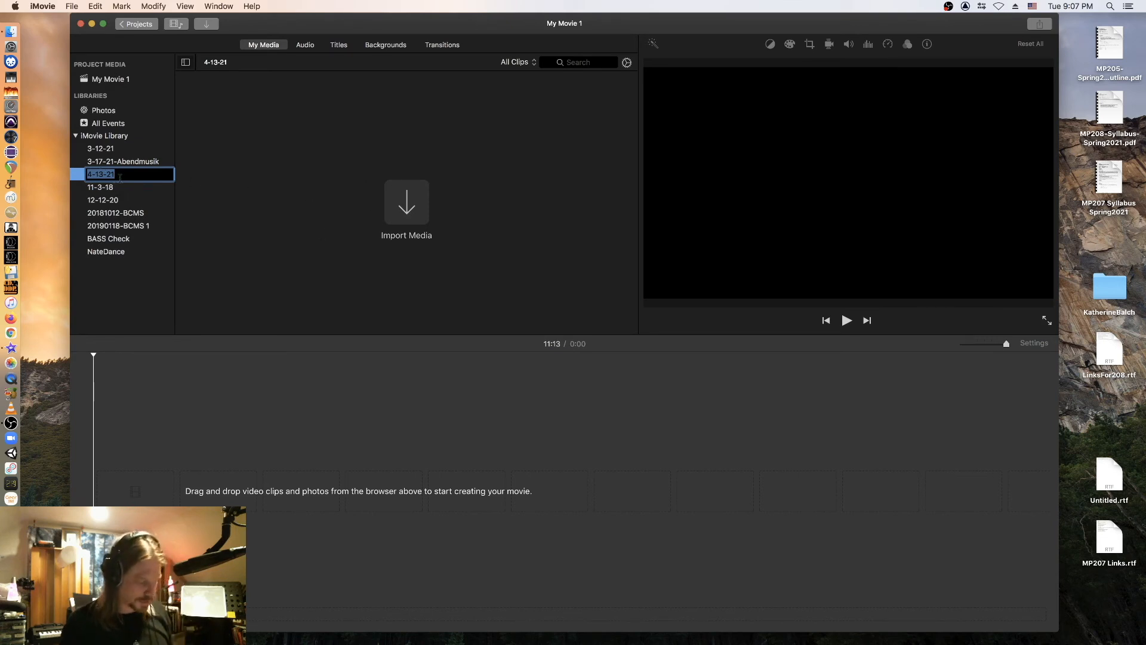
text(MP207-Demo)
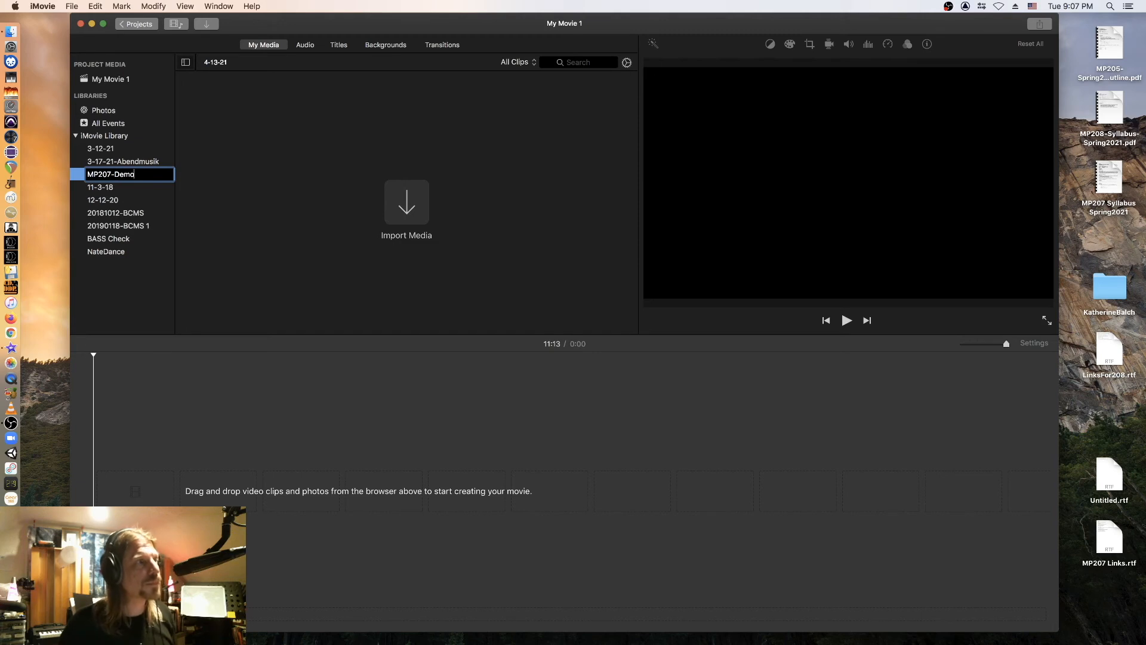
key(Return)
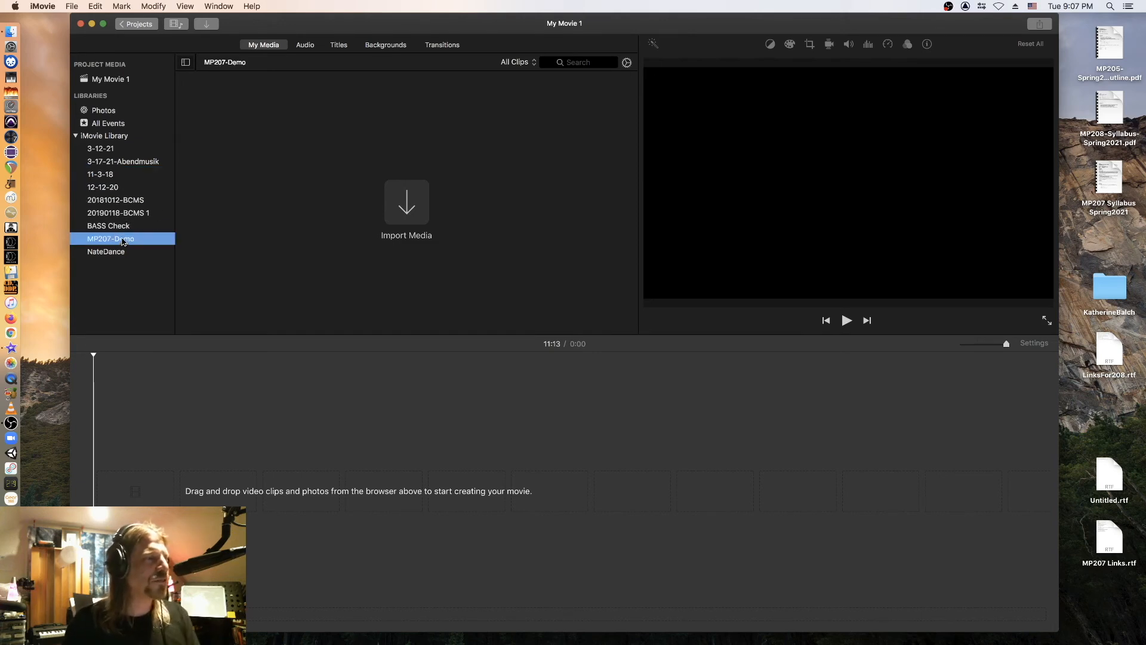
Look through the other events' clips, then return to the empty MP207-Demo event.
click(105, 162)
click(110, 188)
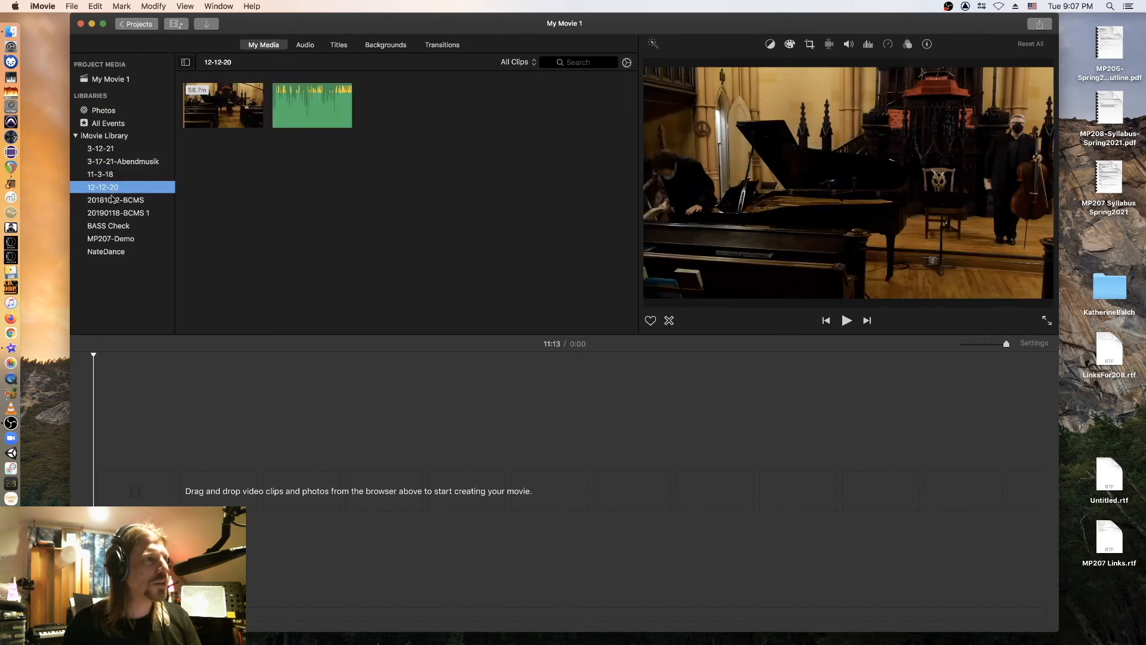
click(112, 200)
click(117, 214)
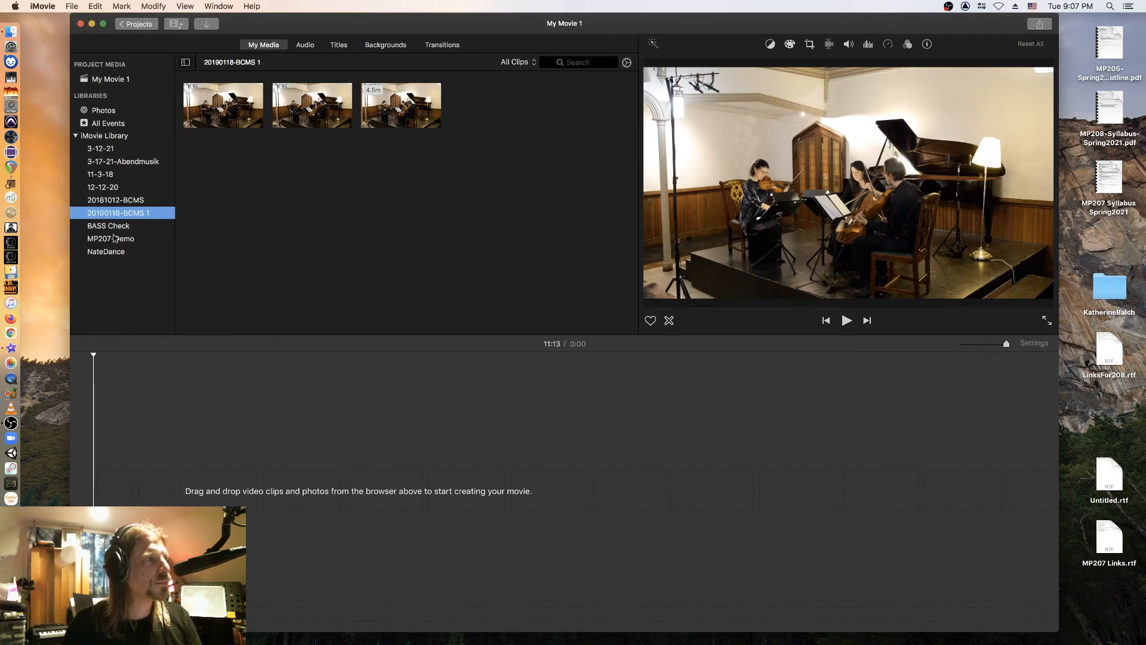
click(118, 240)
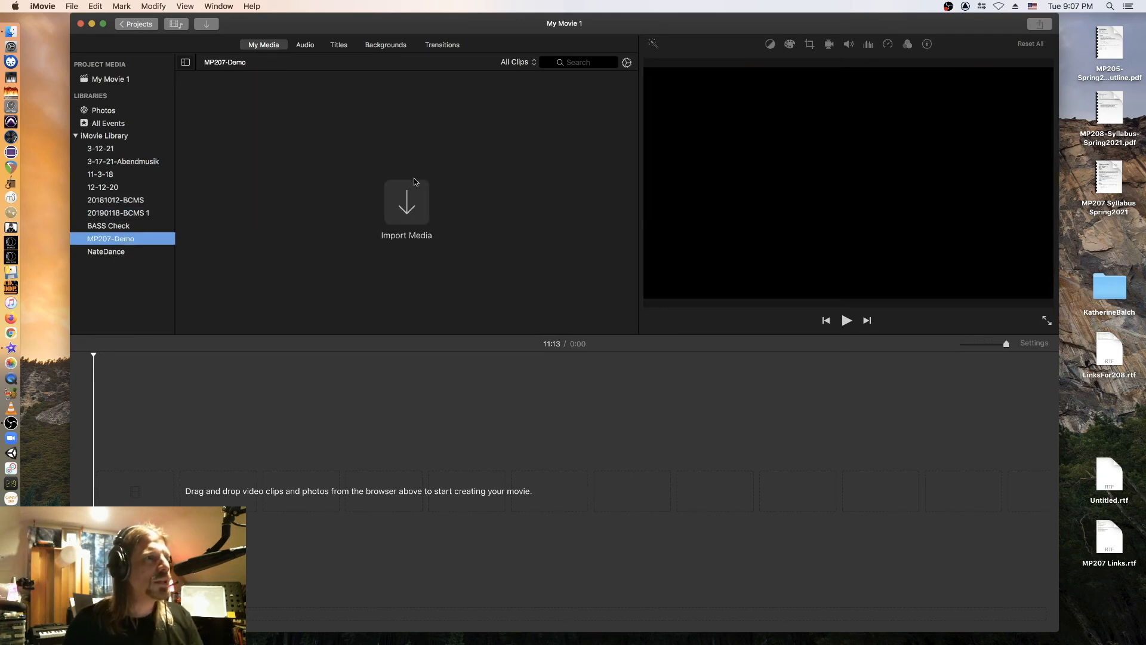
click(411, 203)
In the Import window, go to the Movies folder in the home folder.
click(412, 207)
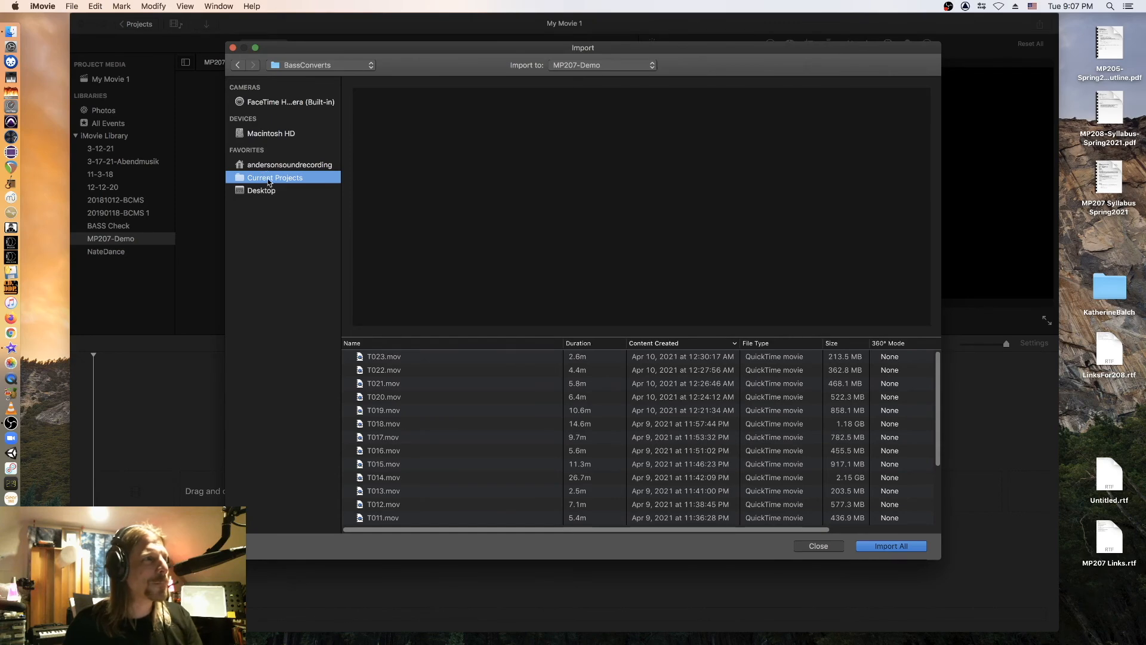
click(261, 170)
scroll(421, 428, down, 2)
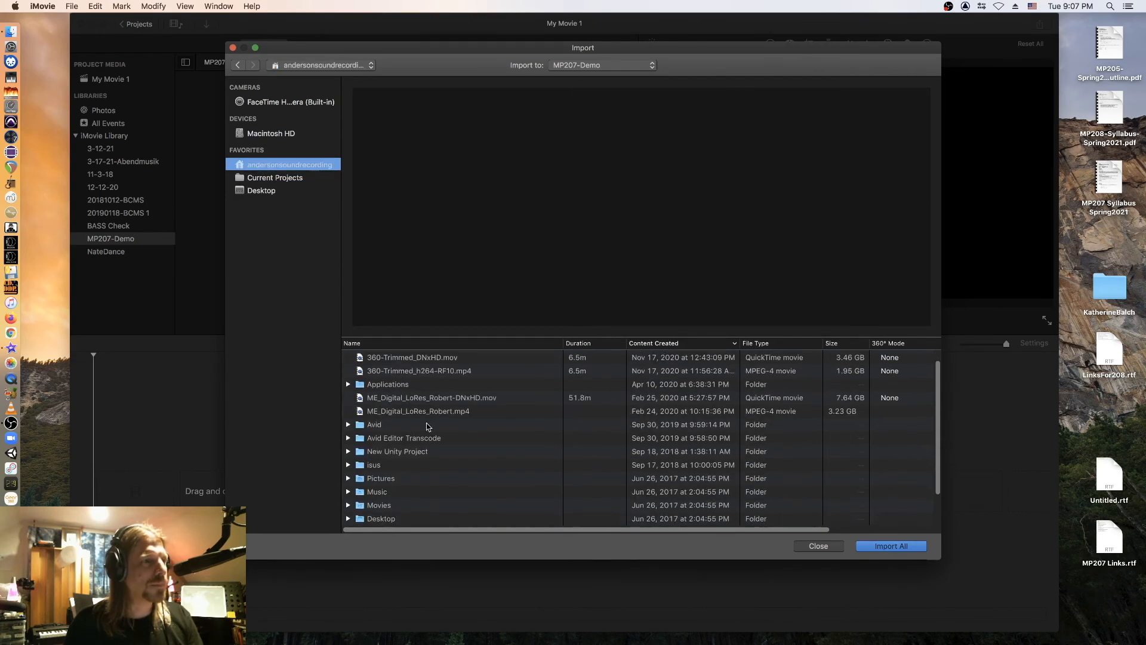
double_click(374, 498)
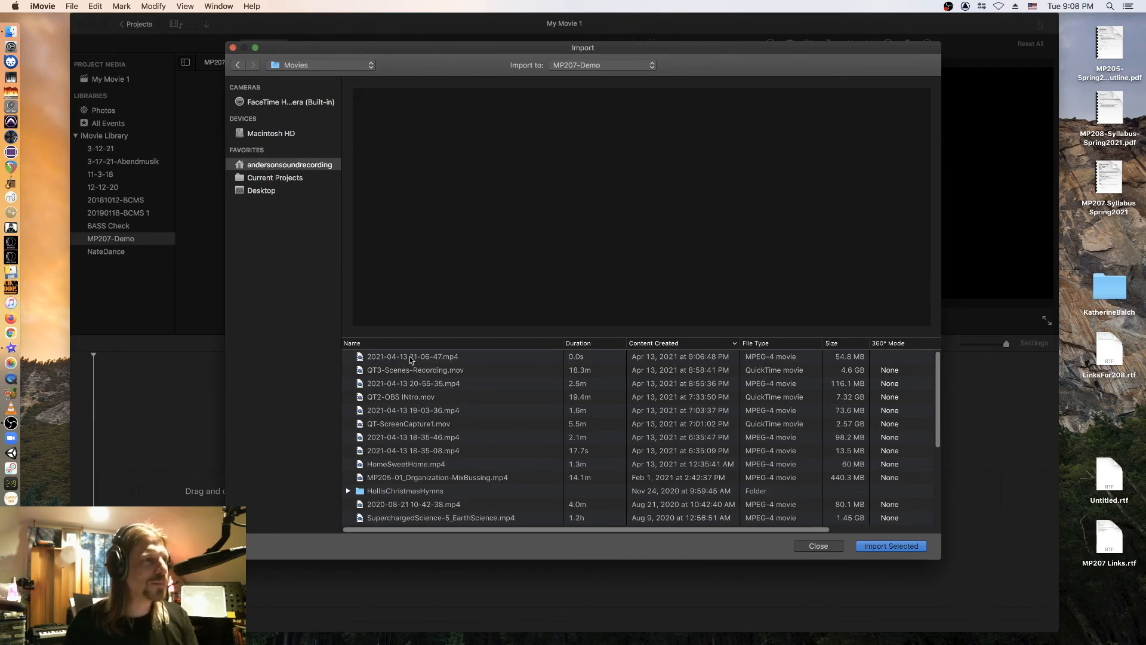
Import QT-ScreenCapture1.mov, QT2-OBS INtro.mov and QT3-Scenes-Recording.mov into MP207-Demo.
click(414, 371)
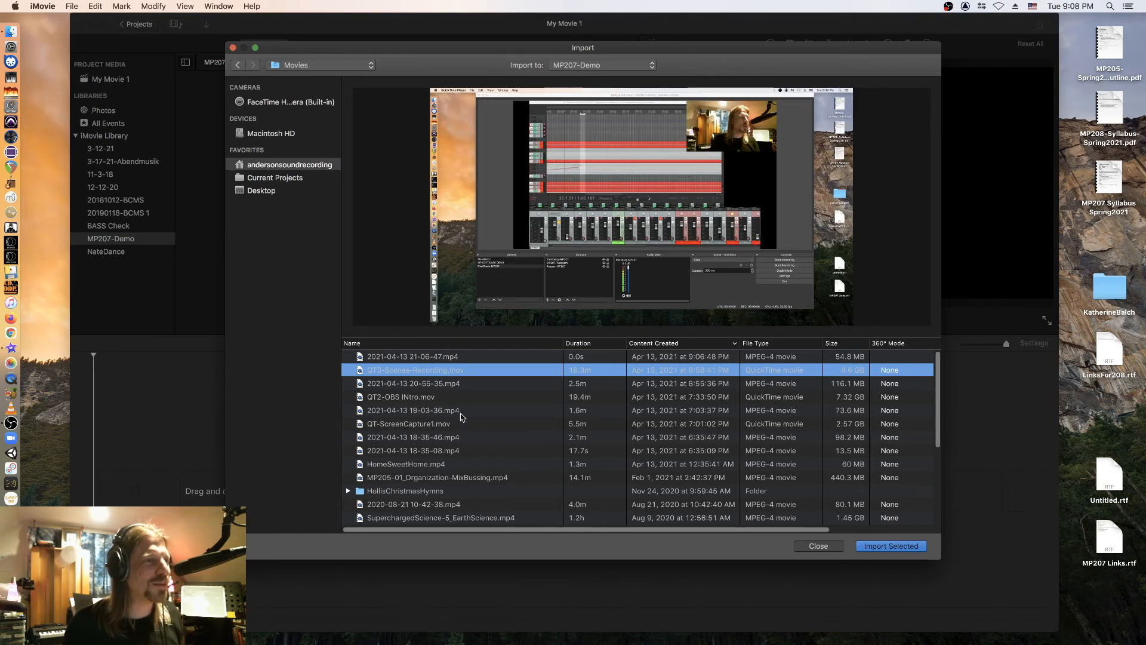
shift+click(431, 425)
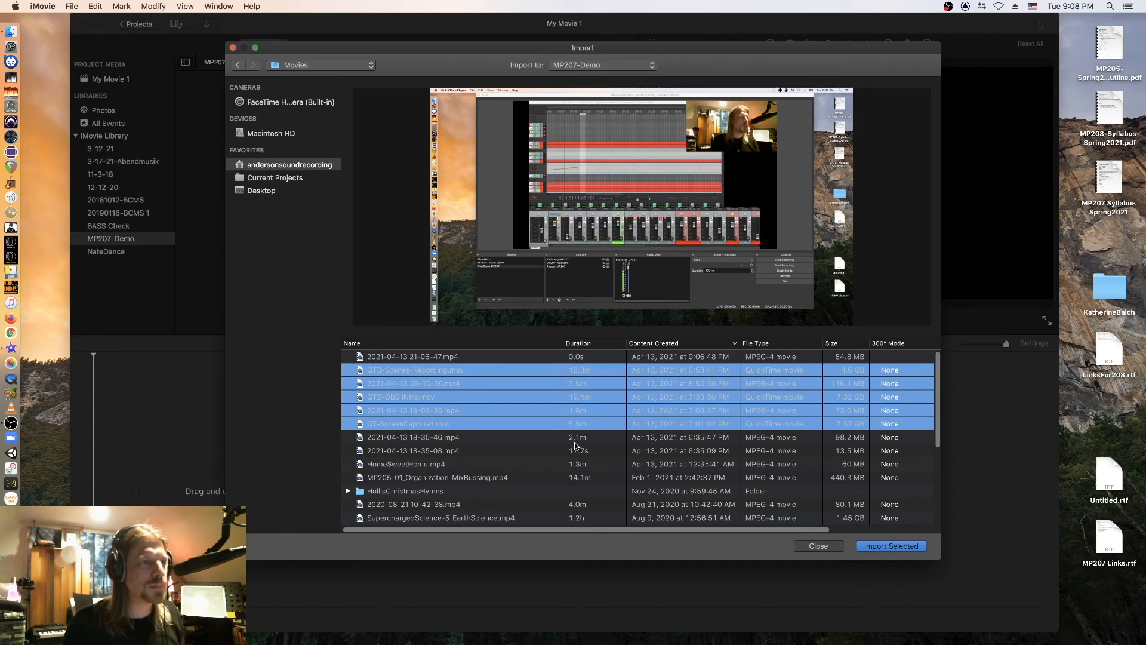
shift+click(435, 441)
shift+click(437, 452)
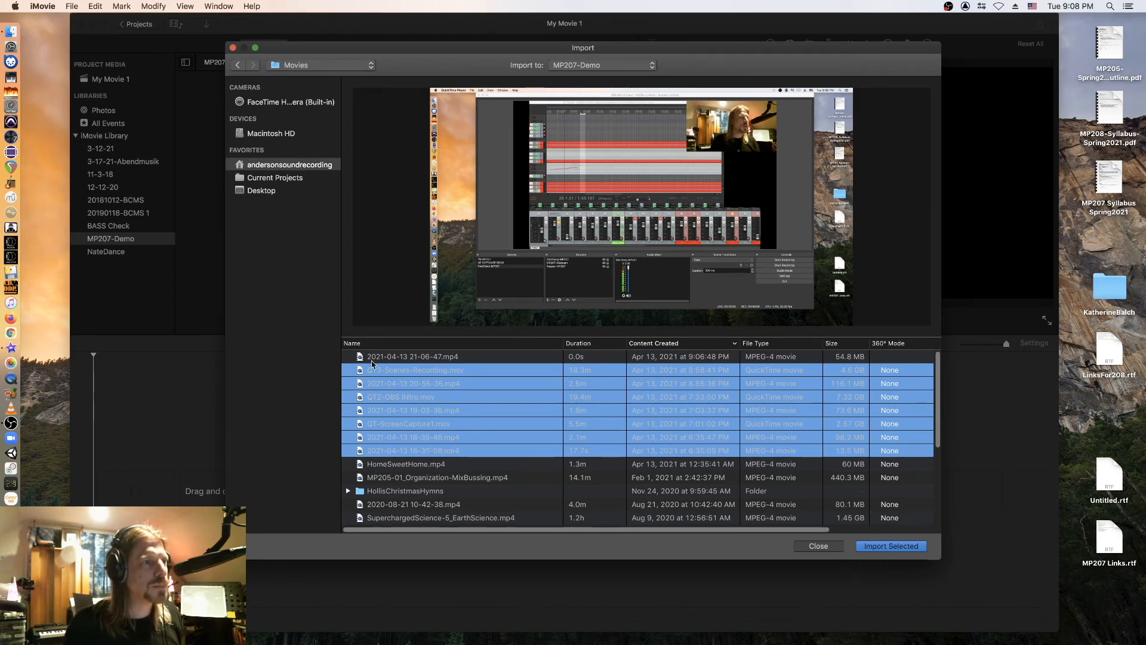
click(394, 427)
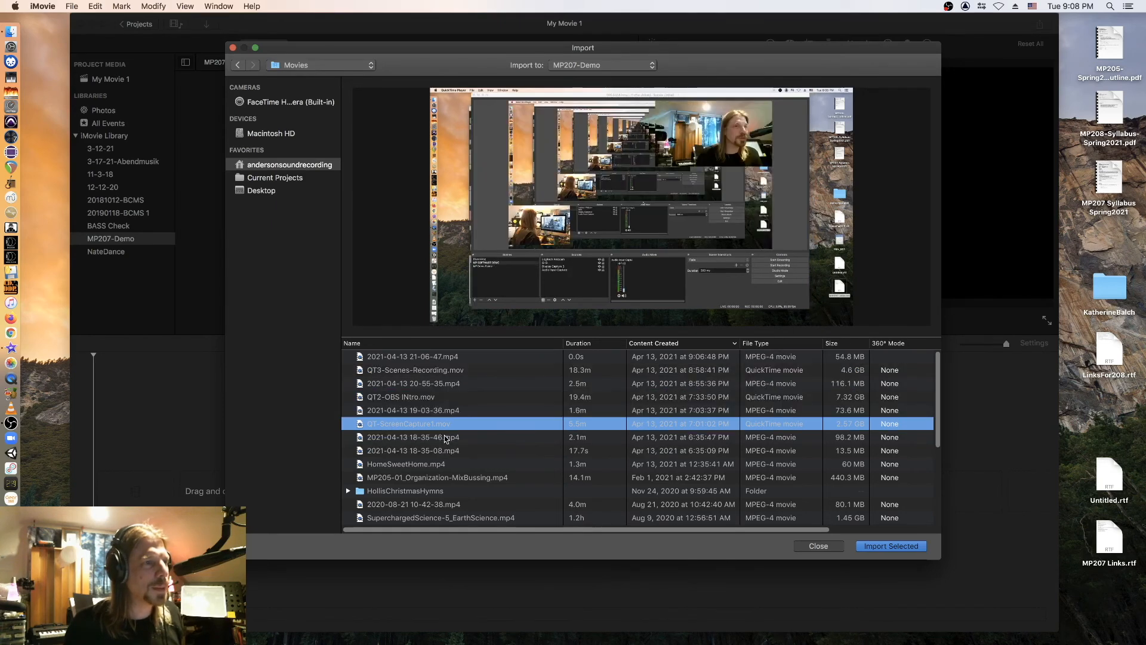
super+click(427, 399)
super+click(395, 369)
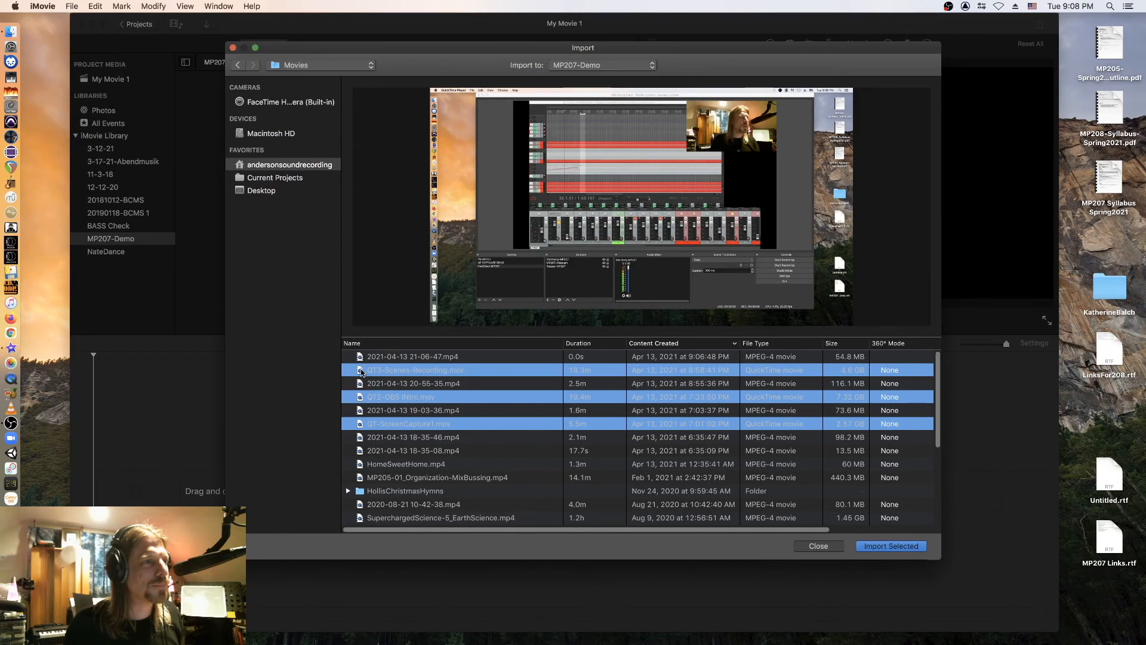
drag(361, 51, 703, 51)
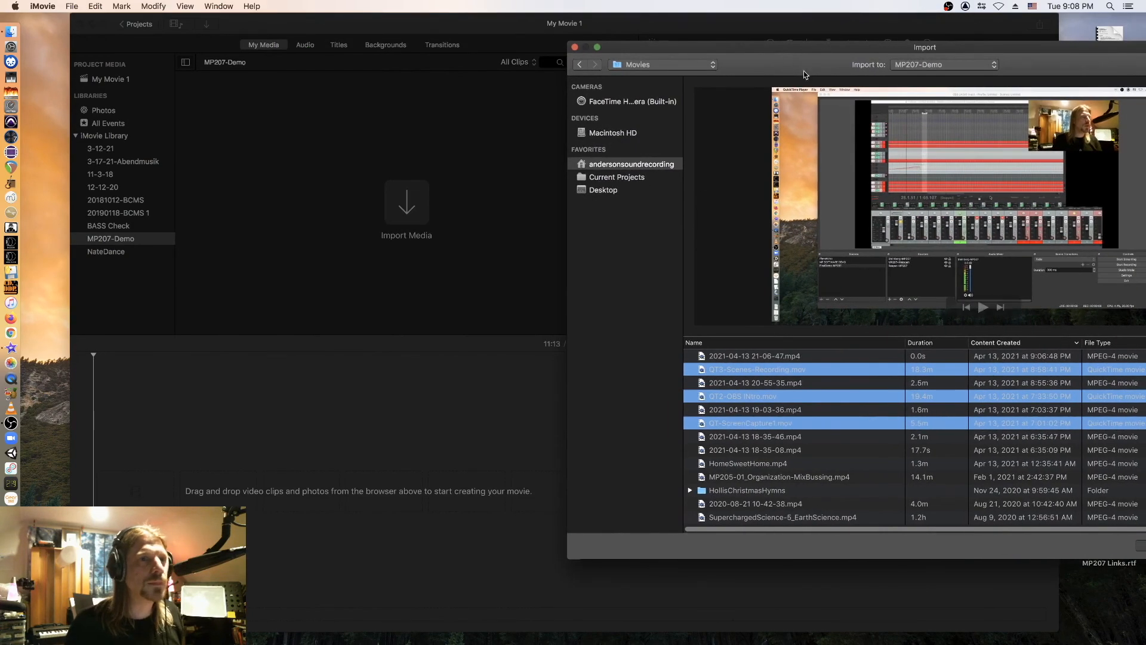
drag(801, 52, 501, 44)
click(936, 542)
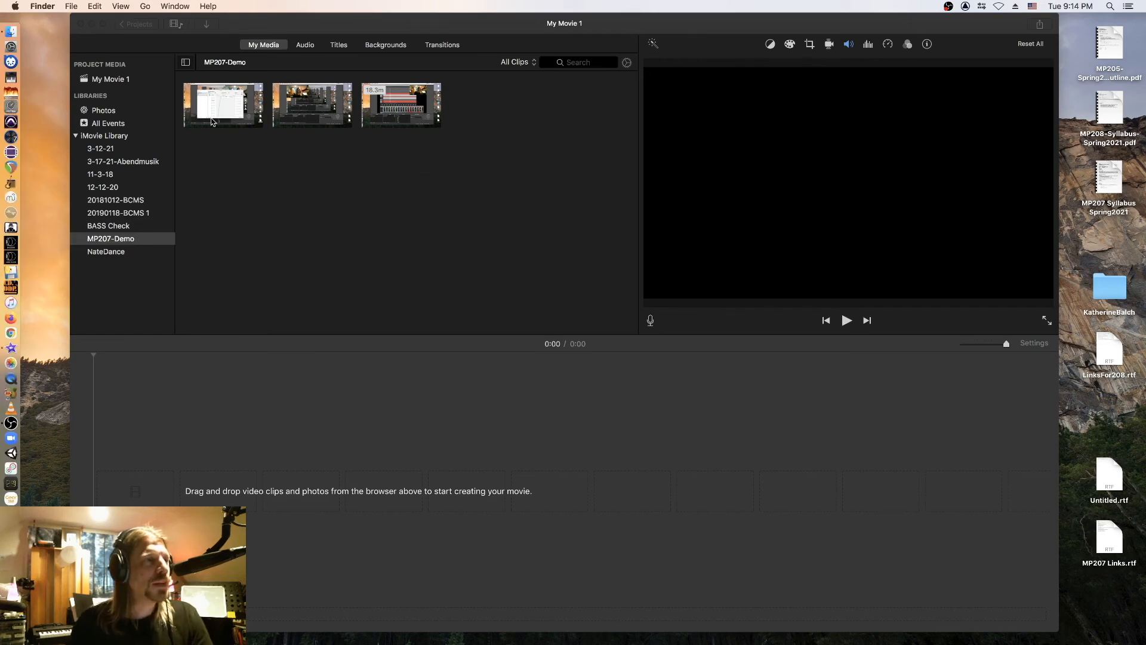
Preview the first recording, then drag it into the My Movie 1 timeline (5:34).
click(253, 109)
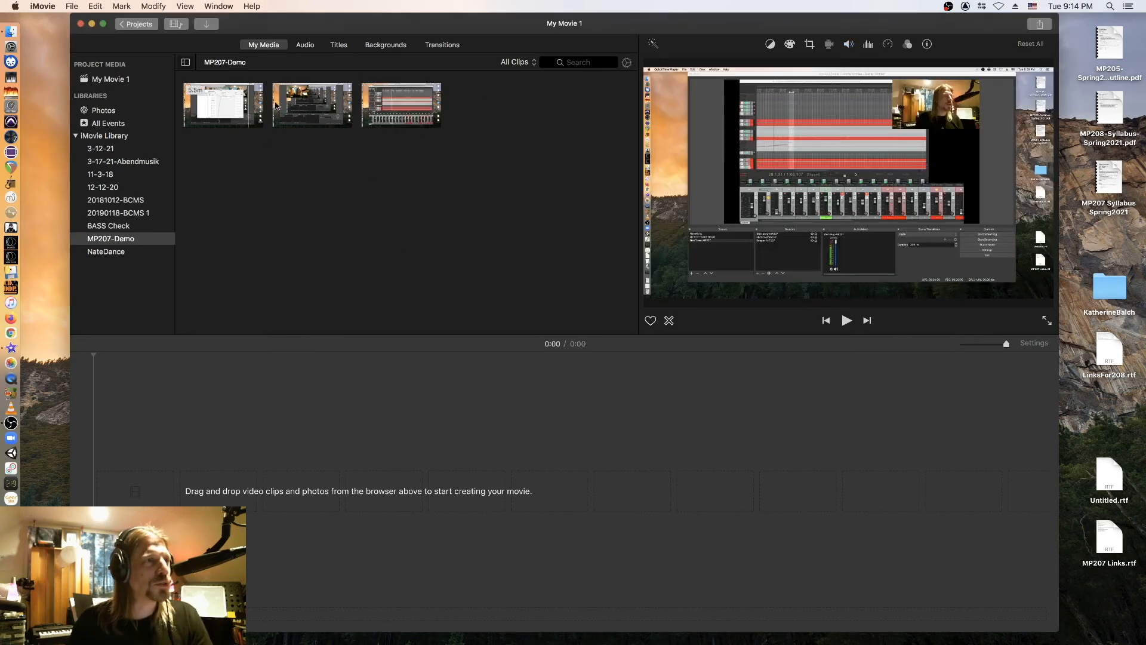
click(225, 108)
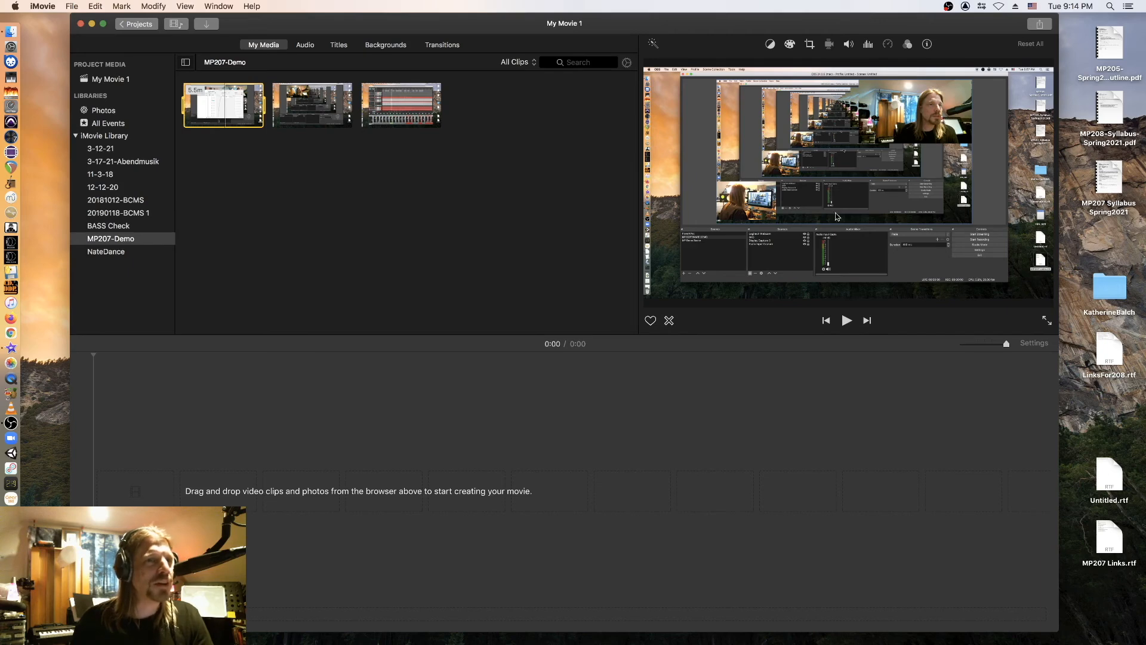
click(592, 381)
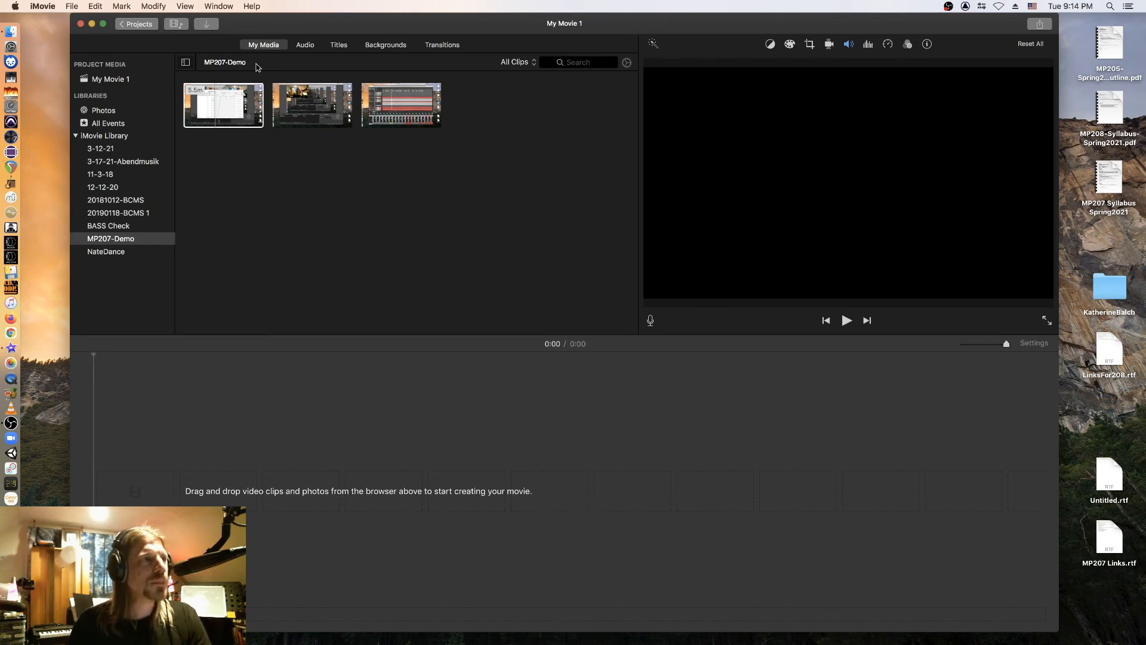
click(240, 106)
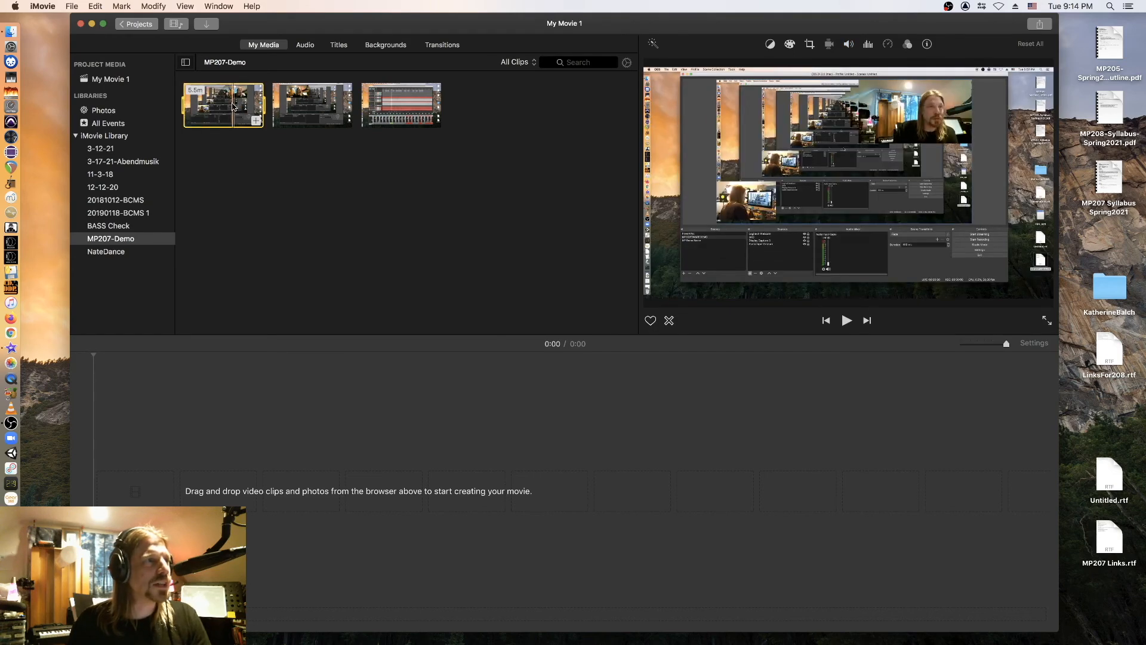
drag(231, 108, 277, 520)
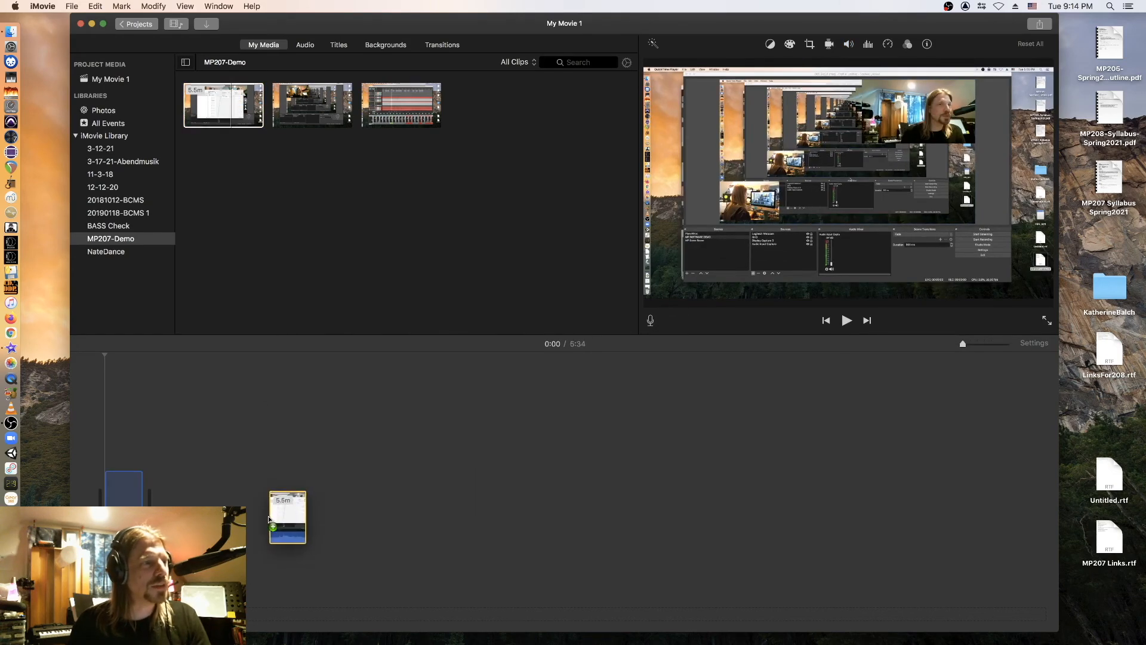
Append the 19.4- and 18.3-minute recordings, then play through the 43:20 movie.
drag(311, 99, 286, 478)
drag(399, 119, 292, 566)
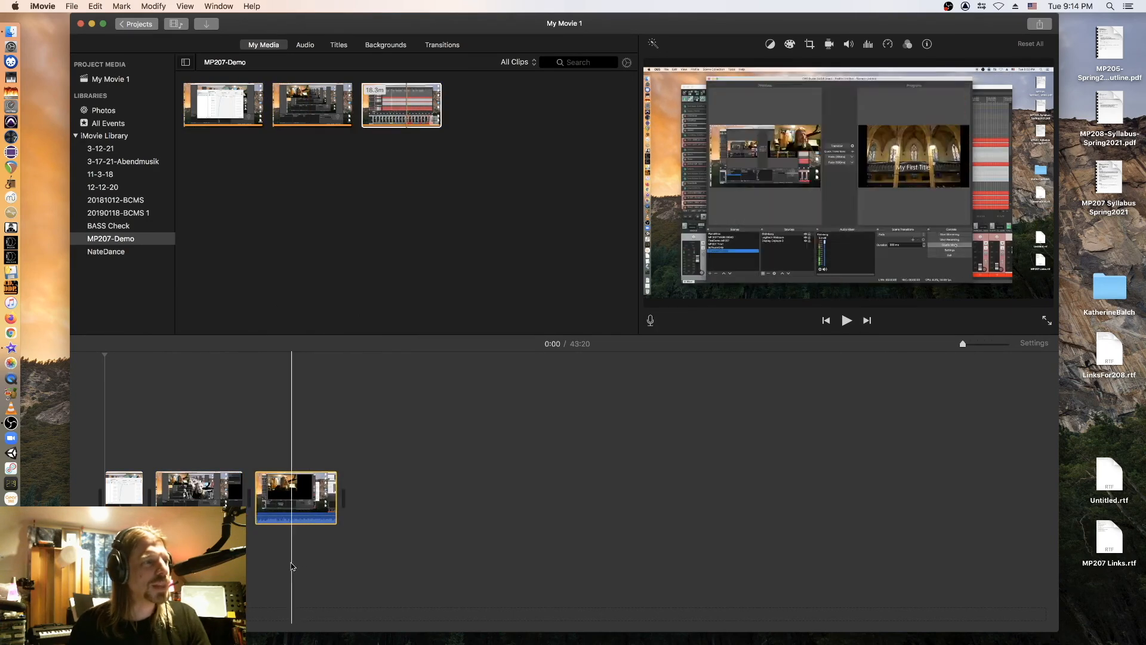
click(110, 465)
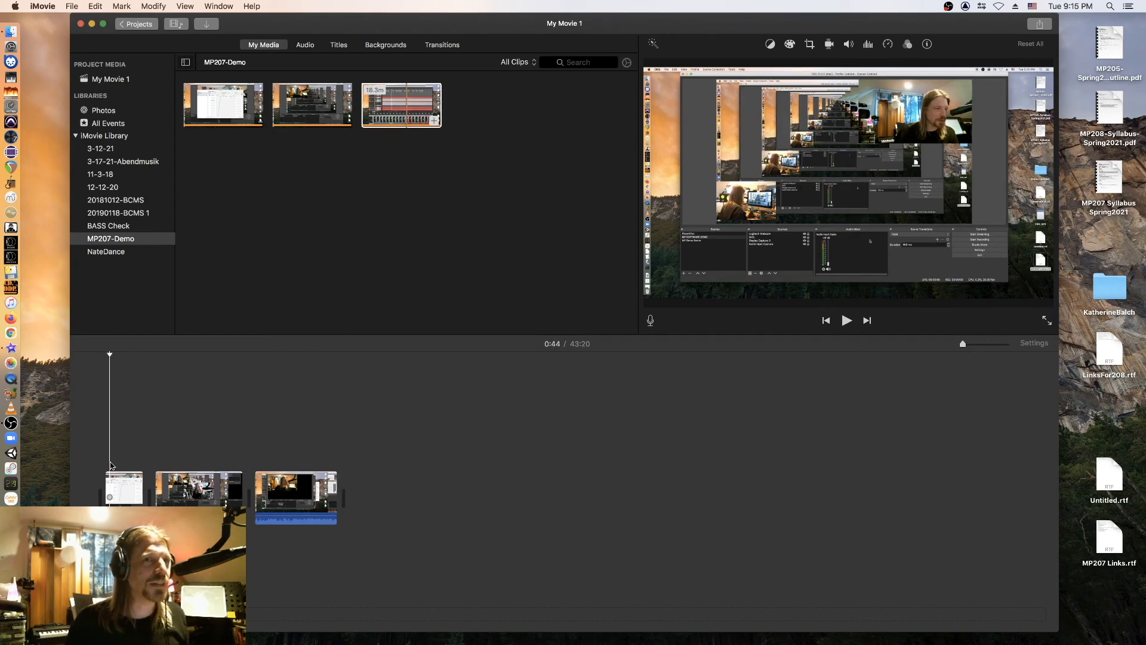
key(space)
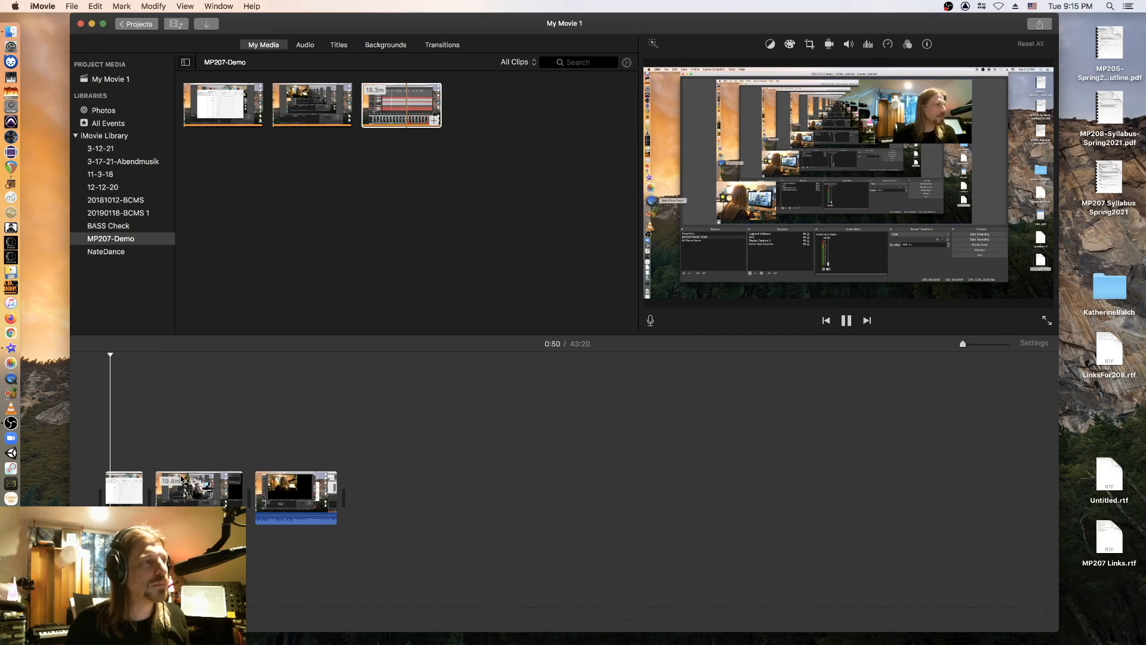
click(180, 442)
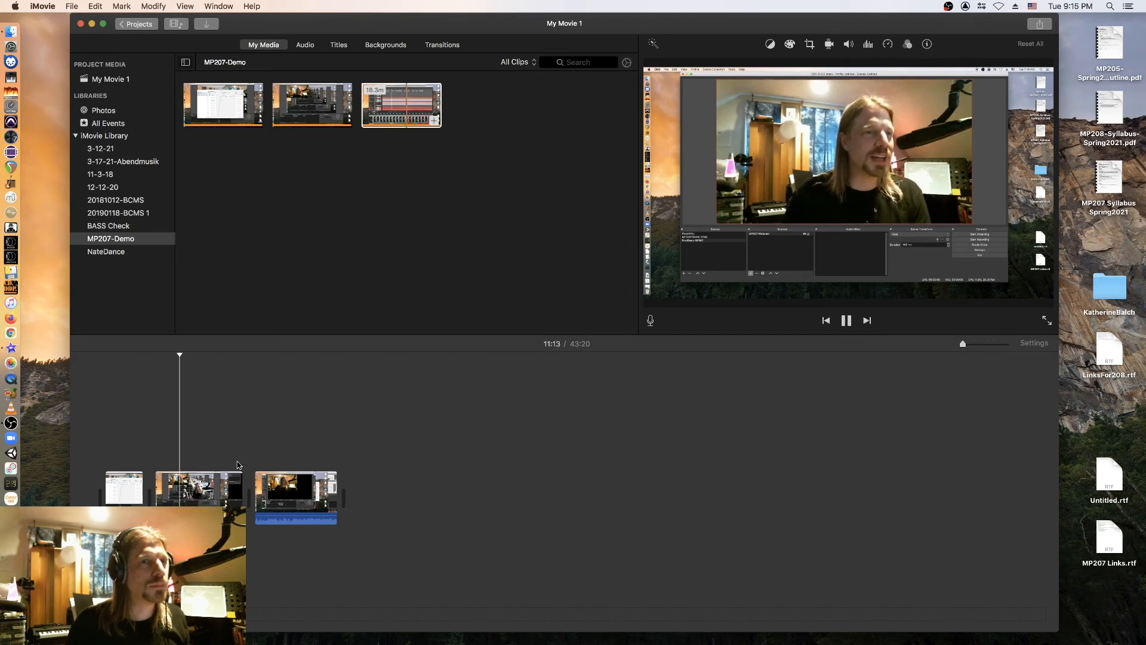
click(288, 463)
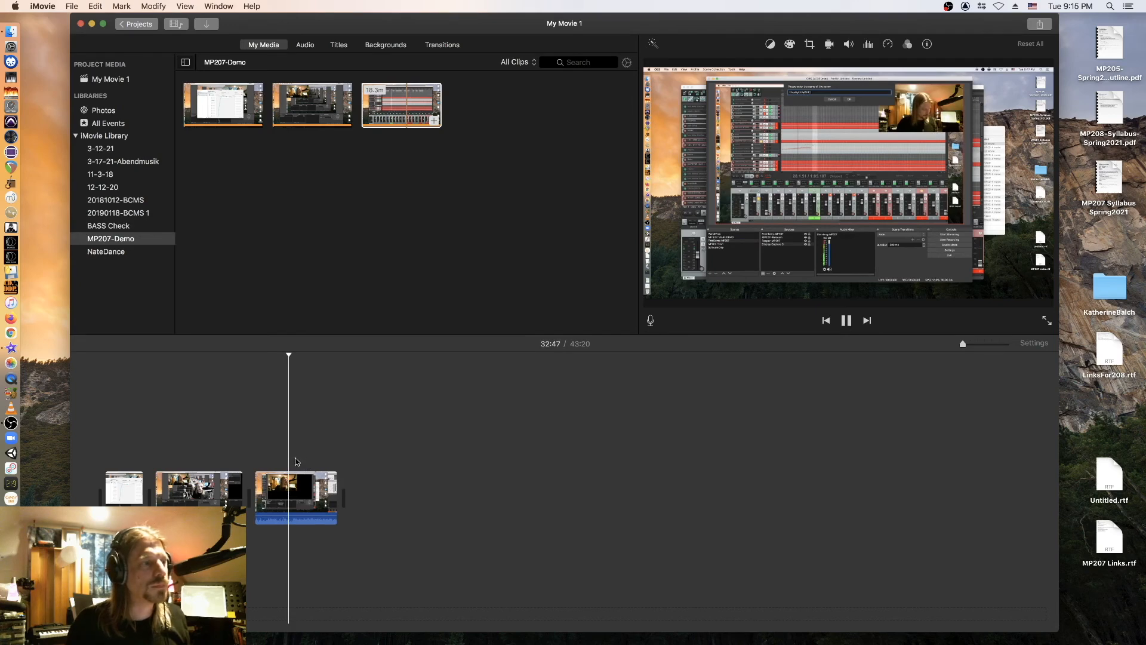
key(space)
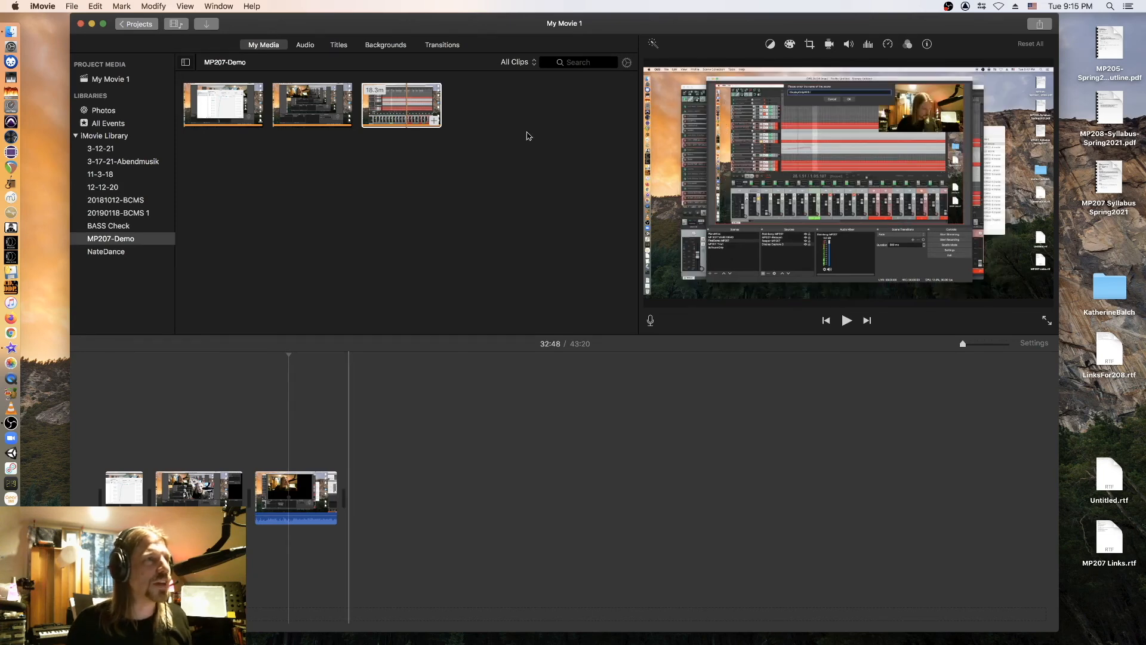
click(339, 45)
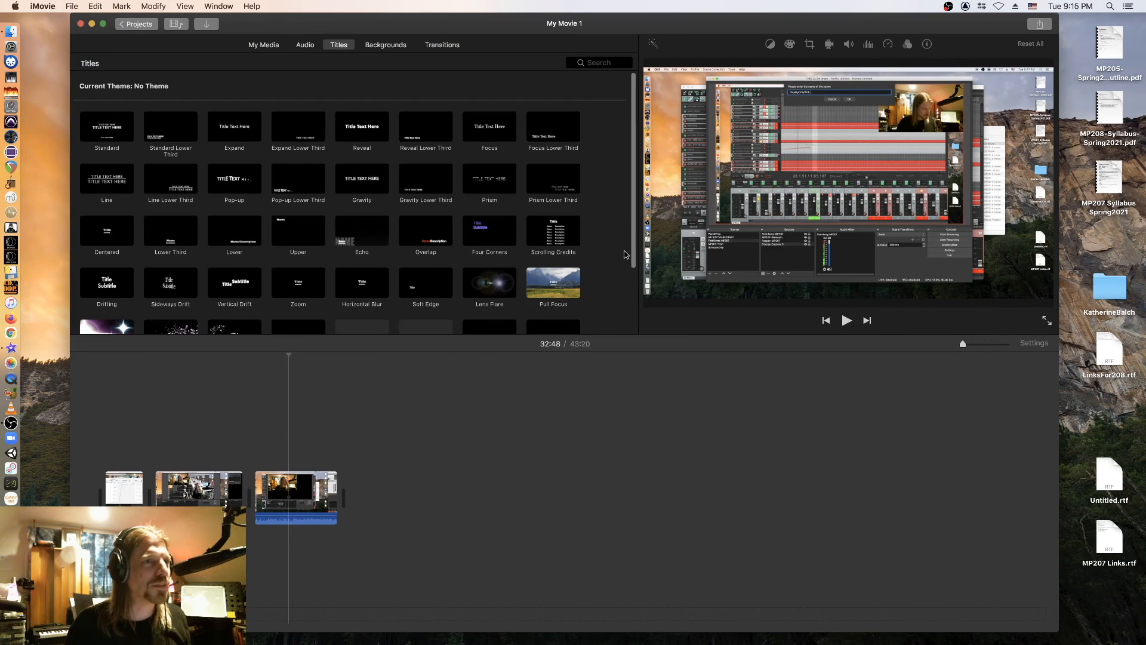
Put a 4-second Black background at the movie's start with a Zoom title over it.
scroll(626, 255, down, 3)
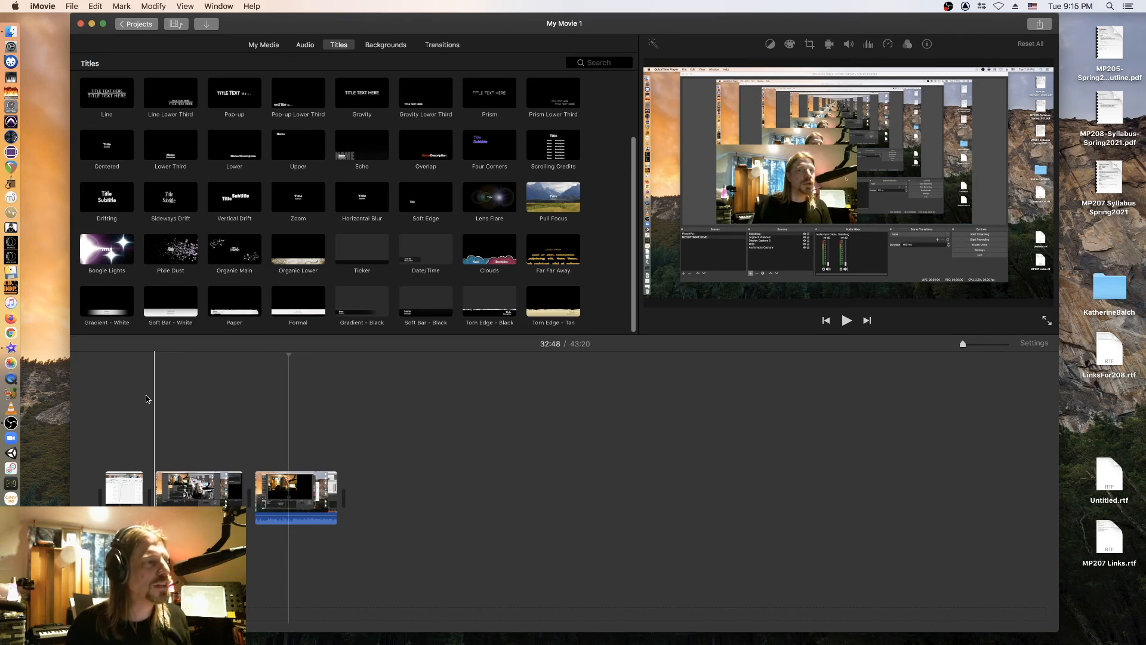
click(378, 47)
drag(356, 255, 100, 501)
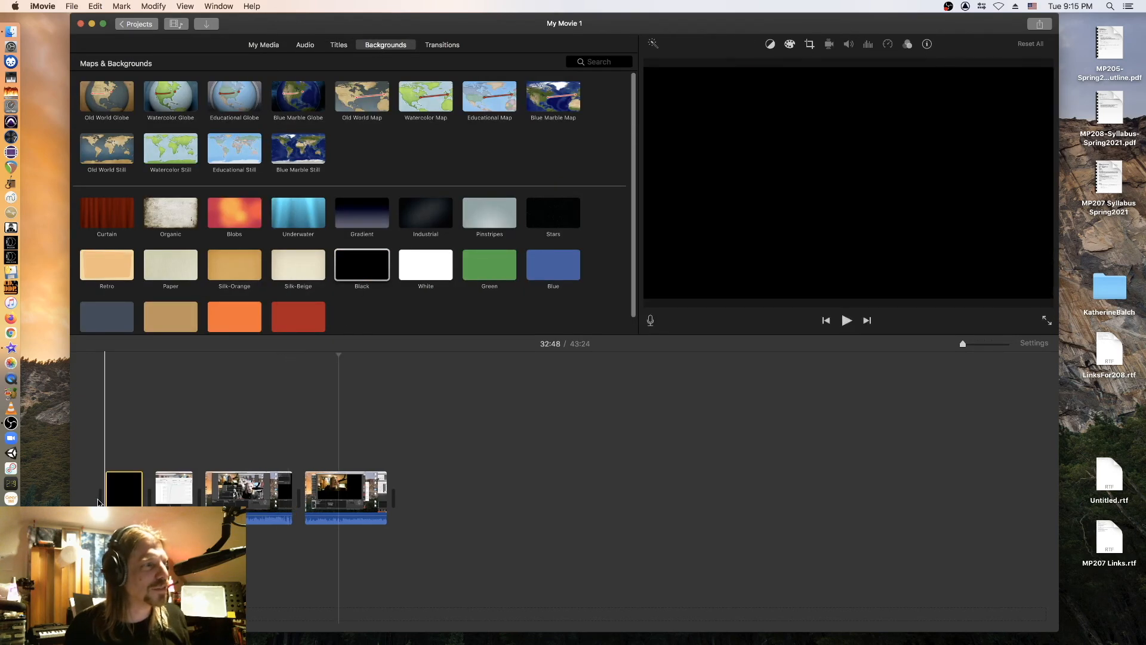
click(338, 45)
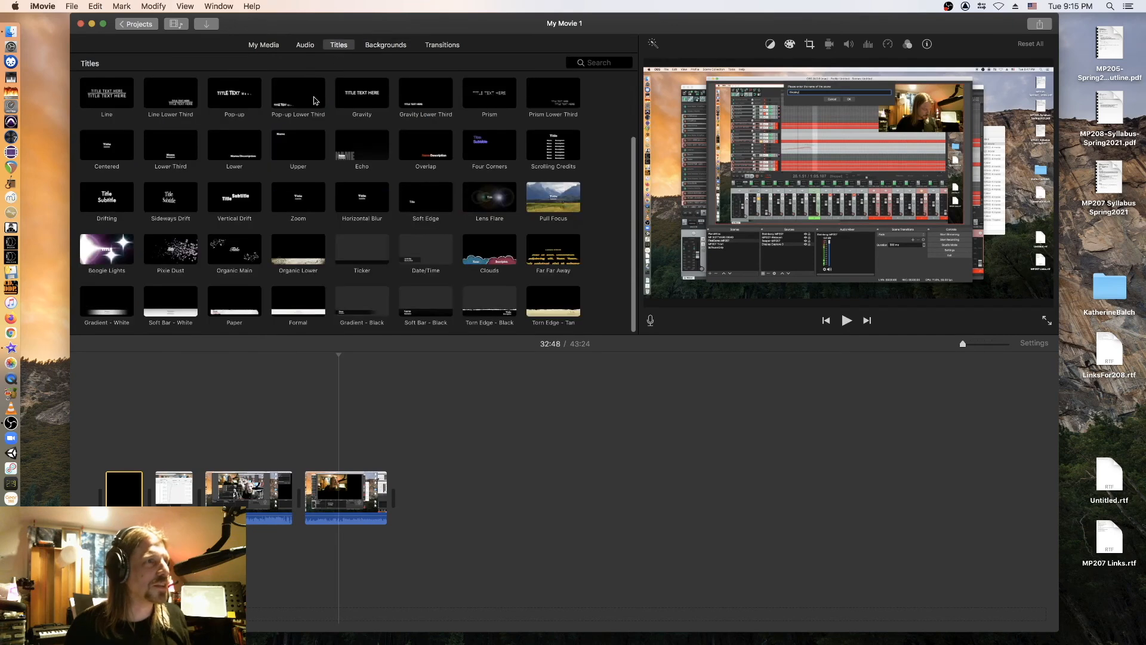
drag(298, 201, 106, 463)
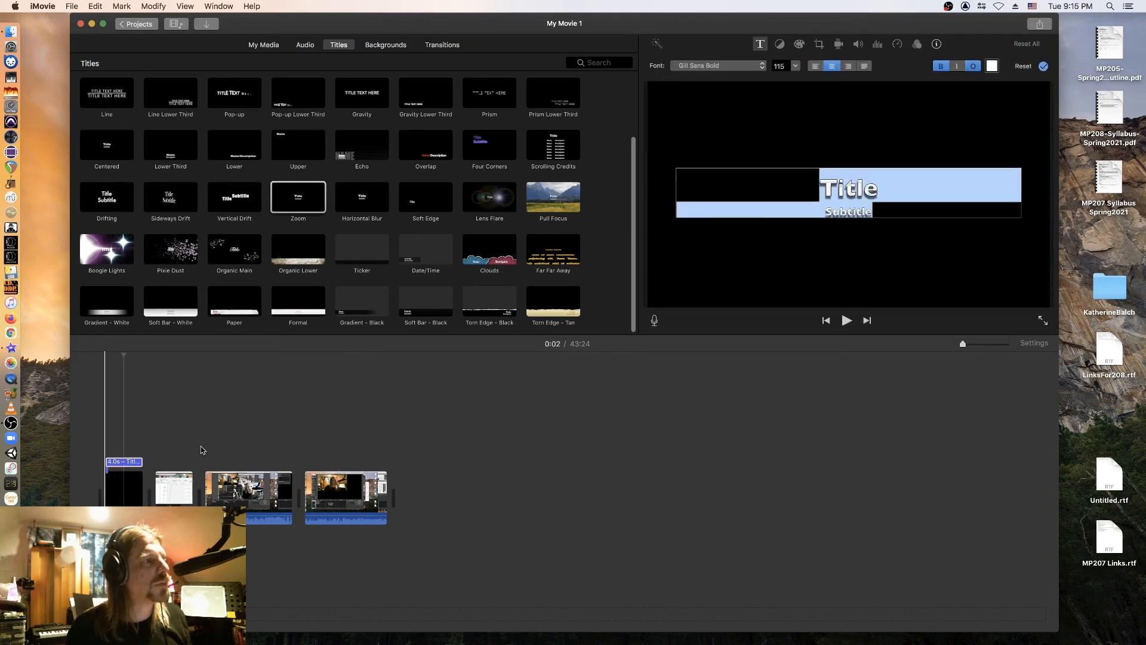
Change the Zoom title text to 'My Title' and remove the subtitle line.
key(BackSpace)
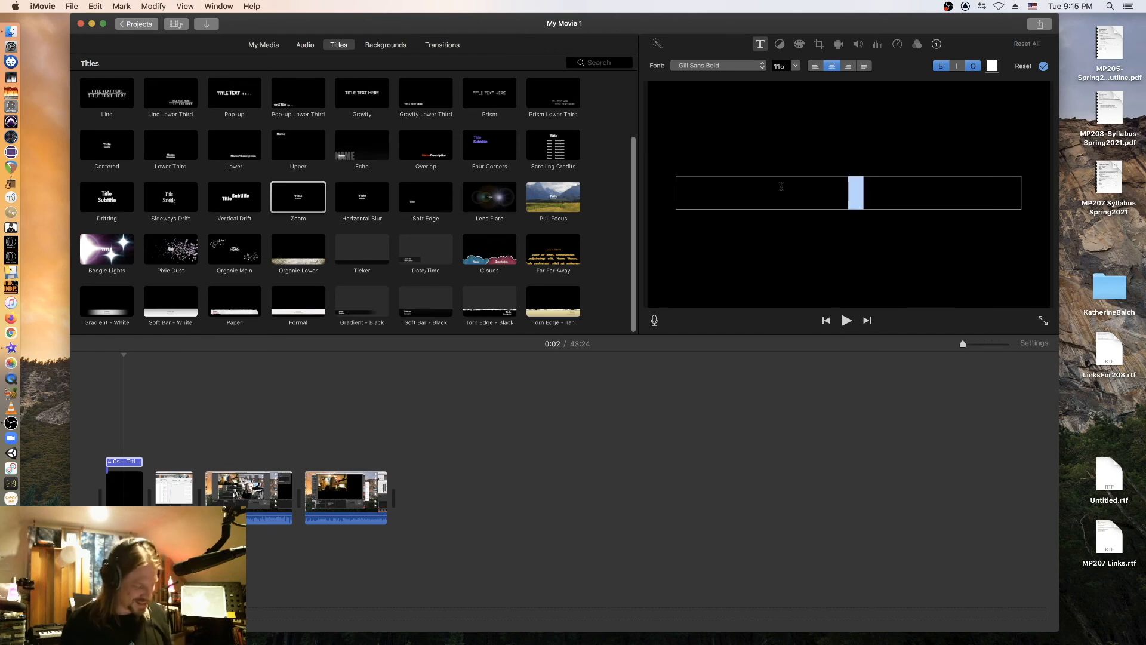
text(My Title)
key(Return)
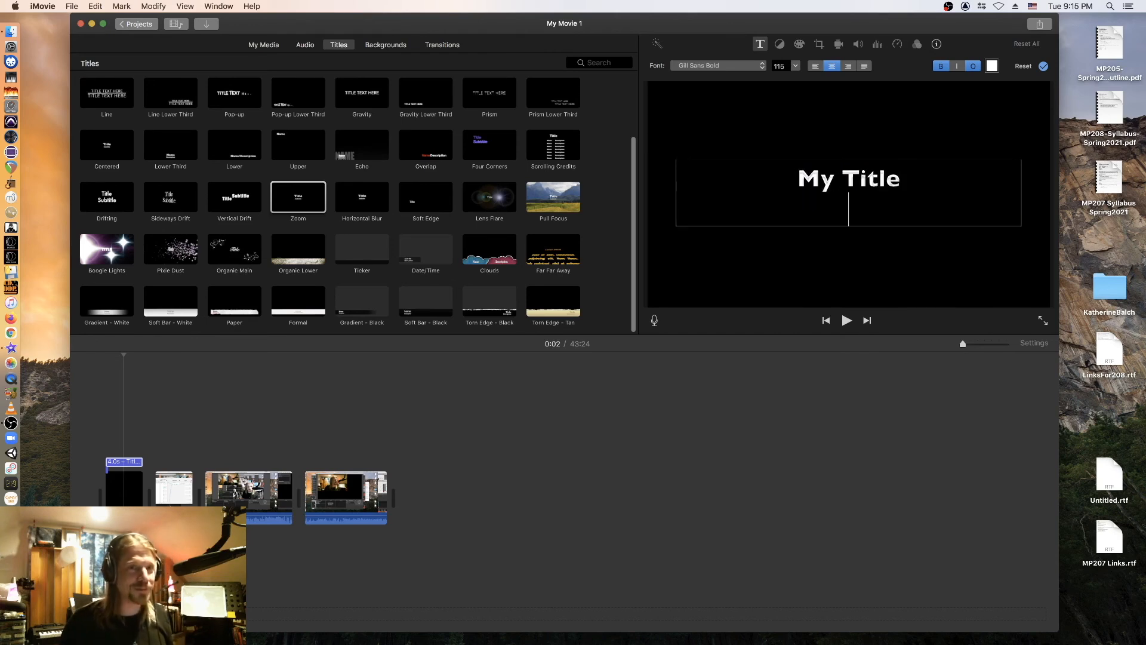
key(BackSpace)
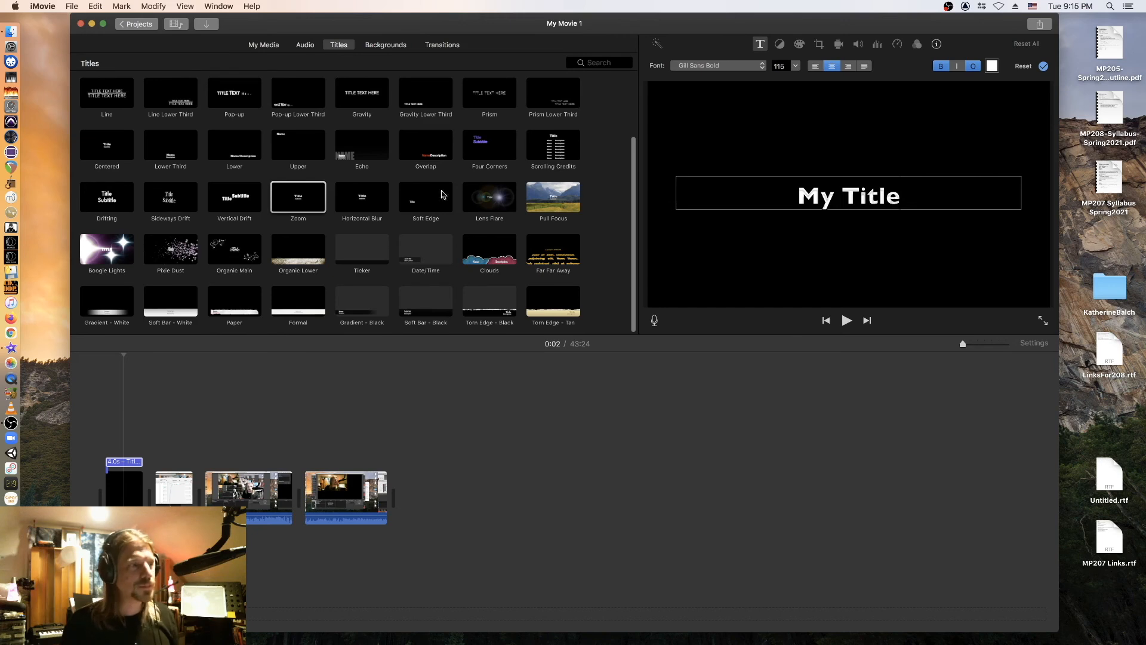
click(205, 412)
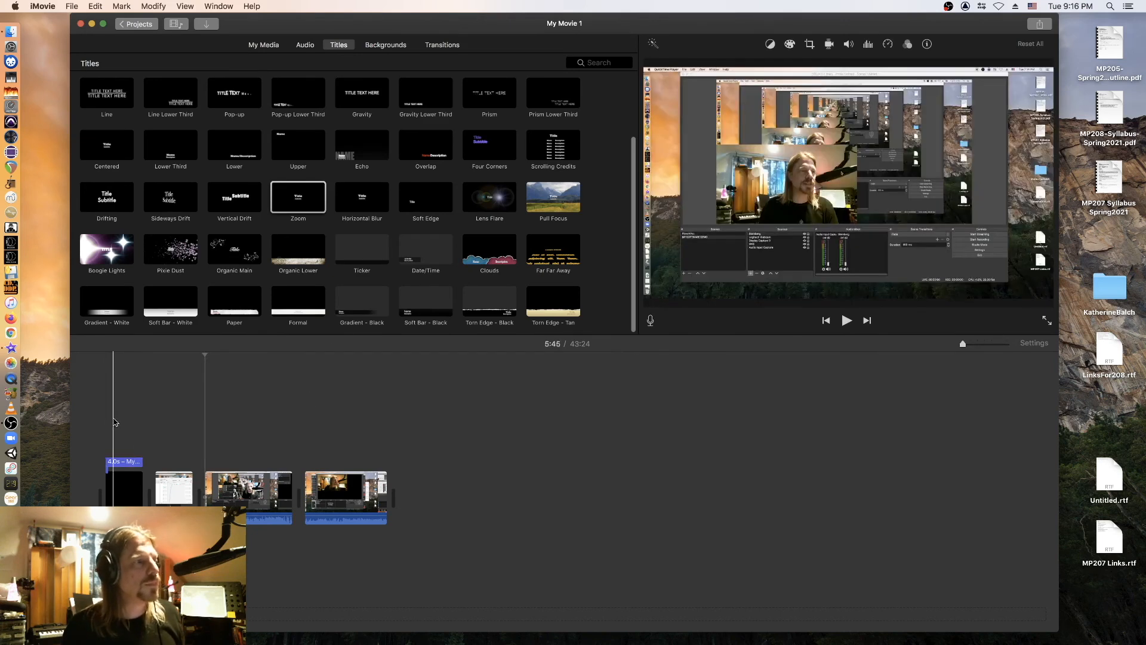
Play the movie from the beginning to check the title.
click(107, 421)
key(space)
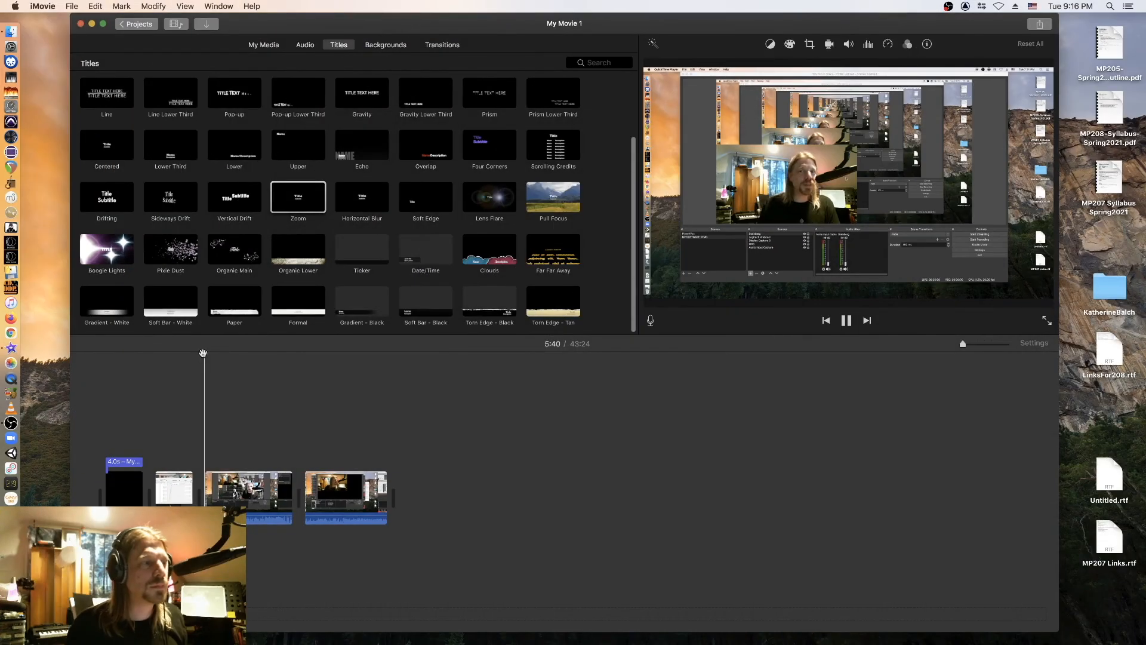
key(space)
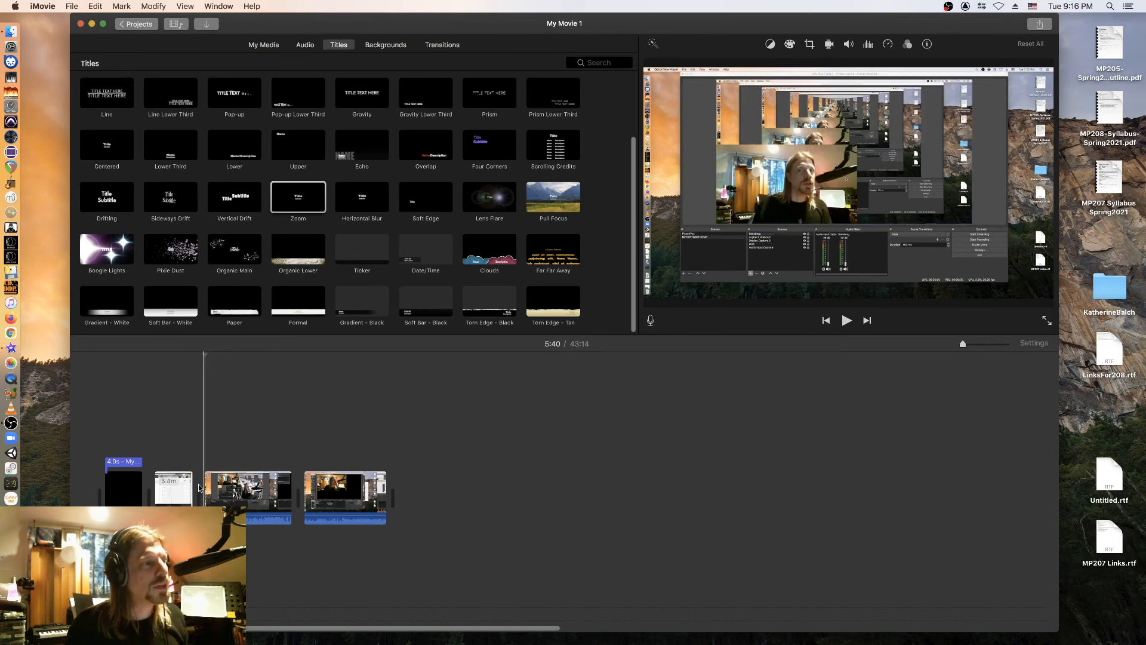
Trim the start and end of the middle recording, then check it around 12 minutes.
drag(207, 483, 214, 483)
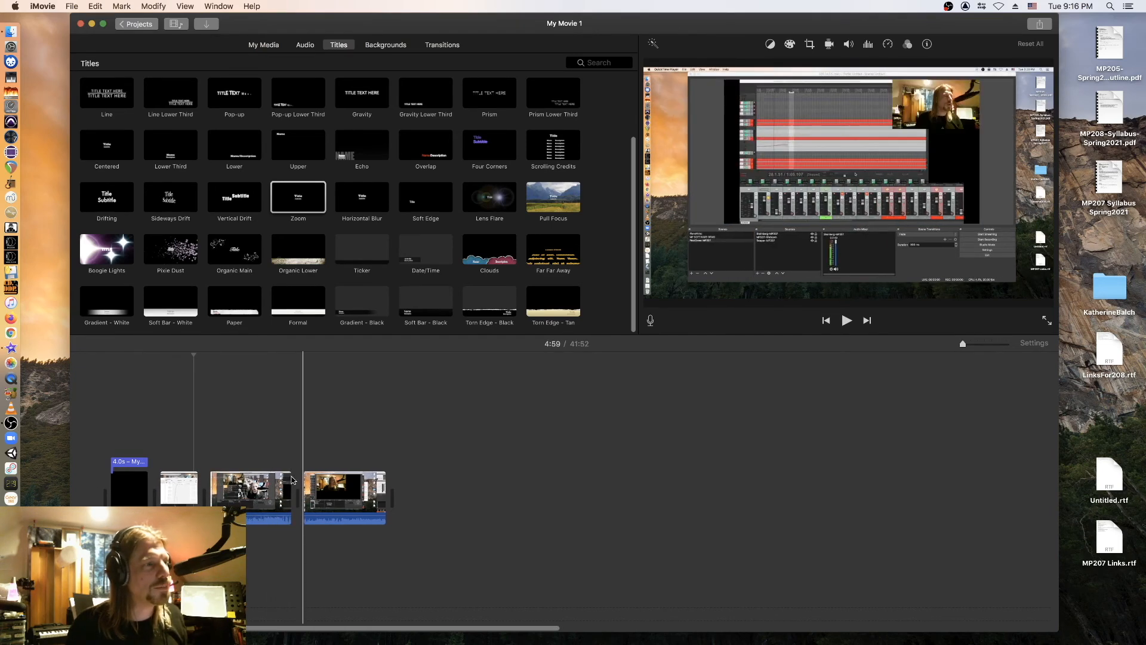
drag(291, 483, 277, 483)
click(241, 465)
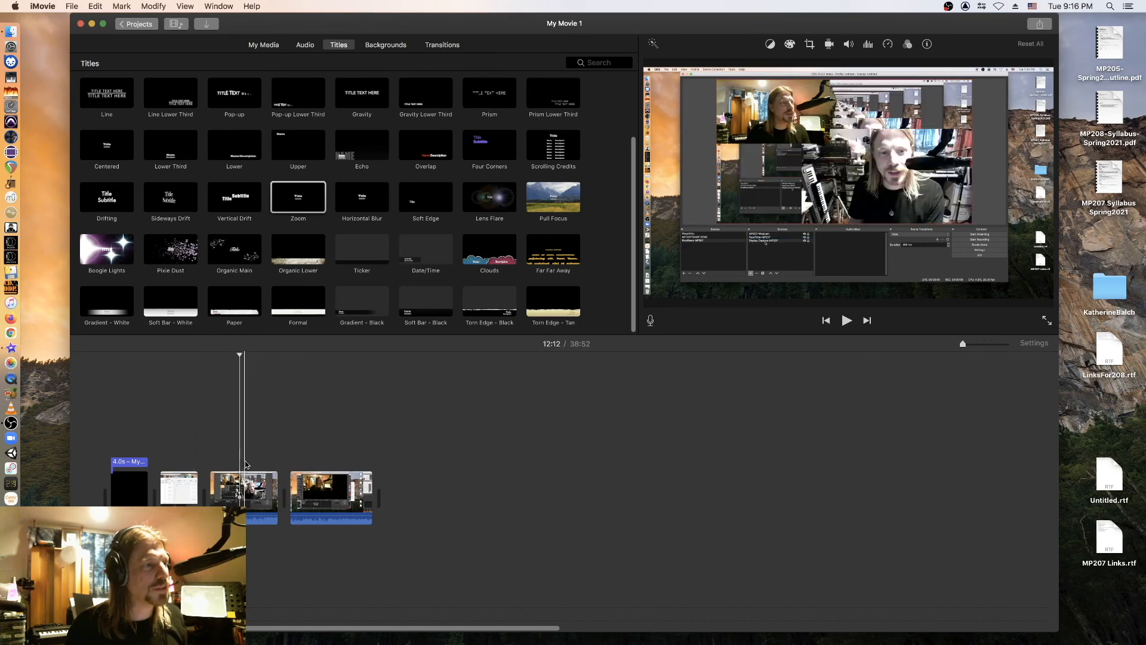
click(249, 467)
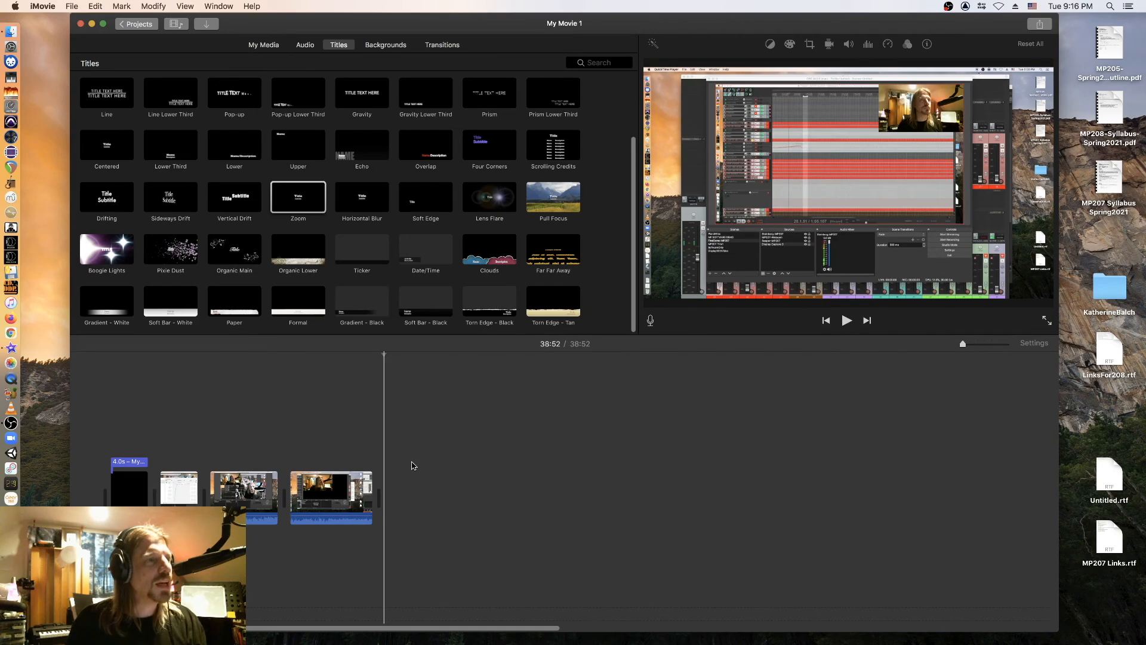
Close the File > Share menu without exporting and bring OBS to the front.
click(71, 7)
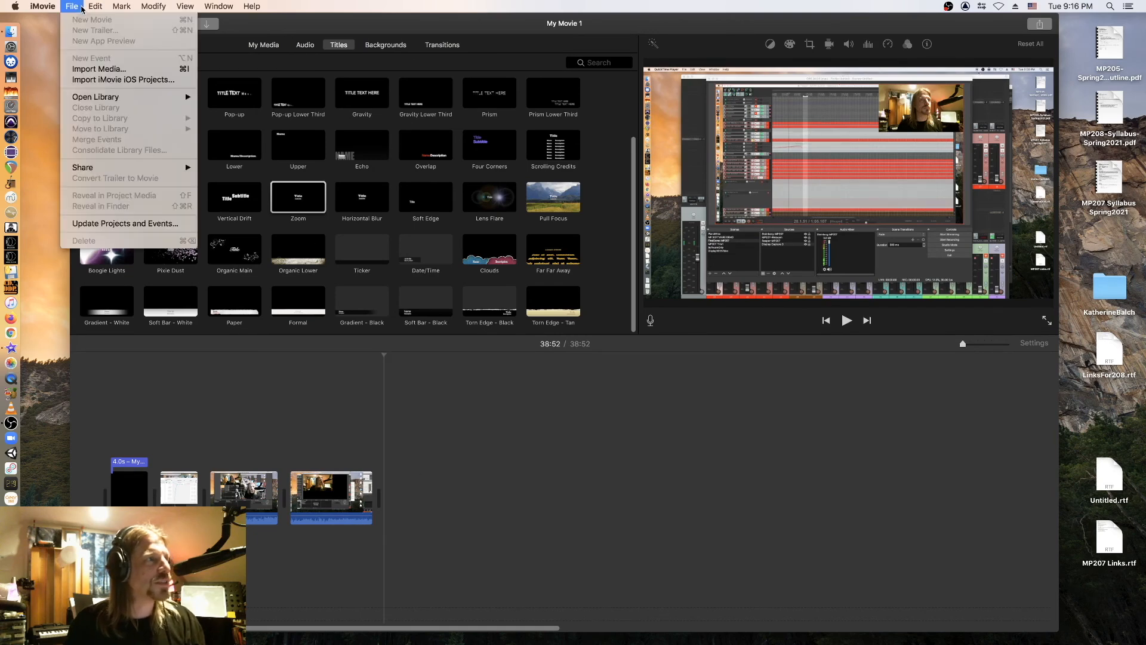
mouse_move(105, 167)
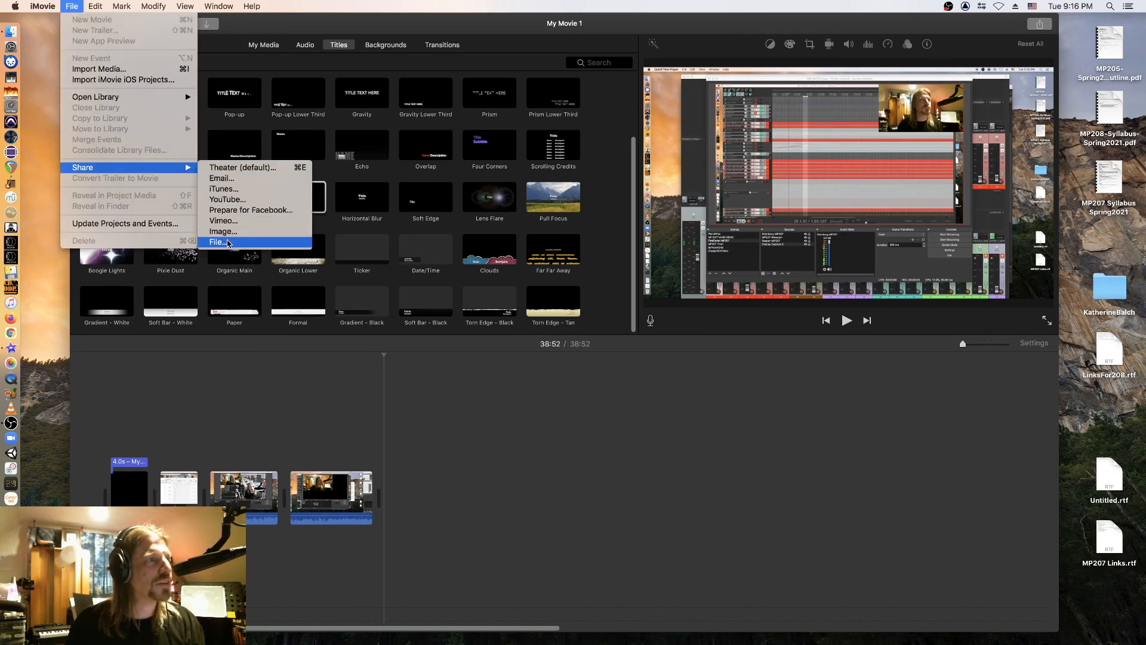
click(262, 401)
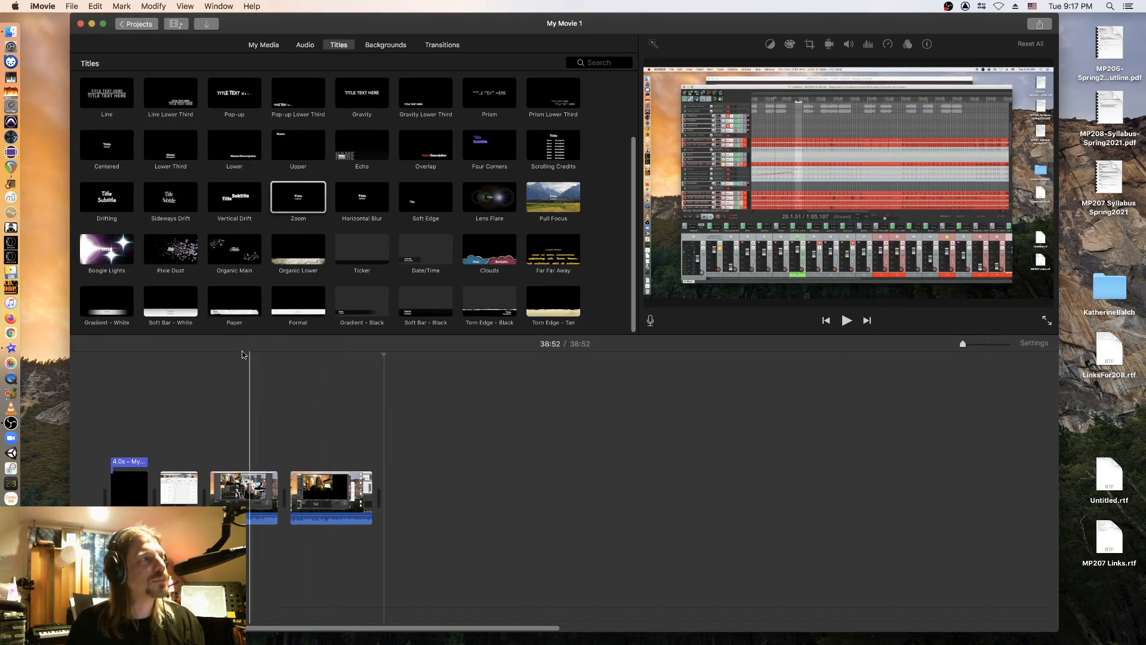
click(24, 427)
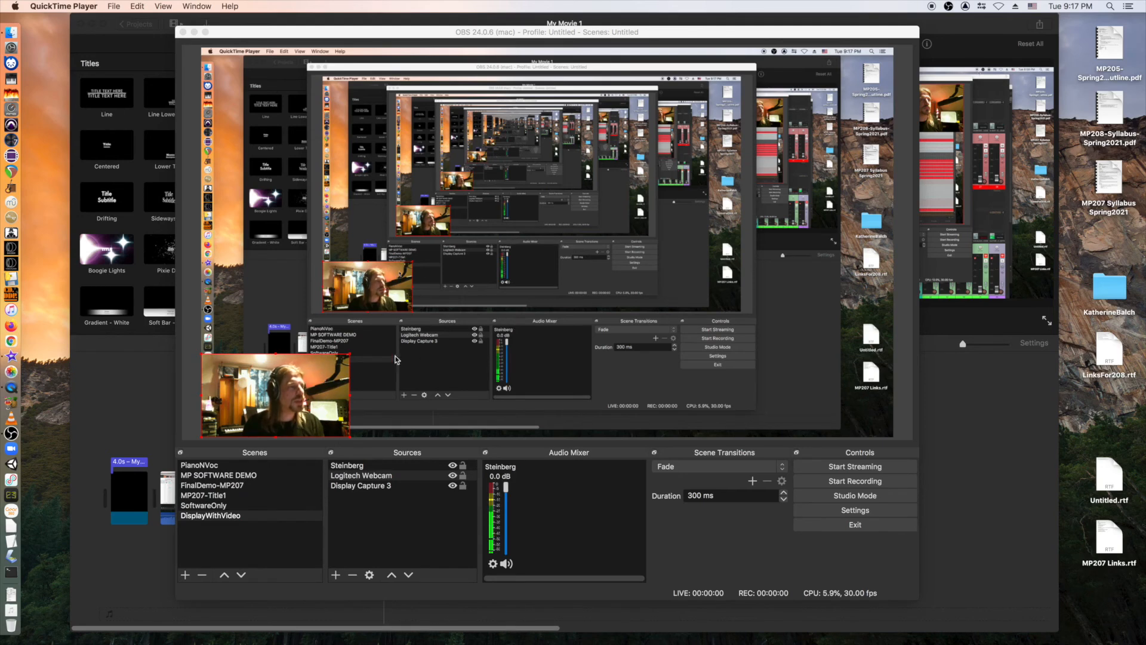
Add a new OBS scene named MediaStream.
click(186, 576)
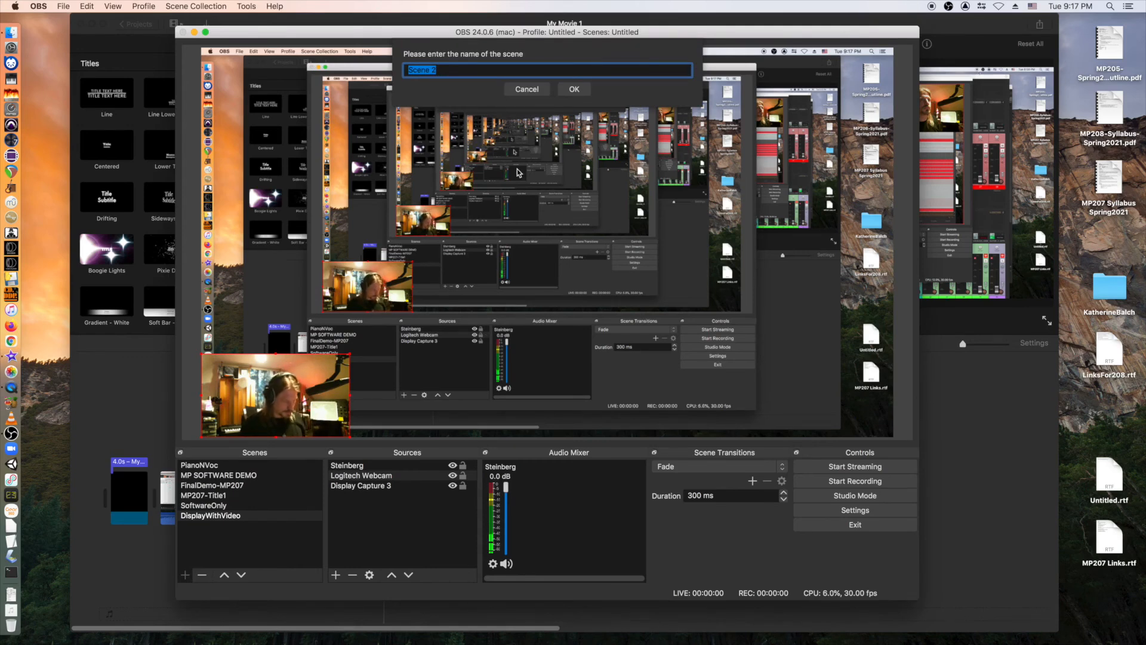
text(Media)
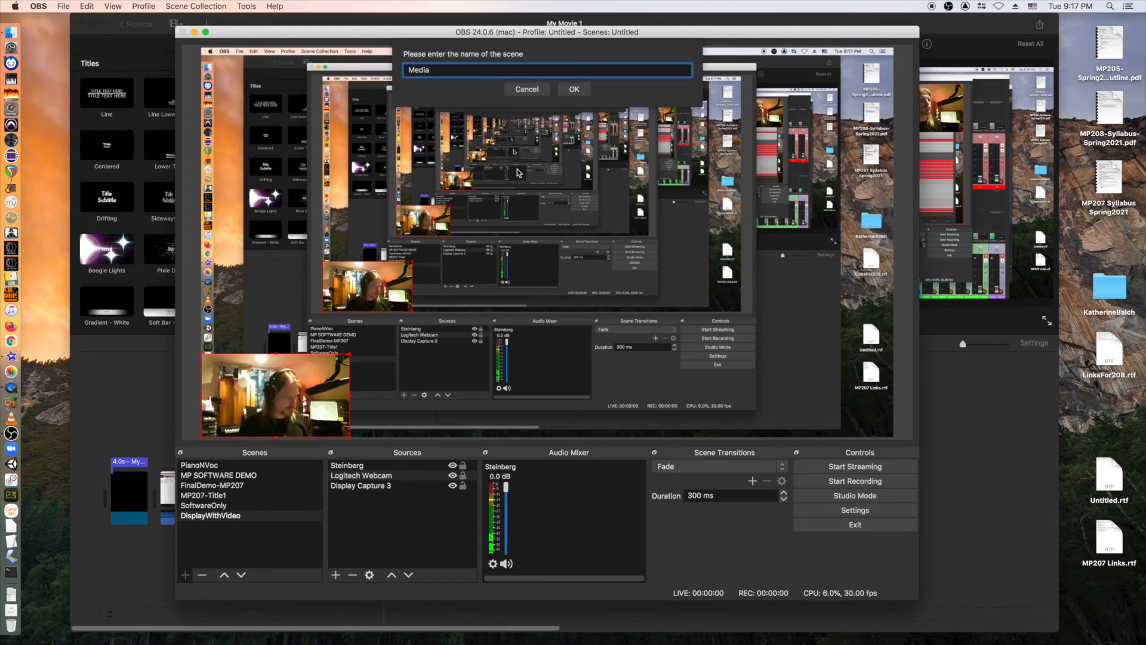
text(Browser)
key(Return)
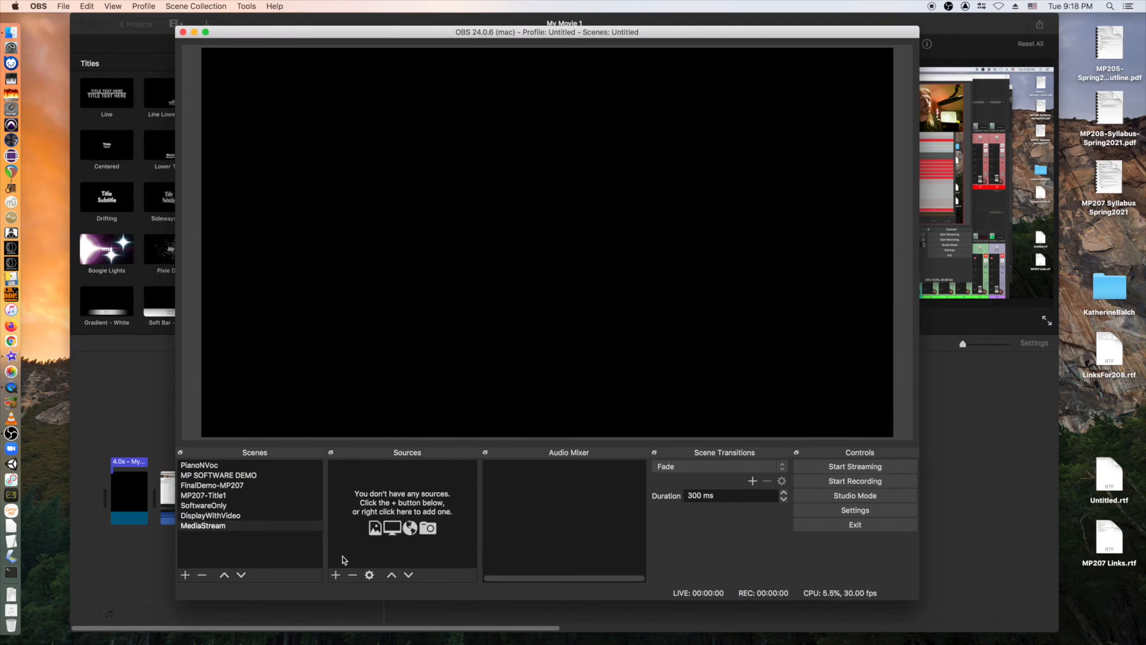
click(337, 574)
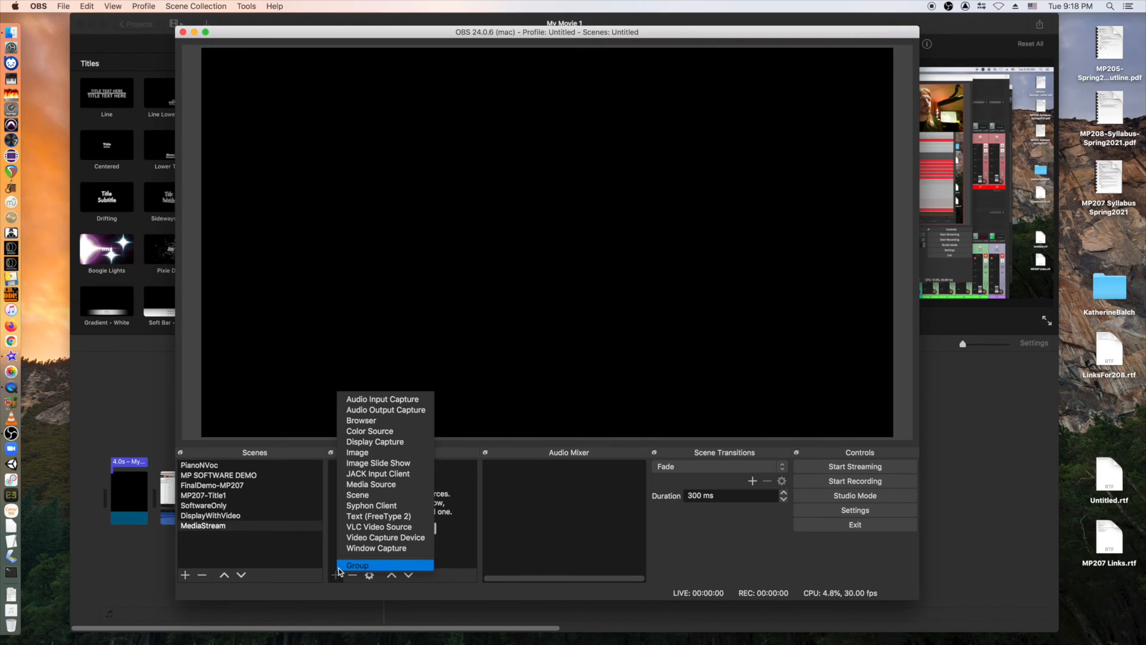
click(366, 485)
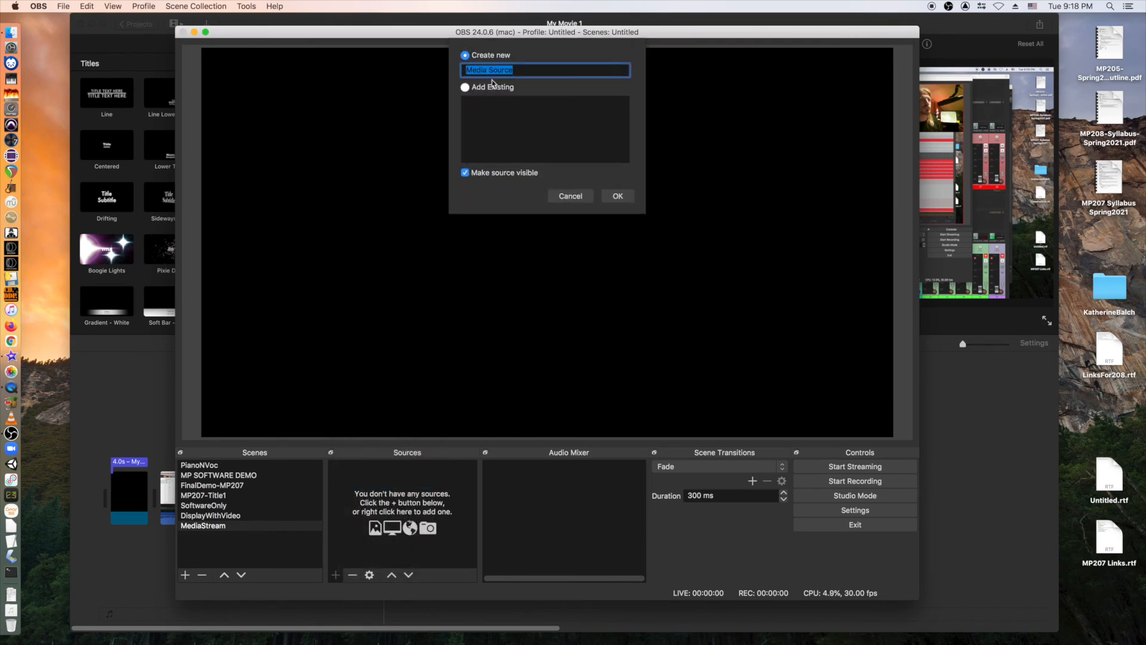
click(515, 70)
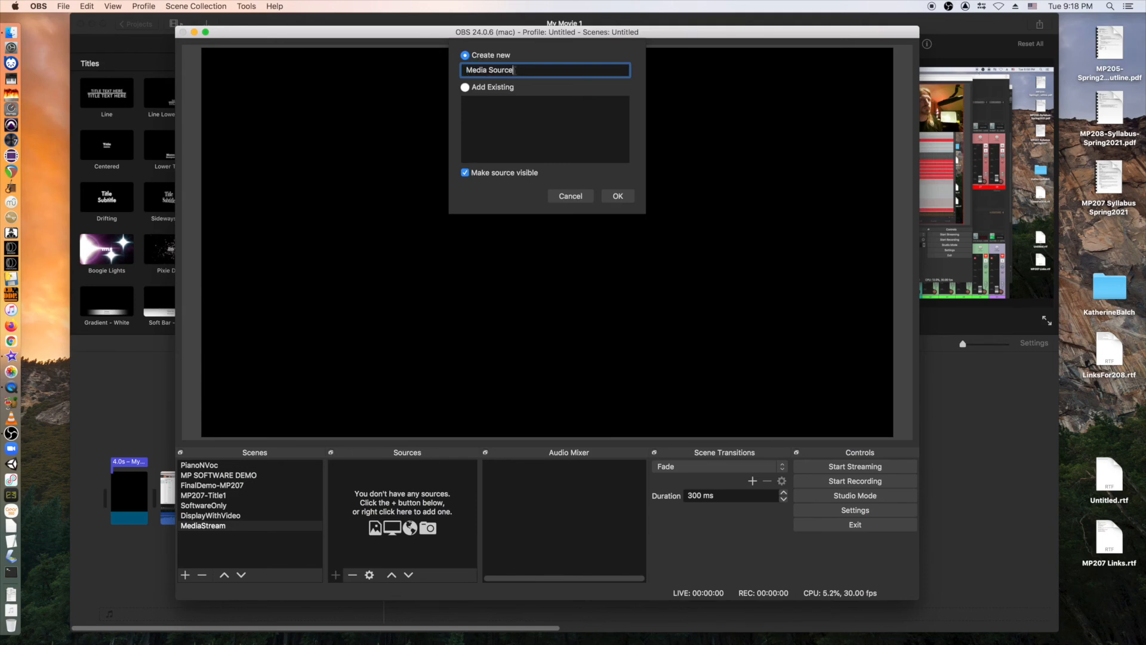
click(618, 196)
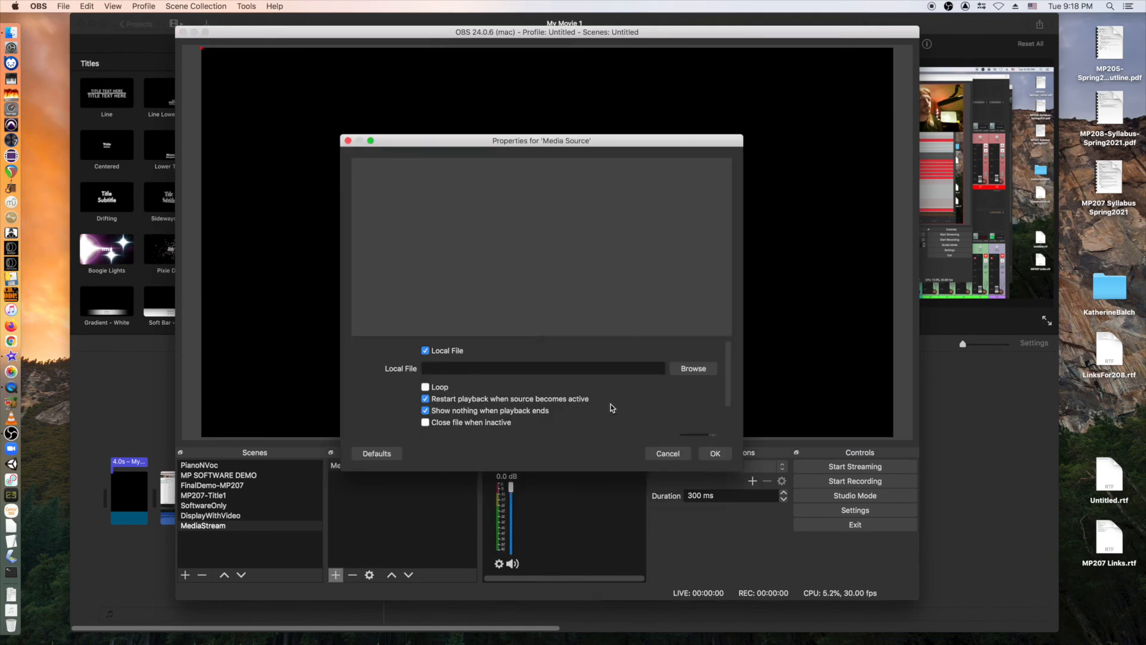
click(707, 370)
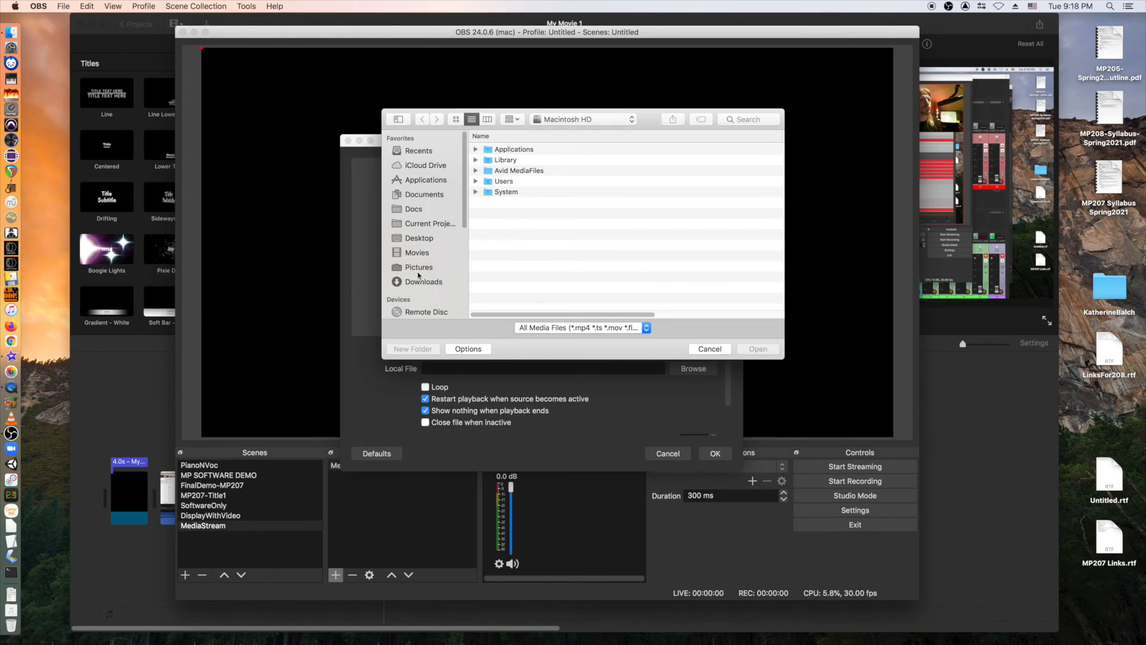
click(412, 253)
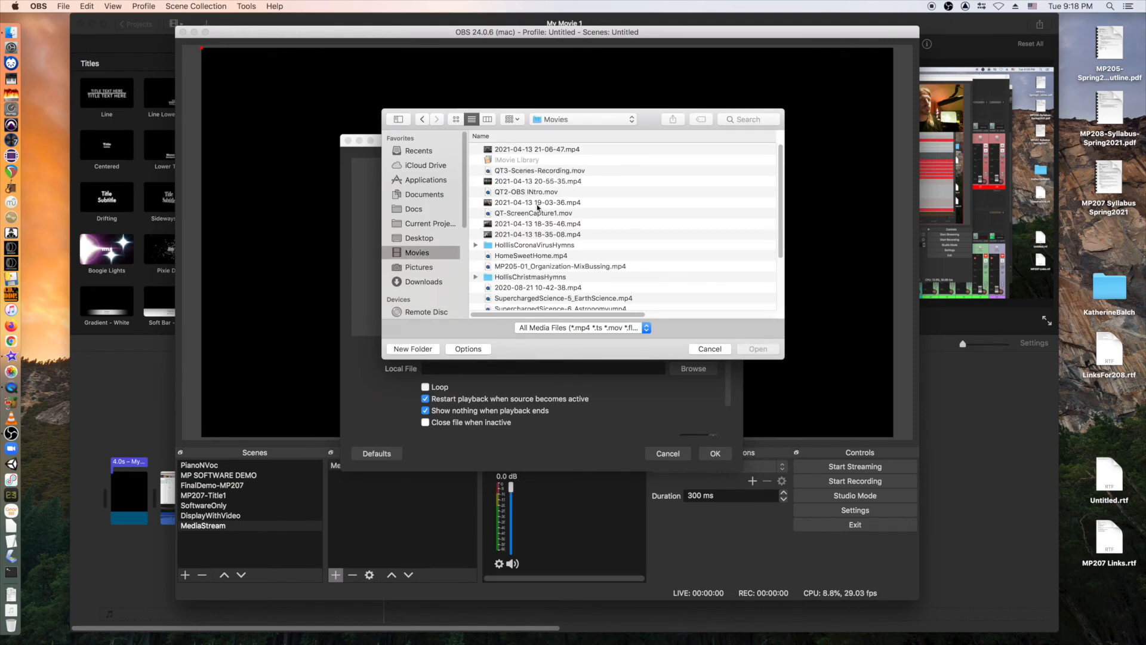
click(547, 183)
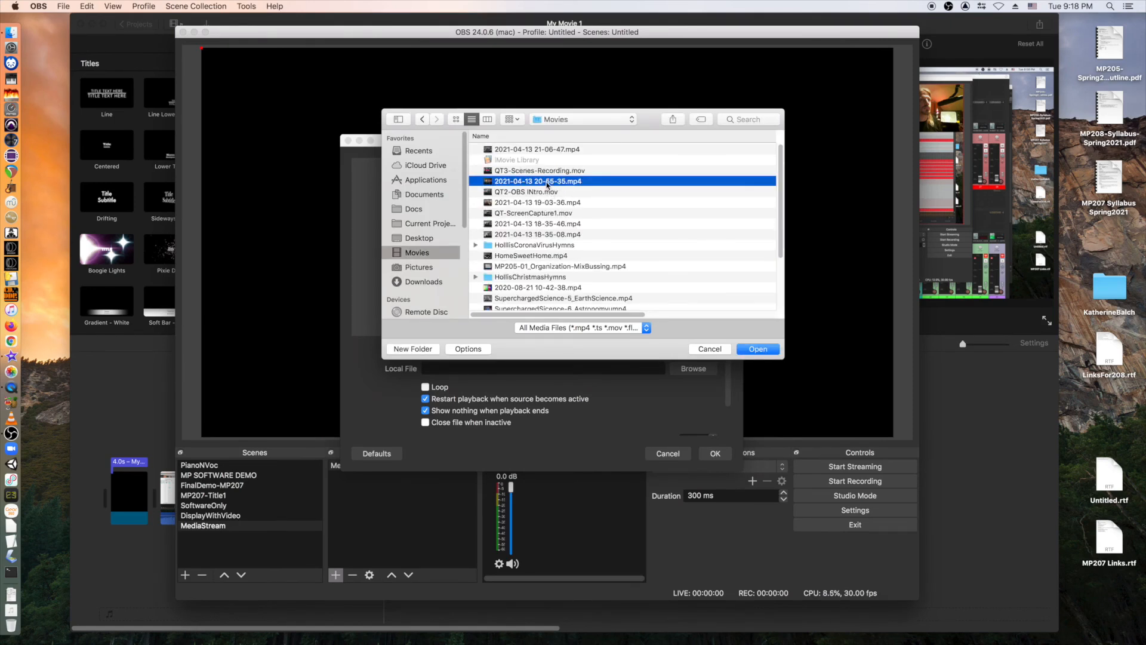
click(758, 349)
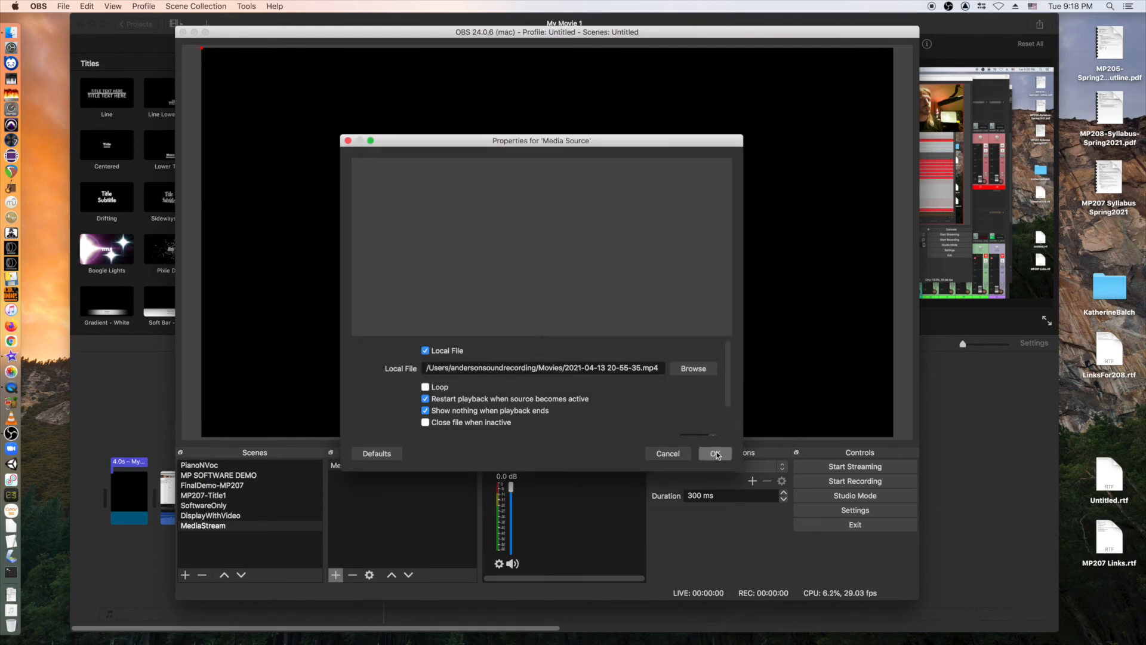
click(716, 454)
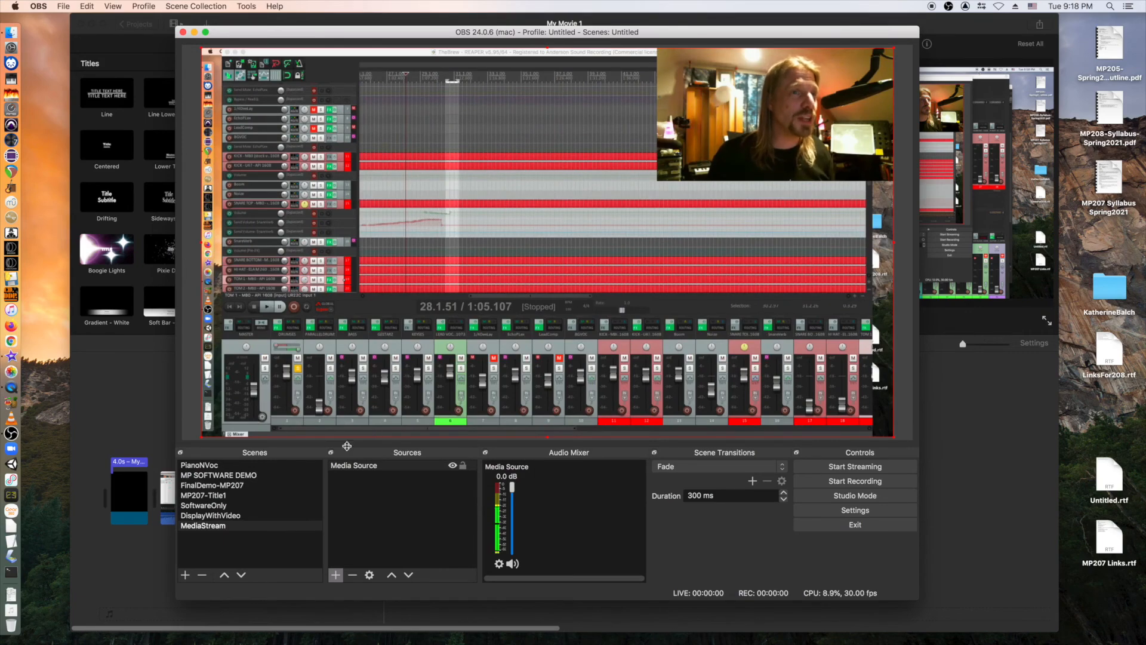
Browse the MP207-Title1, DisplayWithVideo and PianoNVoc scenes, ending on FinalDemo-MP207.
click(221, 494)
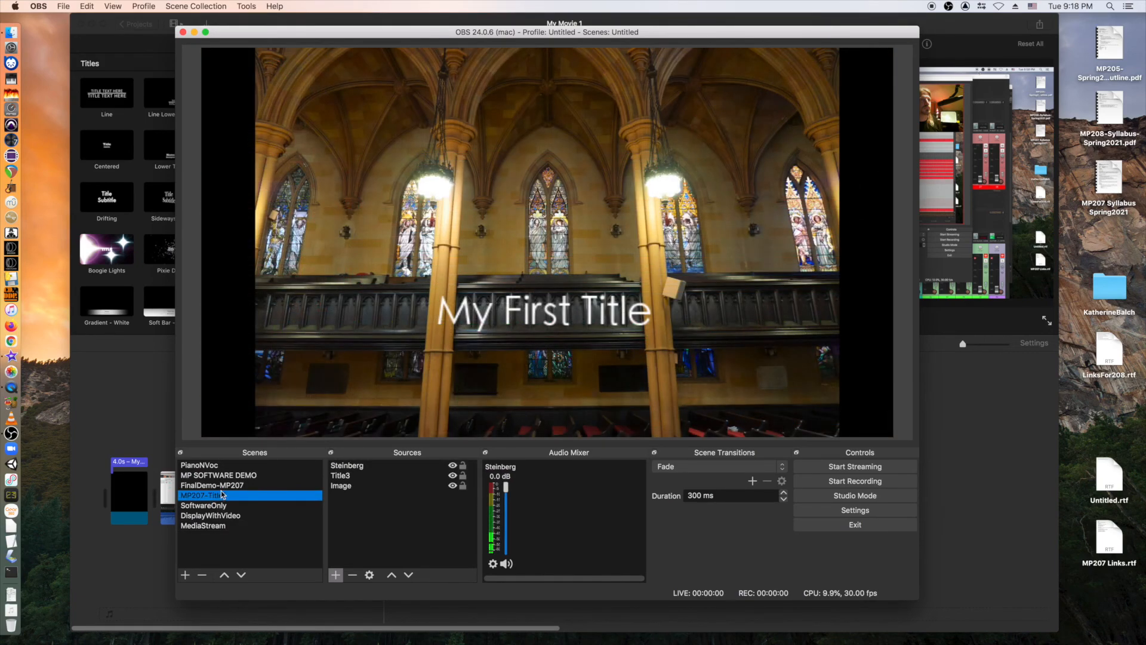
click(219, 515)
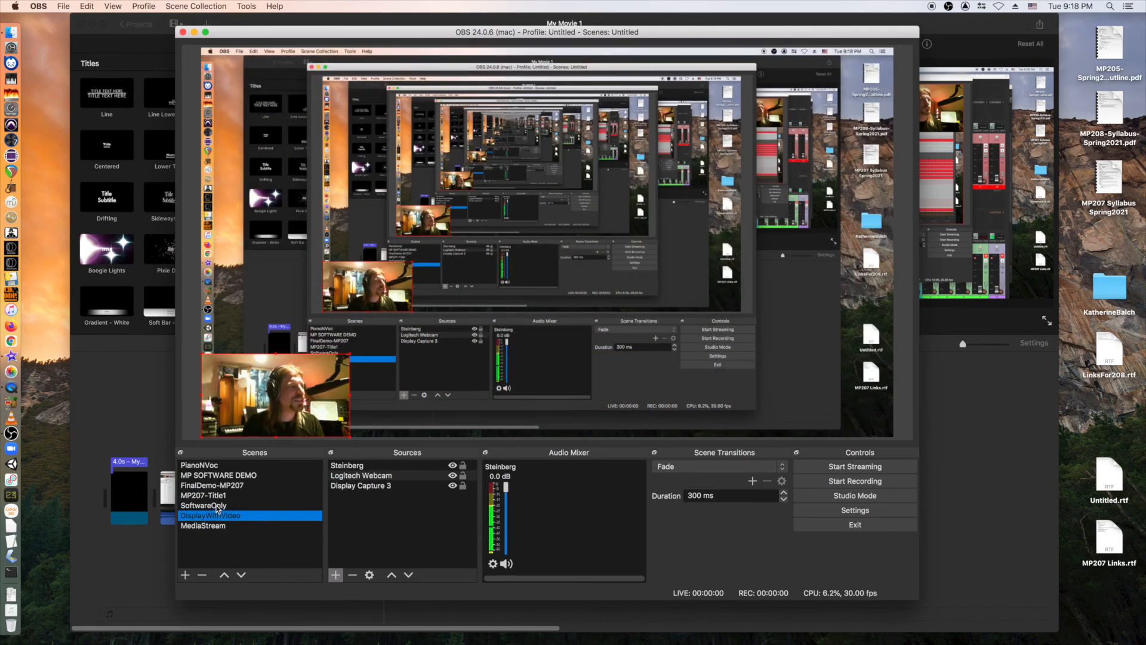
click(216, 495)
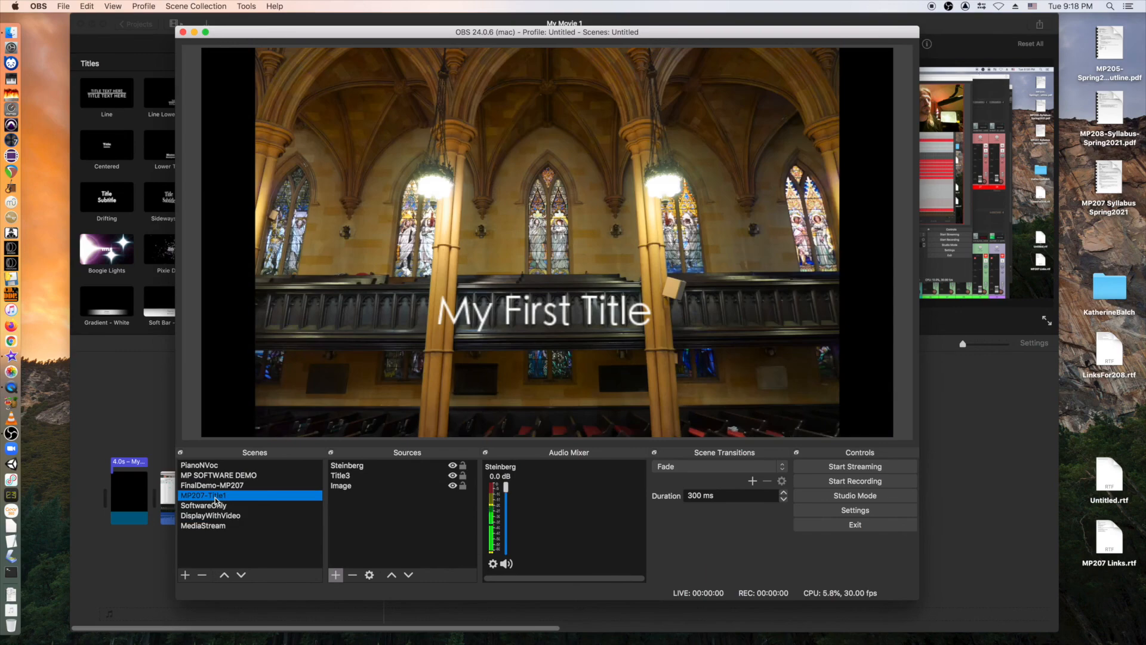
click(211, 466)
click(214, 497)
click(209, 485)
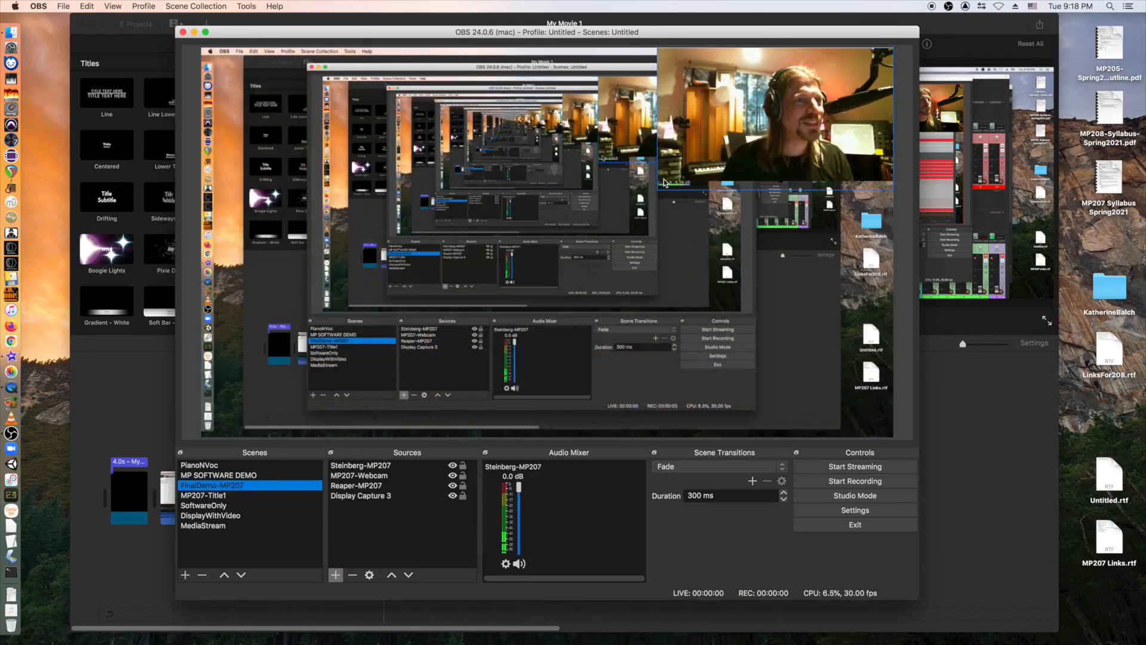
Move the webcam image to the preview's top-left corner and stretch it to fill the canvas.
drag(653, 191, 815, 423)
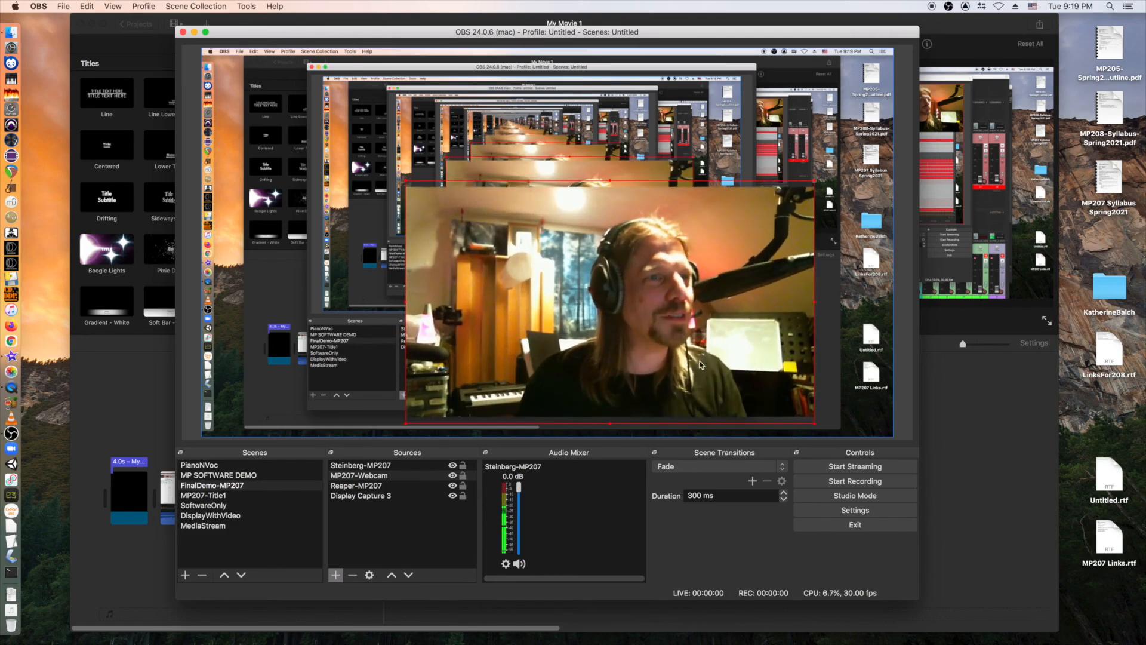
drag(673, 341, 607, 261)
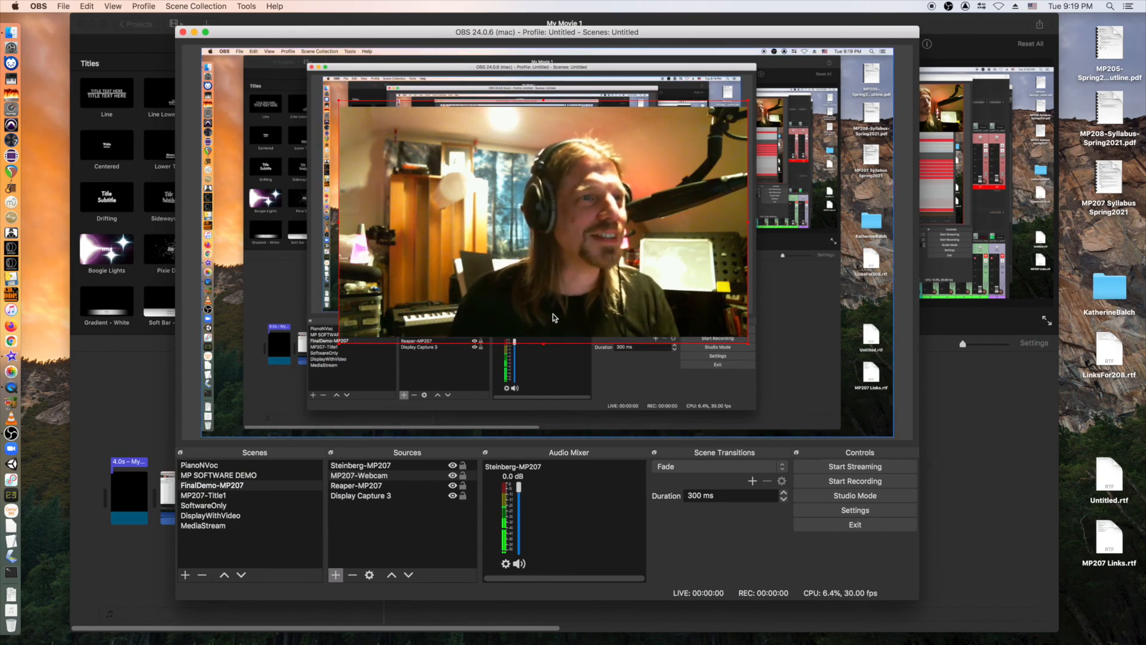
click(211, 529)
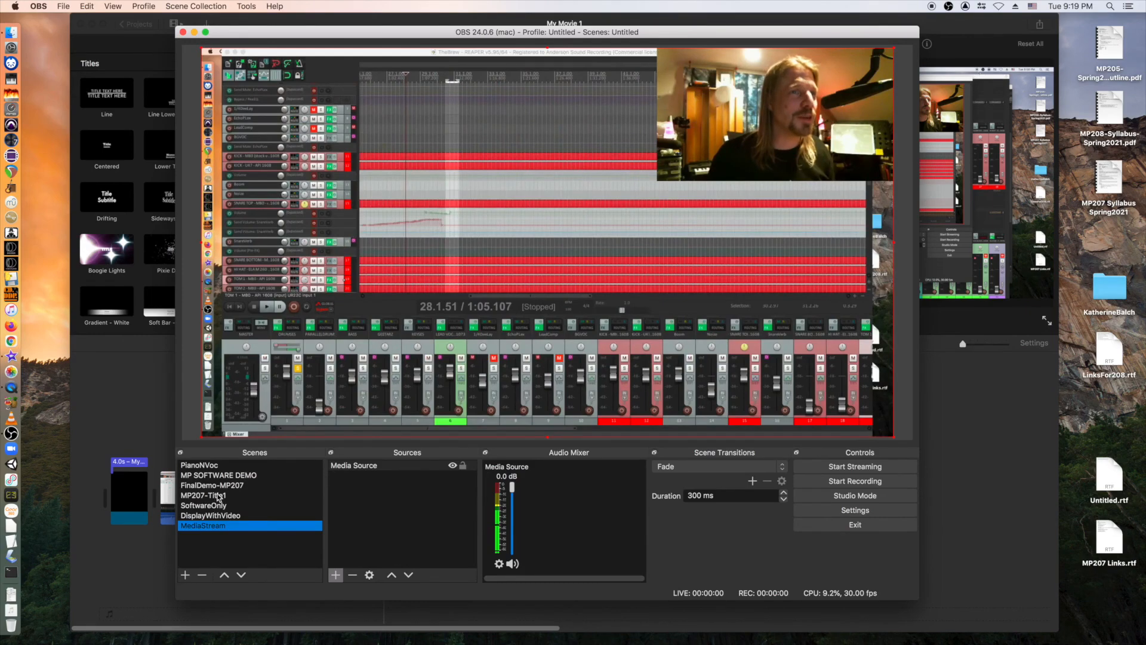
click(216, 487)
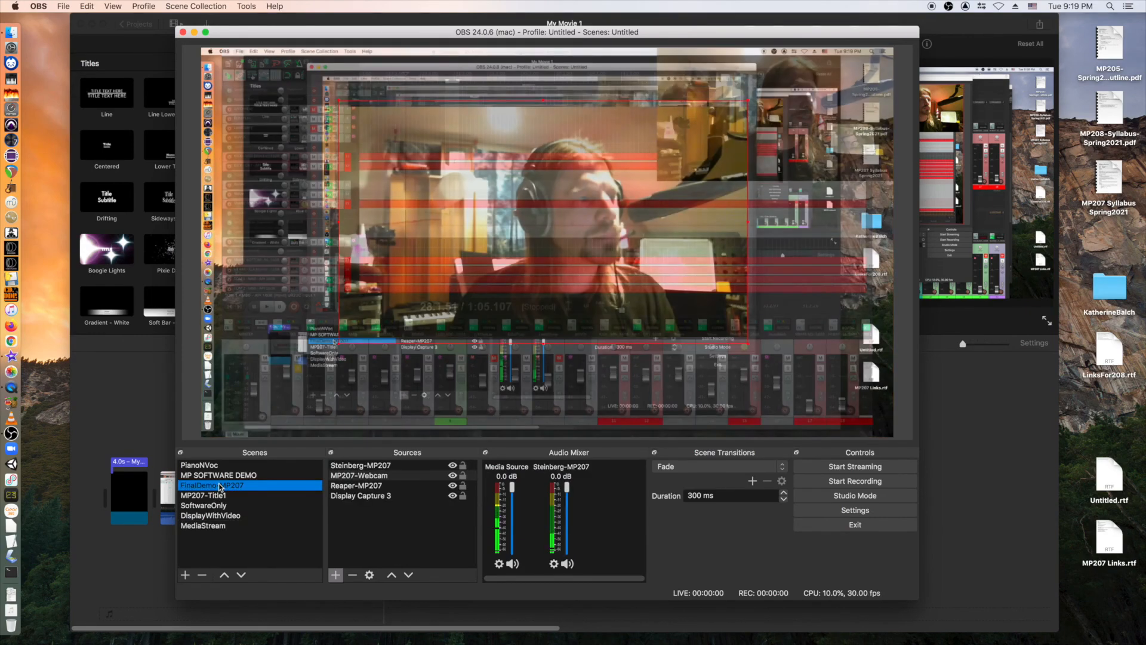
drag(591, 220, 475, 184)
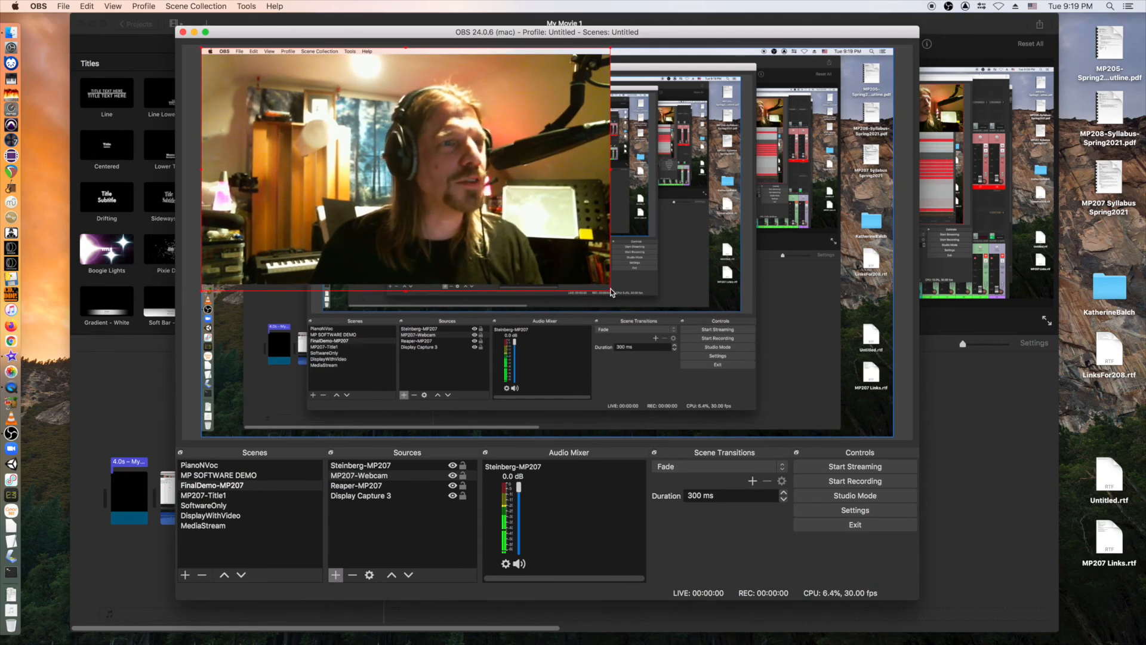
drag(611, 291, 893, 435)
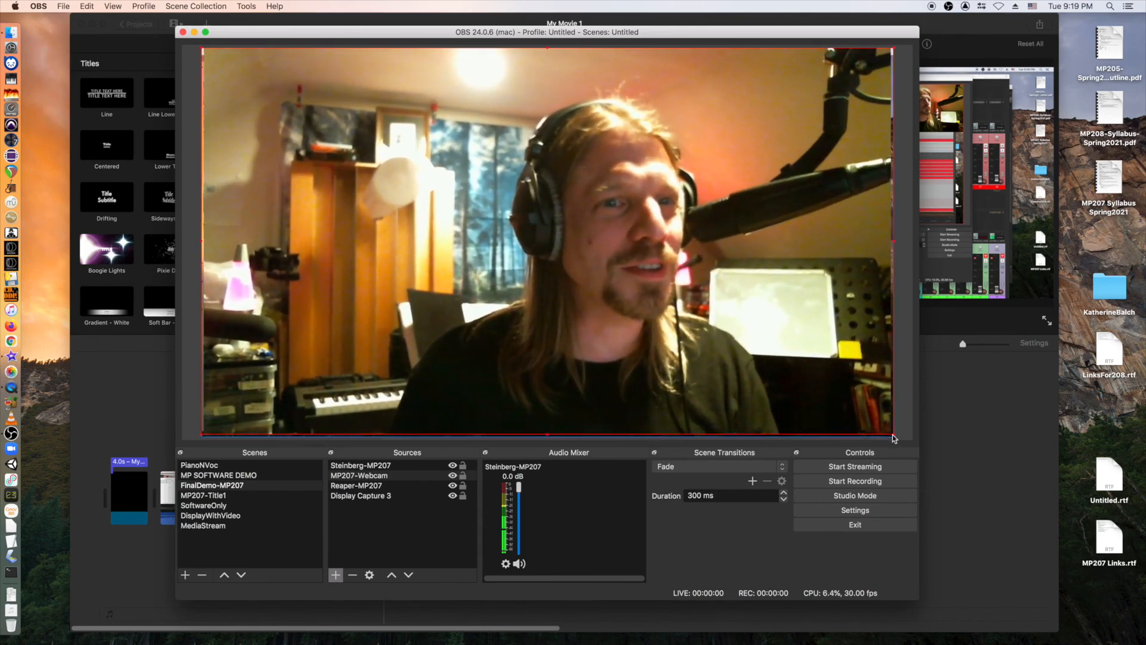